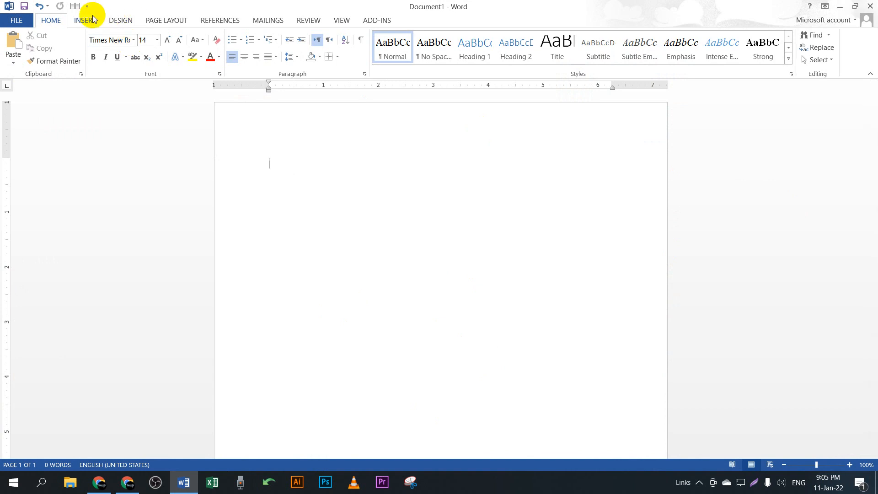
Step: Insert a new blank equation placeholder from the Insert tab's Equation dropdown
{"action": "left_click", "coordinate": [87, 19]}
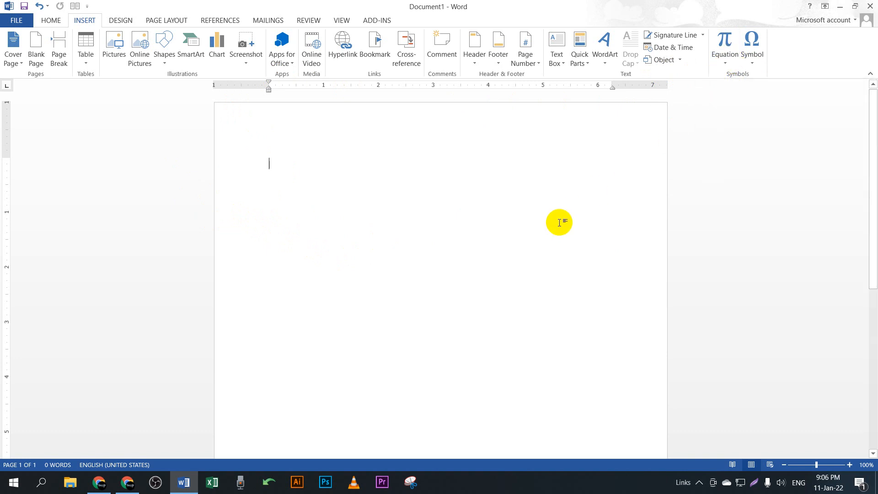
{"action": "left_click", "coordinate": [719, 64]}
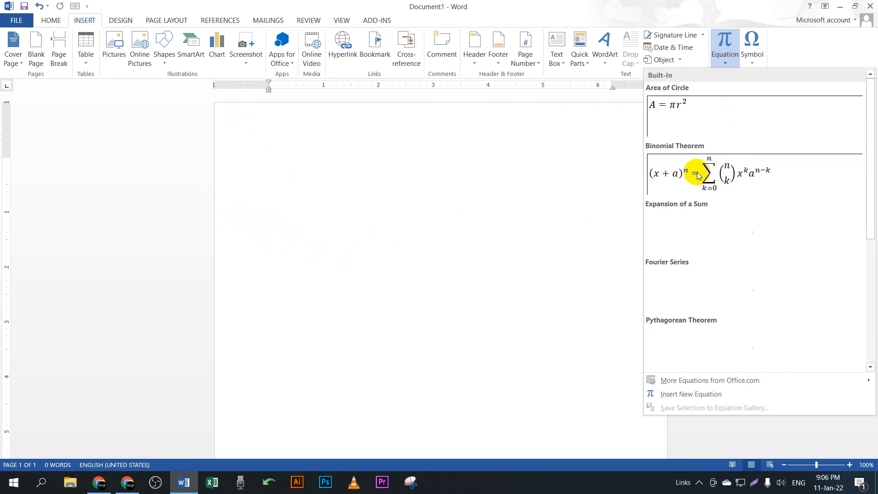
{"action": "left_click", "coordinate": [586, 189]}
{"action": "left_click", "coordinate": [725, 59]}
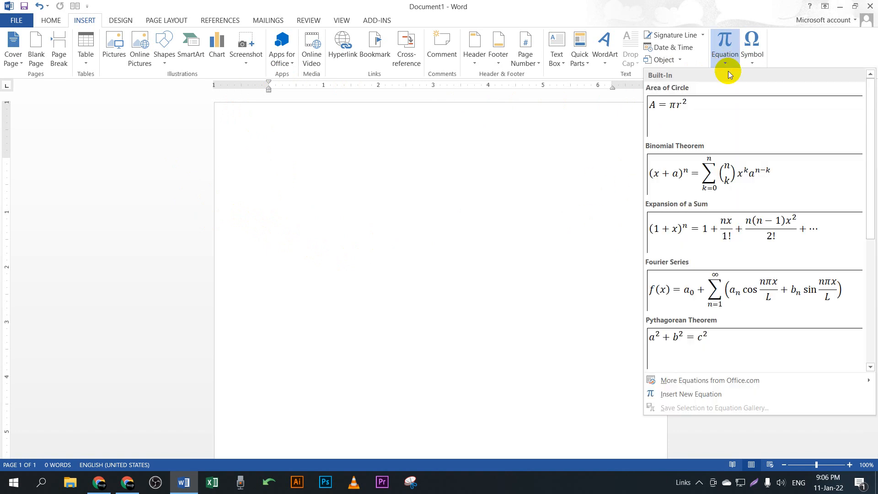
{"action": "left_click", "coordinate": [726, 40]}
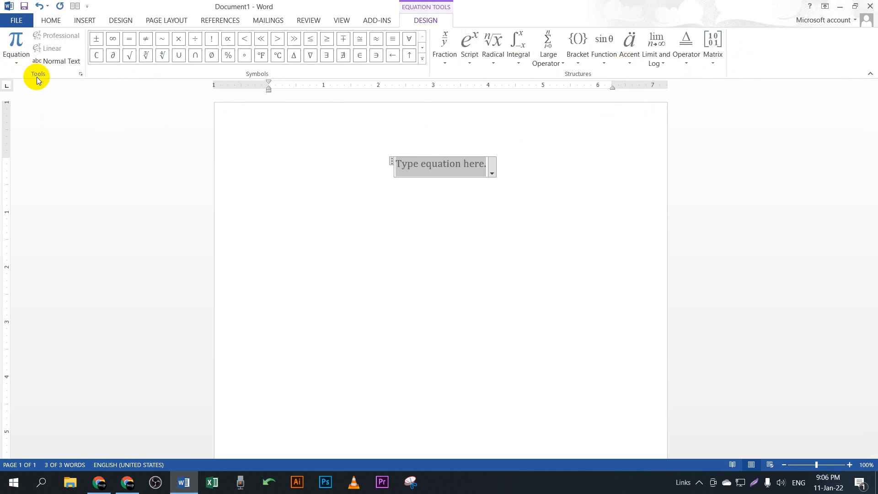
{"action": "left_click", "coordinate": [20, 57]}
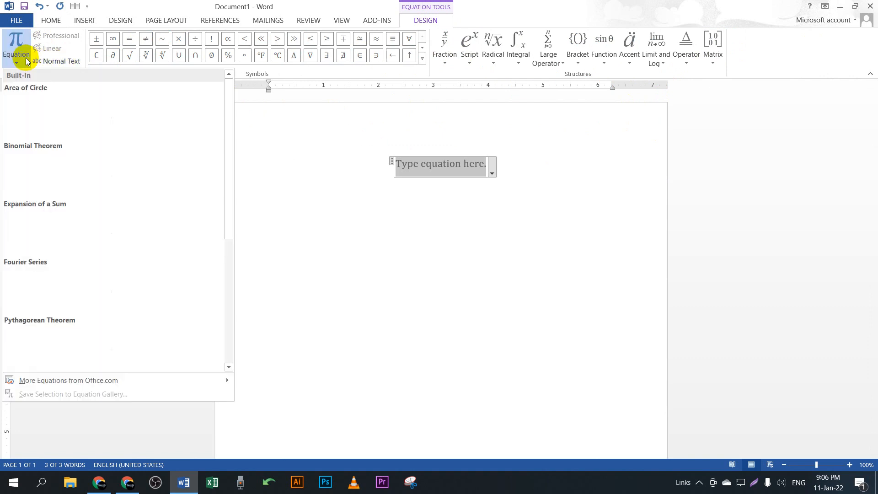
{"action": "scroll", "coordinate": [87, 183], "scroll_direction": "down", "scroll_amount": 4}
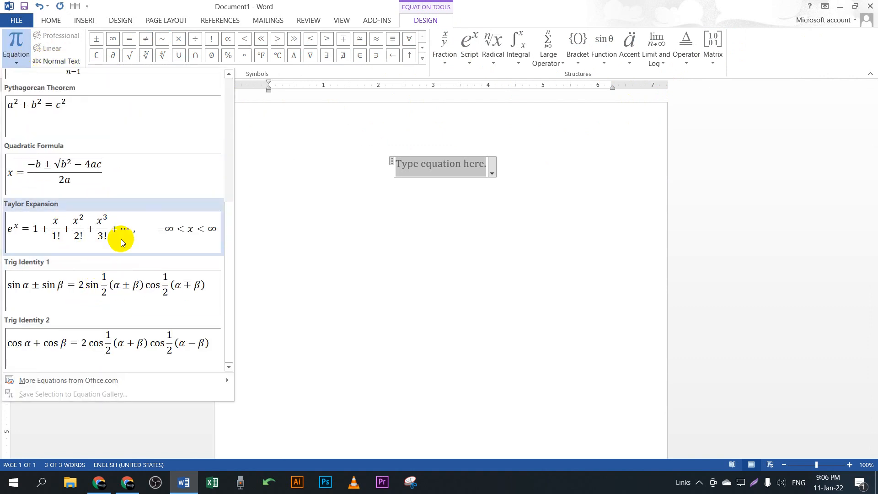
{"action": "scroll", "coordinate": [121, 231], "scroll_direction": "up", "scroll_amount": 4}
{"action": "scroll", "coordinate": [124, 281], "scroll_direction": "down", "scroll_amount": 4}
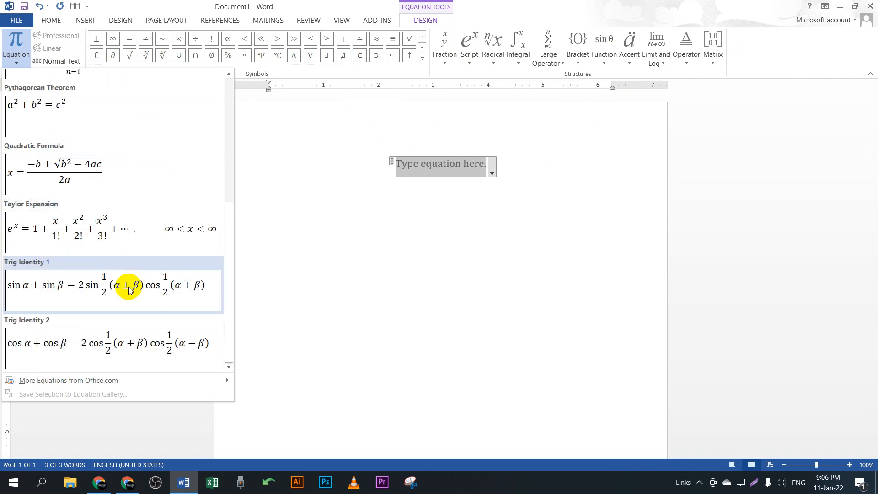
{"action": "left_click", "coordinate": [248, 196]}
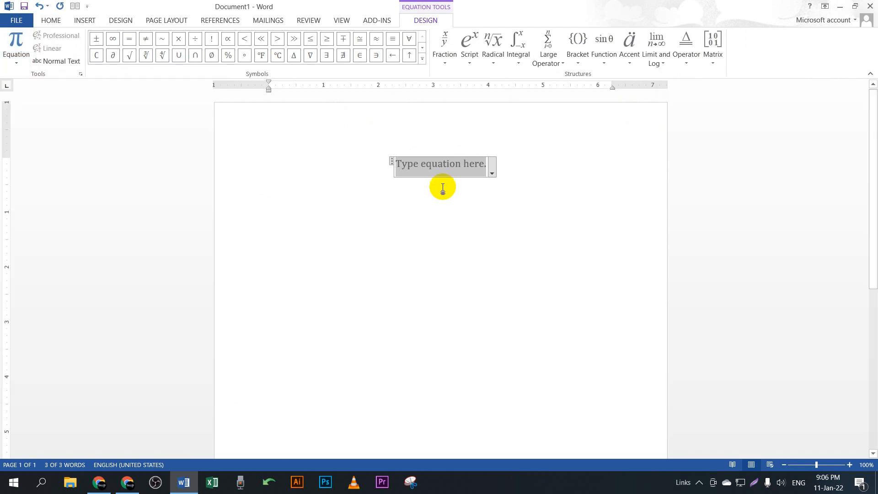
{"action": "left_click", "coordinate": [519, 178]}
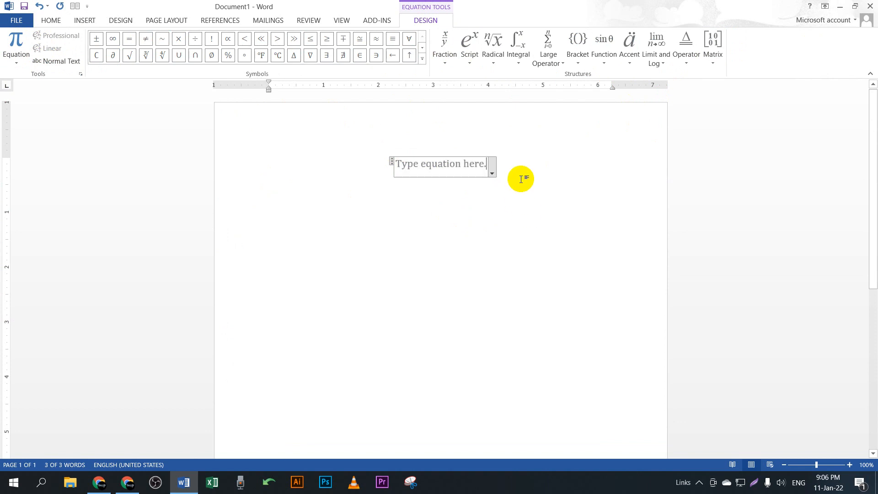
{"action": "left_click", "coordinate": [462, 166]}
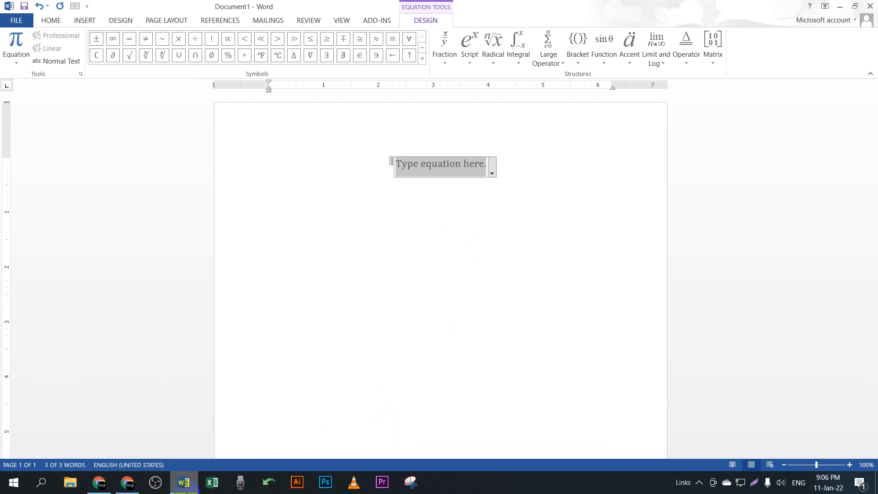
Step: In Chrome, close the YouTube browser window
{"action": "left_click", "coordinate": [101, 482]}
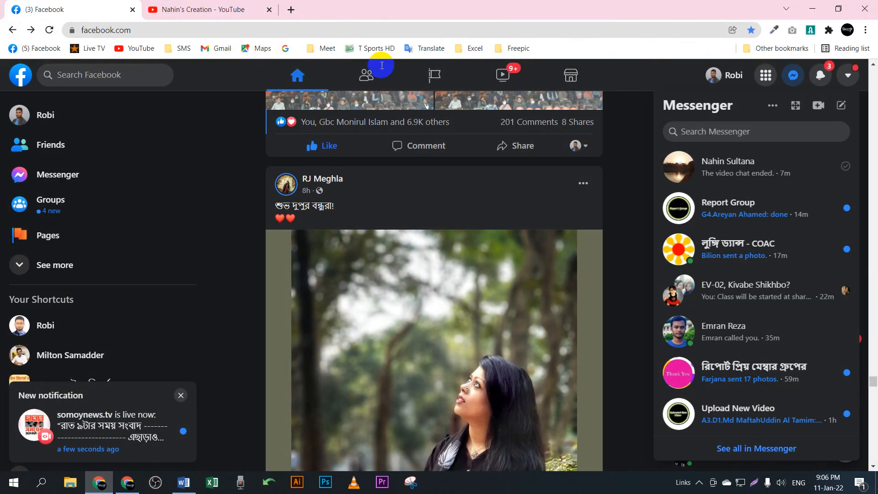
{"action": "left_click", "coordinate": [230, 11]}
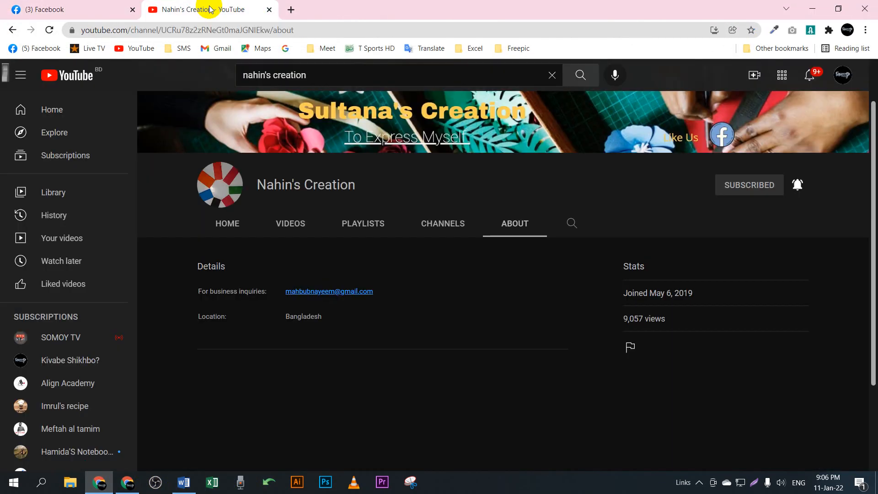
{"action": "left_click", "coordinate": [873, 8]}
Step: Present your entire screen in the Google Meet call, then minimize Chrome to return to Word
{"action": "left_click", "coordinate": [137, 486]}
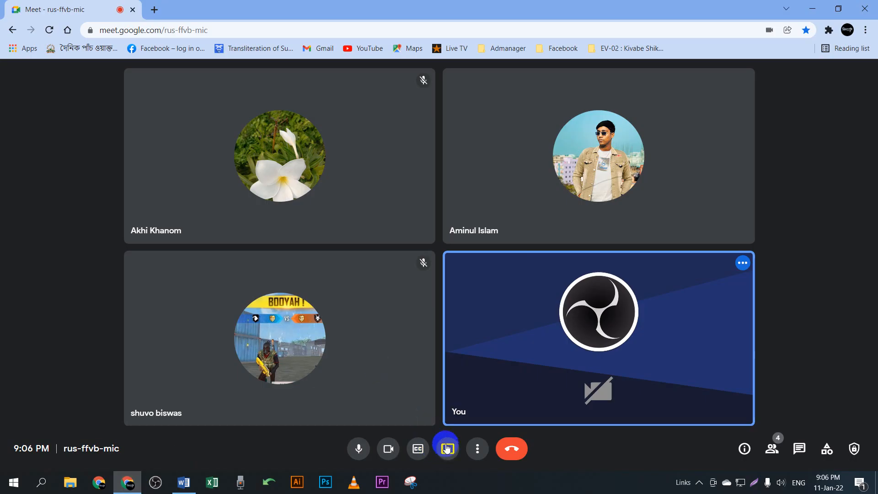
{"action": "left_click", "coordinate": [447, 449]}
{"action": "left_click", "coordinate": [488, 371]}
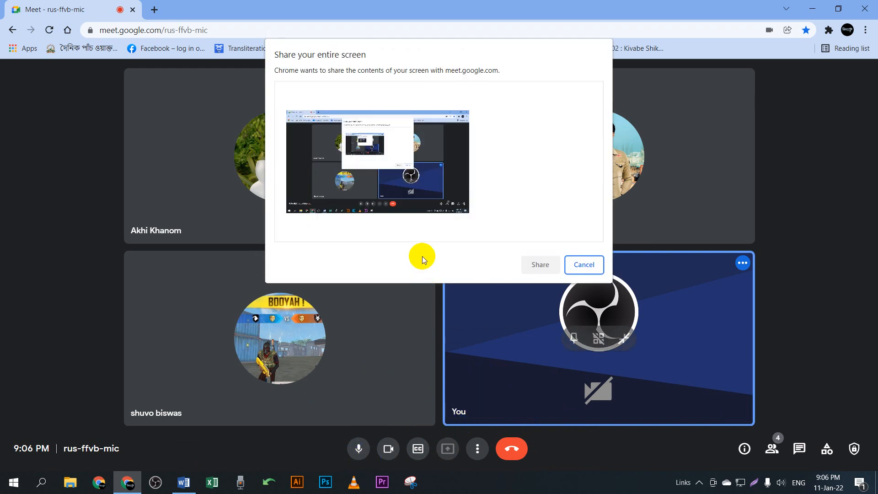
{"action": "left_click", "coordinate": [403, 189]}
{"action": "left_click", "coordinate": [540, 264]}
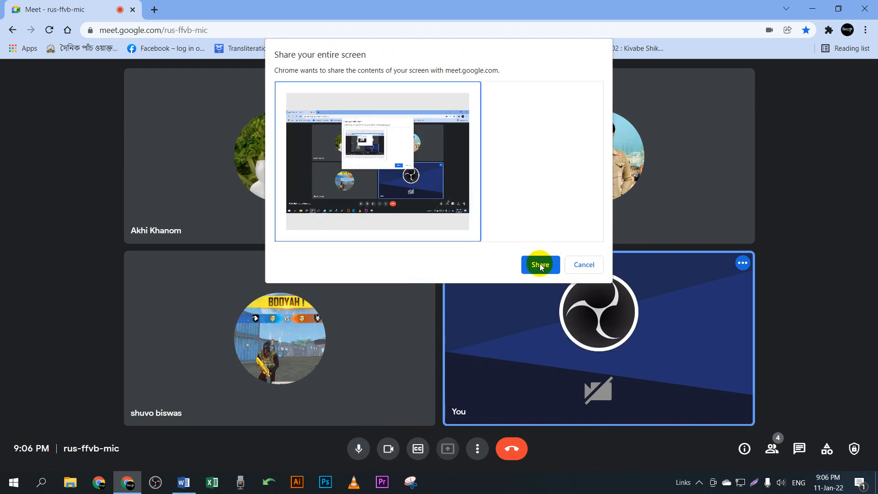
{"action": "left_click", "coordinate": [818, 8]}
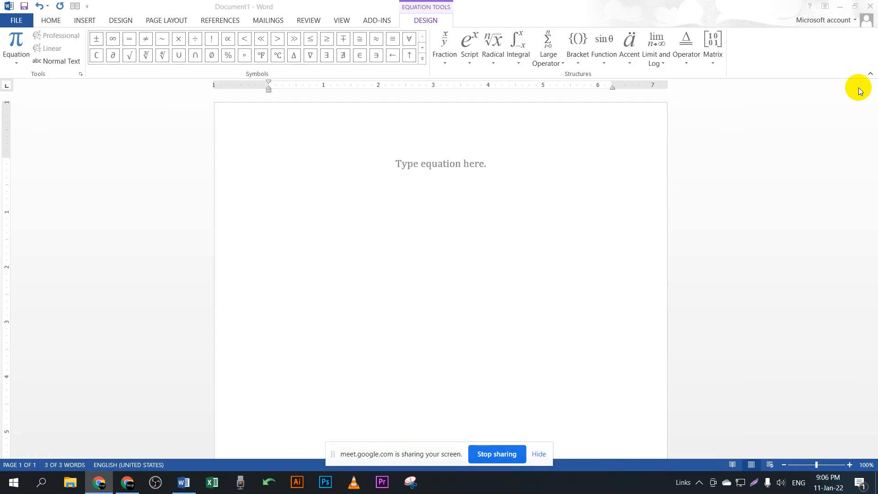
Step: Delete the empty equation placeholder and bring the Meet call back up
{"action": "left_click", "coordinate": [506, 179]}
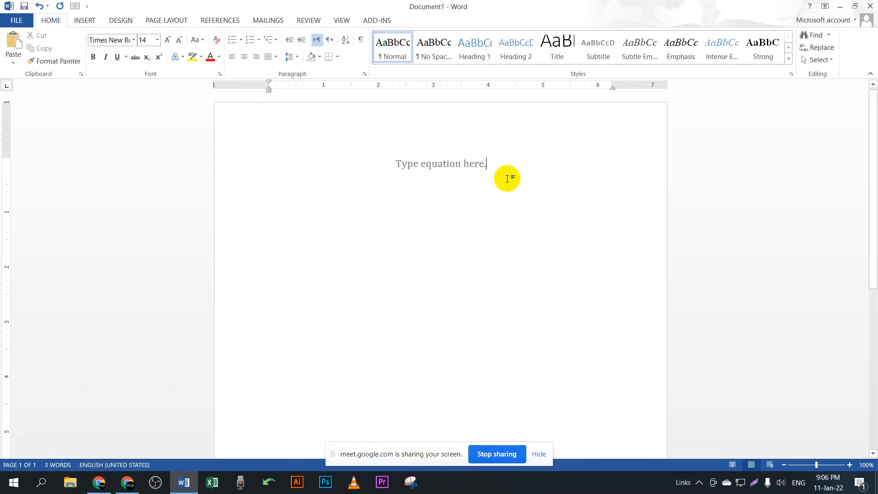
{"action": "key", "text": "BackSpace"}
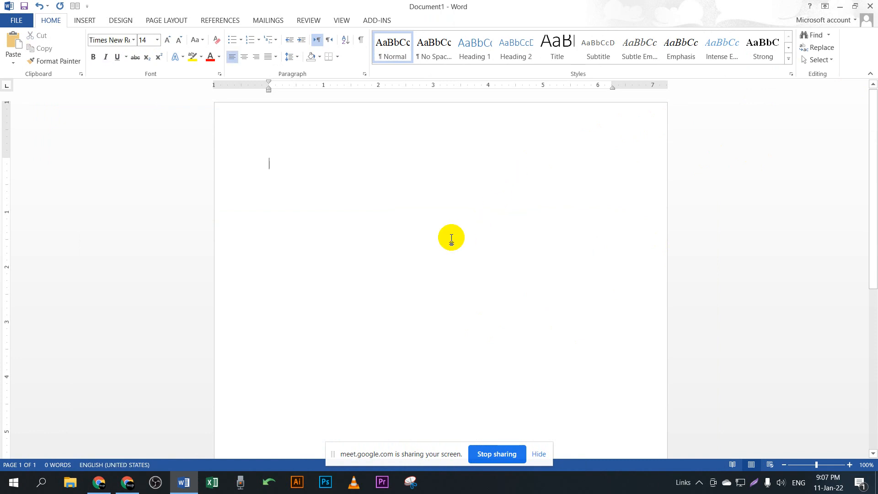
{"action": "left_click", "coordinate": [127, 477]}
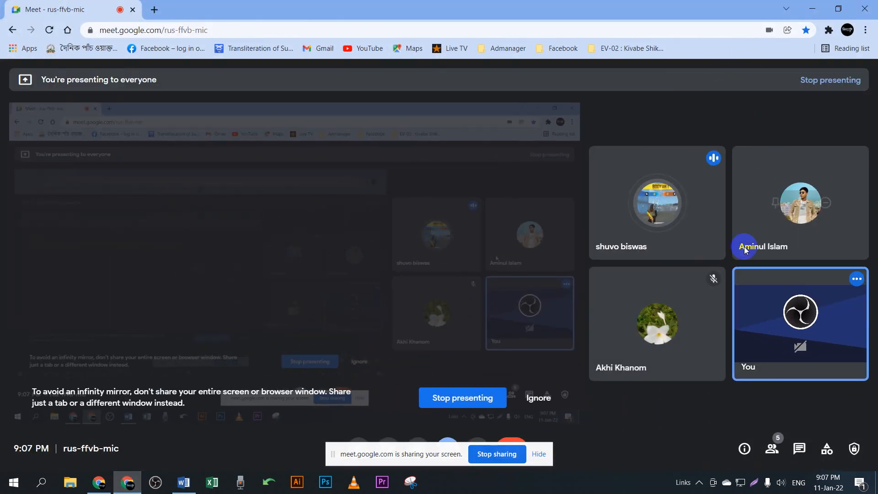
Step: Hide the Meet screen-sharing notice and minimize the call window
{"action": "left_click", "coordinate": [539, 454]}
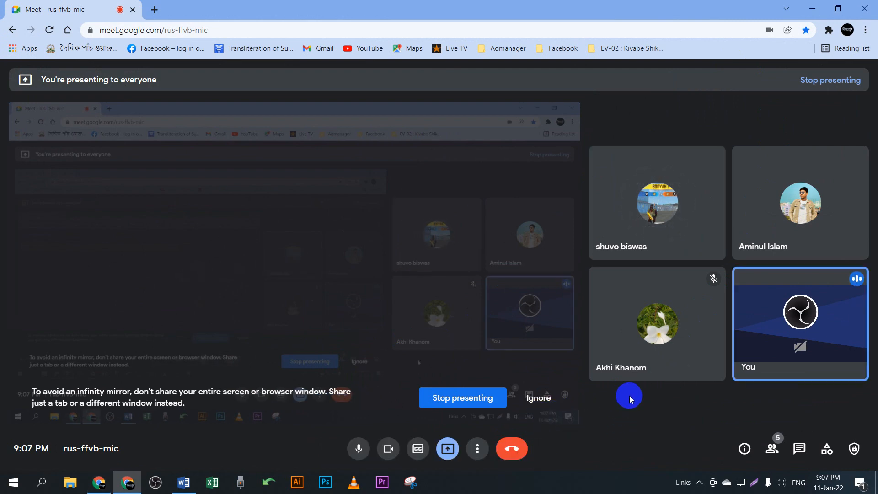
{"action": "left_click", "coordinate": [815, 8]}
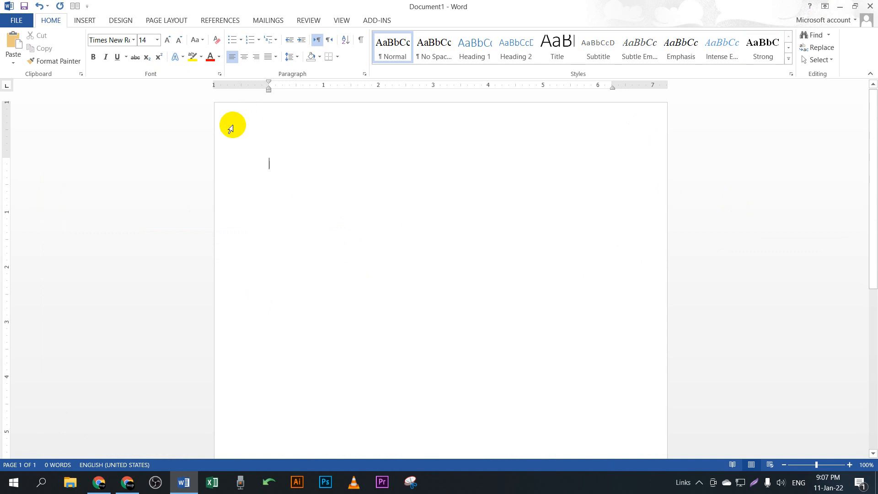
Step: Show the Insert tab, circle the Equation and Symbol buttons in red on a screen capture, then dismiss the capture
{"action": "left_click", "coordinate": [85, 20]}
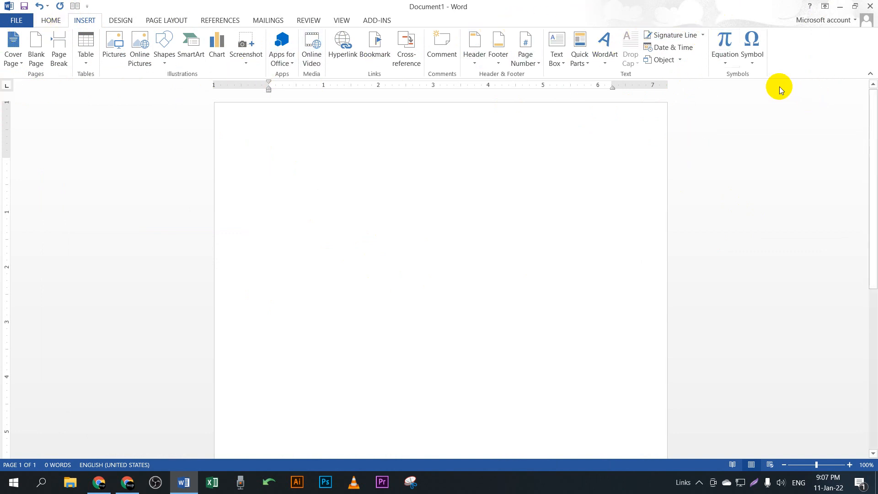
{"action": "key", "text": "Print"}
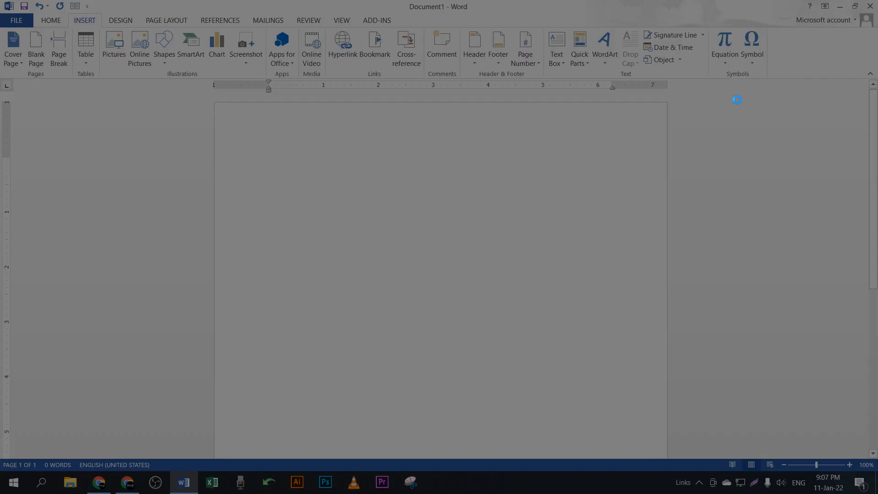
{"action": "left_click_drag", "start_coordinate": [0, 0], "coordinate": [877, 380]}
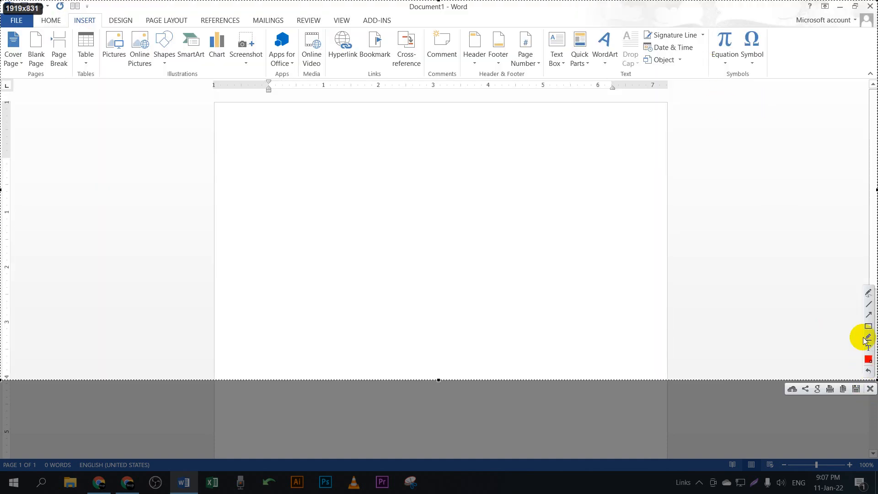
{"action": "left_click", "coordinate": [869, 292]}
{"action": "mouse_move", "coordinate": [715, 14]}
{"action": "left_mouse_down"}
{"action": "mouse_move", "coordinate": [778, 23]}
{"action": "mouse_move", "coordinate": [715, 46]}
{"action": "mouse_move", "coordinate": [782, 28]}
{"action": "mouse_move", "coordinate": [786, 152]}
{"action": "mouse_move", "coordinate": [733, 50]}
{"action": "mouse_move", "coordinate": [756, 137]}
{"action": "left_mouse_up"}
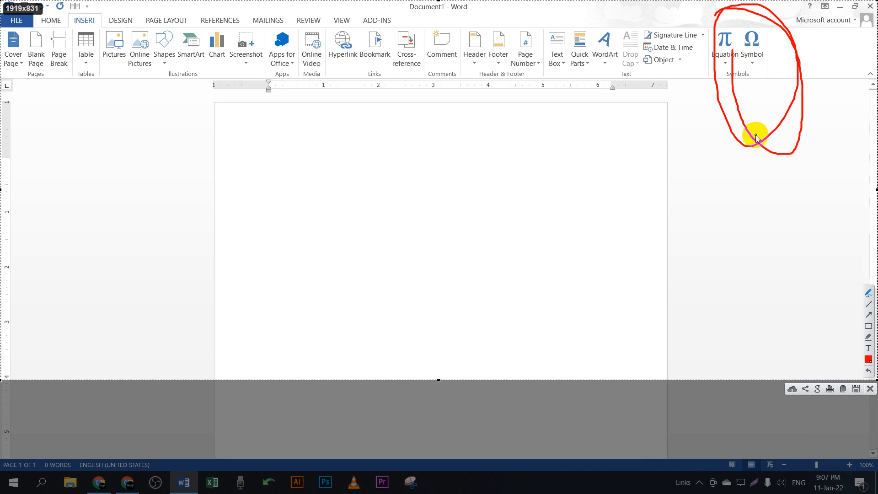
{"action": "key", "text": "Escape"}
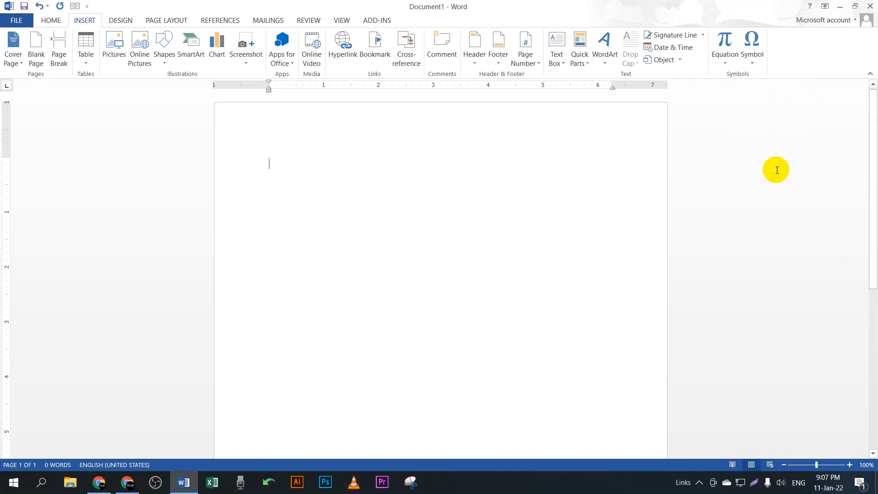
Step: Insert a fresh 'Type equation here' equation placeholder
{"action": "left_click", "coordinate": [725, 42]}
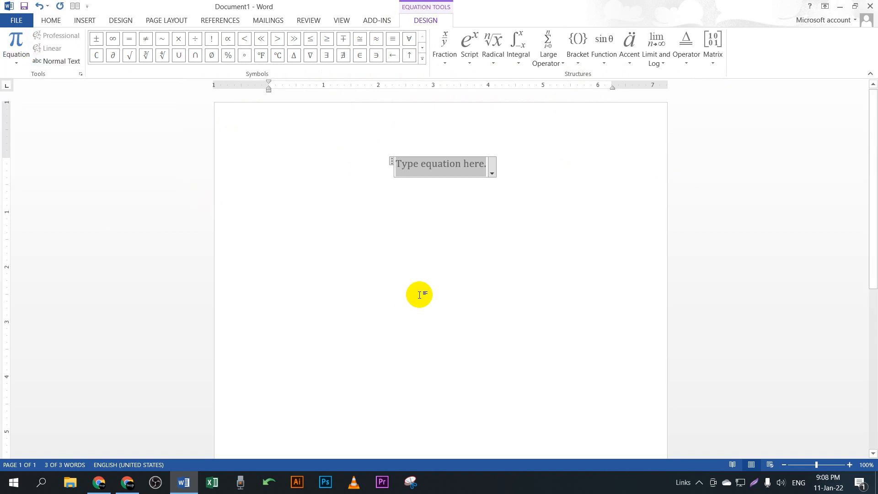
{"action": "left_click", "coordinate": [519, 164]}
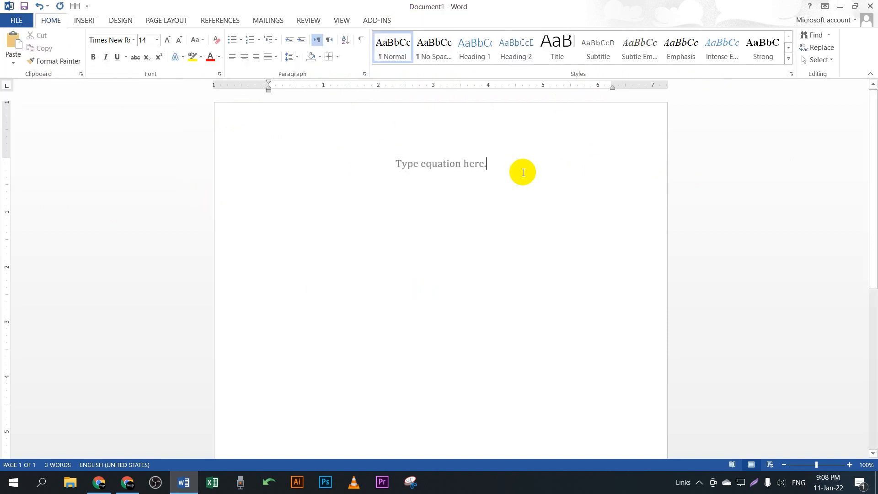
{"action": "key", "text": "BackSpace"}
{"action": "key", "text": "BackSpace"}
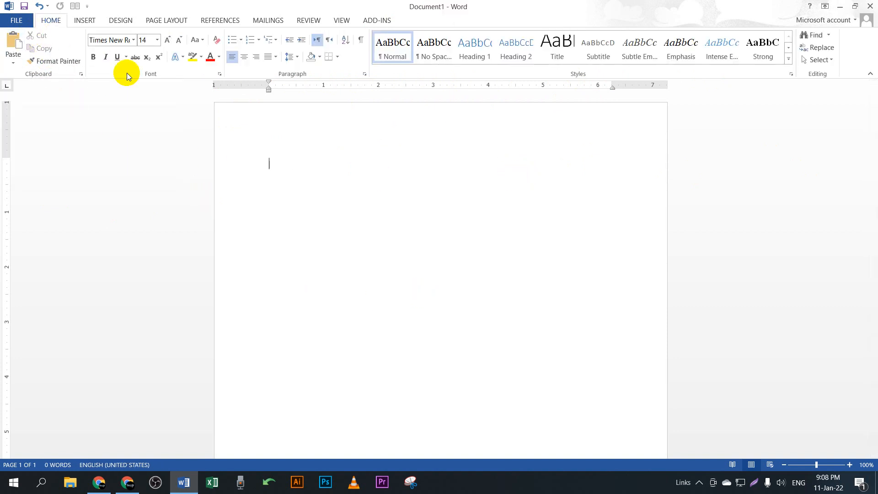
{"action": "left_click", "coordinate": [85, 21]}
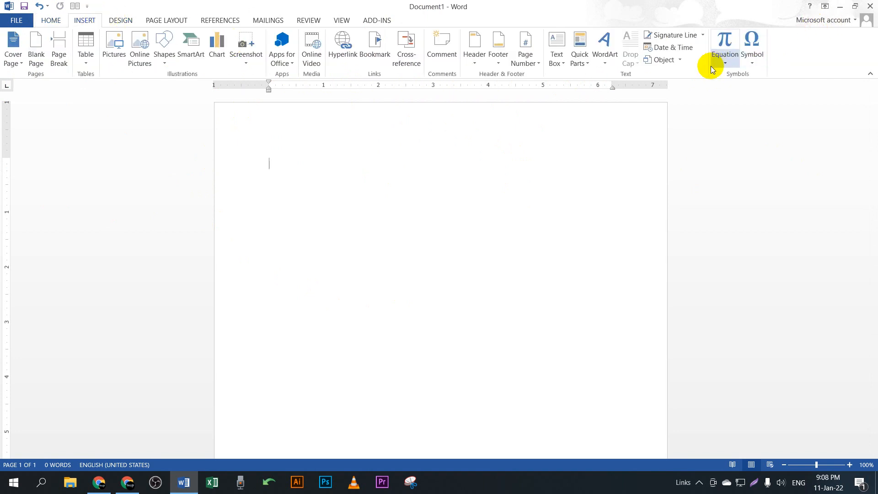
{"action": "left_click", "coordinate": [724, 41]}
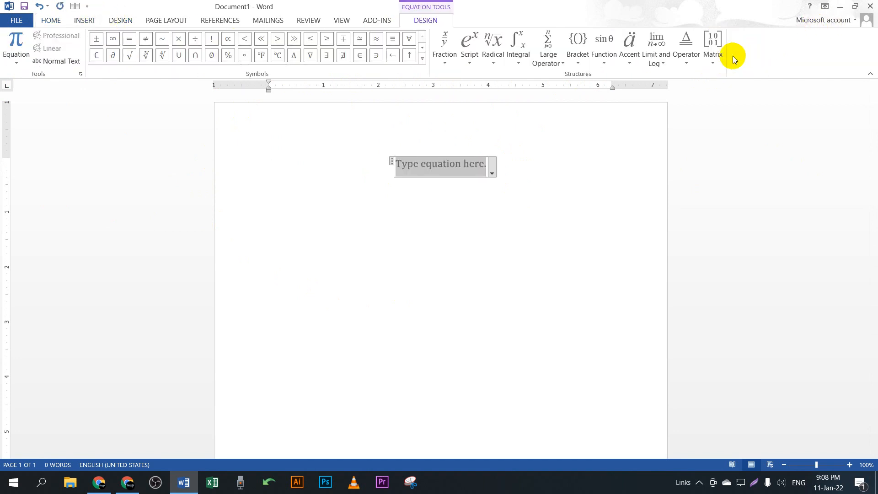
{"action": "left_click", "coordinate": [18, 62]}
{"action": "scroll", "coordinate": [108, 274], "scroll_direction": "down", "scroll_amount": 3}
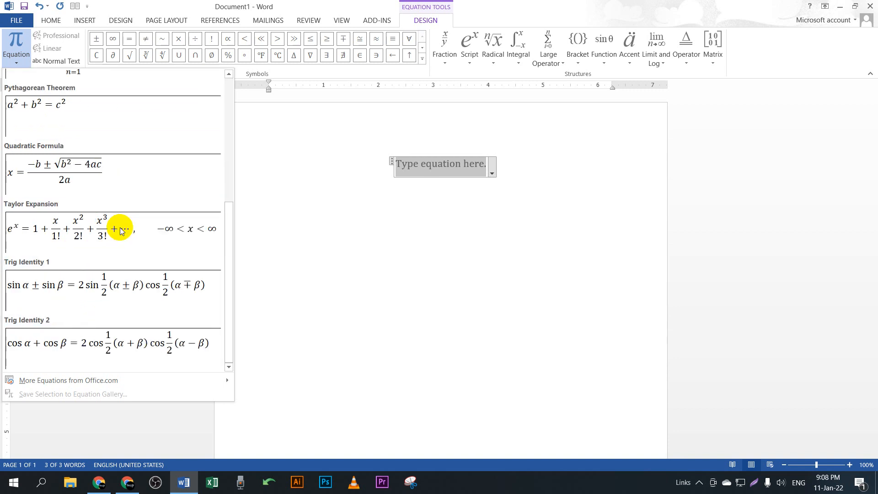
{"action": "scroll", "coordinate": [118, 315], "scroll_direction": "up", "scroll_amount": 3}
{"action": "scroll", "coordinate": [106, 201], "scroll_direction": "down", "scroll_amount": 3}
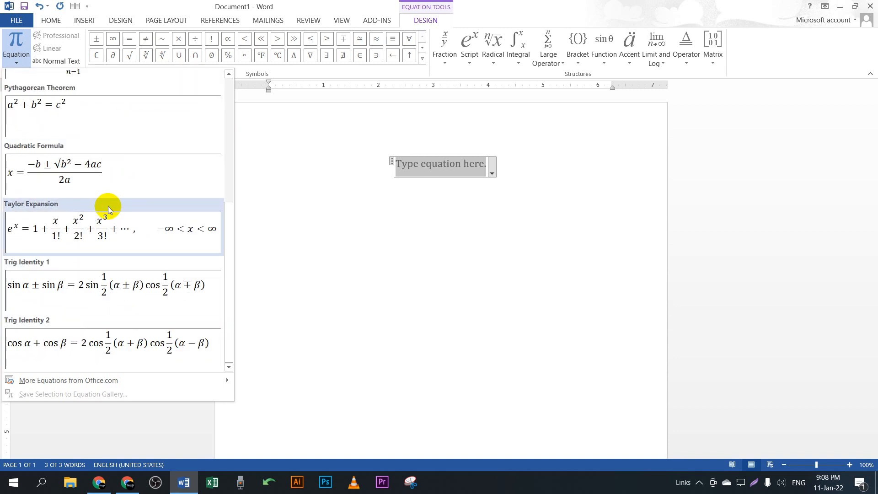
{"action": "left_click", "coordinate": [72, 186]}
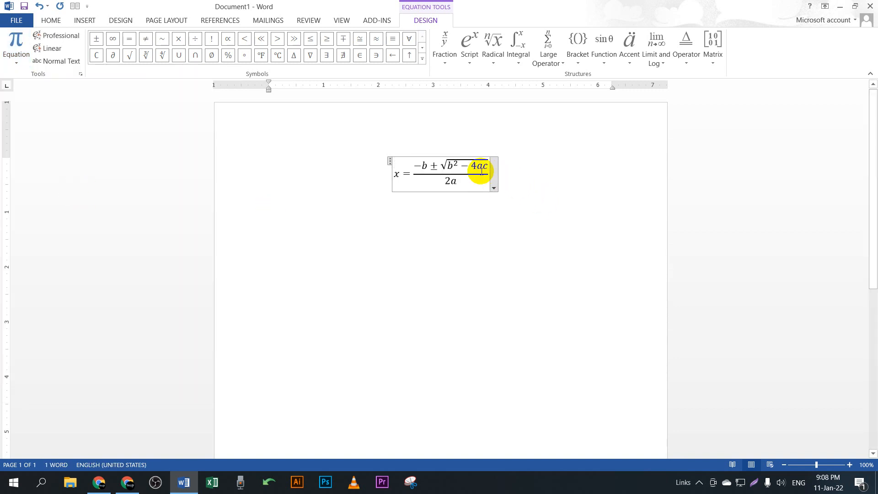
{"action": "double_click", "coordinate": [480, 170]}
{"action": "left_click", "coordinate": [488, 208]}
{"action": "left_click", "coordinate": [392, 186]}
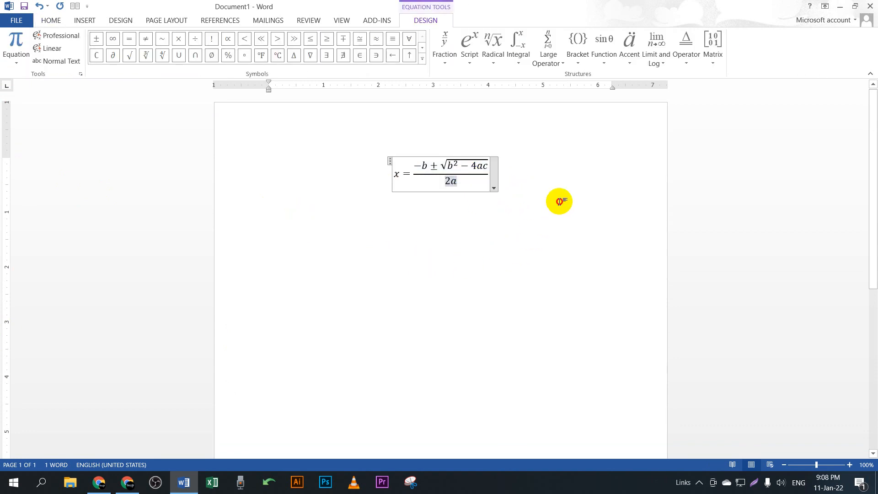
{"action": "left_click_drag", "start_coordinate": [553, 187], "coordinate": [353, 168]}
{"action": "key", "text": "Delete"}
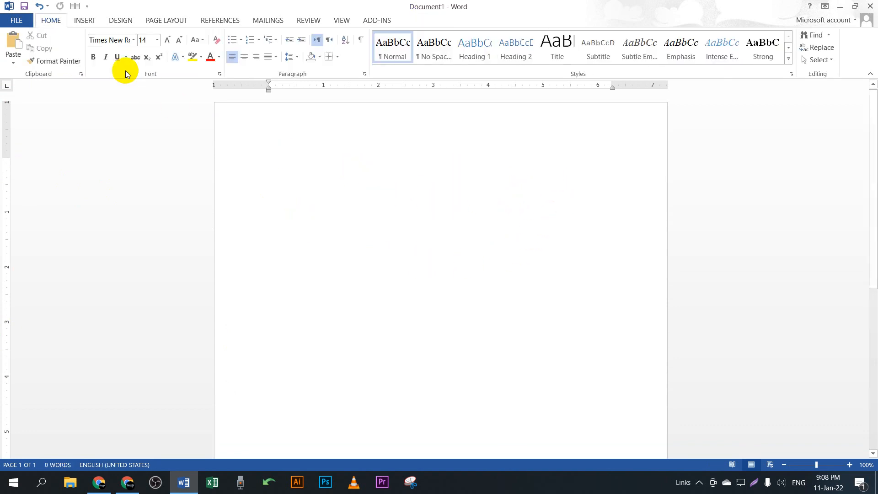
{"action": "left_click", "coordinate": [89, 26]}
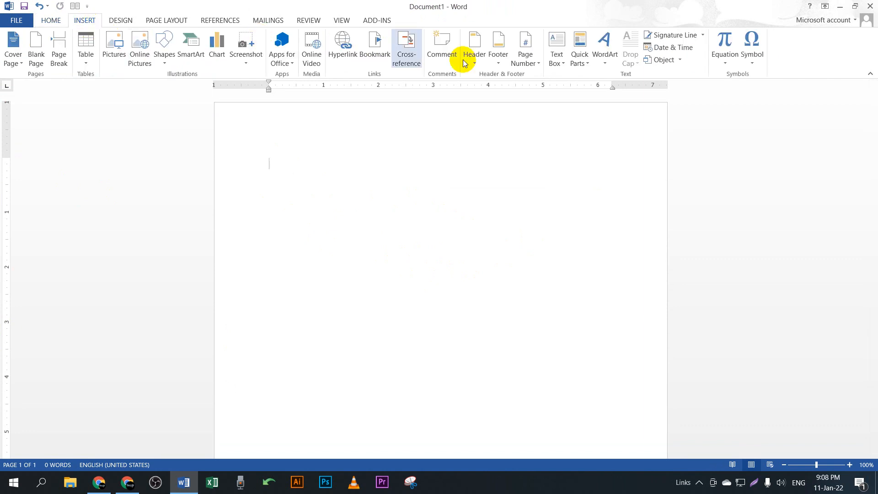
Step: Add a new empty equation box from Insert > Equation
{"action": "left_click", "coordinate": [723, 39]}
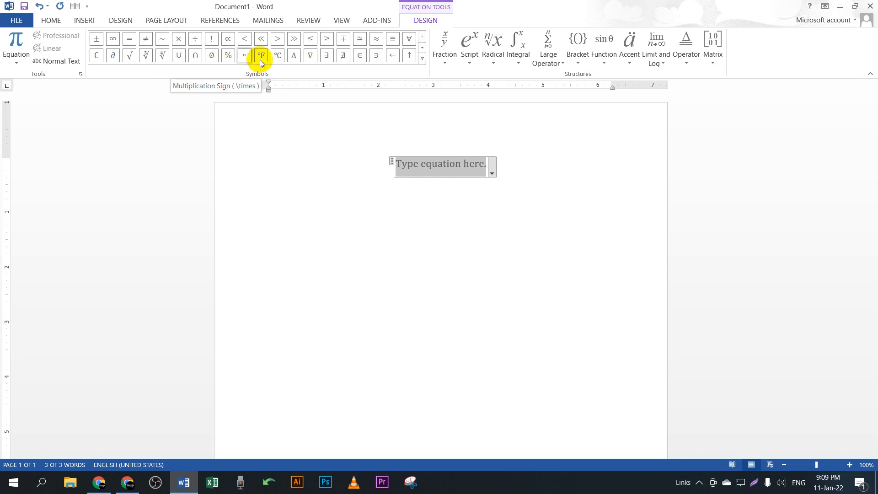
Step: From the expanded Symbols gallery, insert ∞, ×, ≪, ≤, ∓, ≈, °F, ∜ and ∂
{"action": "left_click", "coordinate": [418, 62]}
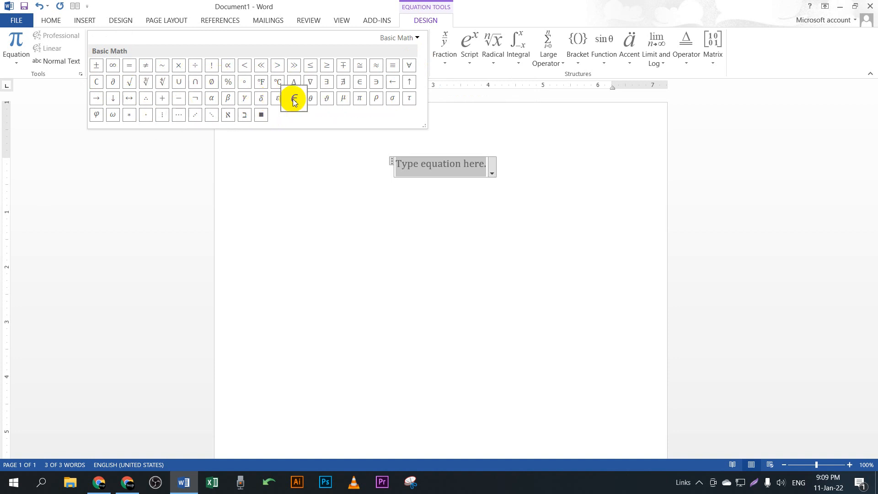
{"action": "left_click", "coordinate": [113, 65]}
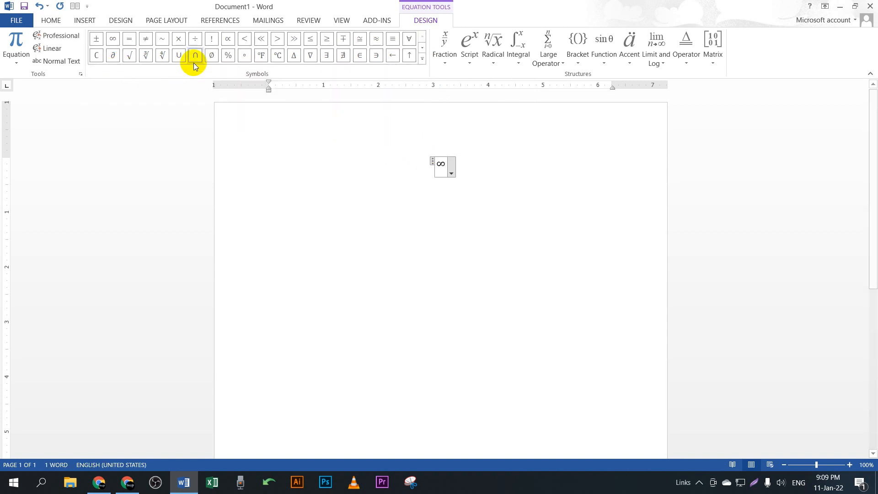
{"action": "left_click", "coordinate": [179, 39]}
{"action": "left_click", "coordinate": [268, 45]}
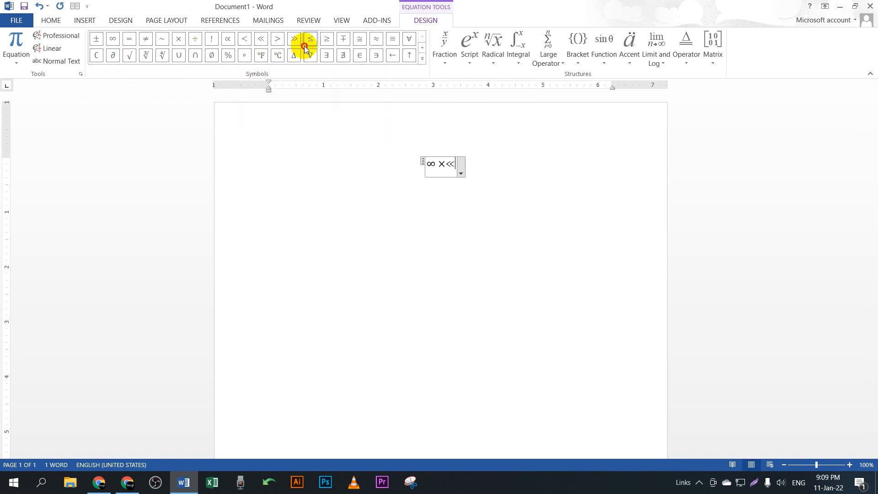
{"action": "left_click", "coordinate": [310, 42]}
{"action": "left_click", "coordinate": [344, 41]}
{"action": "left_click", "coordinate": [375, 42]}
{"action": "left_click", "coordinate": [264, 55]}
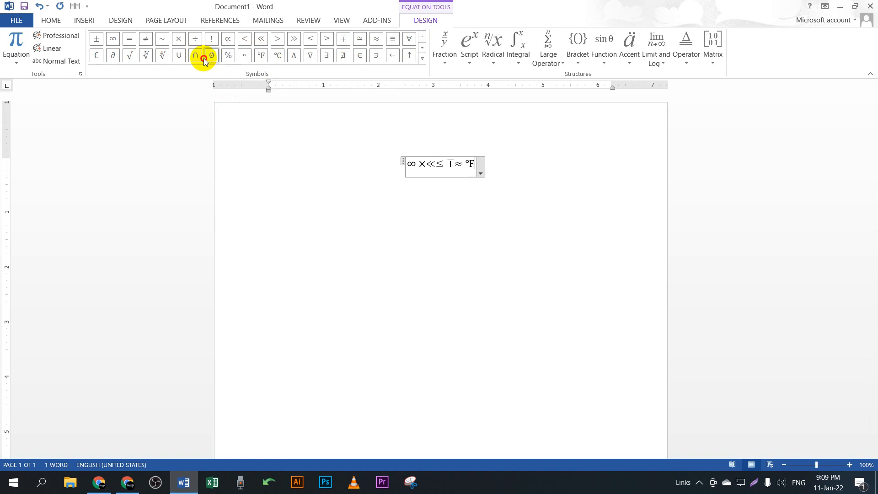
{"action": "left_click", "coordinate": [162, 55]}
{"action": "left_click", "coordinate": [113, 55]}
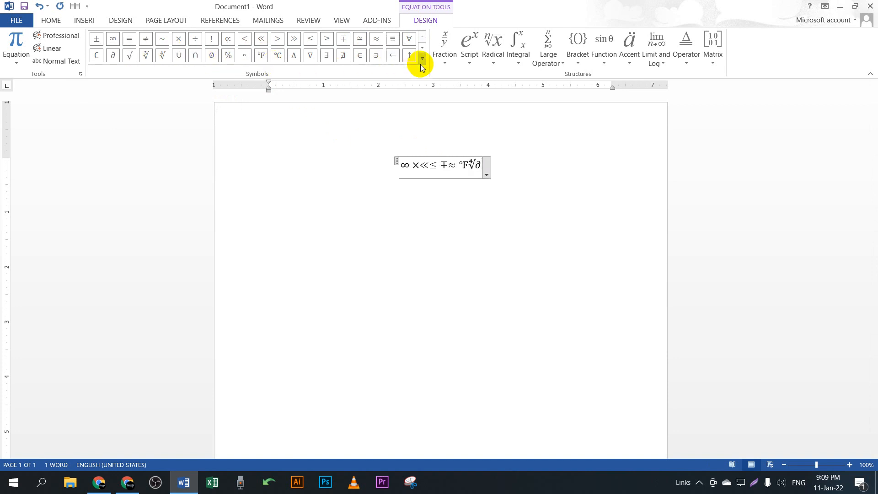
Step: Delete the symbol equation, insert a fresh equation box and open the Fraction layouts
{"action": "triple_click", "coordinate": [476, 164]}
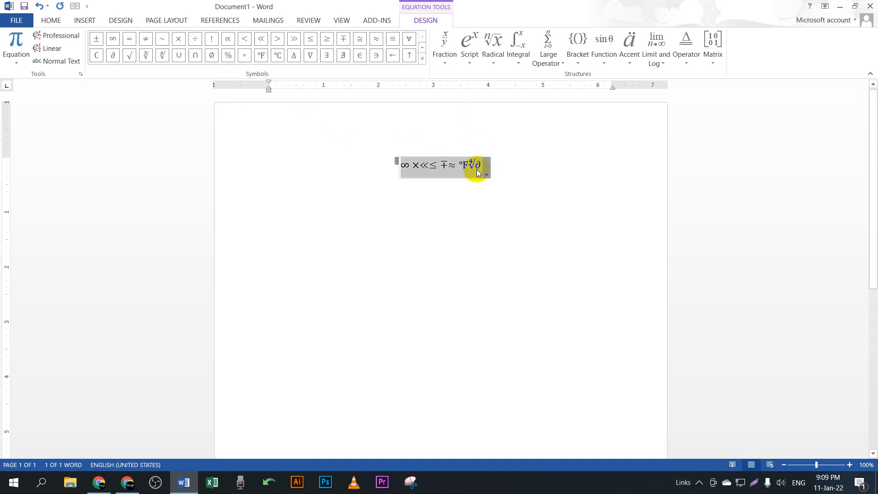
{"action": "key", "text": "Delete"}
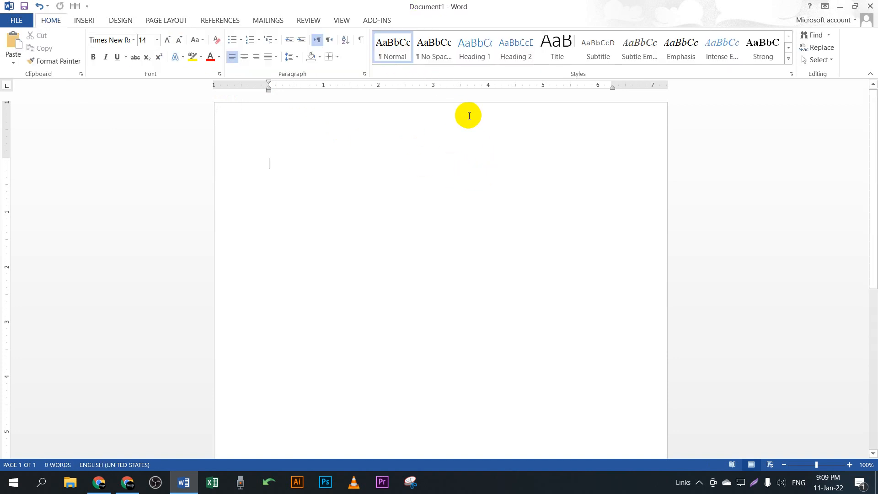
{"action": "left_click", "coordinate": [89, 20]}
{"action": "left_click", "coordinate": [725, 38]}
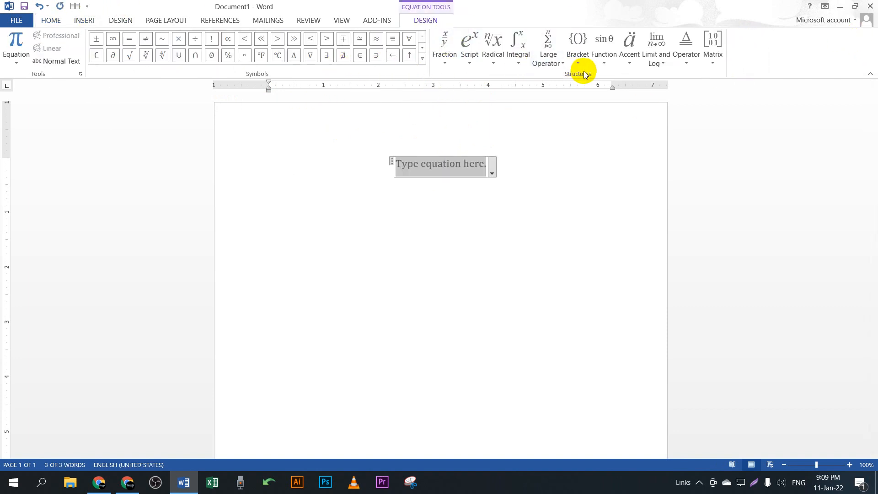
{"action": "left_click", "coordinate": [447, 62]}
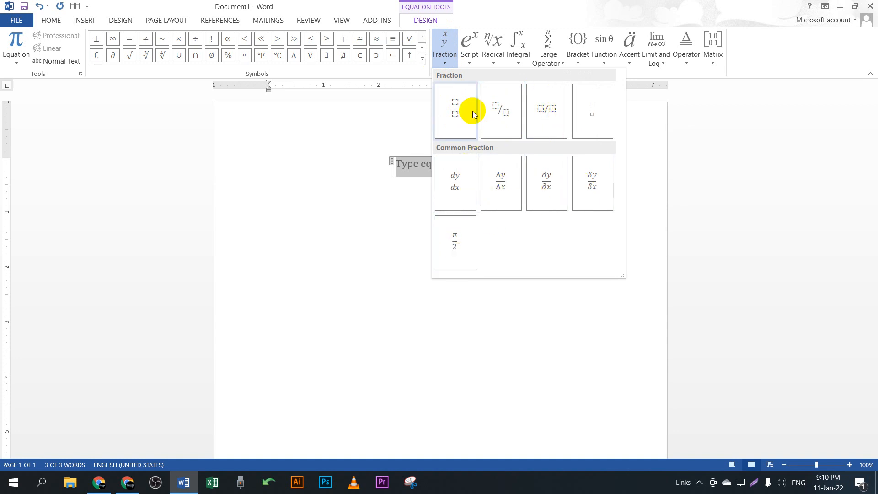
Step: Insert a stacked fraction into the equation
{"action": "left_click", "coordinate": [460, 119]}
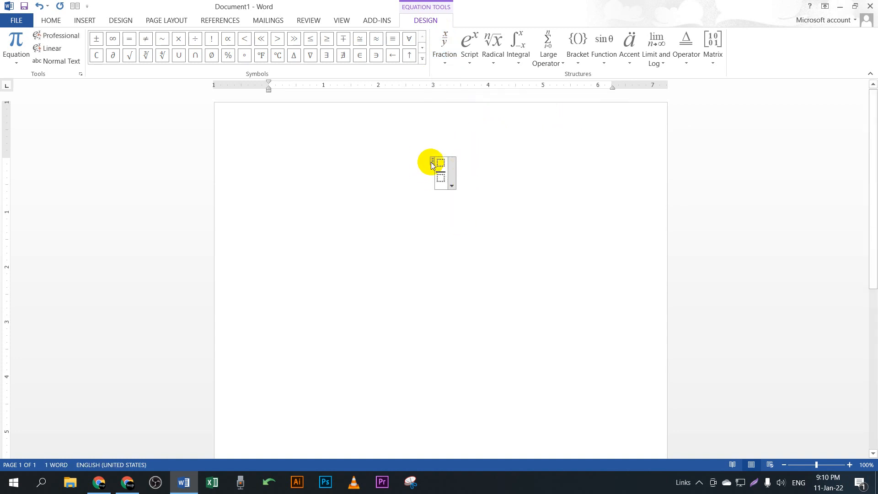
{"action": "left_click", "coordinate": [444, 59]}
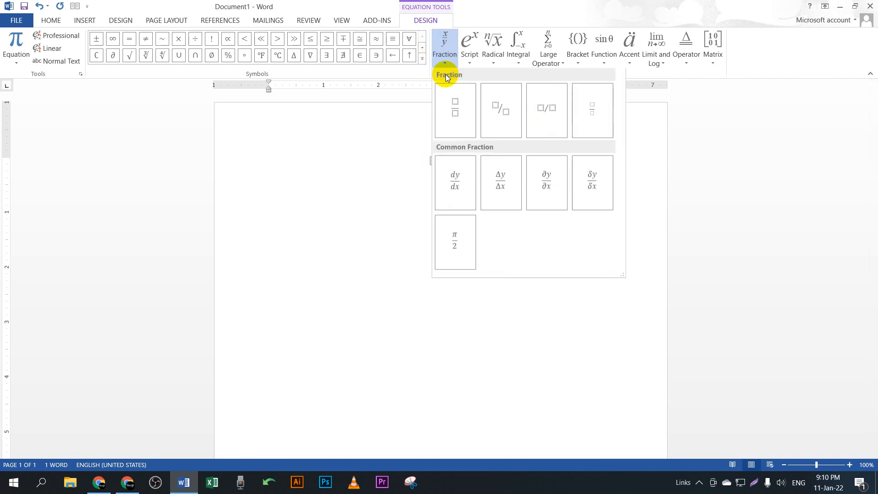
{"action": "left_click", "coordinate": [409, 189]}
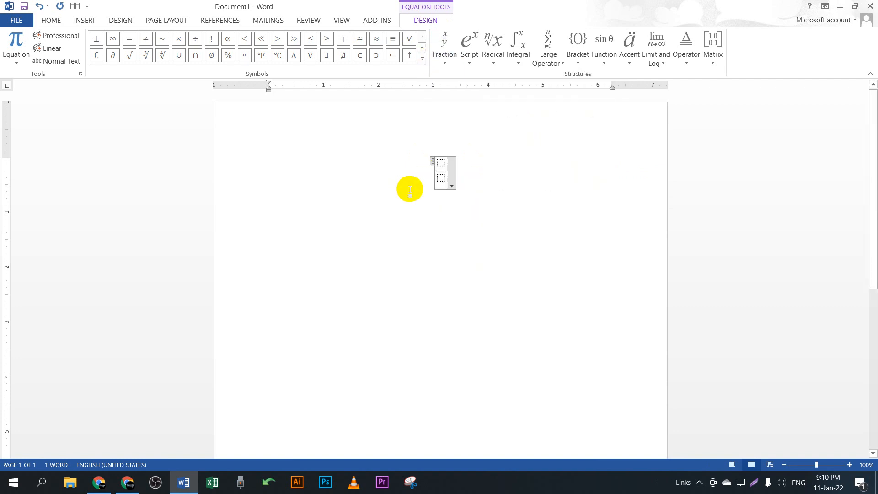
{"action": "left_click_drag", "start_coordinate": [438, 161], "coordinate": [440, 180]}
{"action": "left_click", "coordinate": [441, 162]}
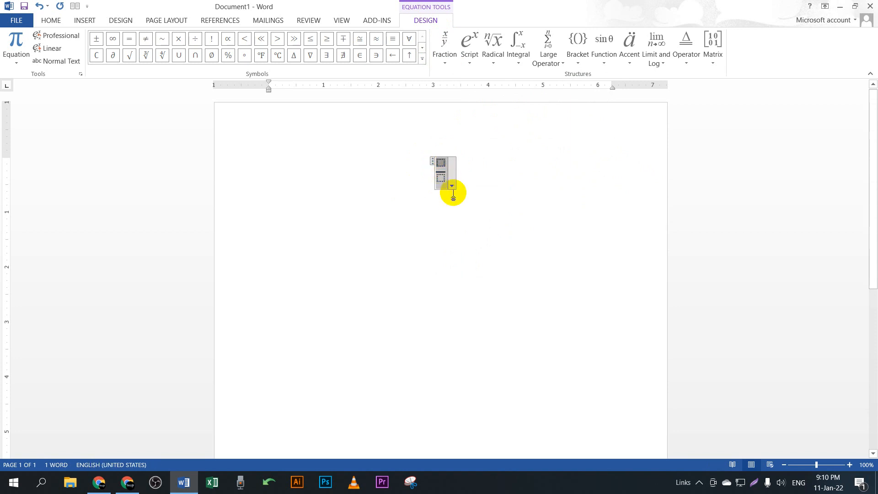
{"action": "left_click", "coordinate": [458, 163]}
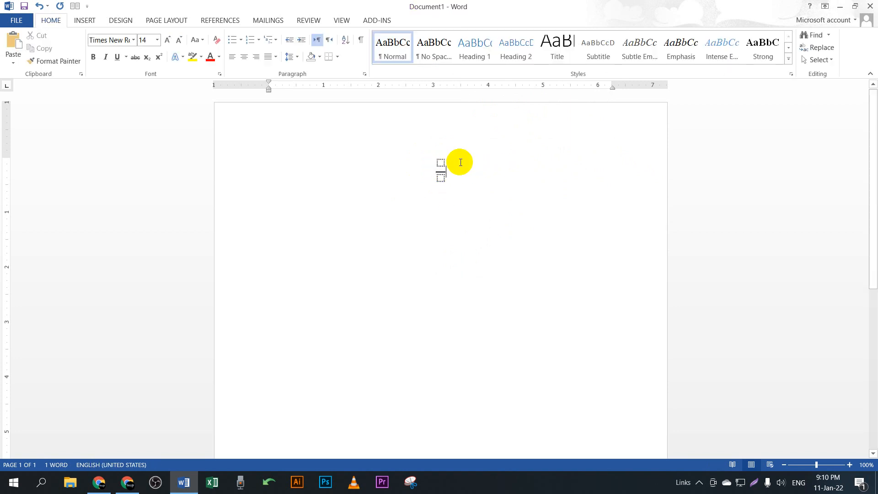
{"action": "left_click", "coordinate": [442, 164]}
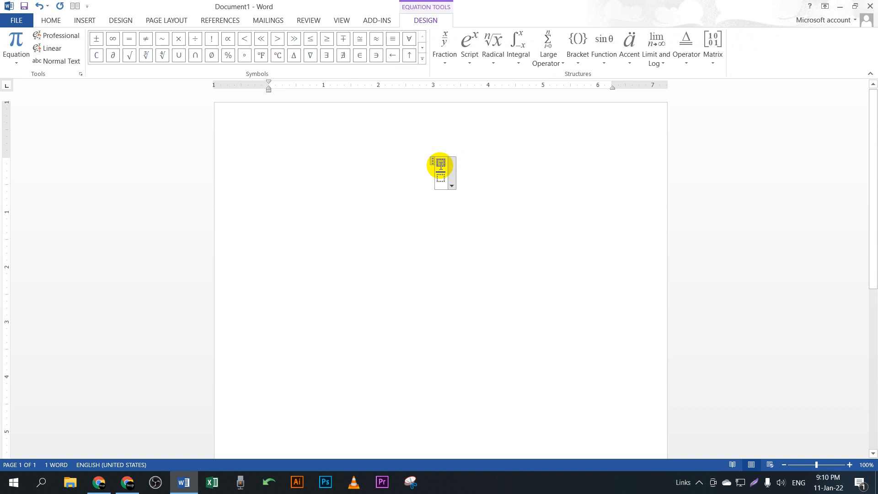
Step: Fill the fraction as 1 over 2 and center the equation's paragraph
{"action": "type", "text": "2"}
{"action": "type", "text": "1"}
{"action": "left_click", "coordinate": [446, 182]}
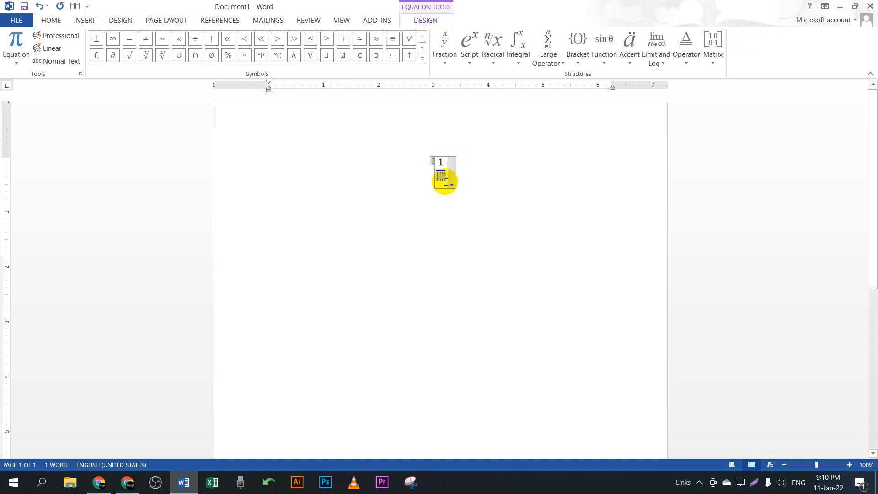
{"action": "type", "text": "2"}
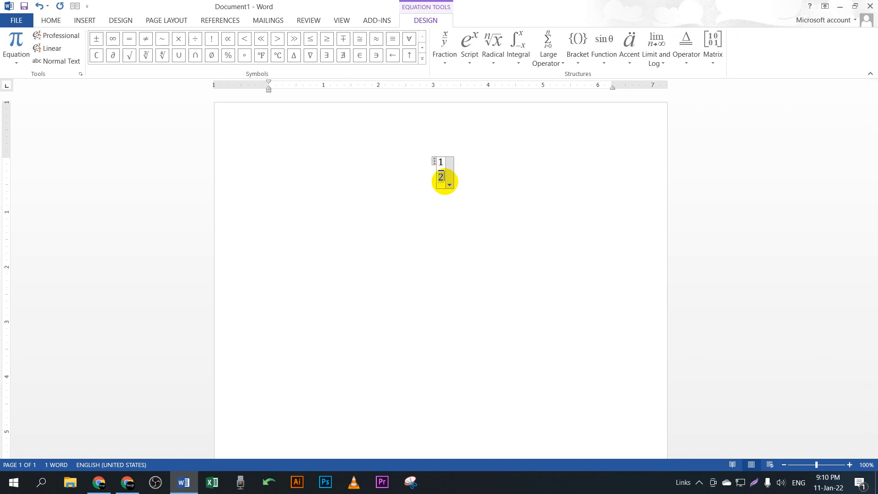
{"action": "left_click", "coordinate": [473, 181]}
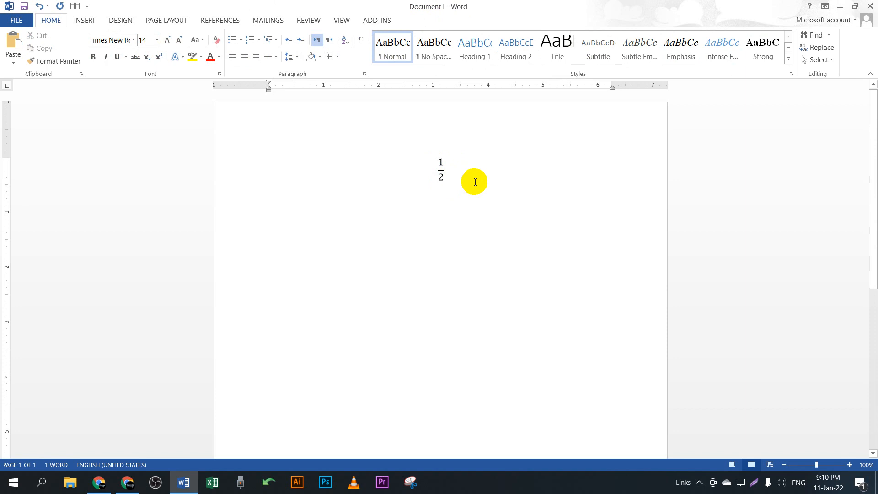
{"action": "key", "text": "ctrl+e"}
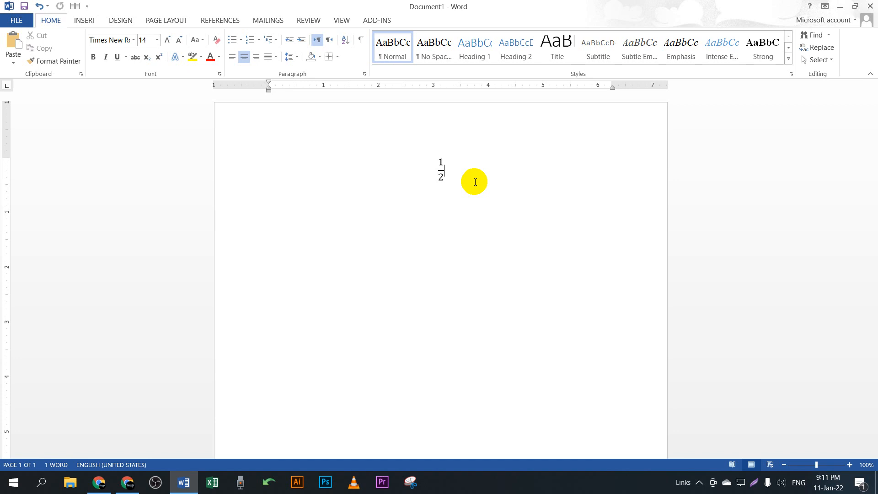
{"action": "left_click", "coordinate": [129, 484]}
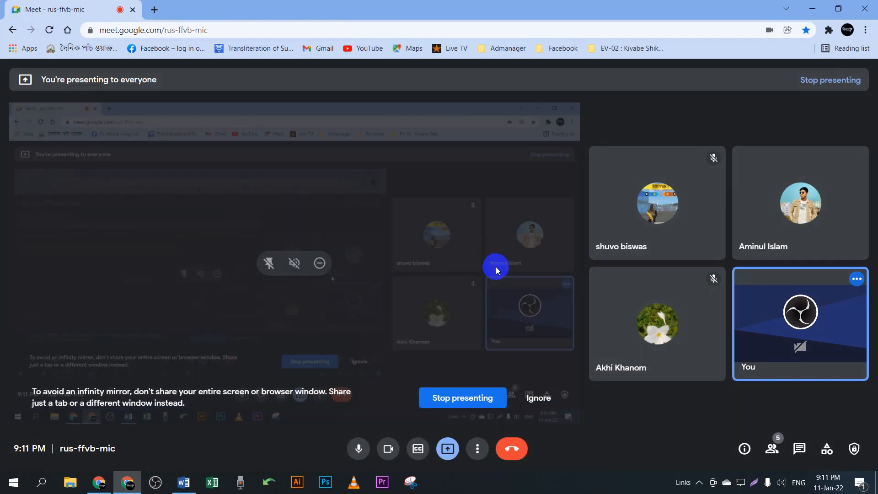
Step: Minimize the Google Meet window to bring the Word document with the 1/2 fraction back
{"action": "left_click", "coordinate": [813, 10]}
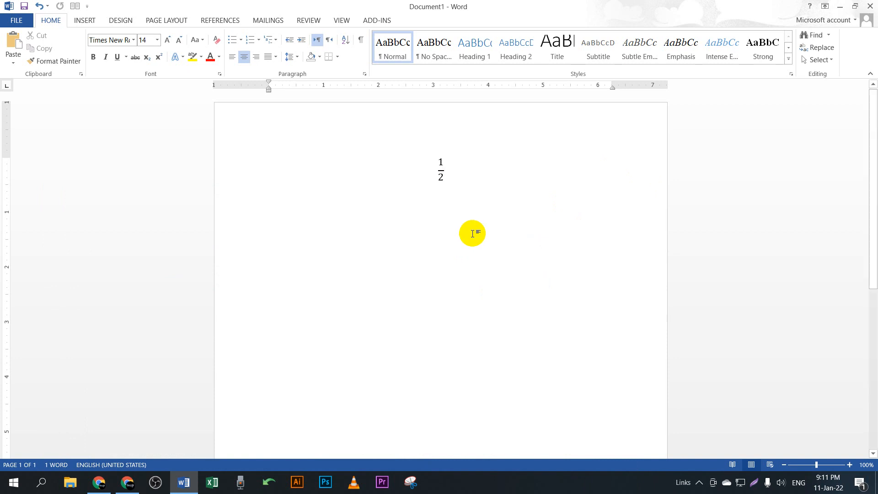
Step: Type extra 2s into the fraction's denominator, delete them back to a single 2, and exit
{"action": "left_click", "coordinate": [442, 172]}
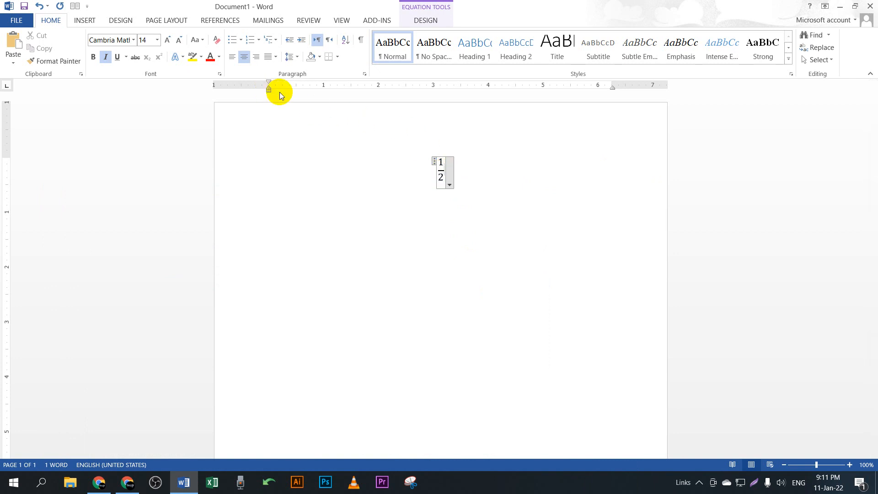
{"action": "double_click", "coordinate": [442, 177]}
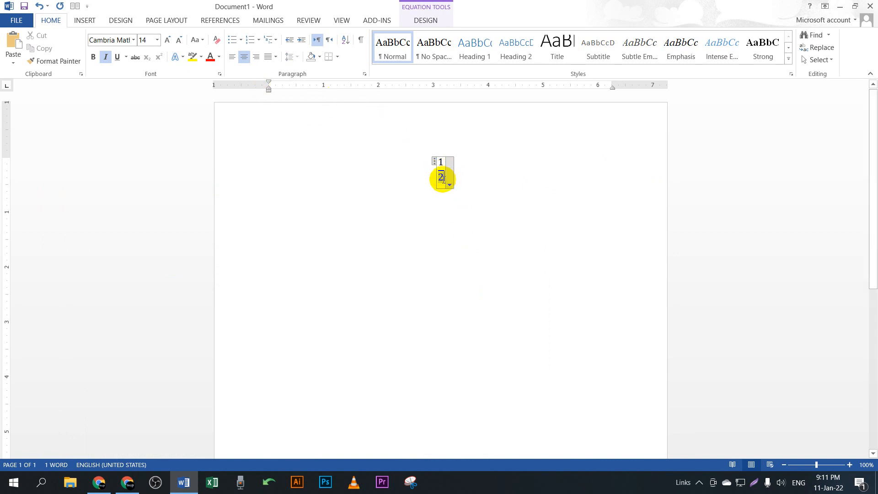
{"action": "left_click", "coordinate": [440, 163]}
{"action": "type", "text": "22222222222"}
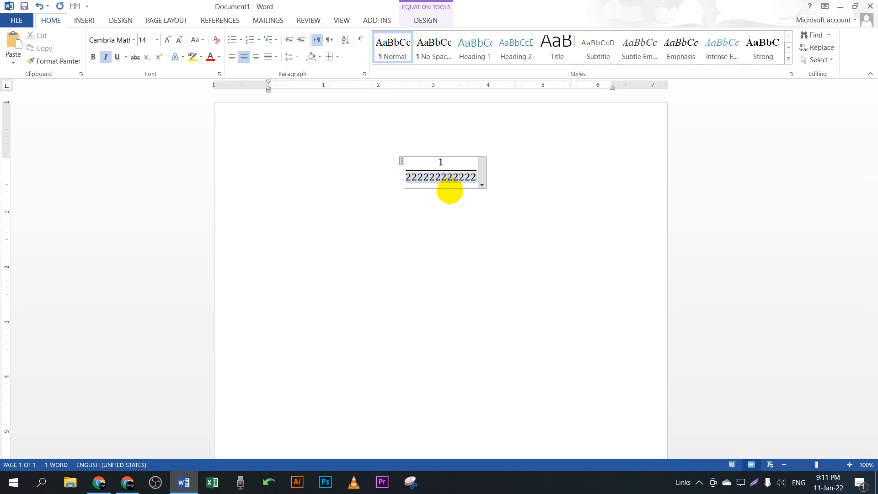
{"action": "key", "text": "BackSpace"}
{"action": "key", "text": "BackSpace"}
{"action": "key", "text": "BackSpace"}
{"action": "key", "text": "BackSpace"}
{"action": "key", "text": "BackSpace"}
{"action": "key", "text": "BackSpace"}
{"action": "key", "text": "BackSpace"}
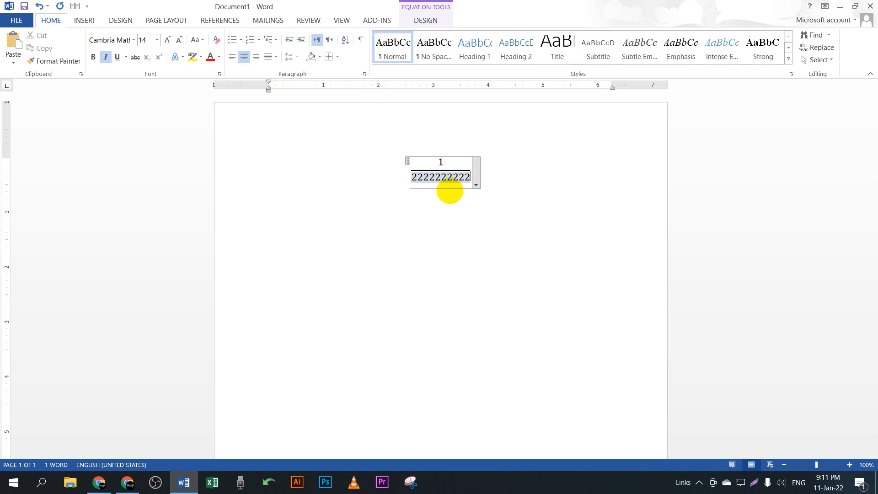
{"action": "key", "text": "BackSpace"}
{"action": "key", "text": "BackSpace"}
{"action": "key", "text": "BackSpace"}
{"action": "key", "text": "BackSpace"}
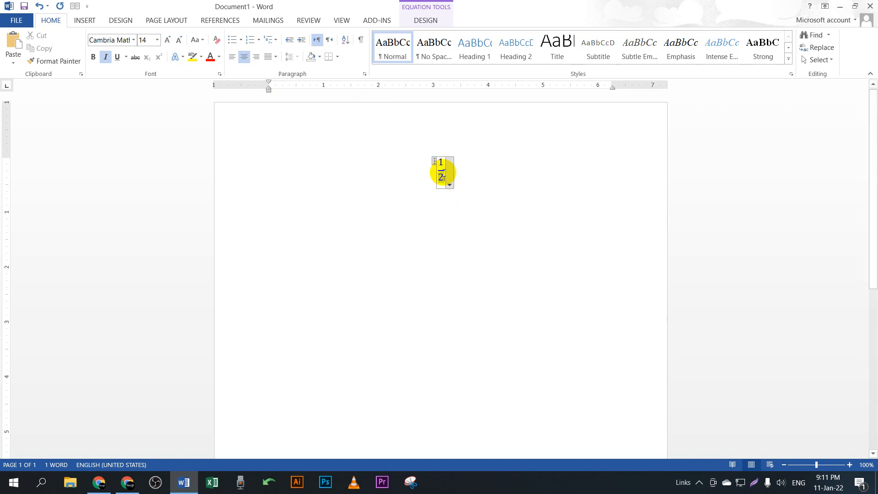
{"action": "left_click", "coordinate": [443, 169]}
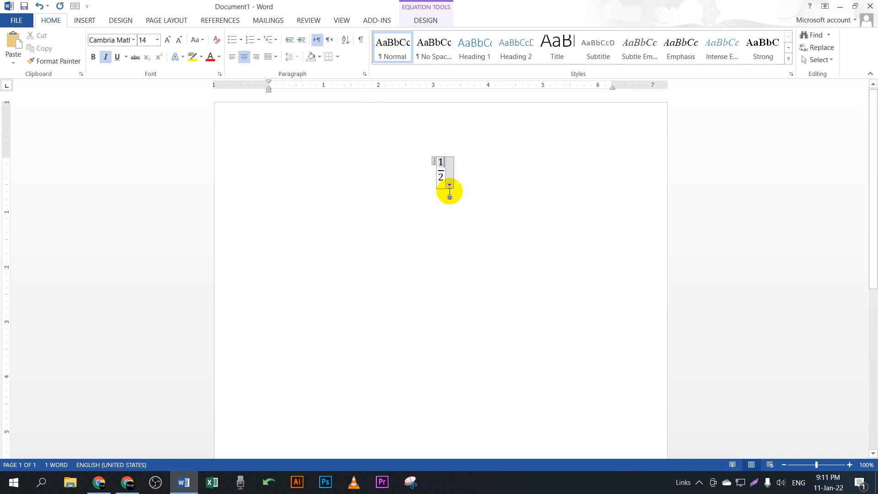
{"action": "left_click", "coordinate": [445, 197]}
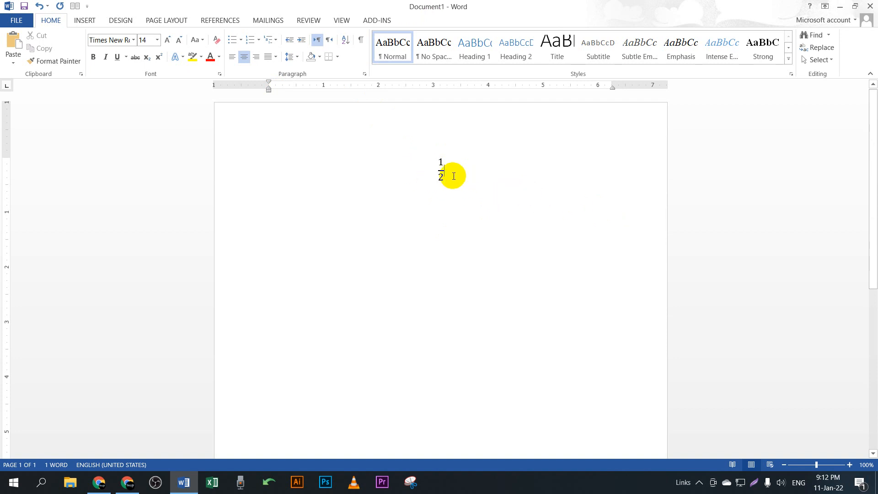
Step: Zoom in, click into the 1/2 fraction's numerator, then minimize Word to show the desktop
{"action": "scroll", "coordinate": [467, 200], "scroll_direction": "up", "scroll_amount": 7}
{"action": "scroll", "coordinate": [469, 201], "scroll_direction": "up", "scroll_amount": 12}
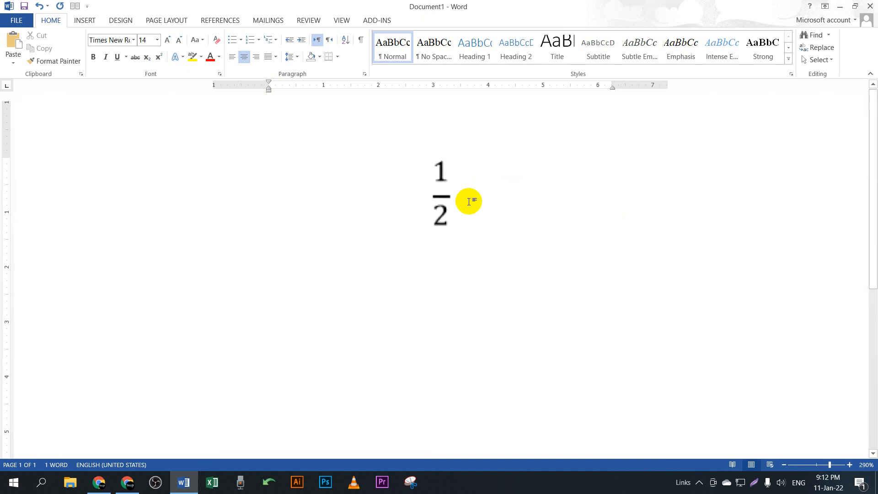
{"action": "double_click", "coordinate": [445, 216]}
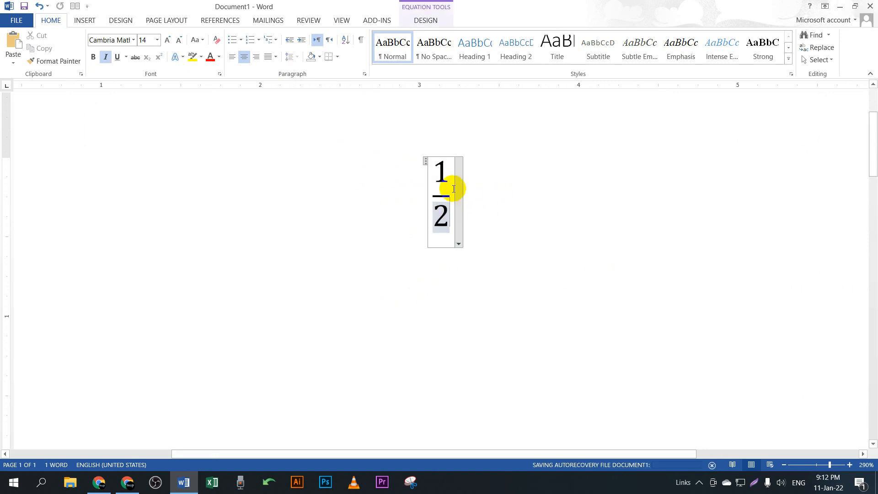
{"action": "double_click", "coordinate": [443, 172]}
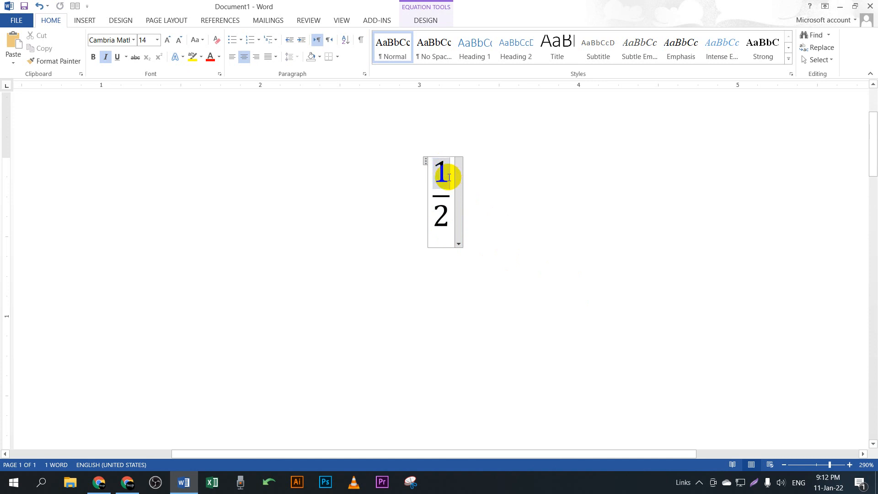
{"action": "left_click", "coordinate": [452, 188]}
{"action": "left_click", "coordinate": [839, 5]}
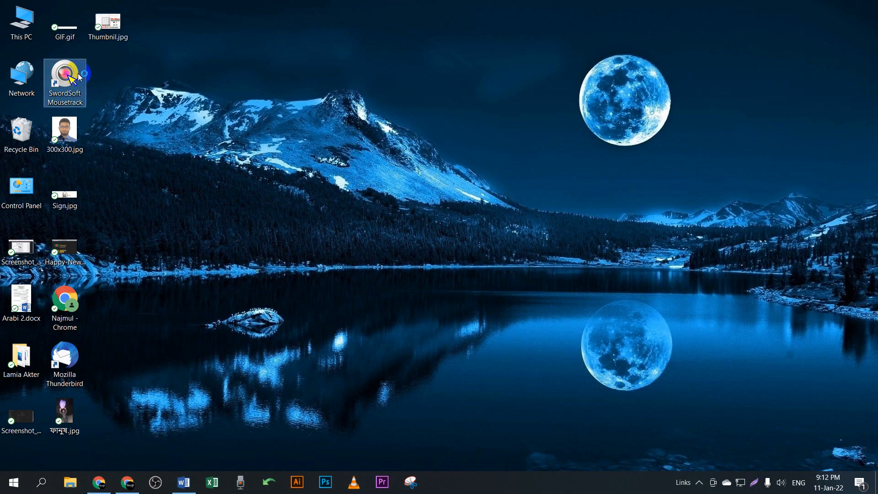
Step: Launch SwordSoft Mousetrack, check its Keystroke settings, minimize it, and restore Word
{"action": "left_click", "coordinate": [319, 181]}
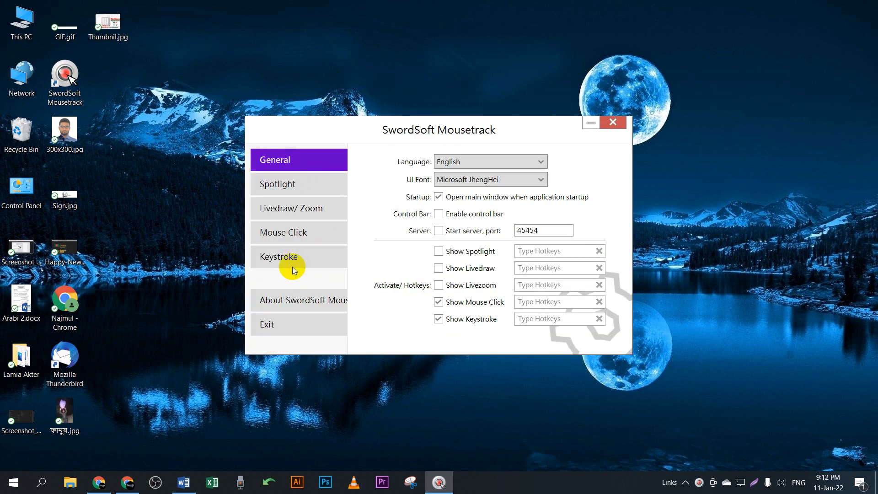
{"action": "left_click", "coordinate": [296, 264]}
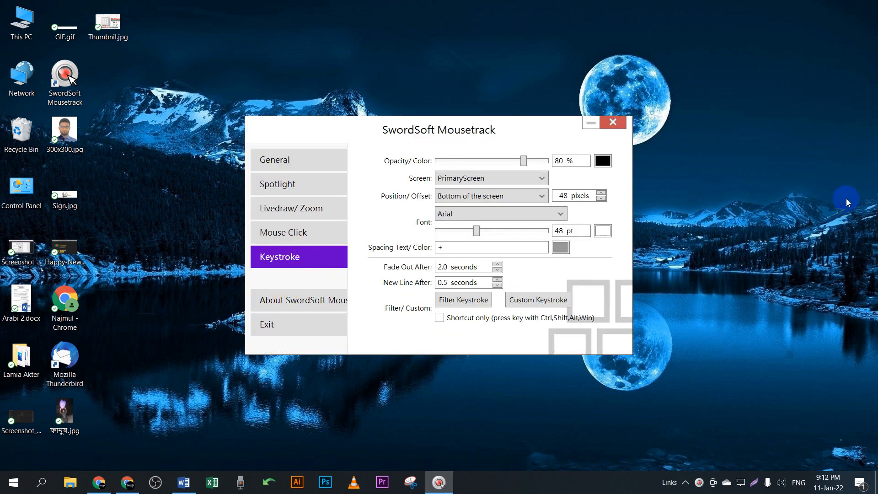
{"action": "left_click", "coordinate": [591, 123]}
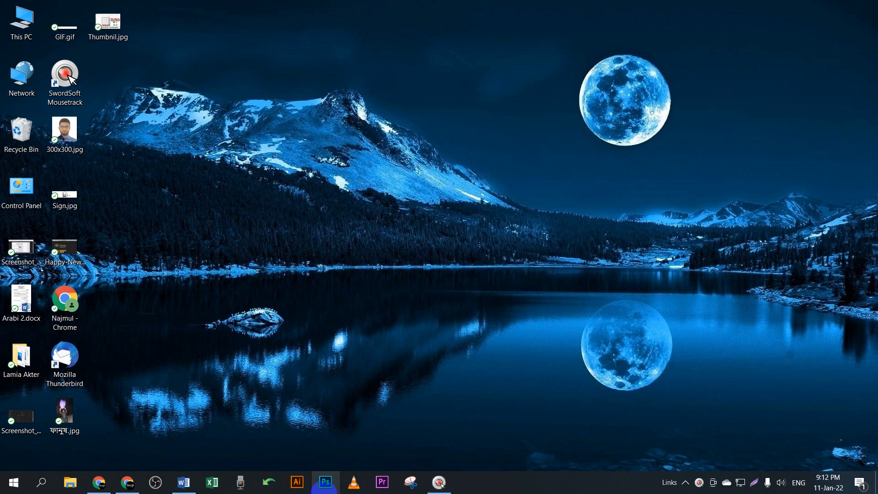
{"action": "left_click", "coordinate": [183, 482]}
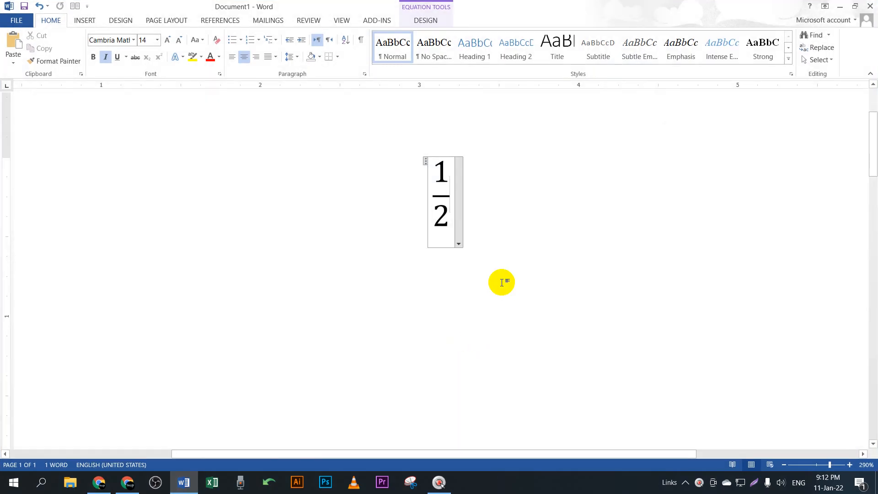
Step: Append + and a stacked fraction 3/5 so the equation reads 1/2 + 3/5, then select it
{"action": "type", "text": "+"}
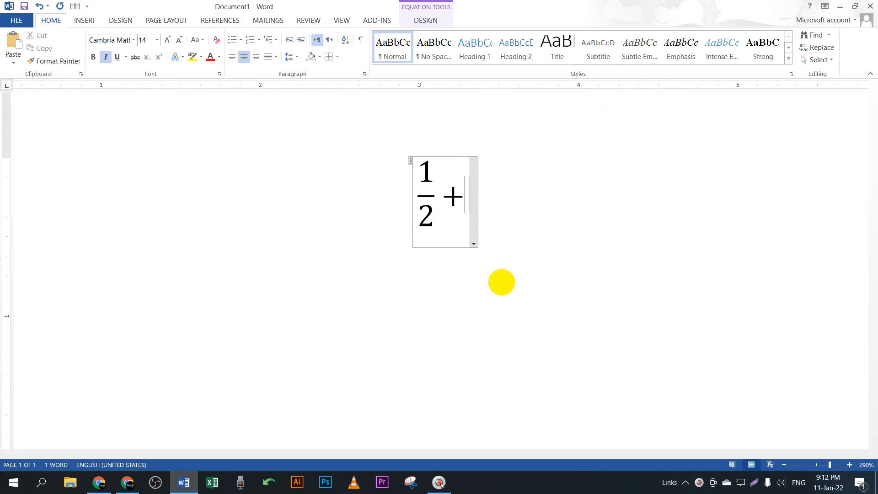
{"action": "left_click", "coordinate": [432, 22]}
{"action": "left_click", "coordinate": [445, 40]}
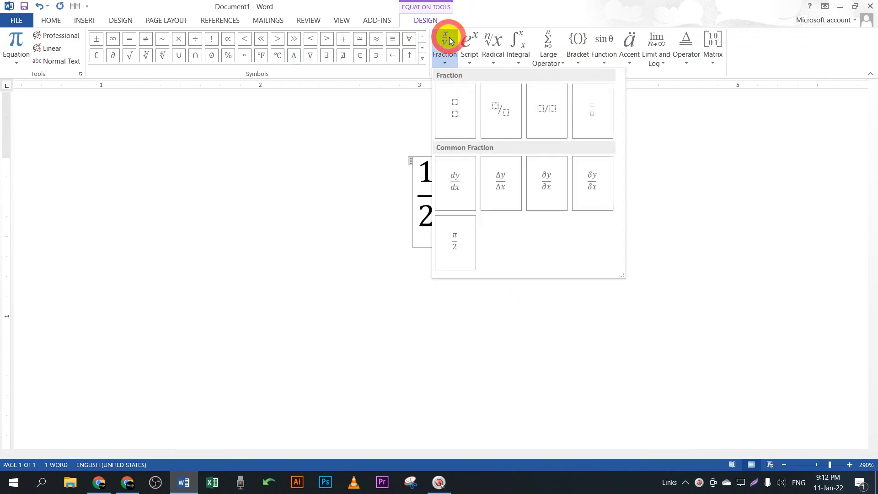
{"action": "left_click", "coordinate": [459, 93]}
{"action": "left_click", "coordinate": [464, 178]}
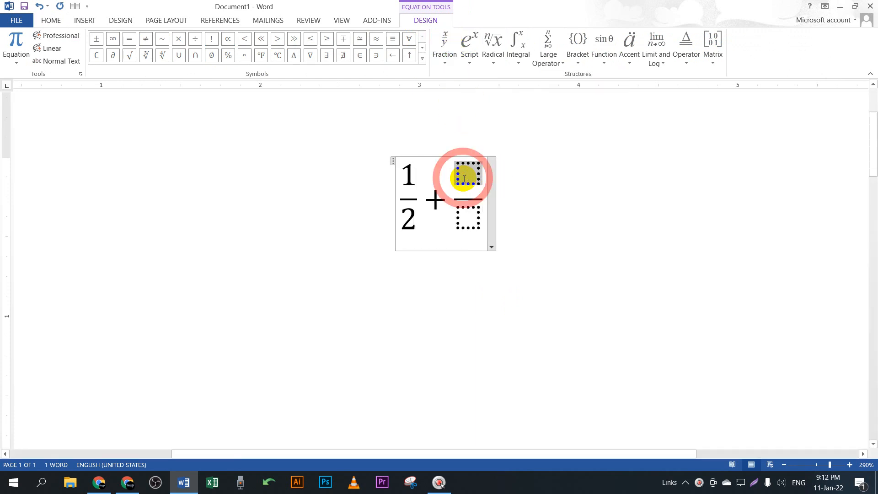
{"action": "type", "text": "3/"}
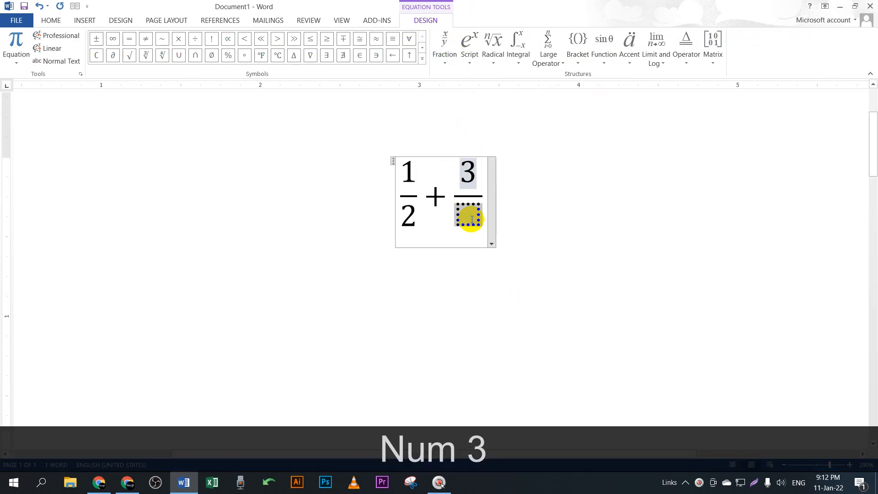
{"action": "type", "text": "5"}
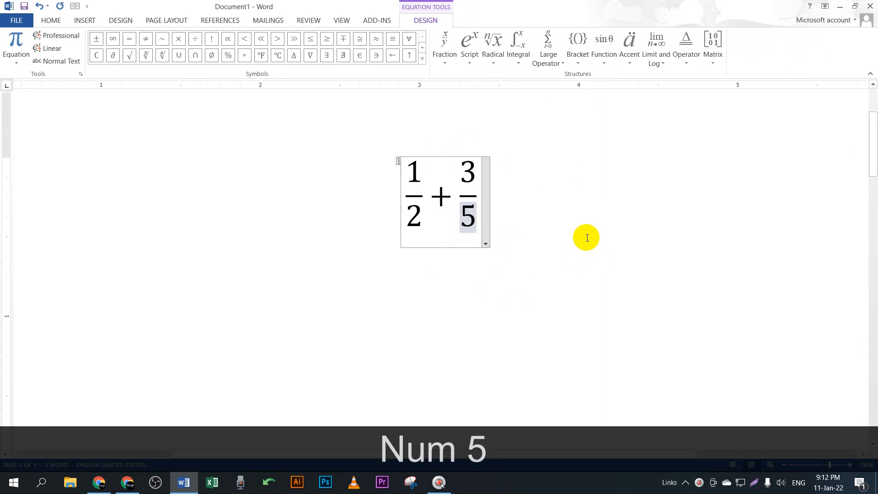
{"action": "left_click_drag", "start_coordinate": [408, 163], "coordinate": [460, 202]}
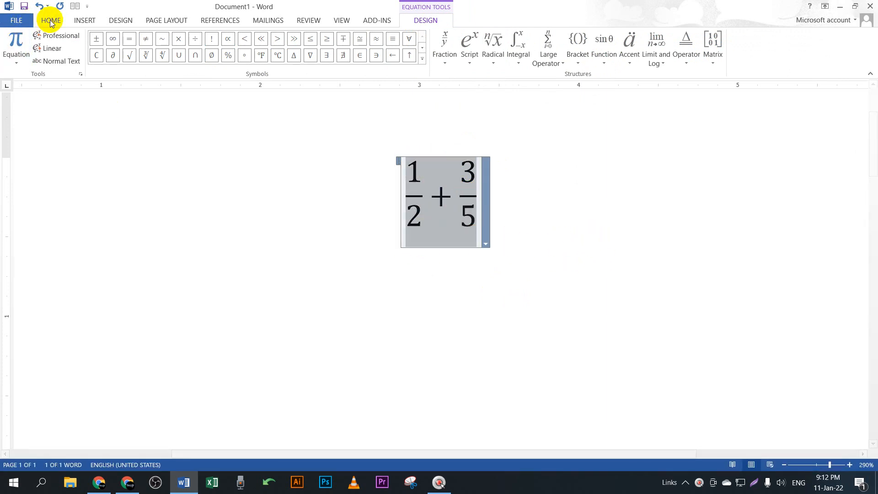
{"action": "left_click", "coordinate": [55, 22]}
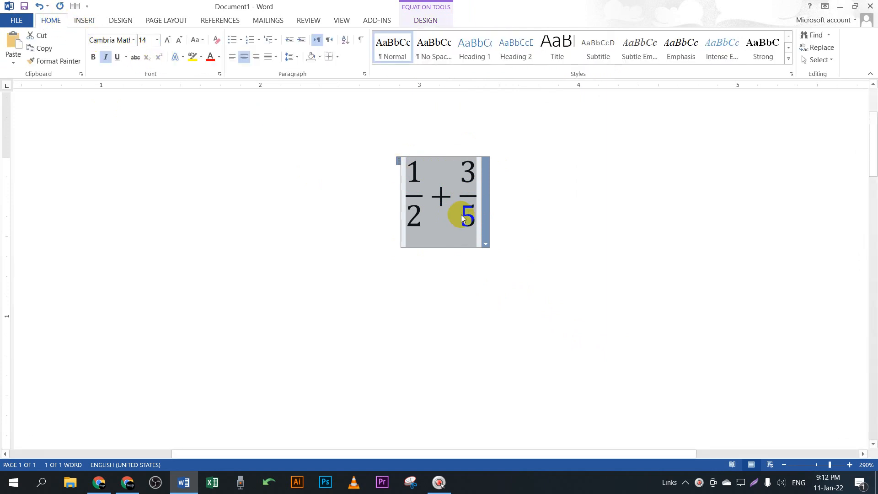
{"action": "left_click", "coordinate": [133, 40]}
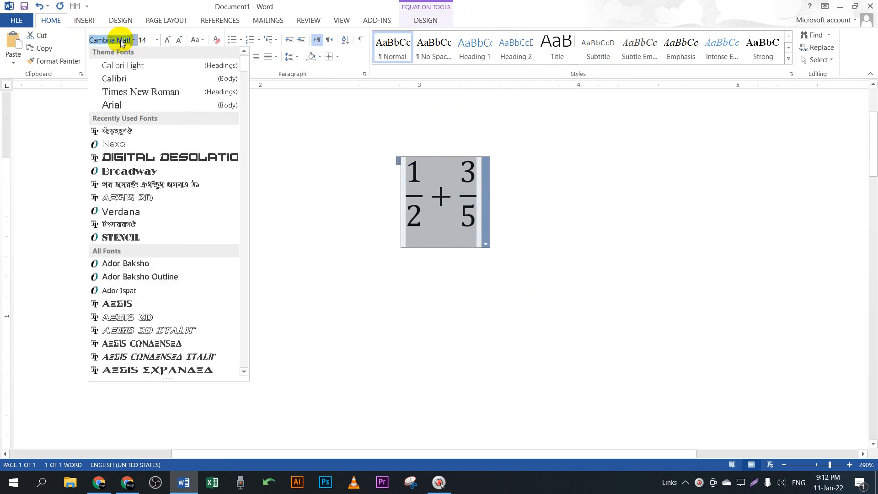
{"action": "left_click", "coordinate": [146, 93]}
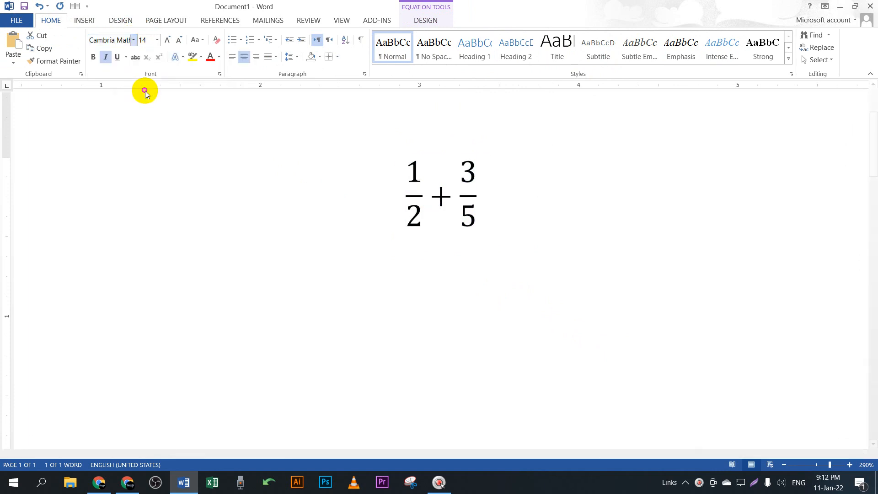
{"action": "left_click", "coordinate": [457, 230]}
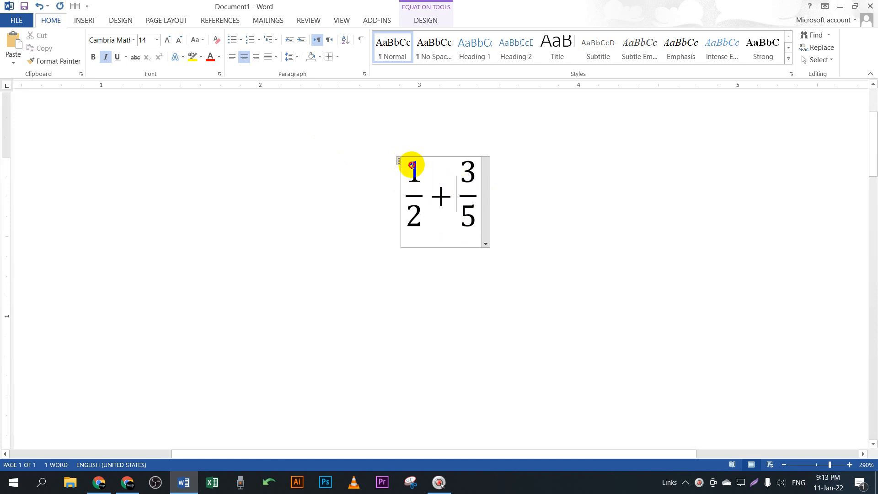
{"action": "left_click_drag", "start_coordinate": [411, 165], "coordinate": [478, 211]}
{"action": "left_click", "coordinate": [133, 40]}
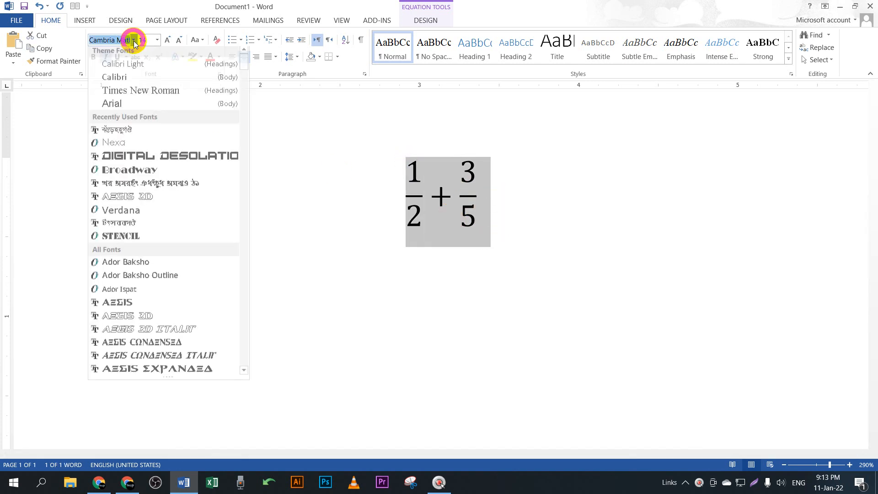
{"action": "left_click", "coordinate": [112, 103]}
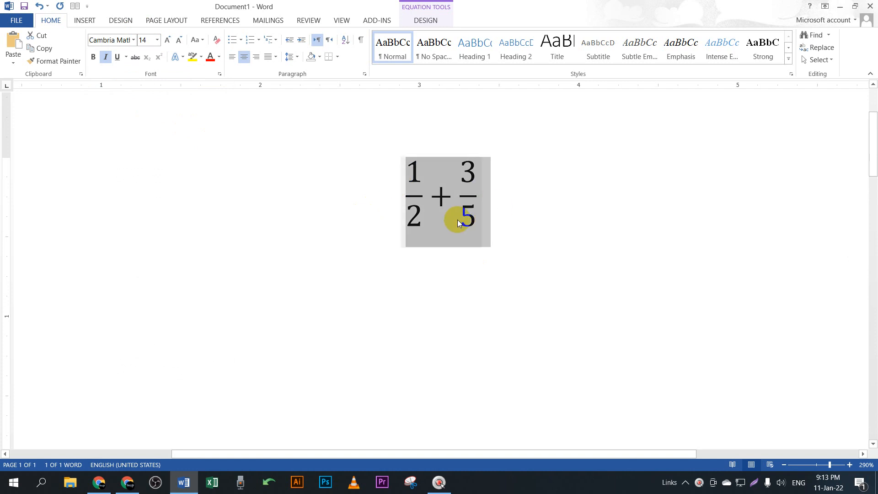
{"action": "left_click", "coordinate": [423, 20]}
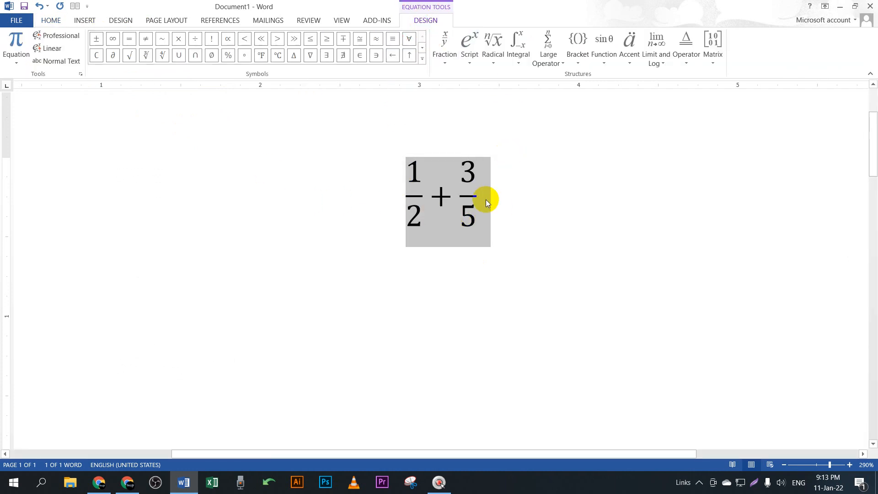
Step: Switch the equation to normal text and apply Times New Roman to it
{"action": "left_click", "coordinate": [62, 63]}
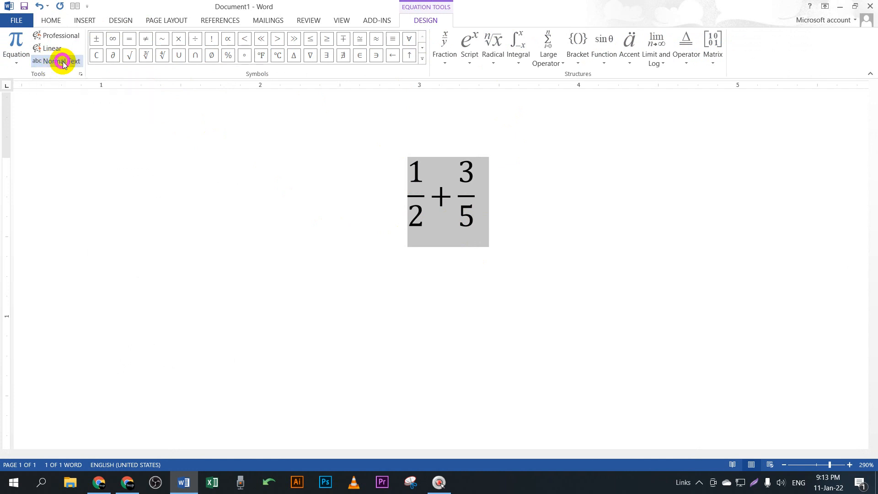
{"action": "left_click", "coordinate": [50, 20]}
{"action": "left_click", "coordinate": [132, 40]}
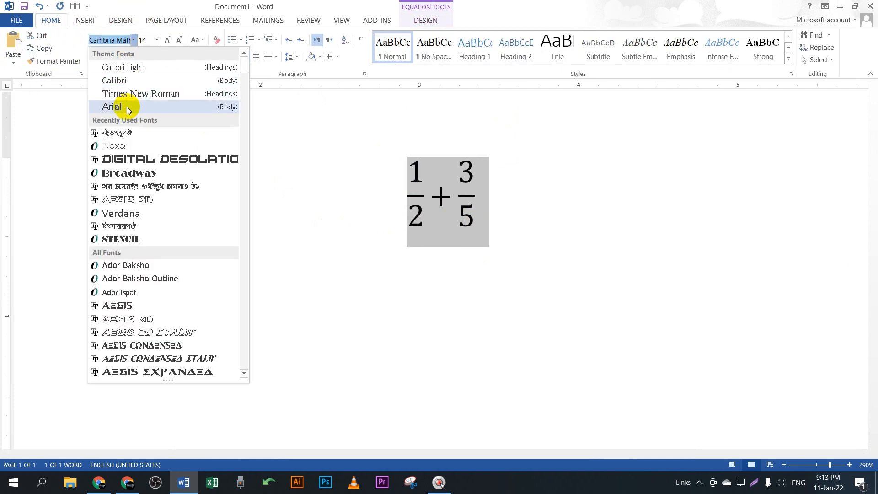
{"action": "left_click", "coordinate": [130, 95]}
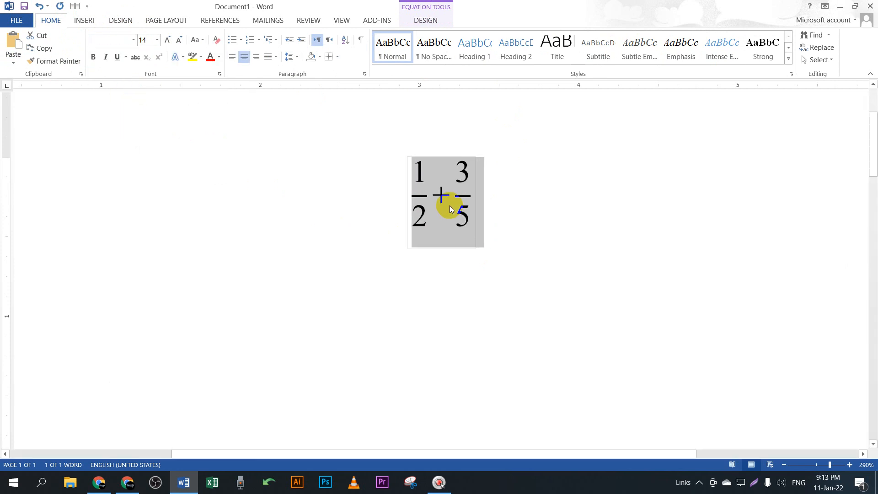
Step: Apply SutonnyMJ to the whole 1/2 + 3/5 equation so its digits become Bengali numerals
{"action": "left_click", "coordinate": [134, 40]}
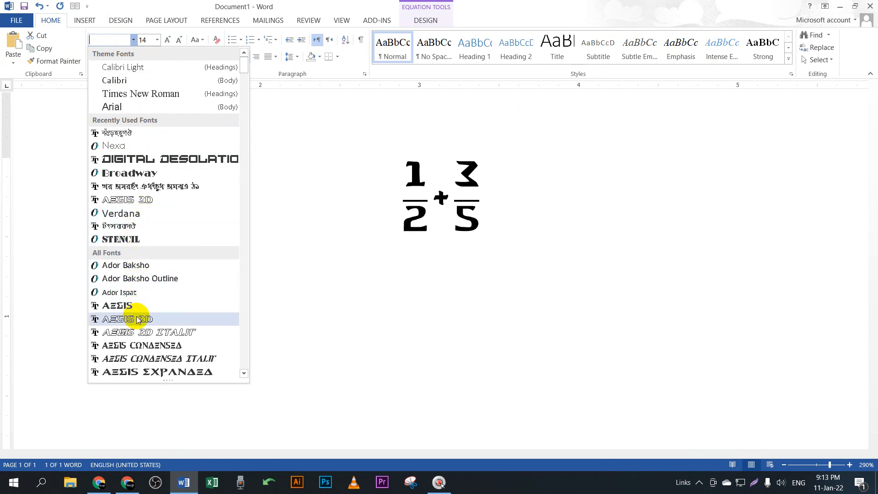
{"action": "left_click", "coordinate": [128, 133]}
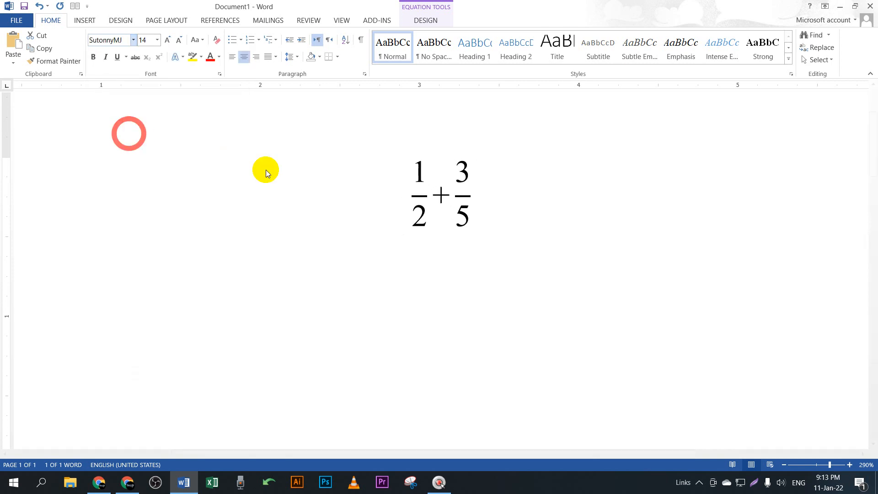
{"action": "left_click", "coordinate": [565, 209]}
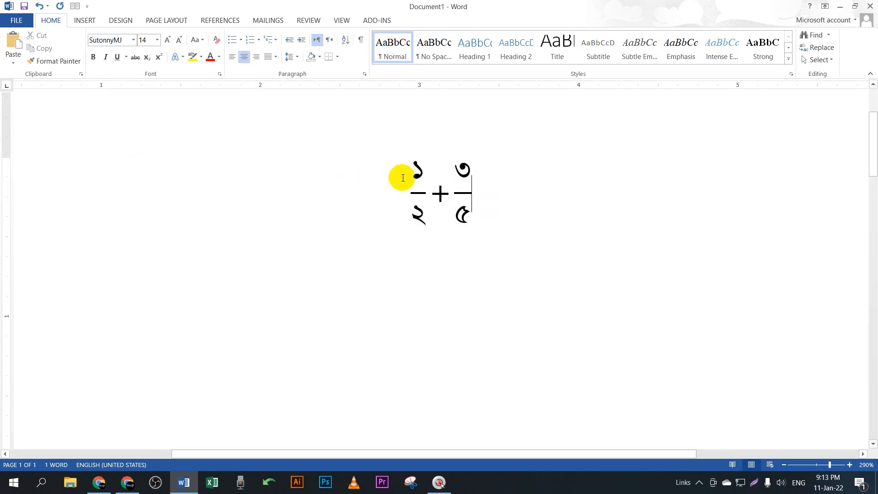
{"action": "left_click_drag", "start_coordinate": [480, 205], "coordinate": [488, 204]}
{"action": "left_click", "coordinate": [550, 197]}
{"action": "left_click_drag", "start_coordinate": [407, 177], "coordinate": [470, 190]}
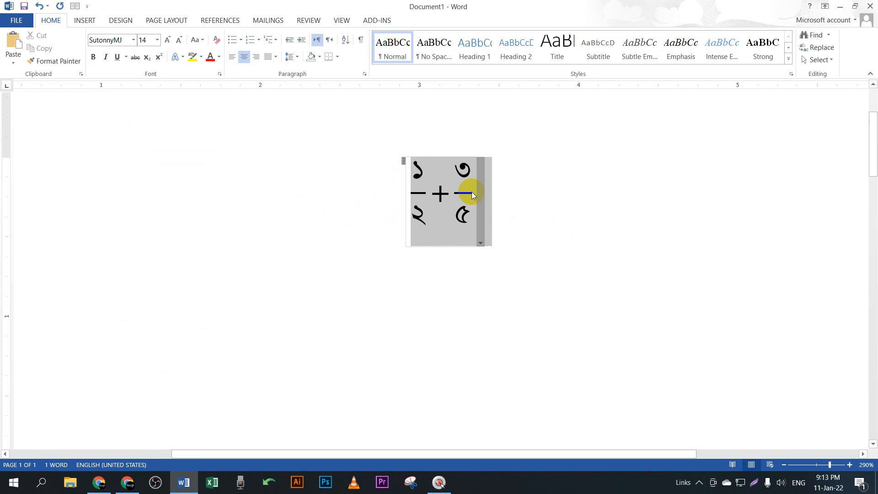
{"action": "left_click", "coordinate": [133, 40]}
{"action": "left_click", "coordinate": [115, 133]}
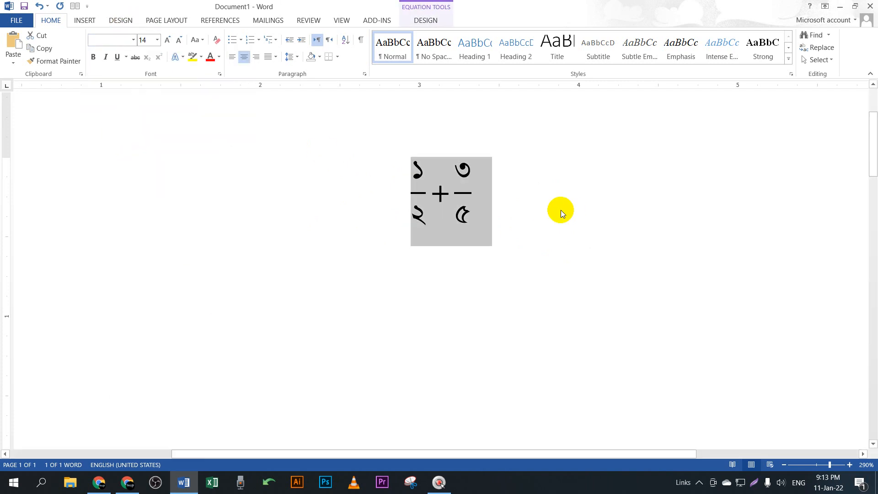
{"action": "left_click", "coordinate": [128, 482]}
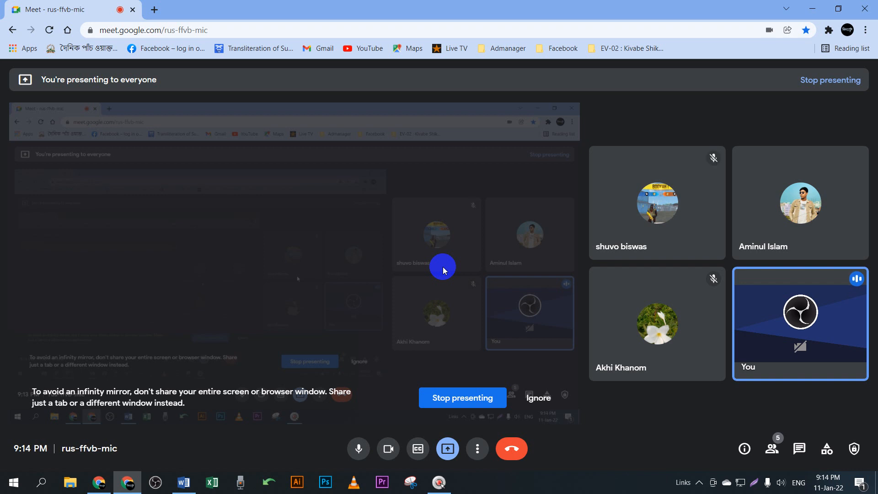
{"action": "left_click", "coordinate": [813, 12]}
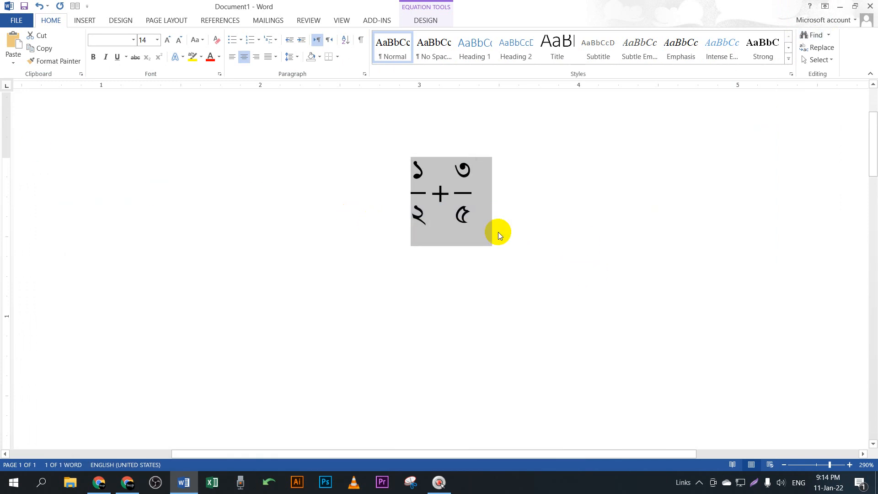
Step: Click into the 1/2 + 3/5 equation, select the second denominator, then leave it
{"action": "left_click", "coordinate": [491, 212]}
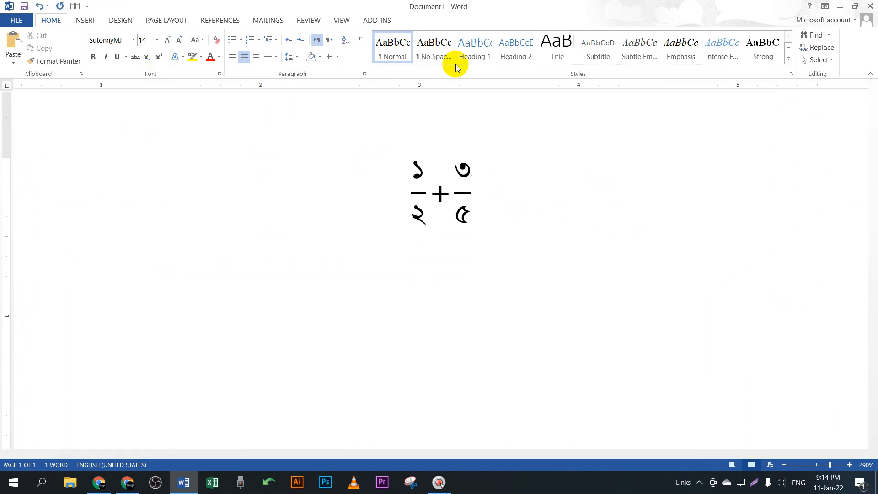
{"action": "left_click", "coordinate": [443, 176]}
{"action": "double_click", "coordinate": [464, 213]}
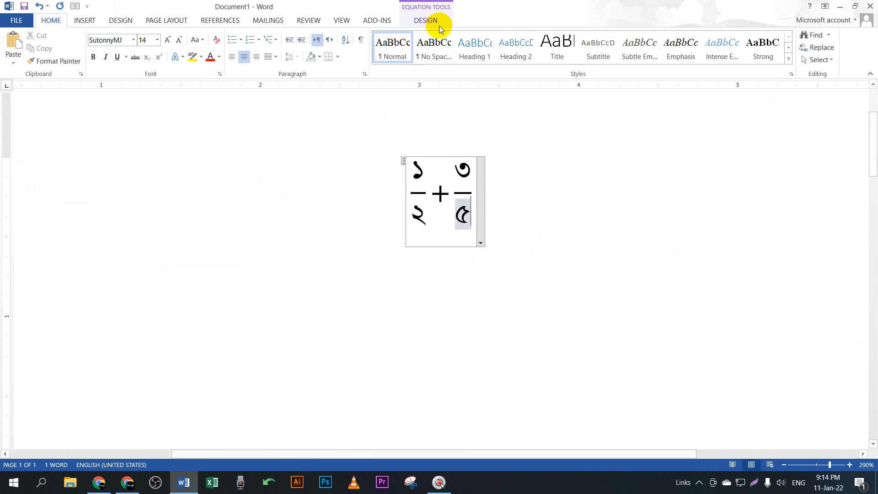
{"action": "left_click", "coordinate": [426, 20]}
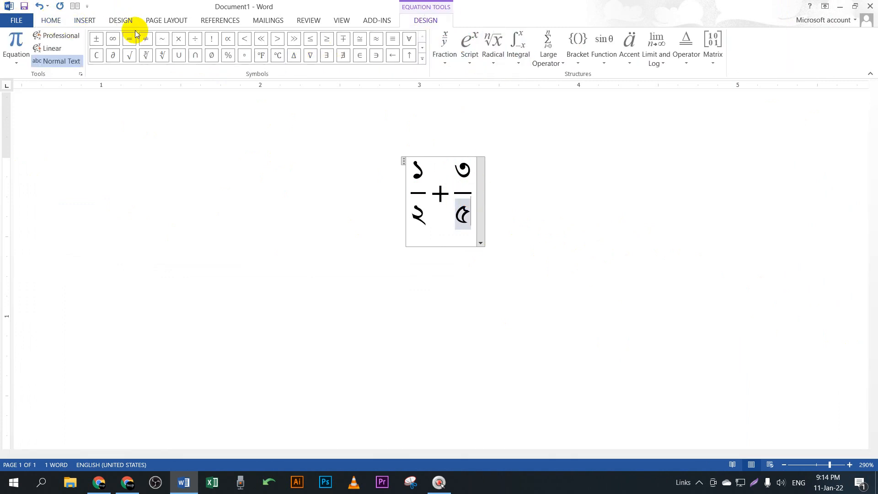
{"action": "left_click", "coordinate": [544, 212]}
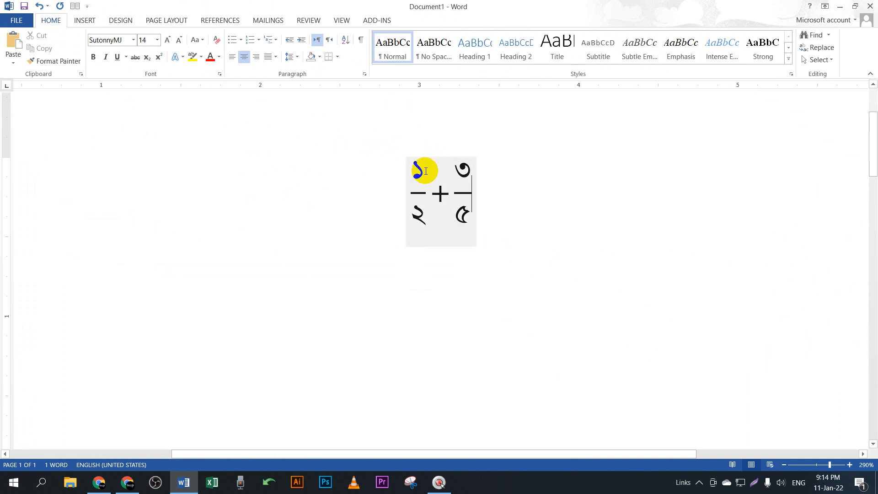
Step: Re-enter the equation, check its options menu, then add two empty lines below it
{"action": "left_click", "coordinate": [447, 164]}
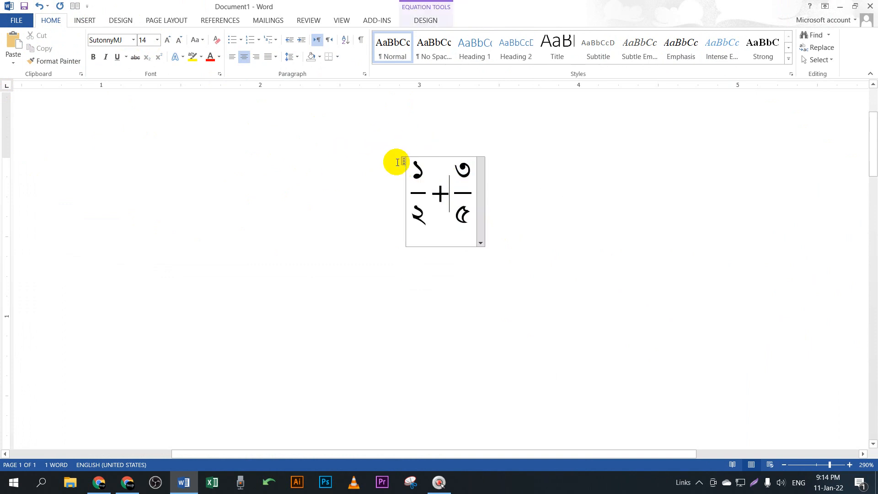
{"action": "right_click", "coordinate": [483, 200]}
{"action": "left_click", "coordinate": [453, 220]}
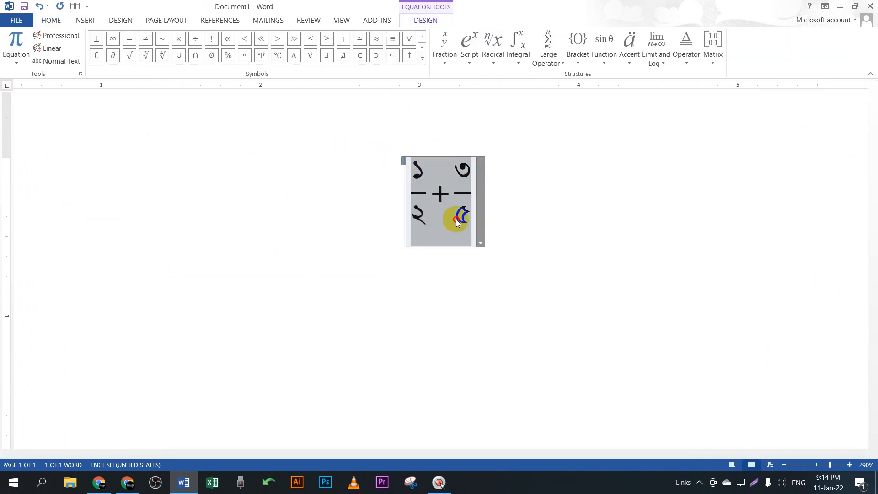
{"action": "left_click", "coordinate": [471, 198]}
{"action": "left_click", "coordinate": [474, 192]}
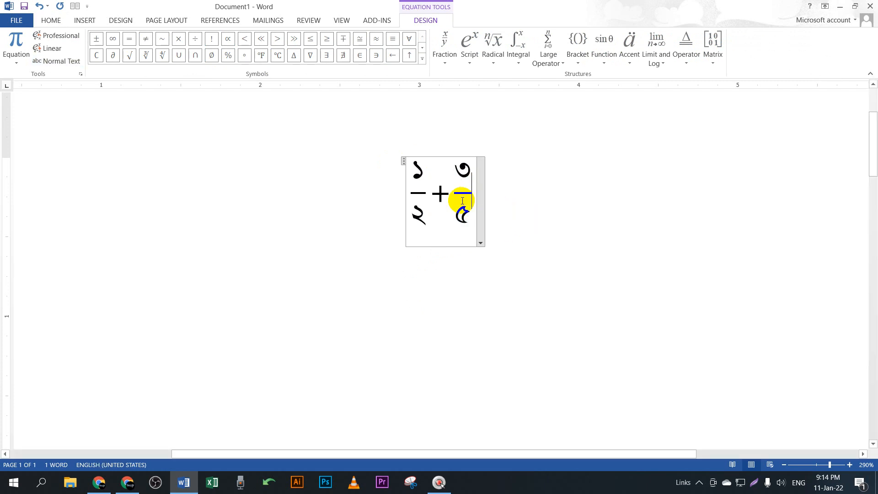
{"action": "left_click", "coordinate": [582, 197]}
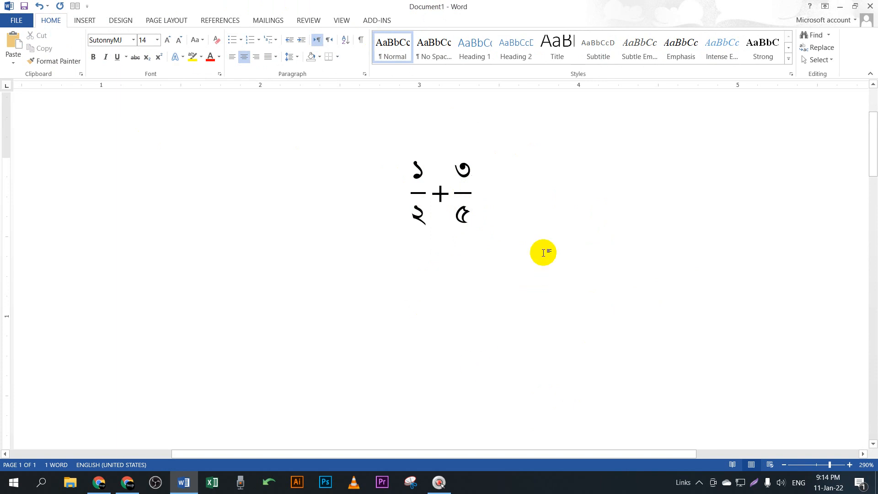
{"action": "left_click", "coordinate": [439, 196]}
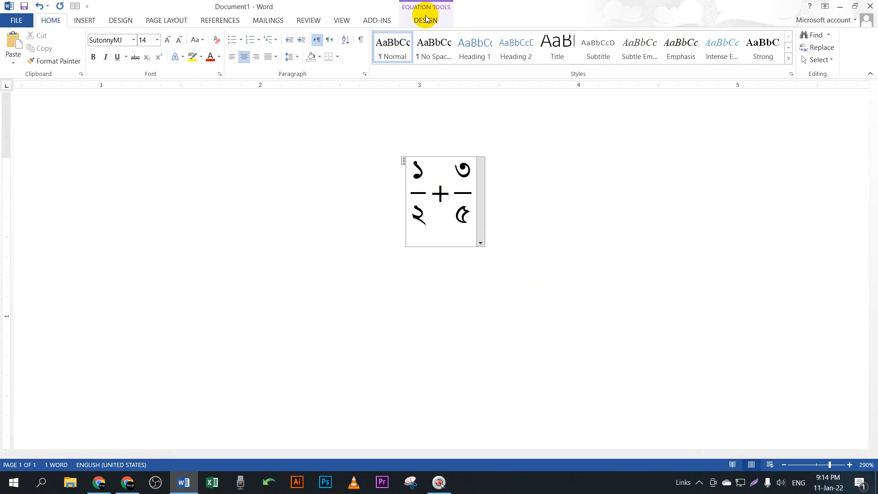
{"action": "left_click", "coordinate": [425, 21]}
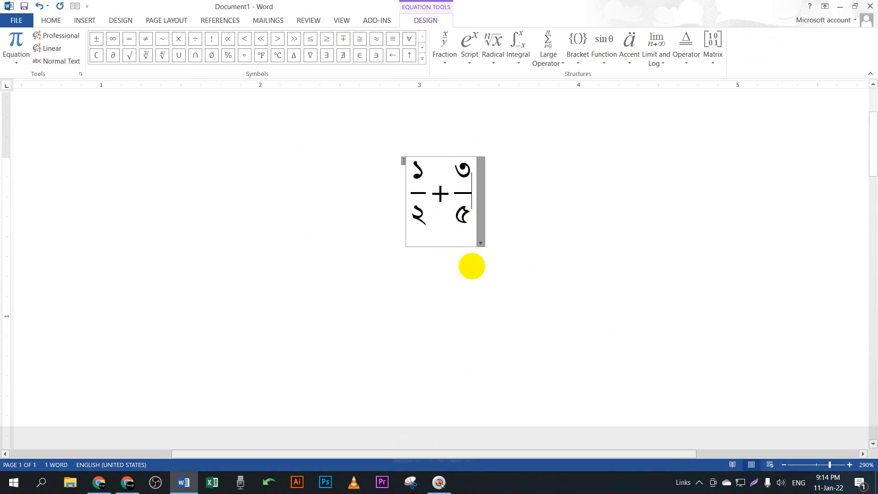
{"action": "left_click", "coordinate": [471, 265]}
{"action": "key", "text": "Return"}
{"action": "key", "text": "Return"}
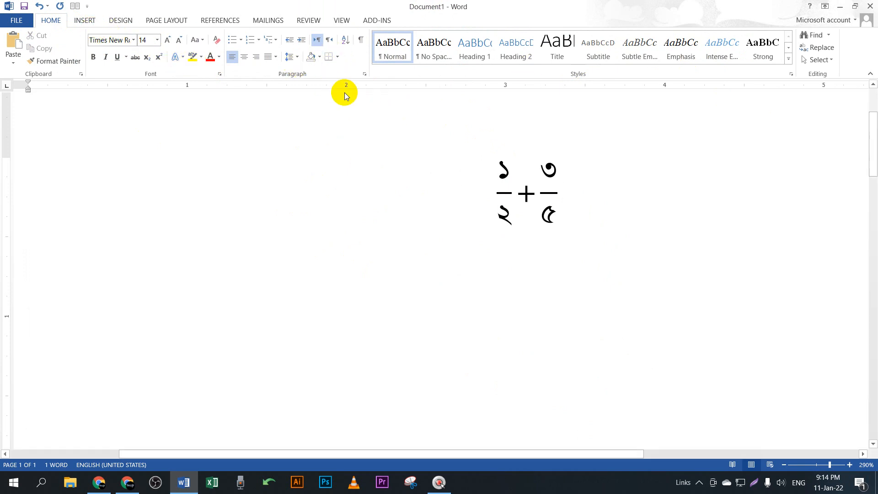
Step: Add a new equation below the fractions reading a², built from the superscript template
{"action": "left_click", "coordinate": [84, 20]}
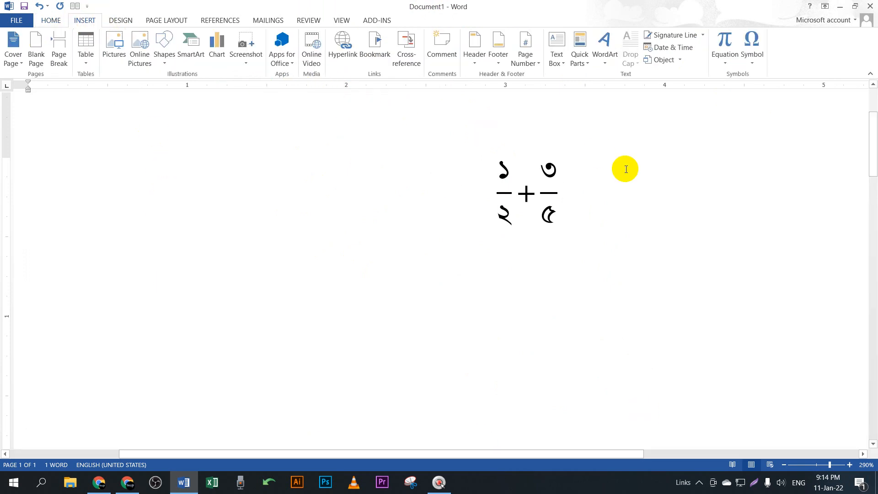
{"action": "left_click", "coordinate": [725, 60]}
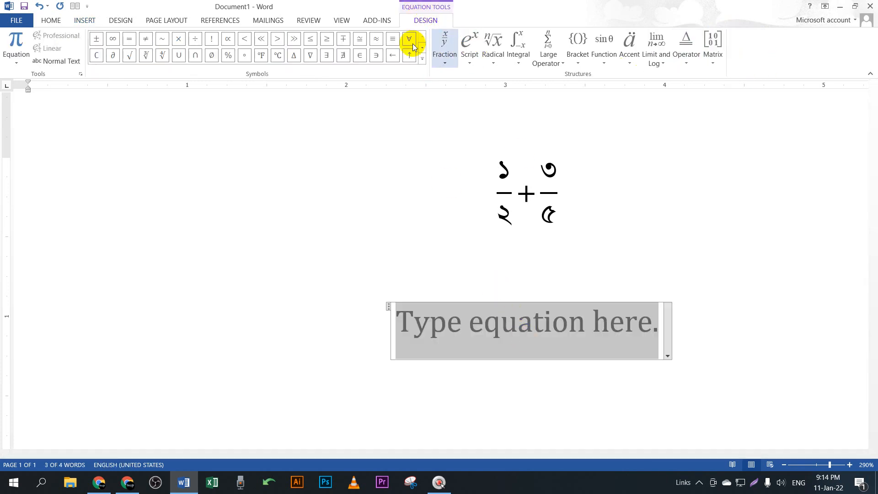
{"action": "left_click", "coordinate": [472, 62]}
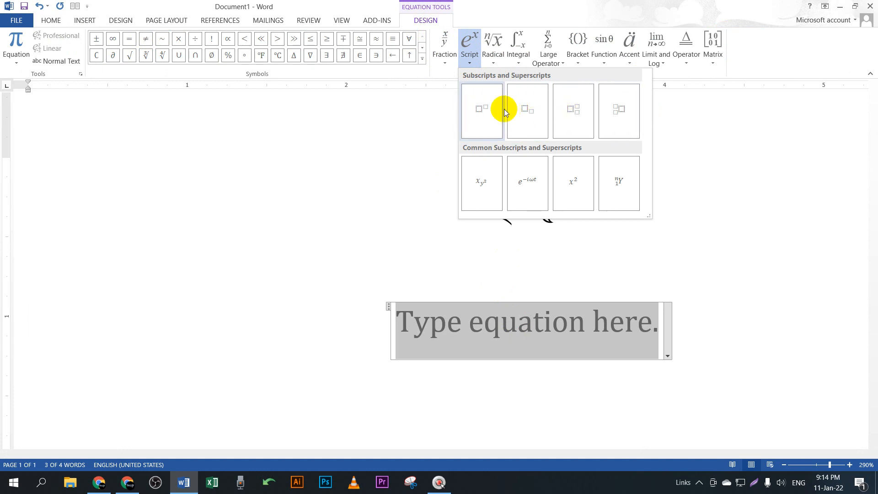
{"action": "left_click", "coordinate": [478, 114]}
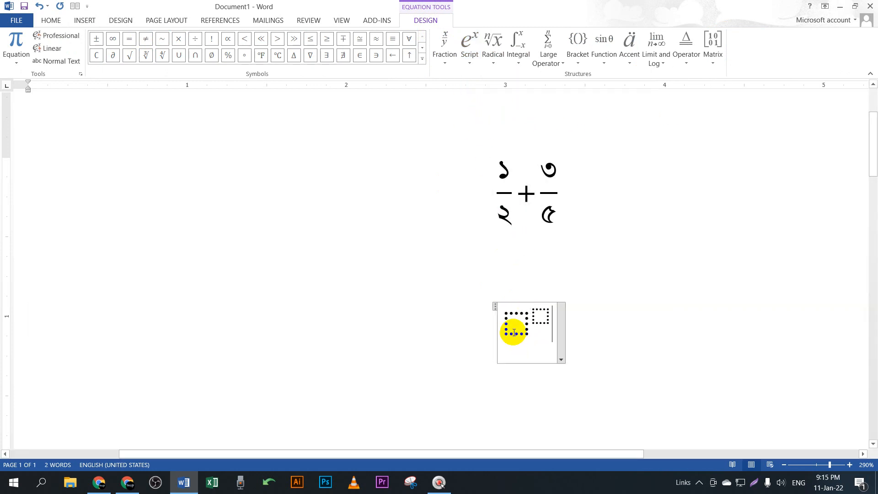
{"action": "left_click", "coordinate": [514, 333]}
{"action": "type", "text": "a"}
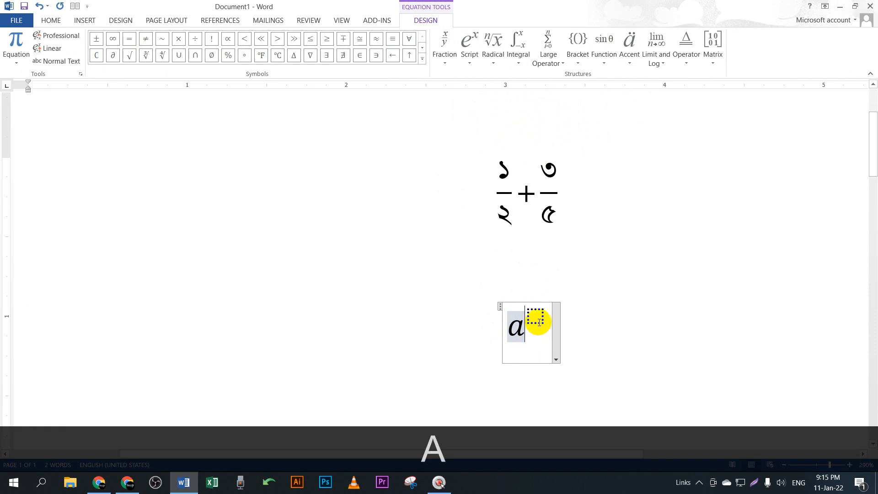
{"action": "left_click", "coordinate": [535, 319]}
{"action": "type", "text": "2"}
{"action": "left_click", "coordinate": [659, 370]}
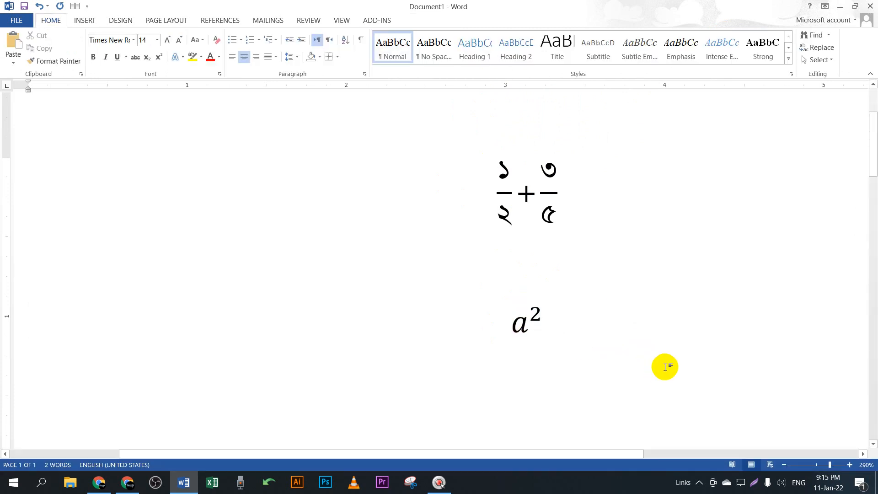
{"action": "left_click", "coordinate": [530, 315]}
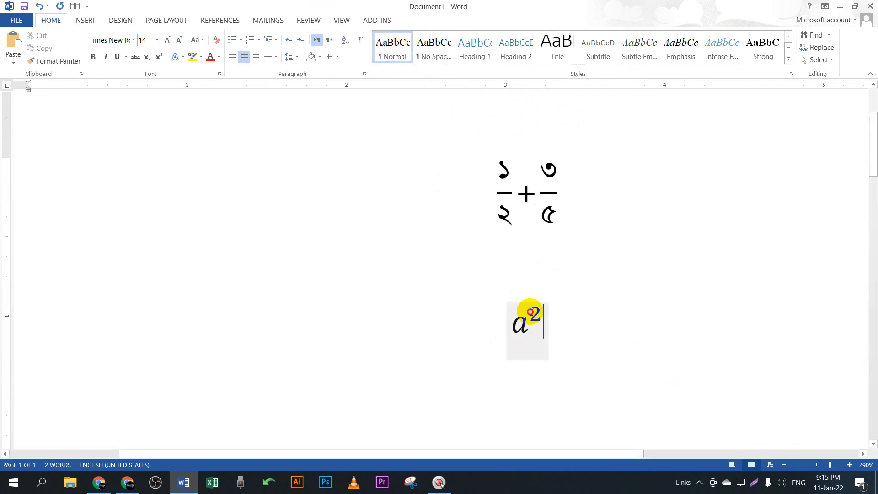
Step: Insert parentheses into the a² exponent, type gfgfg, then delete it to leave a²
{"action": "left_click", "coordinate": [425, 20]}
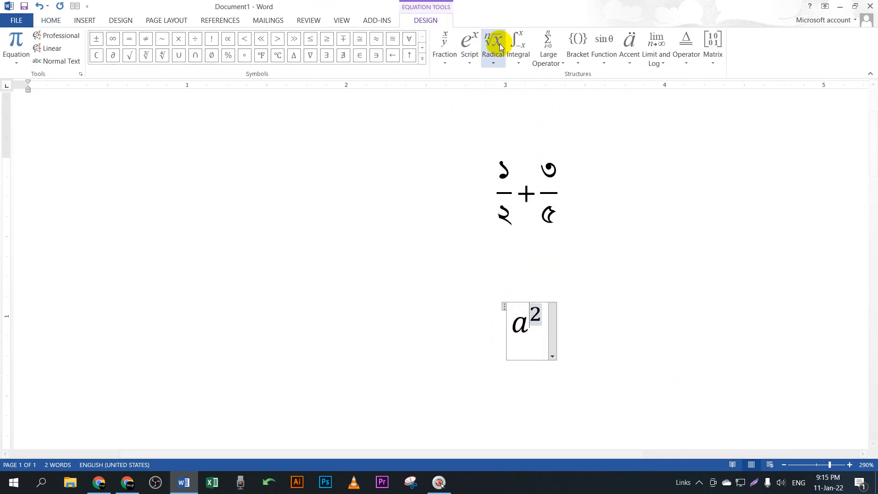
{"action": "left_click", "coordinate": [498, 59]}
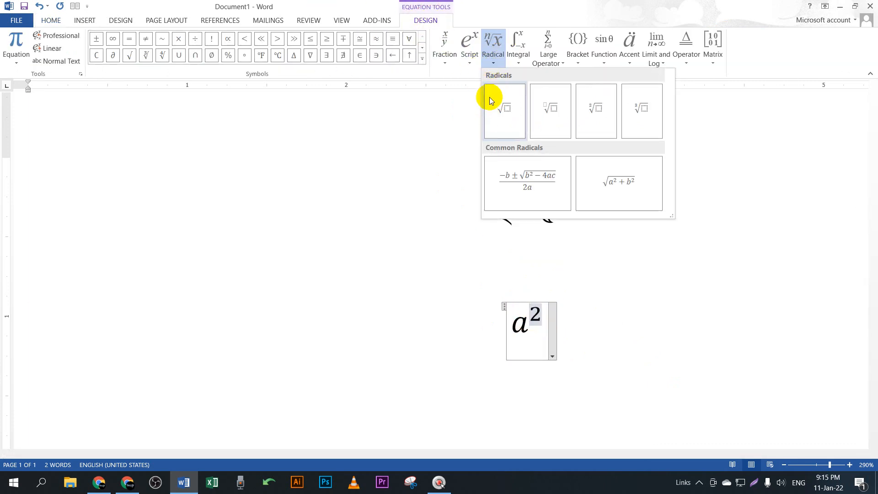
{"action": "left_click", "coordinate": [517, 54]}
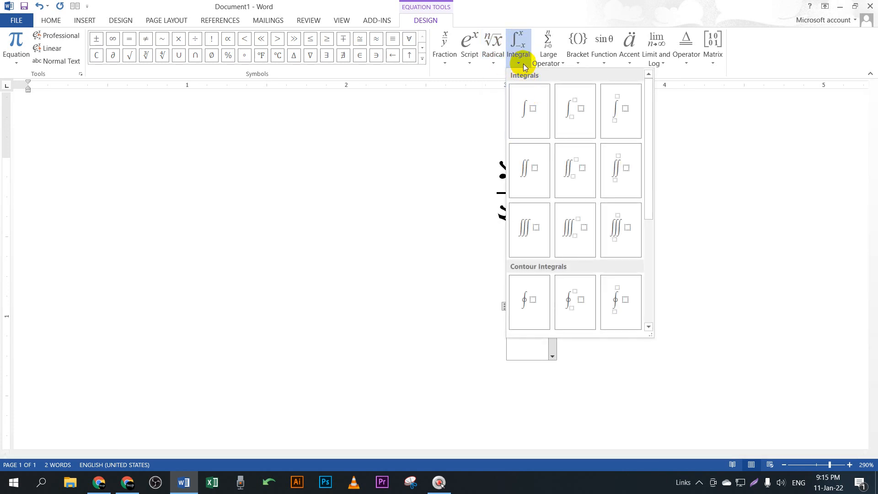
{"action": "left_click", "coordinate": [551, 49]}
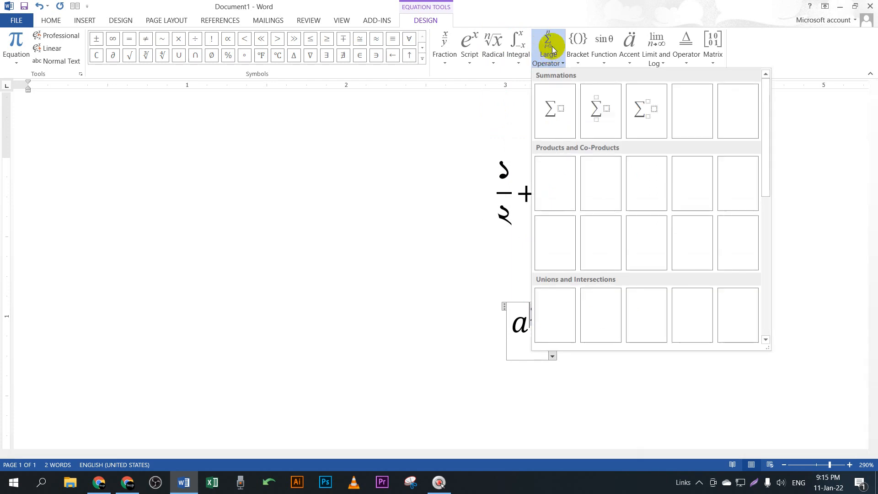
{"action": "left_click", "coordinate": [584, 56]}
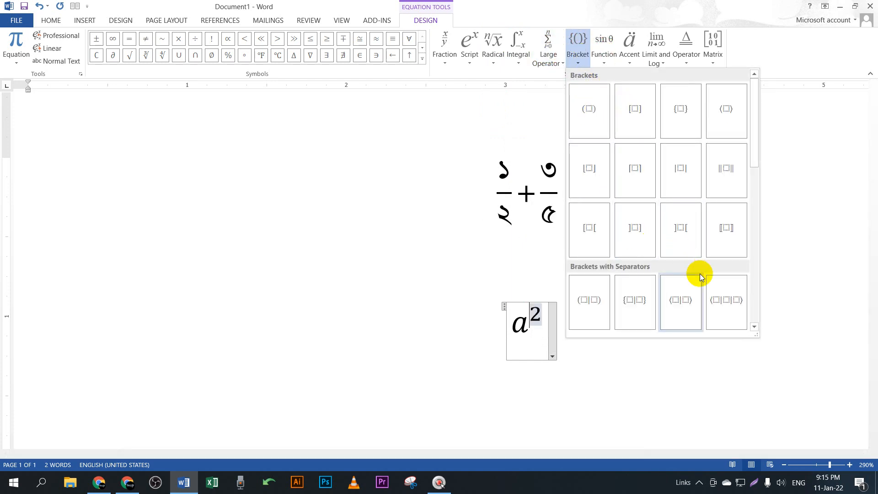
{"action": "left_click", "coordinate": [591, 112]}
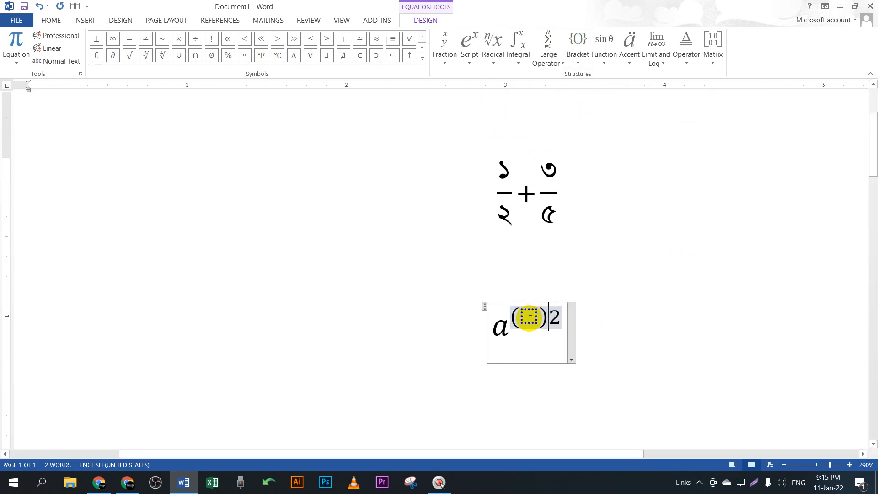
{"action": "left_click", "coordinate": [529, 317]}
{"action": "type", "text": "gfgfg"}
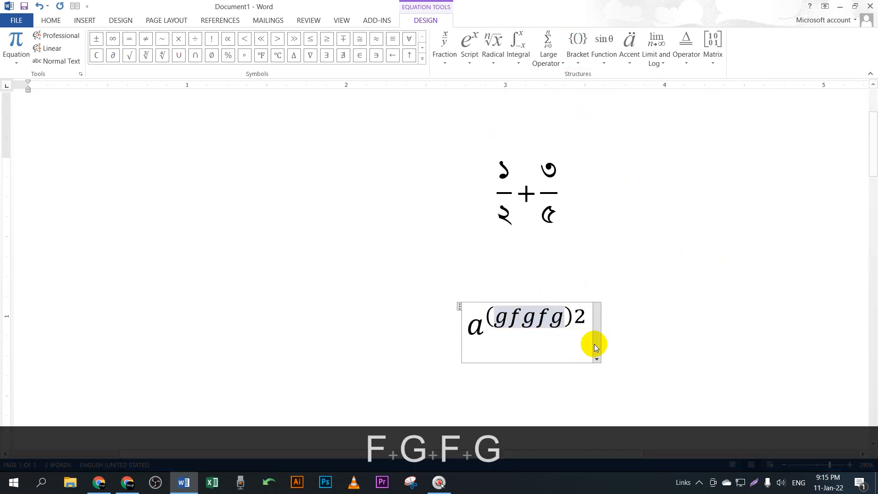
{"action": "left_click_drag", "start_coordinate": [570, 320], "coordinate": [495, 314]}
{"action": "key", "text": "BackSpace"}
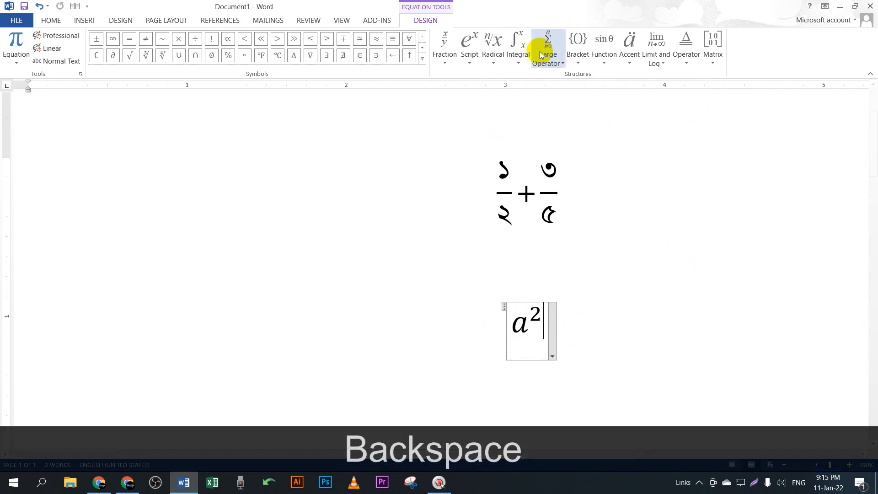
Step: Append (a) and an empty superscript after a²
{"action": "left_click", "coordinate": [586, 62]}
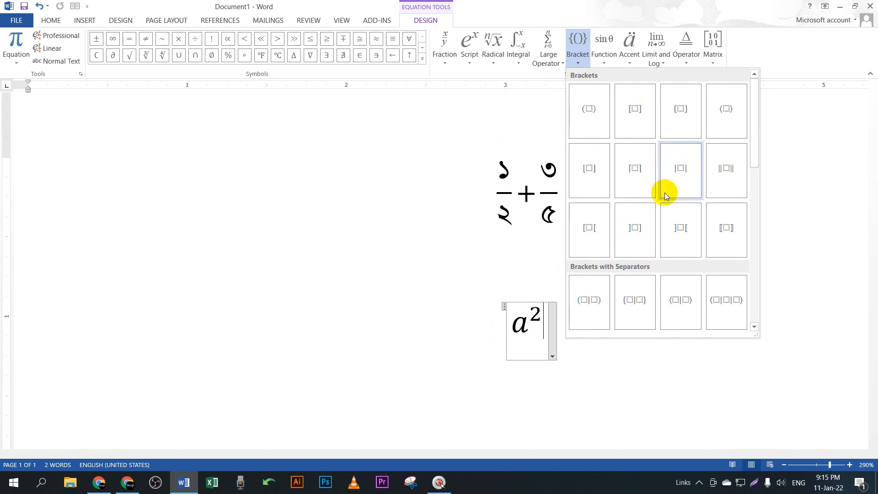
{"action": "left_click", "coordinate": [592, 121]}
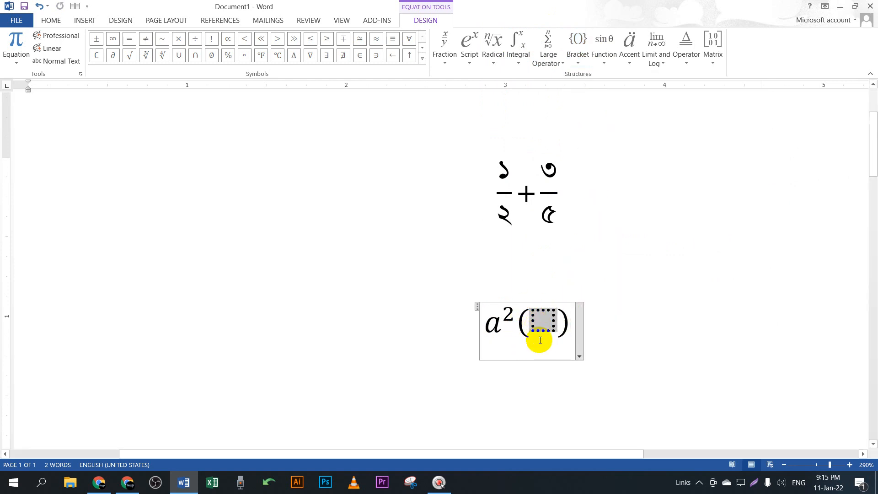
{"action": "type", "text": "a"}
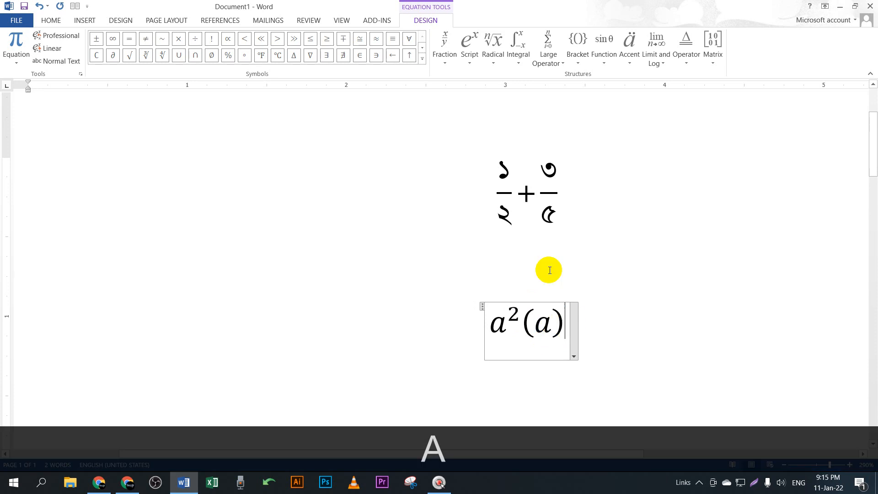
{"action": "left_click", "coordinate": [451, 43]}
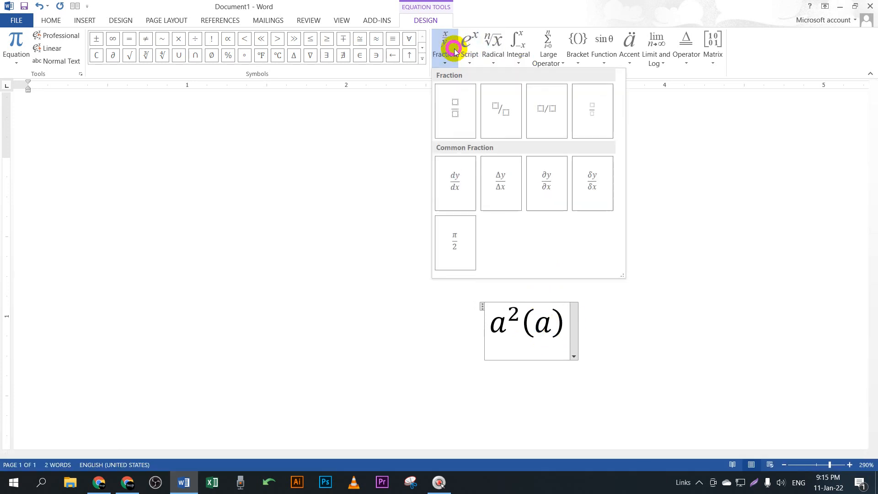
{"action": "left_click", "coordinate": [468, 53]}
{"action": "left_click", "coordinate": [483, 106]}
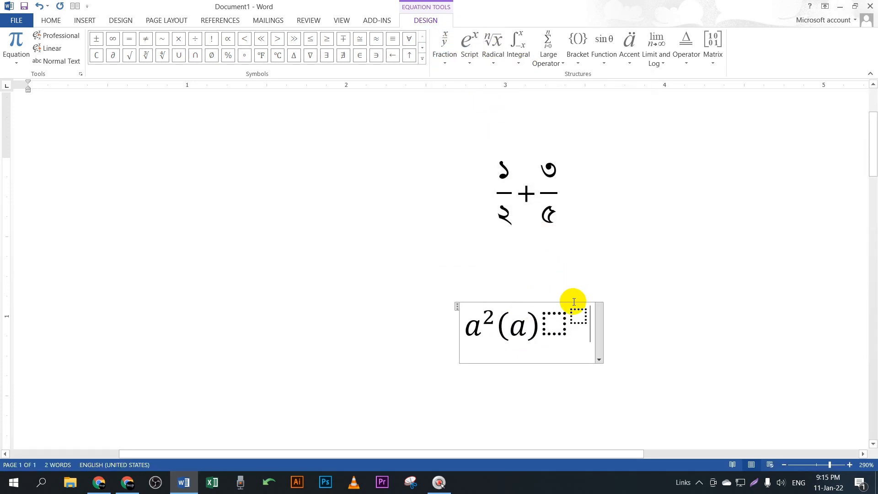
{"action": "left_click", "coordinate": [547, 326]}
Step: Delete the whole a²(a) equation and insert a fresh blank equation in its place
{"action": "key", "text": "BackSpace"}
{"action": "key", "text": "BackSpace"}
{"action": "key", "text": "BackSpace"}
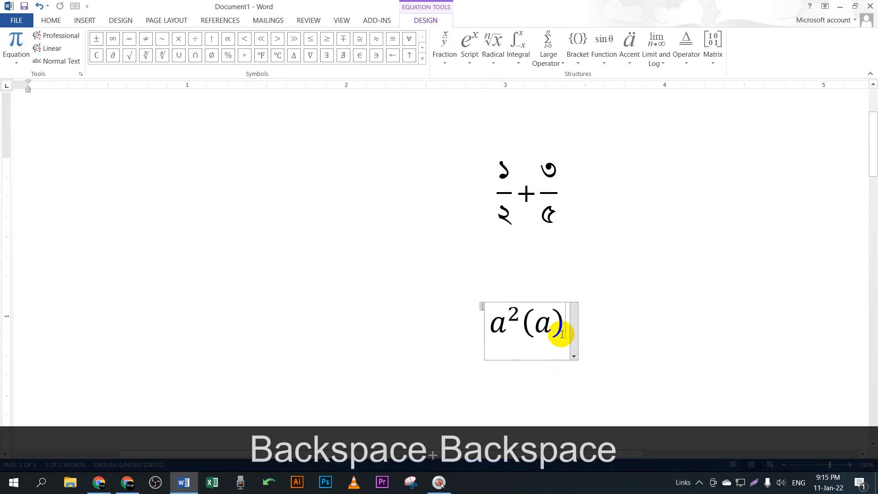
{"action": "key", "text": "BackSpace"}
{"action": "key", "text": "BackSpace"}
{"action": "key", "text": "BackSpace"}
{"action": "key", "text": "BackSpace"}
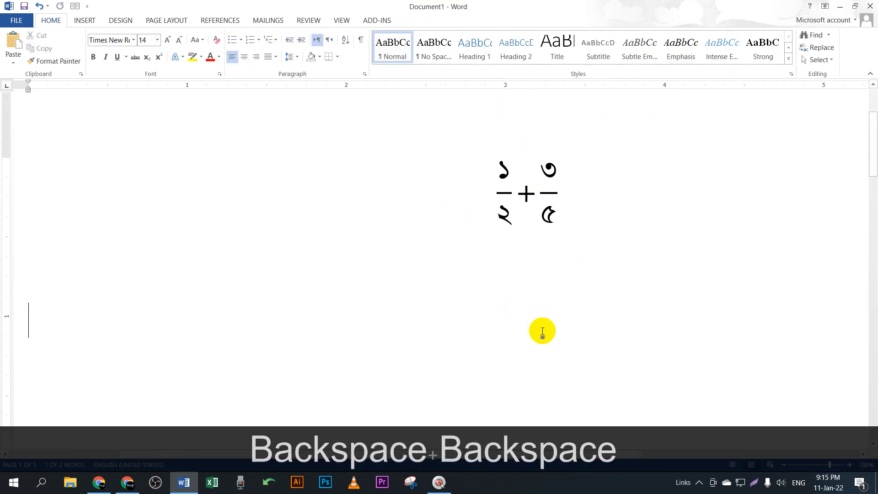
{"action": "left_click", "coordinate": [85, 20]}
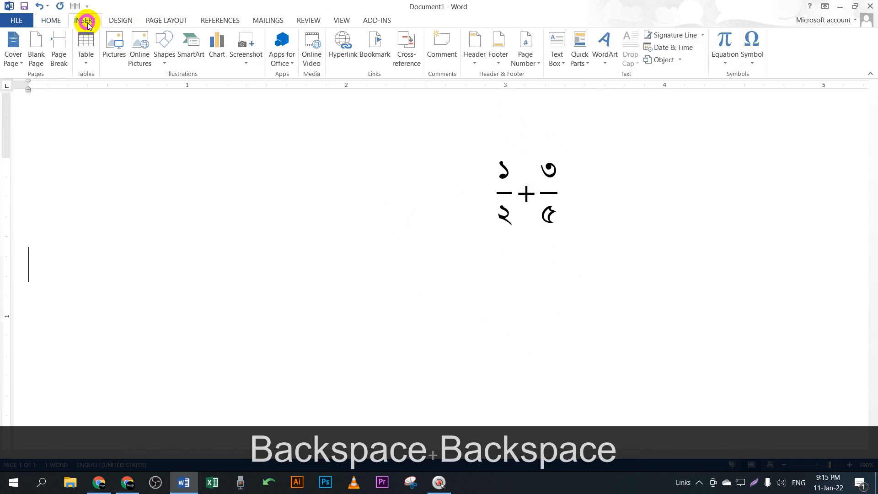
{"action": "left_click", "coordinate": [723, 42]}
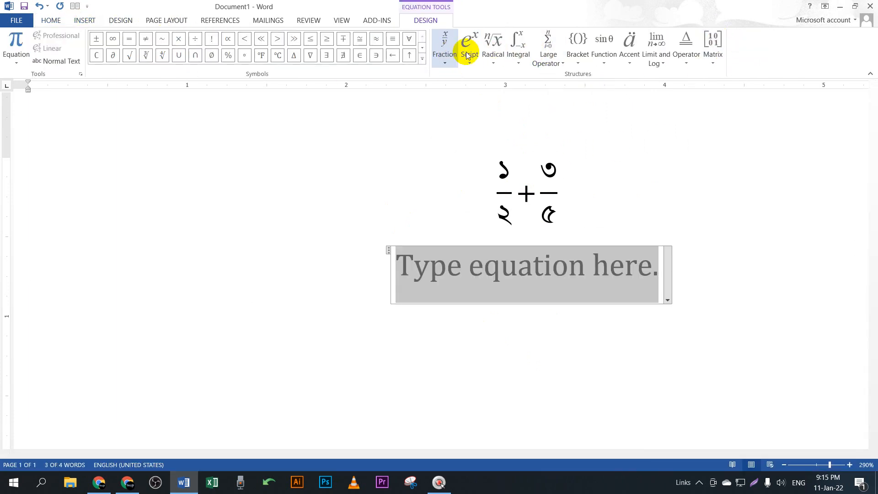
{"action": "left_click", "coordinate": [578, 45]}
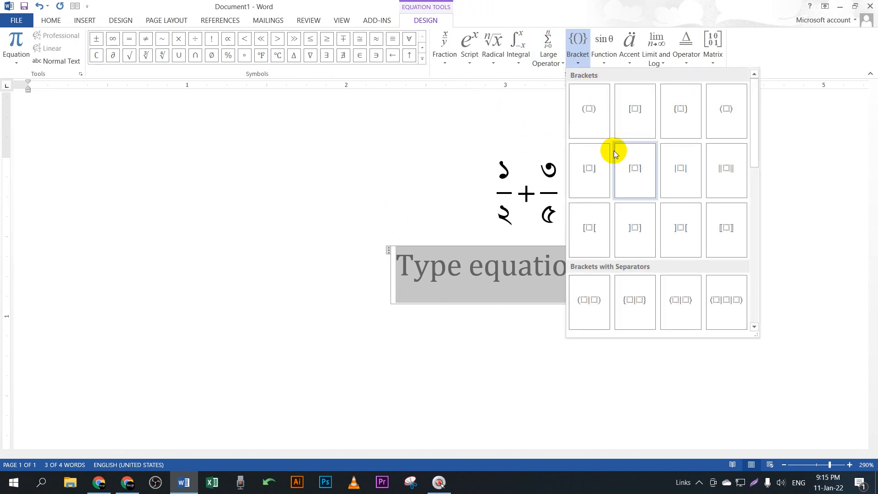
{"action": "left_click", "coordinate": [596, 117]}
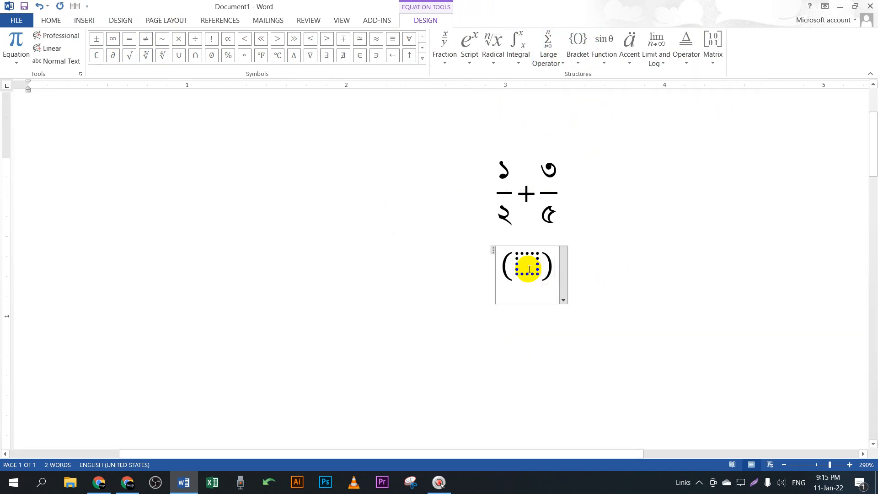
{"action": "key", "text": "BackSpace"}
{"action": "key", "text": "BackSpace"}
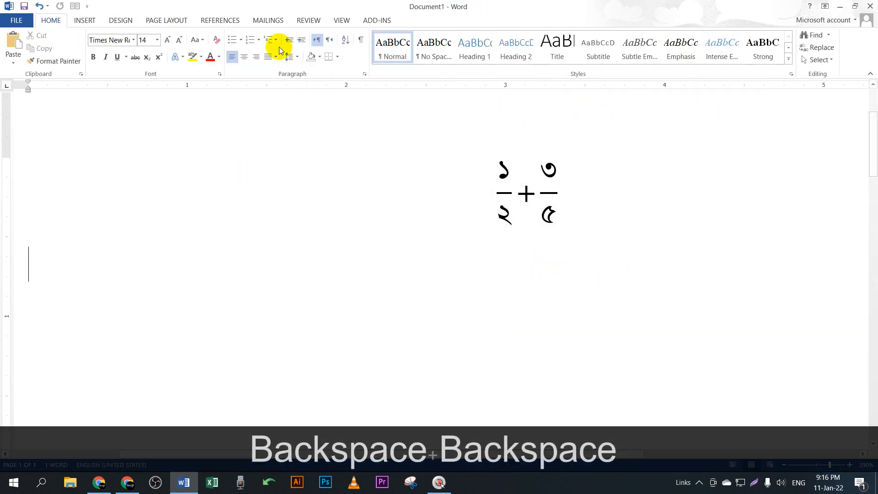
{"action": "left_click", "coordinate": [97, 25]}
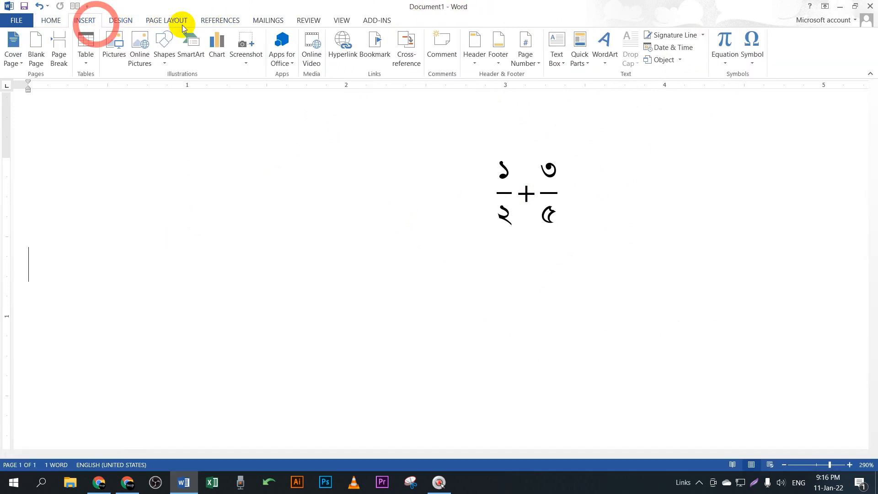
{"action": "left_click", "coordinate": [727, 40]}
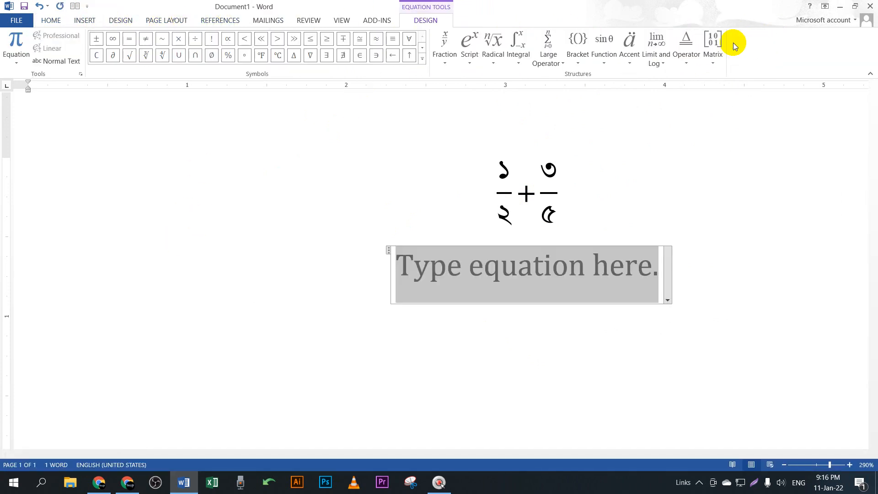
Step: Insert an empty superscript template and put parentheses into its base slot
{"action": "left_click", "coordinate": [468, 46]}
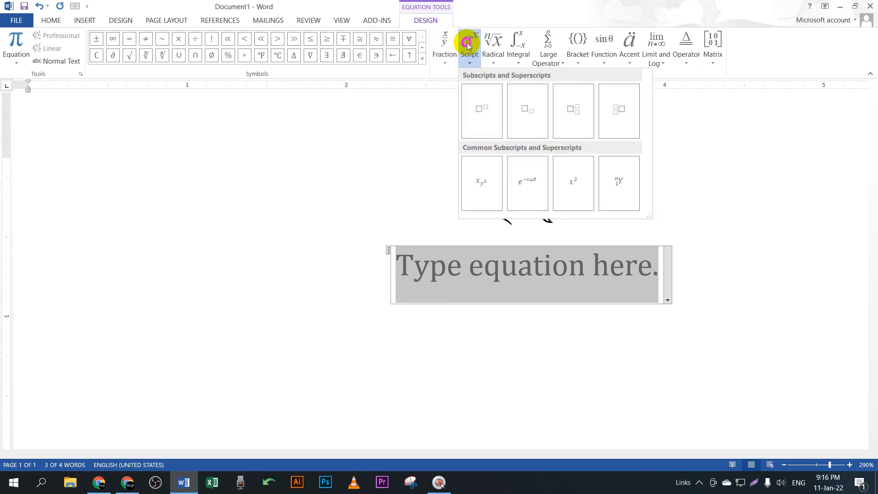
{"action": "left_click", "coordinate": [480, 108]}
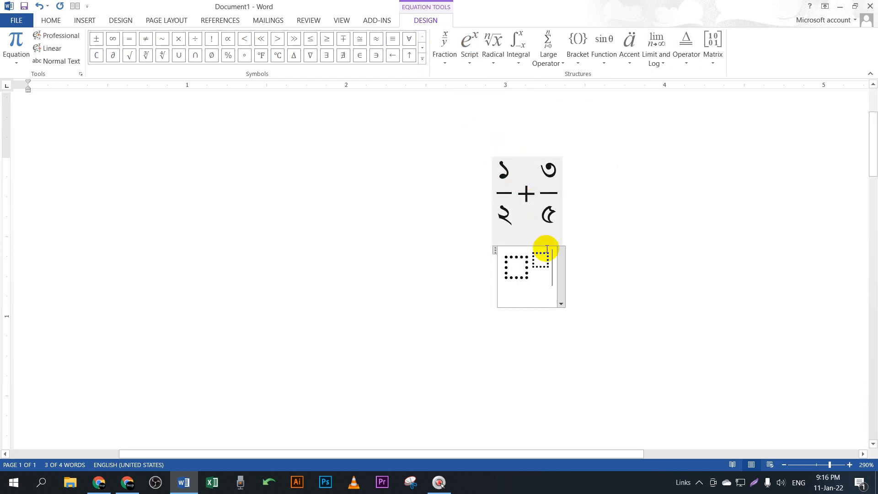
{"action": "left_click", "coordinate": [513, 264]}
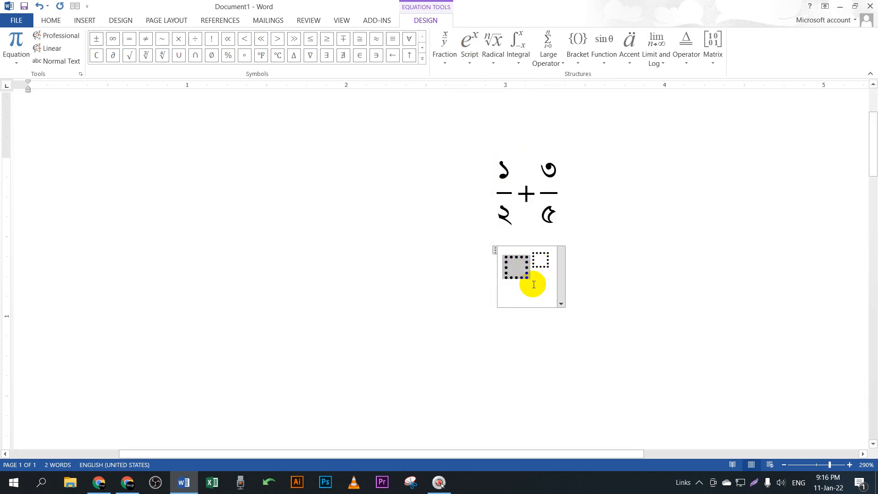
{"action": "left_click", "coordinate": [533, 295]}
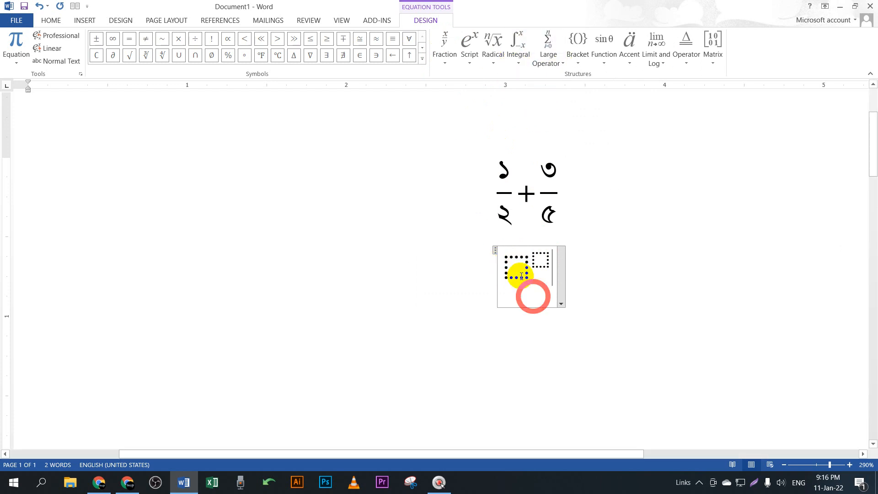
{"action": "left_click", "coordinate": [519, 267]}
{"action": "left_click", "coordinate": [521, 273]}
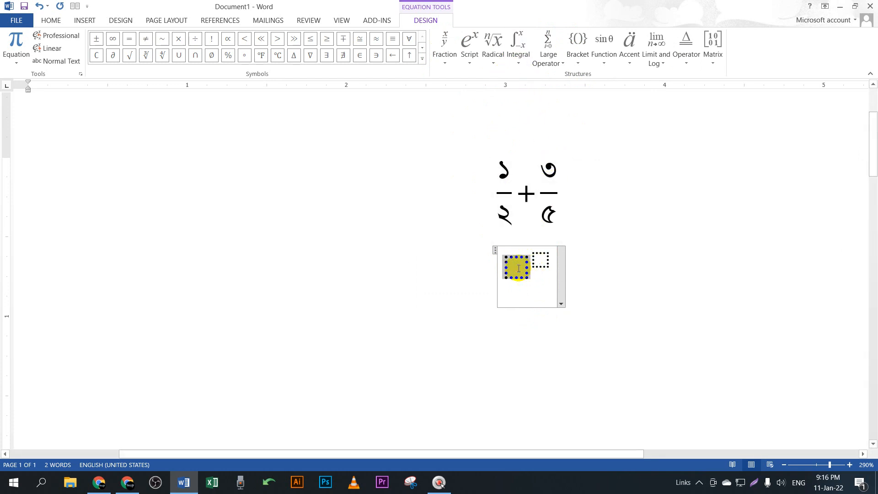
{"action": "left_click", "coordinate": [579, 62]}
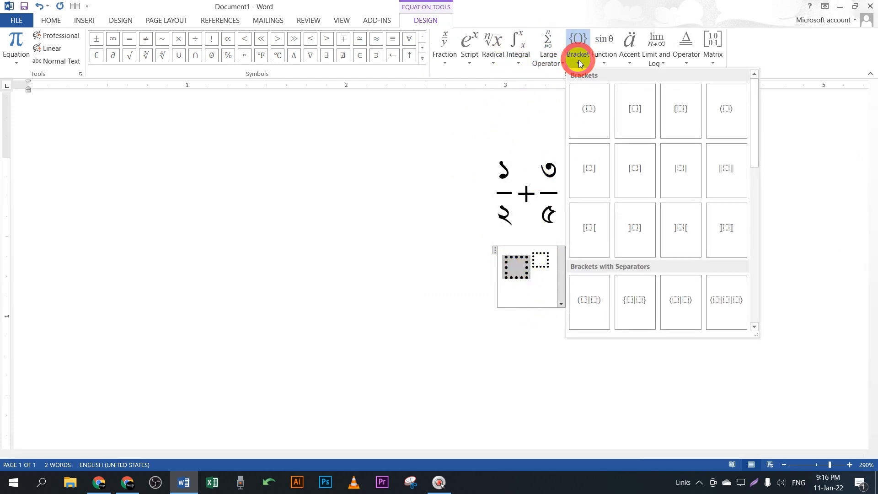
{"action": "left_click", "coordinate": [591, 113]}
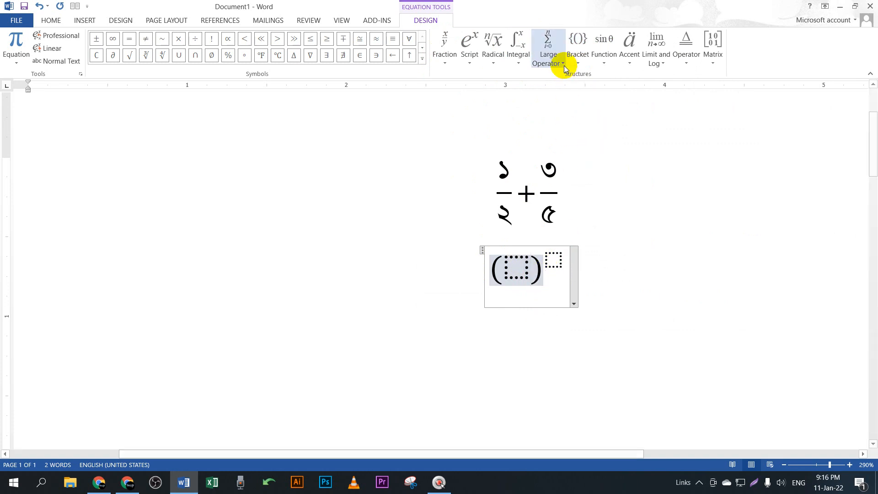
{"action": "left_click", "coordinate": [579, 44]}
{"action": "left_click", "coordinate": [524, 277]}
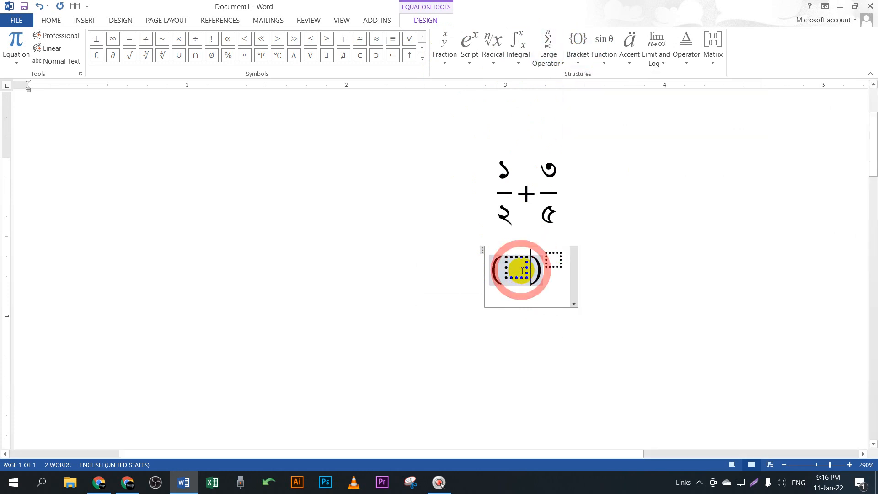
Step: Fill in a + b inside the parentheses and 2 as the exponent, fixing typos
{"action": "type", "text": "a"}
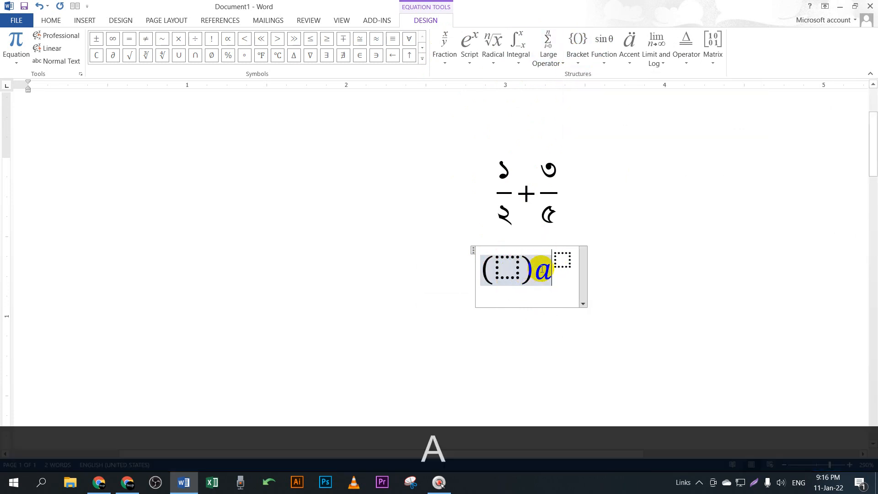
{"action": "key", "text": "ctrl+z"}
{"action": "left_click", "coordinate": [508, 264]}
{"action": "type", "text": "a"}
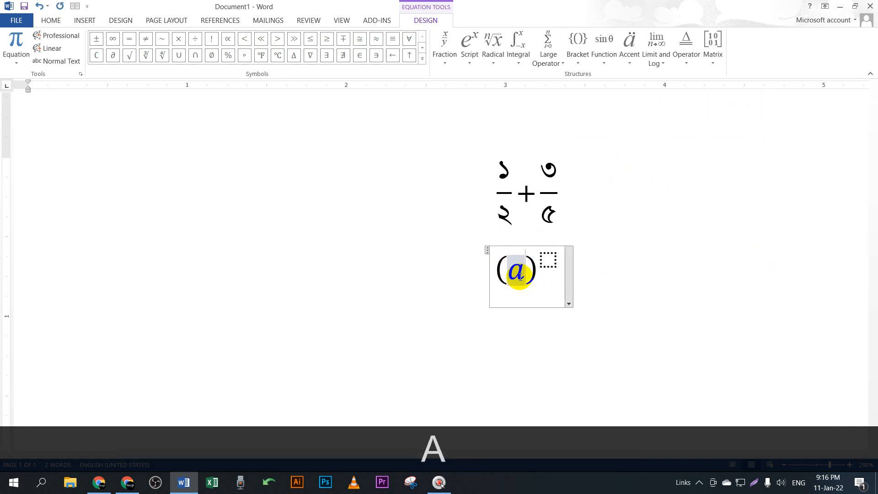
{"action": "left_click", "coordinate": [549, 265]}
{"action": "type", "text": "2"}
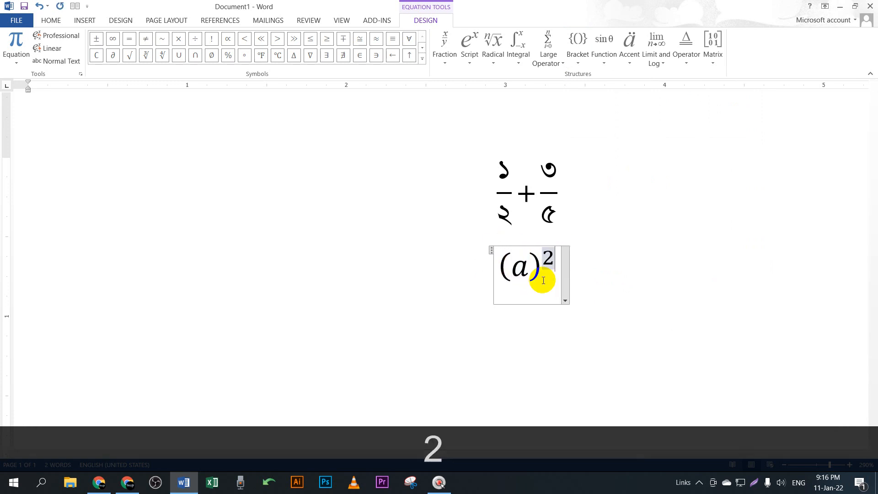
{"action": "double_click", "coordinate": [525, 268]}
{"action": "type", "text": "="}
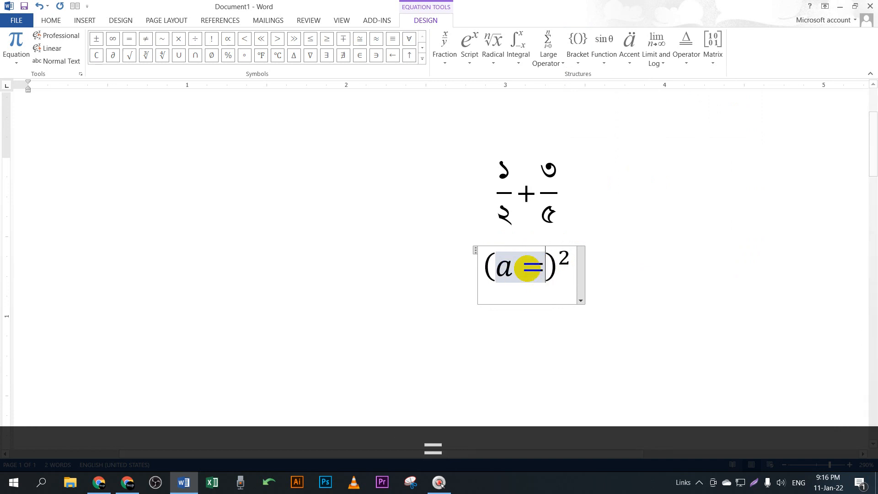
{"action": "key", "text": "BackSpace"}
{"action": "type", "text": "+"}
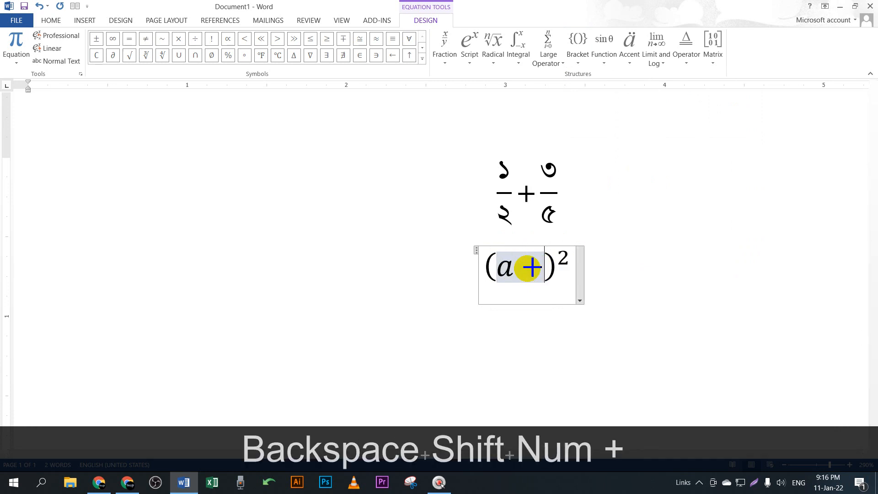
{"action": "type", "text": "n"}
{"action": "key", "text": "BackSpace"}
{"action": "type", "text": "b"}
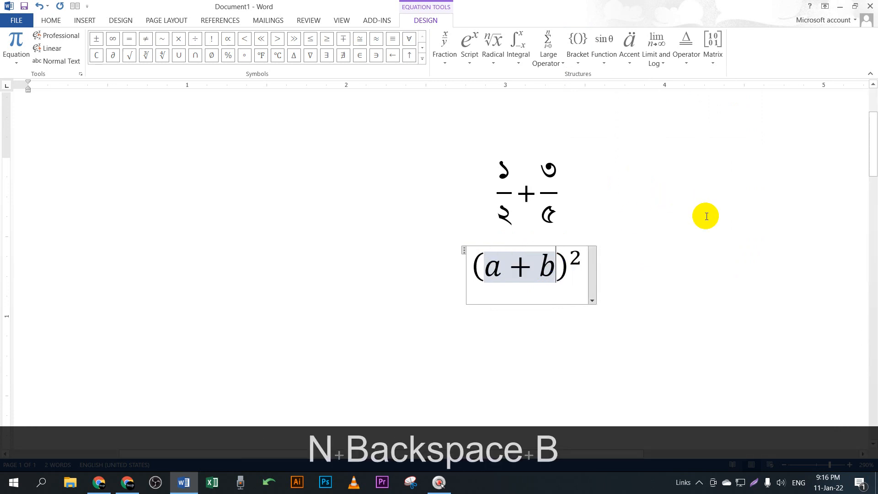
{"action": "left_click", "coordinate": [700, 227]}
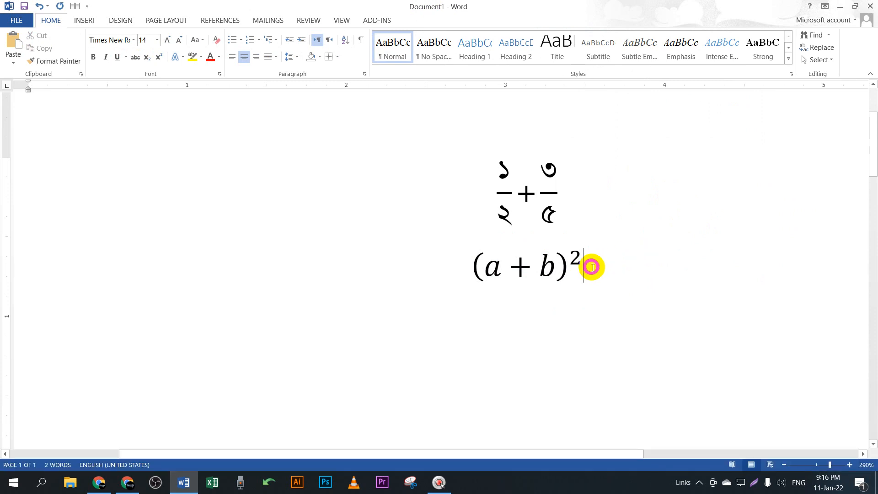
Step: Backspace the (a + b)² equation away from after its closing bracket, then switch to Google Meet
{"action": "left_click", "coordinate": [543, 271]}
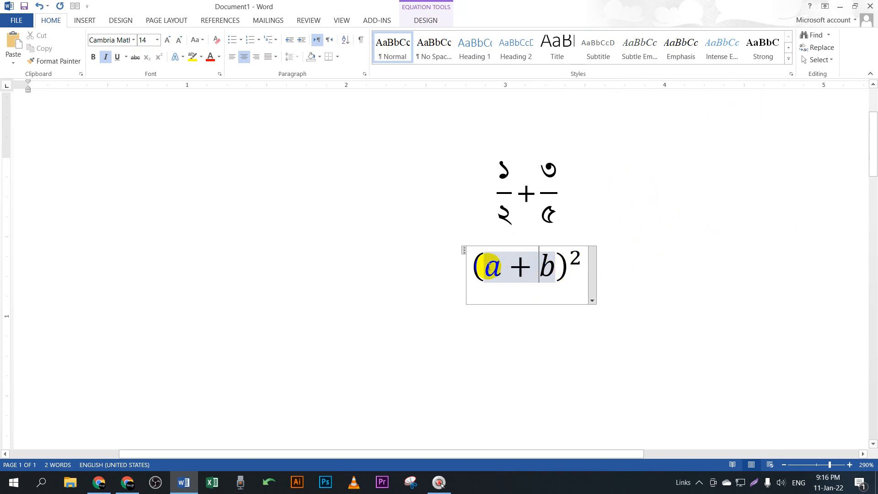
{"action": "left_click", "coordinate": [515, 272]}
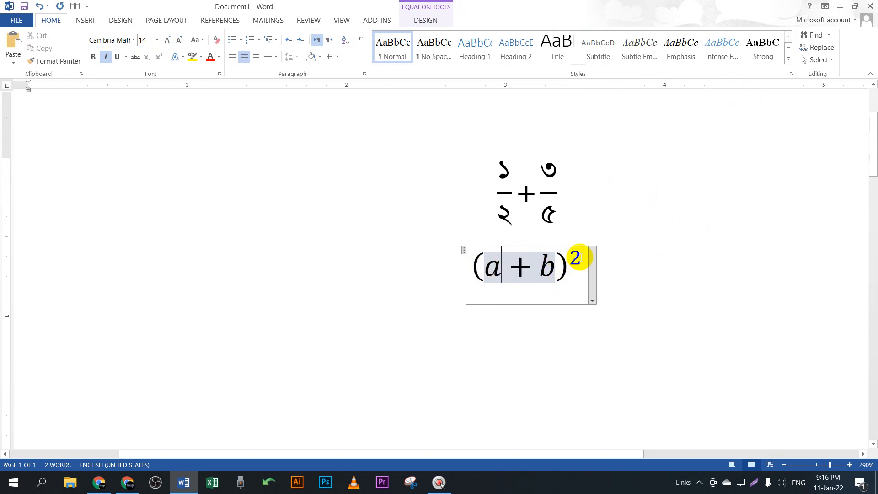
{"action": "left_click", "coordinate": [563, 271]}
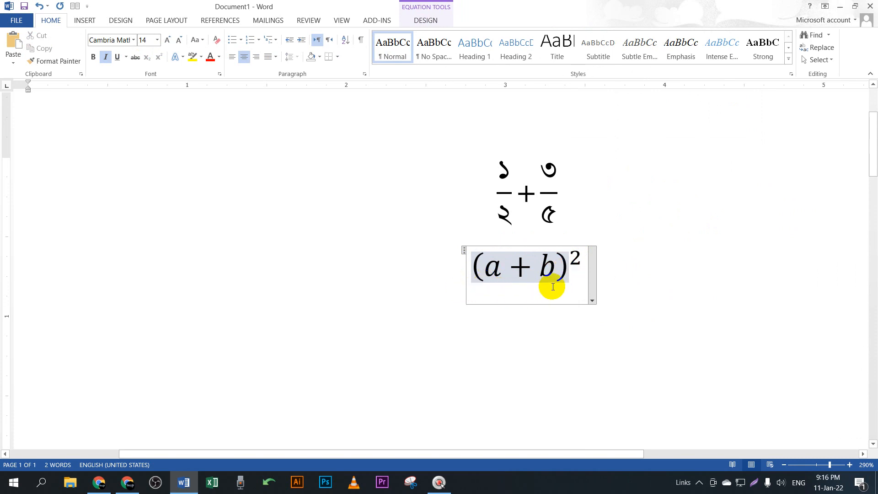
{"action": "key", "text": "BackSpace"}
{"action": "key", "text": "BackSpace"}
{"action": "key", "text": "BackSpace"}
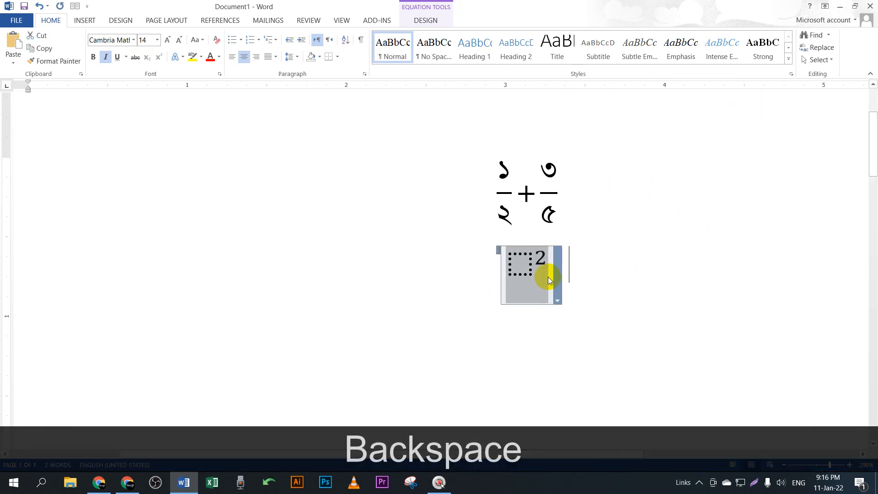
{"action": "key", "text": "BackSpace"}
{"action": "key", "text": "BackSpace"}
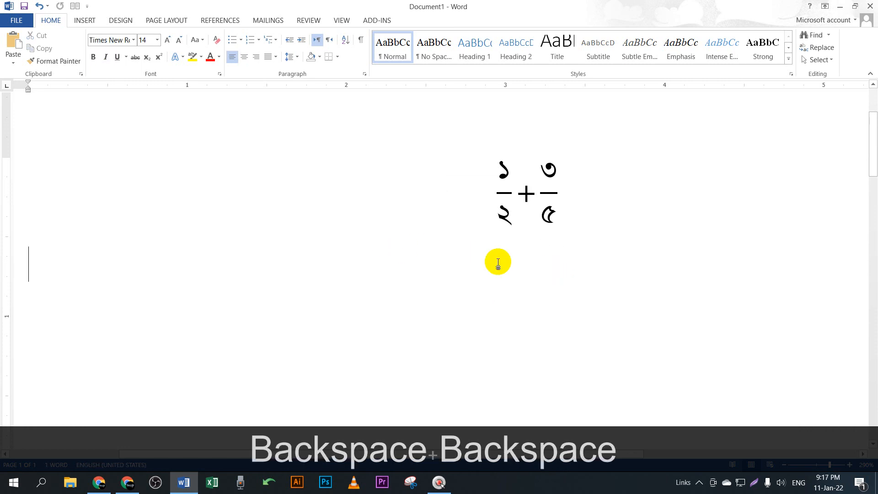
{"action": "left_click", "coordinate": [127, 482]}
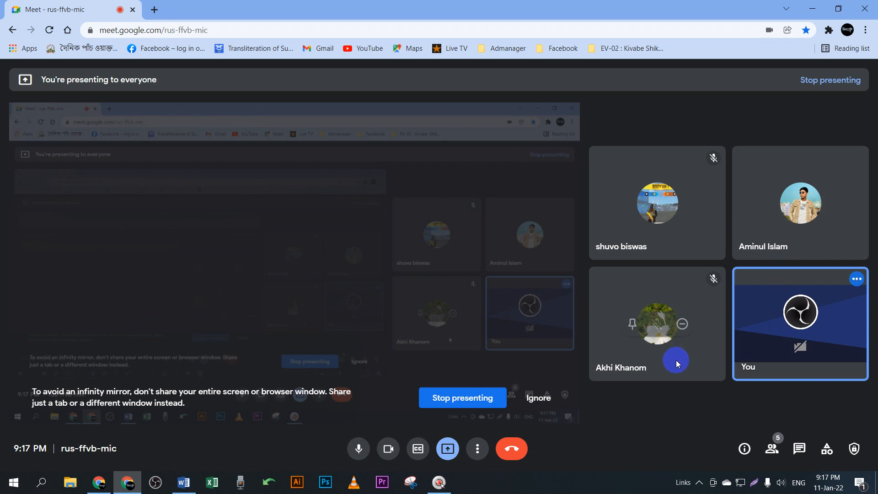
Step: Minimize the Google Meet window and bring Word's Insert ribbon back up
{"action": "left_click", "coordinate": [813, 8]}
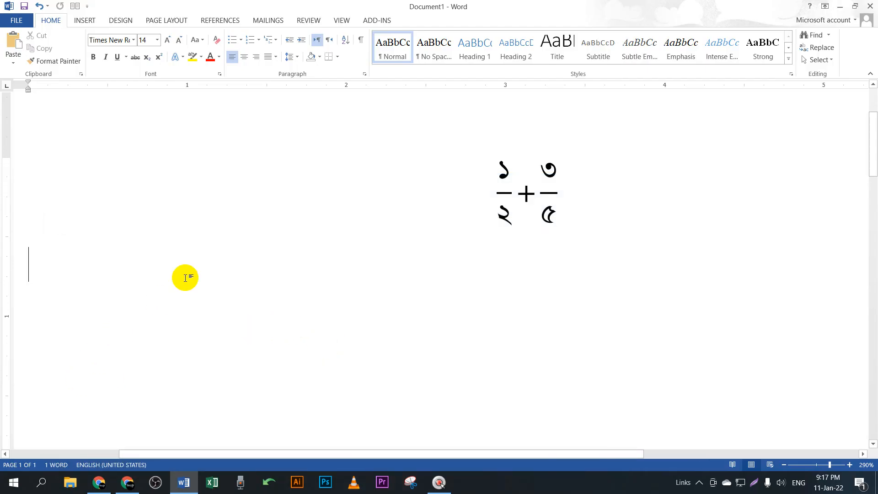
{"action": "left_click", "coordinate": [83, 20]}
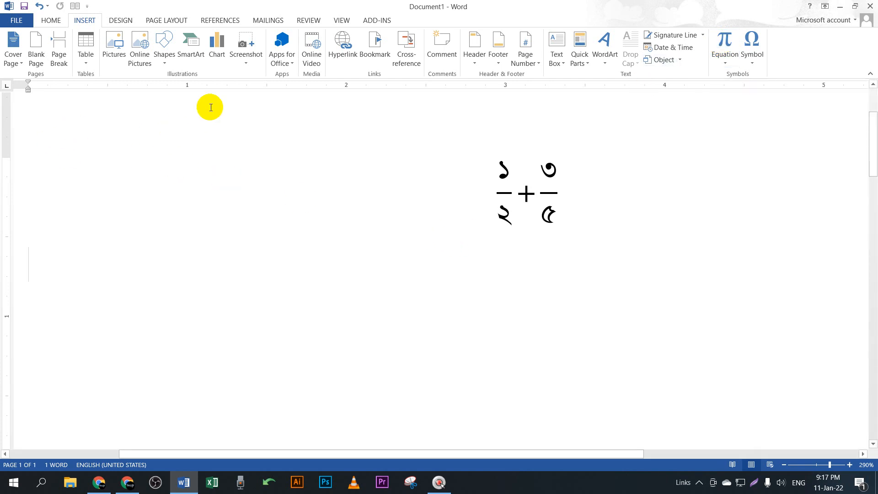
Step: Insert a new Equation 3.0 object with F9 and type a² + b² using Ctrl+H superscripts
{"action": "key", "text": "F9"}
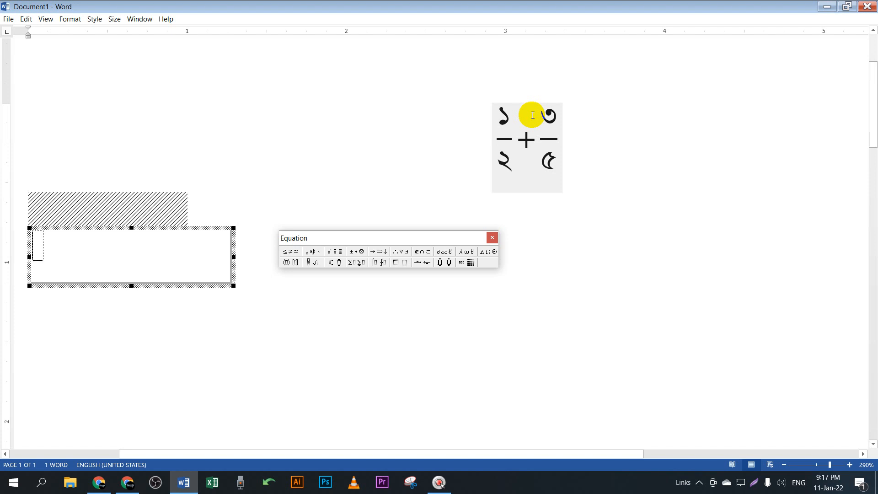
{"action": "type", "text": "a"}
{"action": "key", "text": "ctrl+h"}
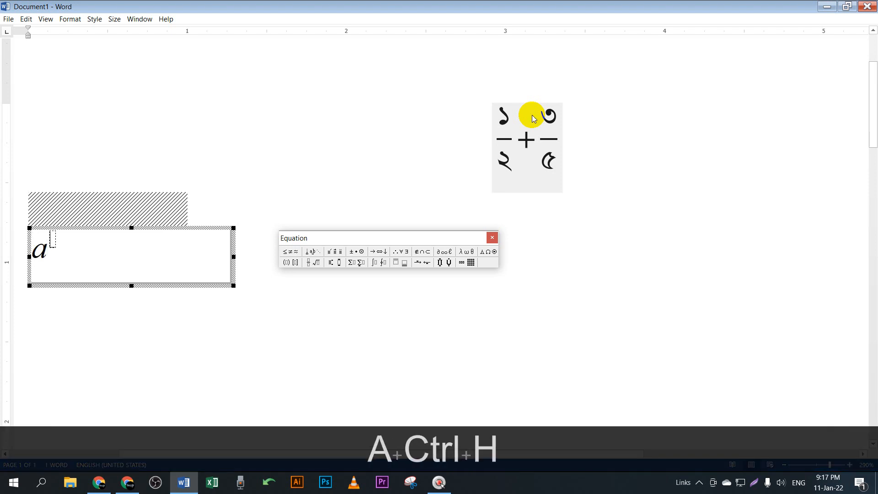
{"action": "type", "text": "2"}
{"action": "key", "text": "Right"}
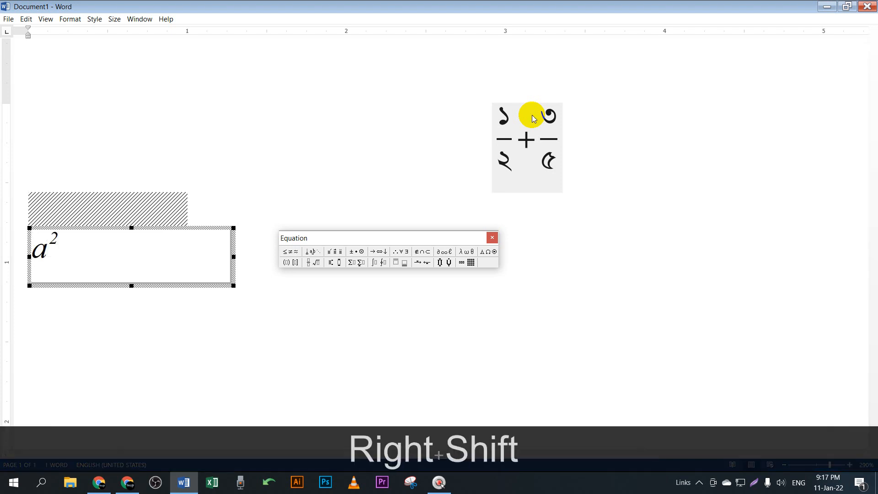
{"action": "type", "text": "+ b"}
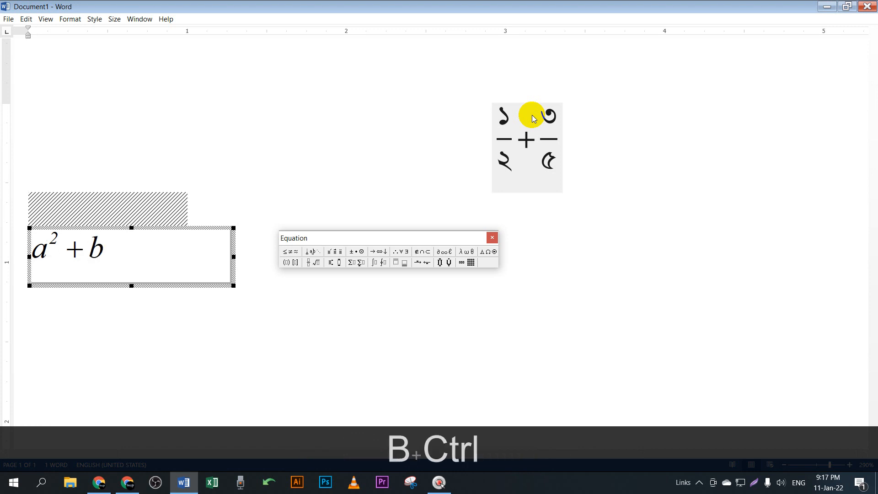
{"action": "key", "text": "ctrl+h"}
{"action": "type", "text": "2"}
{"action": "key", "text": "Right"}
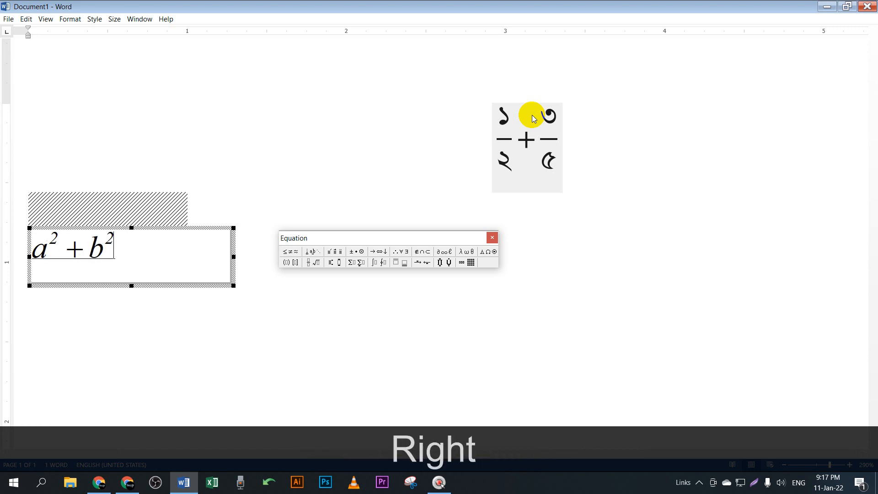
Step: Add = (a + b)² using a Ctrl+9 parentheses template and a superscript 2
{"action": "type", "text": "="}
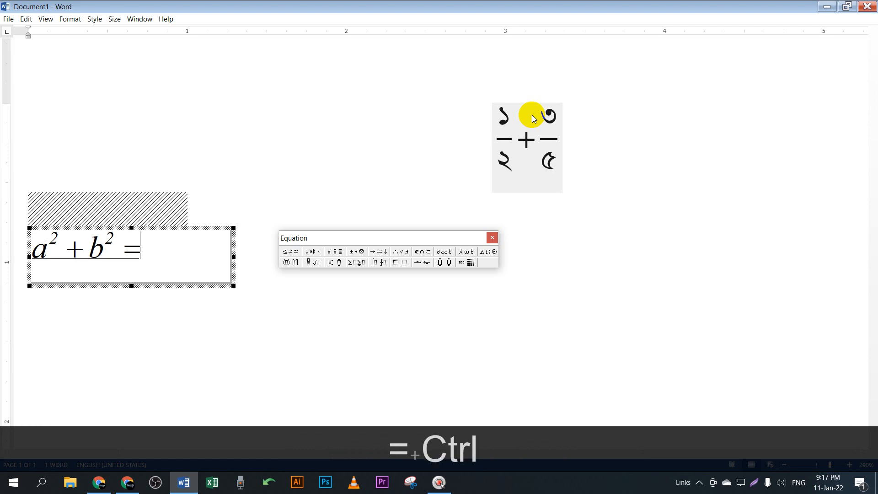
{"action": "key", "text": "ctrl+9"}
{"action": "type", "text": "a+b"}
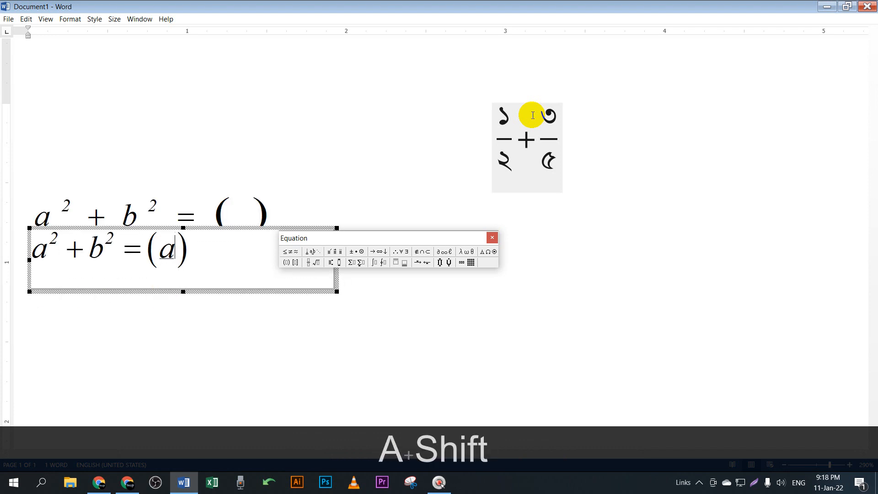
{"action": "key", "text": "Right"}
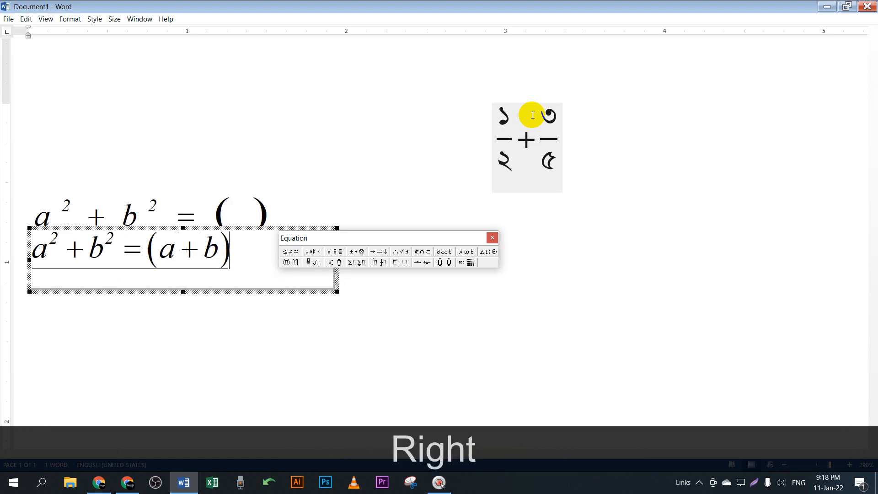
{"action": "key", "text": "ctrl+h"}
{"action": "type", "text": "2"}
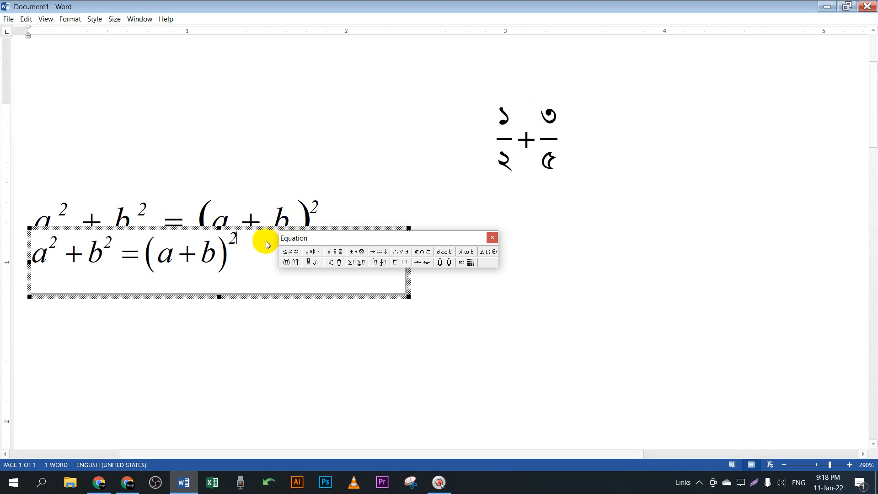
Step: Select and delete all of the equation's contents, including a stray parentheses template
{"action": "left_click_drag", "start_coordinate": [251, 241], "coordinate": [28, 255]}
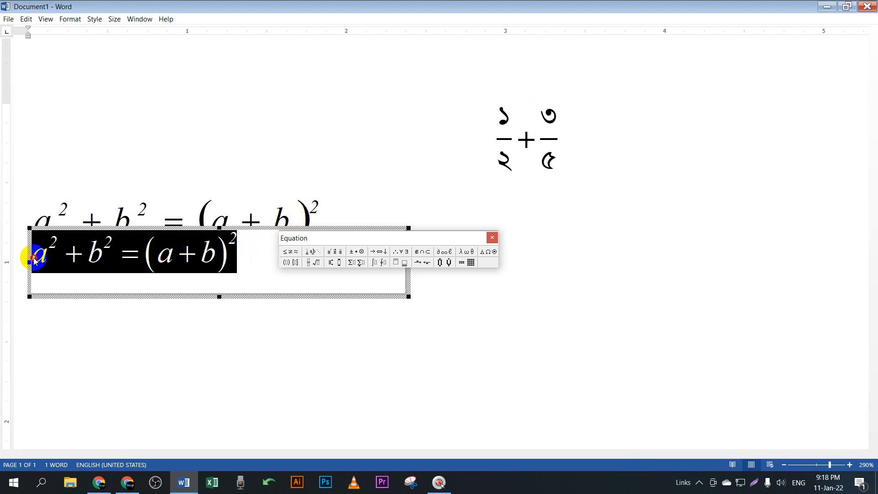
{"action": "left_click", "coordinate": [229, 274]}
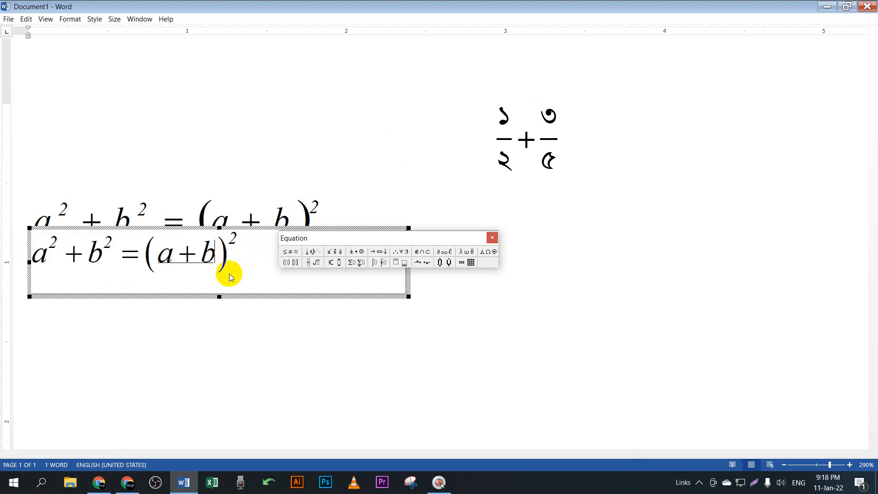
{"action": "left_click_drag", "start_coordinate": [239, 257], "coordinate": [16, 258]}
{"action": "key", "text": "BackSpace"}
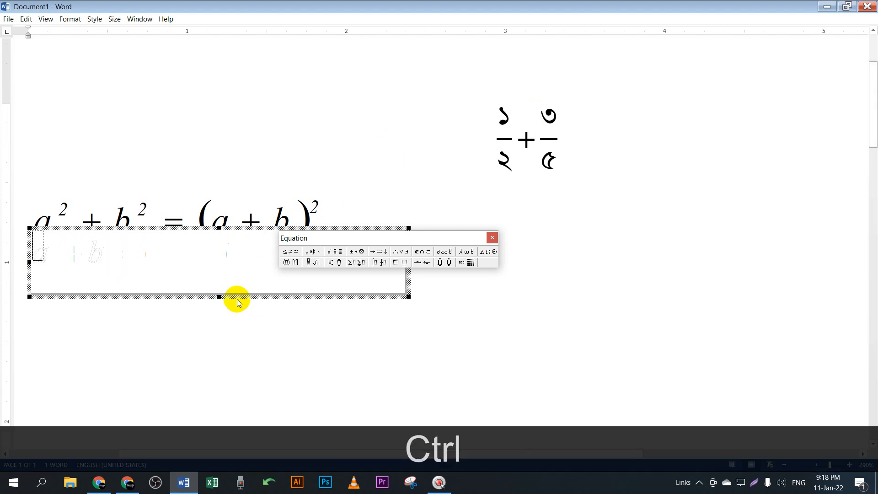
{"action": "key", "text": "ctrl+0"}
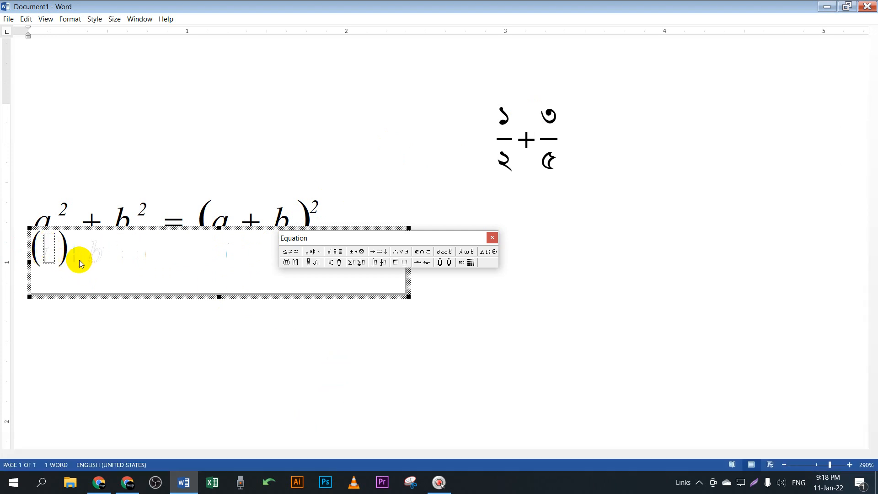
{"action": "left_click", "coordinate": [110, 256]}
{"action": "left_click_drag", "start_coordinate": [102, 250], "coordinate": [0, 250]}
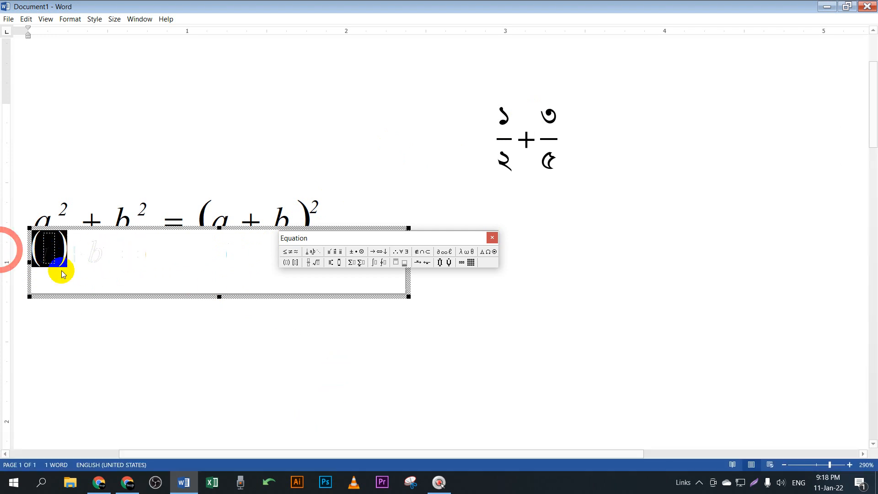
{"action": "key", "text": "BackSpace"}
Step: Exit the equation editor, delete the empty object, and shift the fraction to the left margin
{"action": "left_click", "coordinate": [492, 237]}
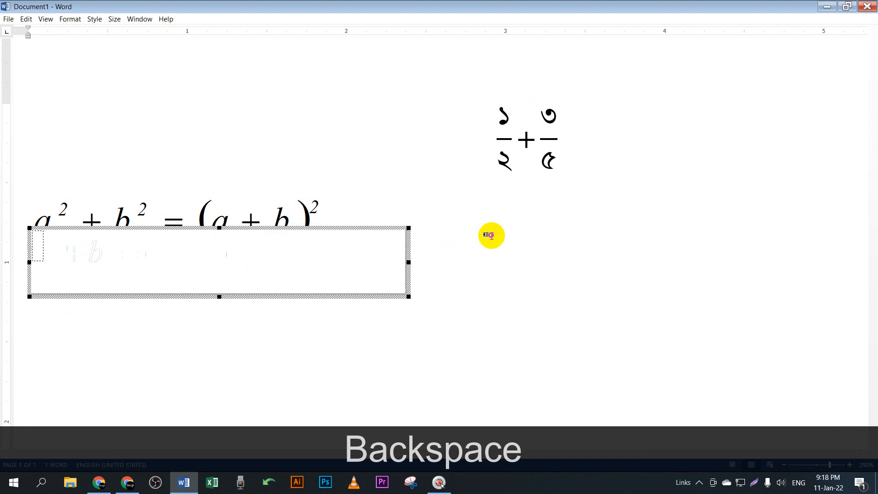
{"action": "left_click", "coordinate": [489, 300]}
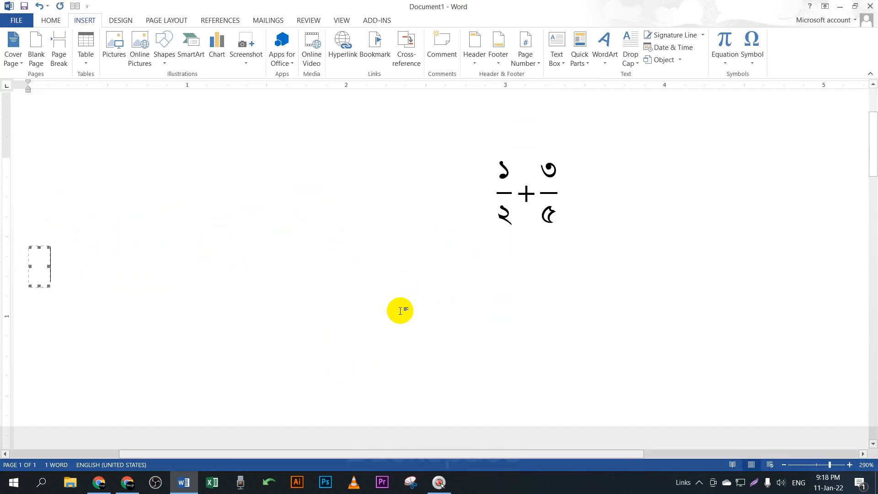
{"action": "key", "text": "BackSpace"}
{"action": "key", "text": "BackSpace"}
{"action": "key", "text": "BackSpace"}
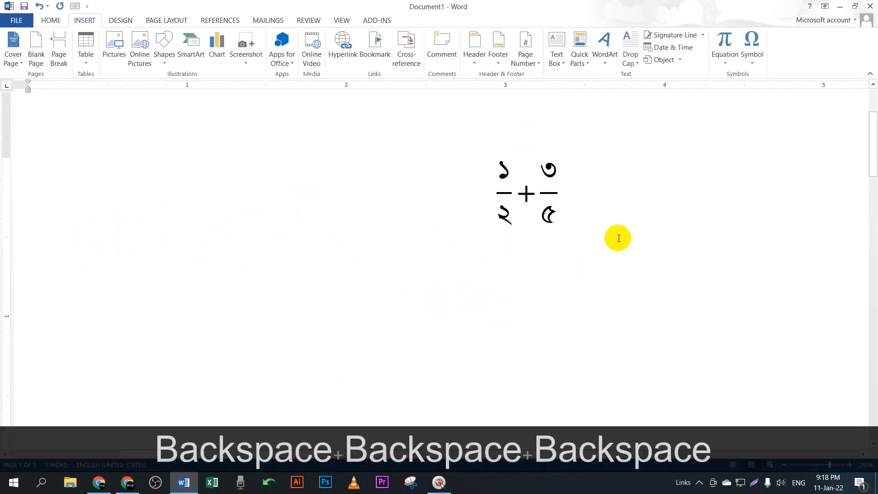
{"action": "key", "text": "space"}
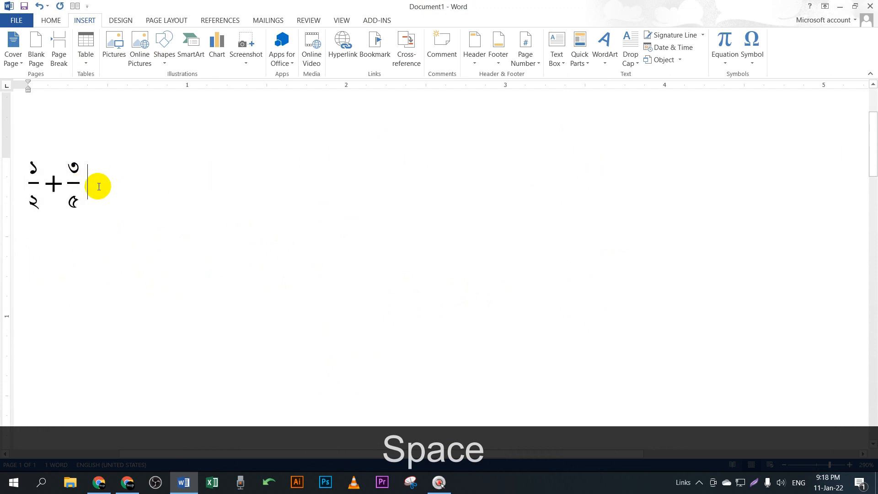
Step: Add parentheses containing a to the equation after the fraction
{"action": "left_click", "coordinate": [713, 53]}
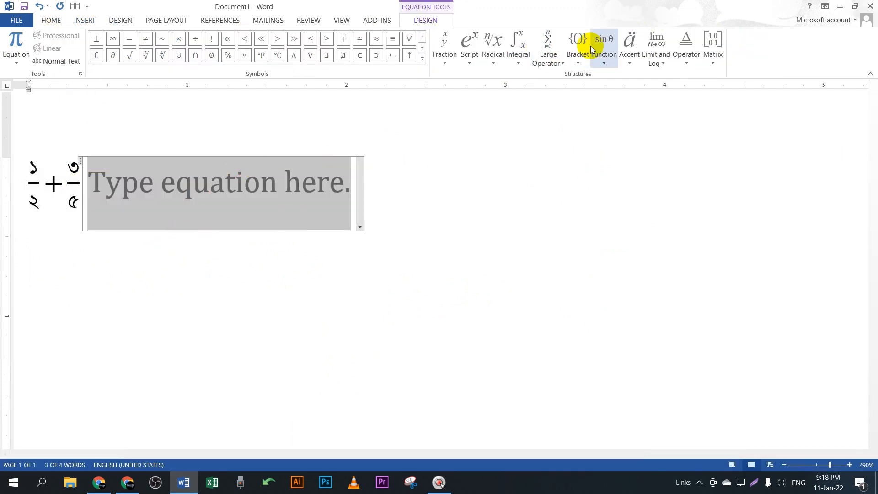
{"action": "left_click", "coordinate": [581, 46]}
{"action": "left_click", "coordinate": [600, 108]}
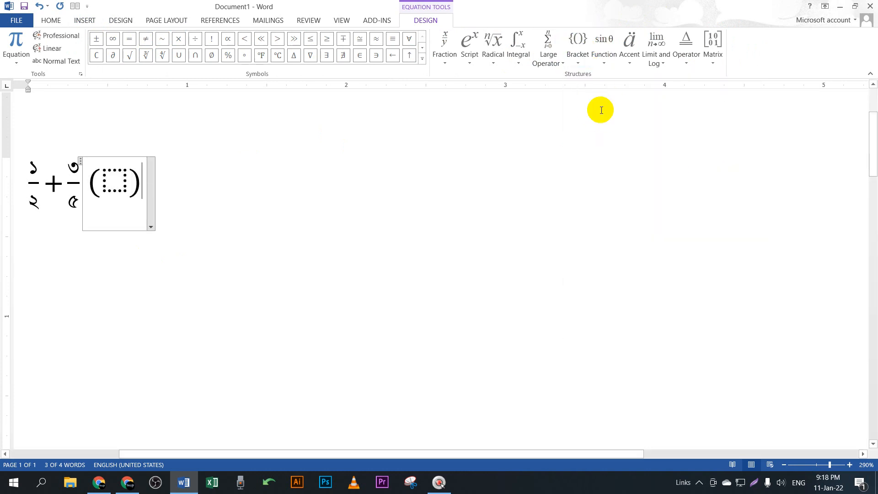
{"action": "left_click", "coordinate": [113, 182]}
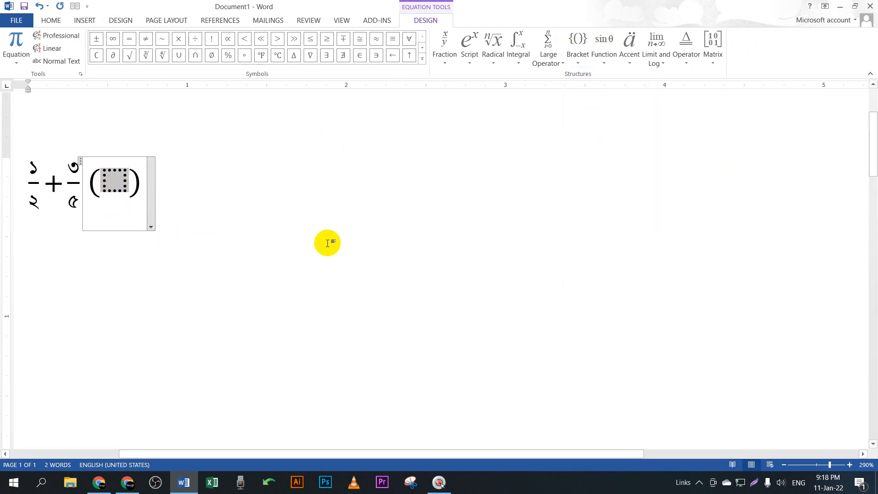
{"action": "type", "text": "a"}
Step: Select and Backspace away (a), the plus, ¾ and the remaining ½ equation
{"action": "left_click", "coordinate": [128, 182]}
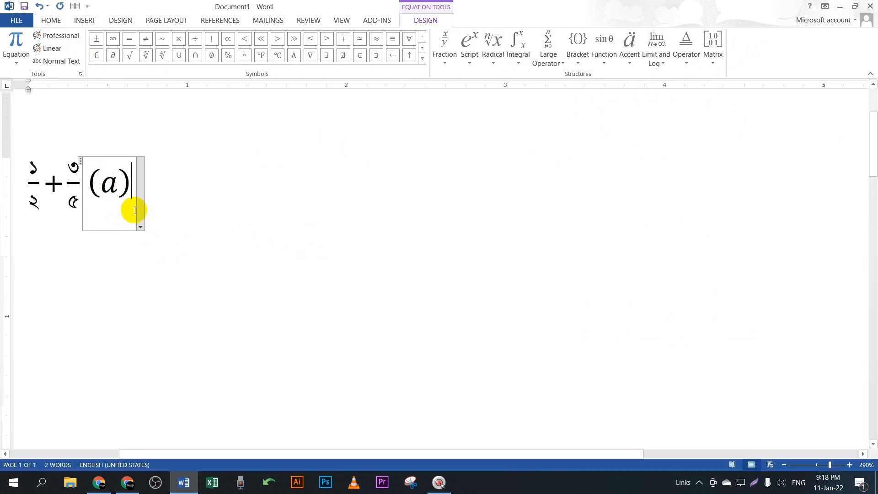
{"action": "left_click_drag", "start_coordinate": [114, 183], "coordinate": [84, 186]}
{"action": "key", "text": "BackSpace"}
{"action": "key", "text": "BackSpace"}
{"action": "key", "text": "BackSpace"}
{"action": "key", "text": "BackSpace"}
{"action": "key", "text": "BackSpace"}
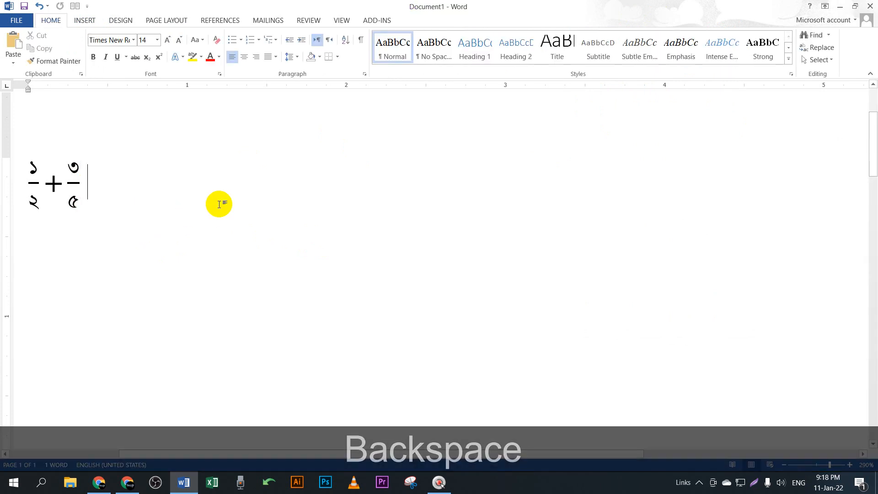
{"action": "key", "text": "BackSpace"}
{"action": "key", "text": "BackSpace"}
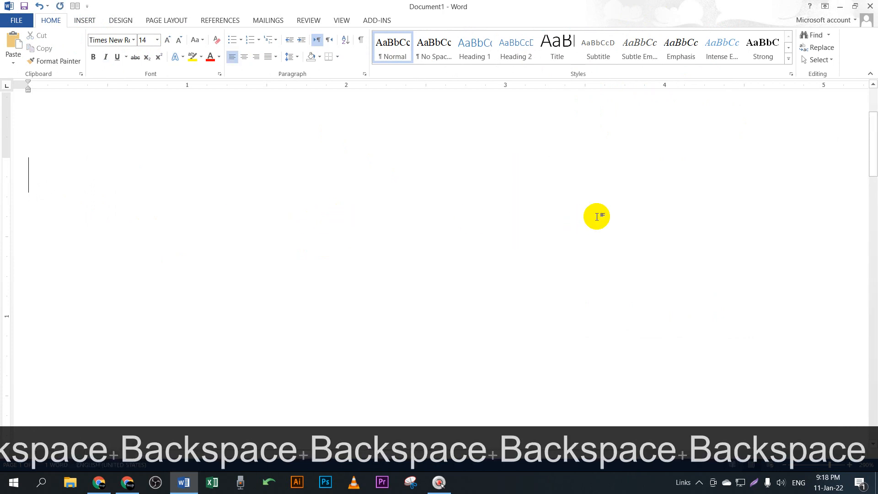
Step: Insert a blank equation and browse the Operator and Matrix template galleries
{"action": "scroll", "coordinate": [352, 240], "scroll_direction": "down", "scroll_amount": 7}
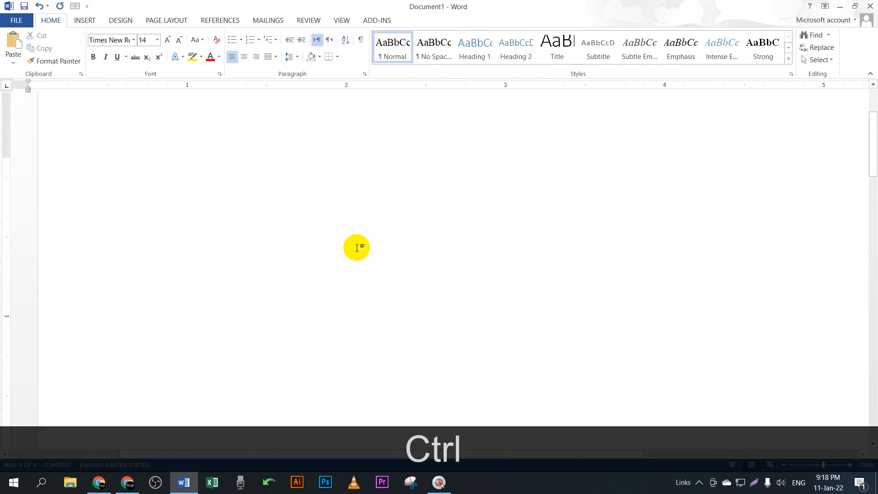
{"action": "scroll", "coordinate": [434, 245], "scroll_direction": "up", "scroll_amount": 2}
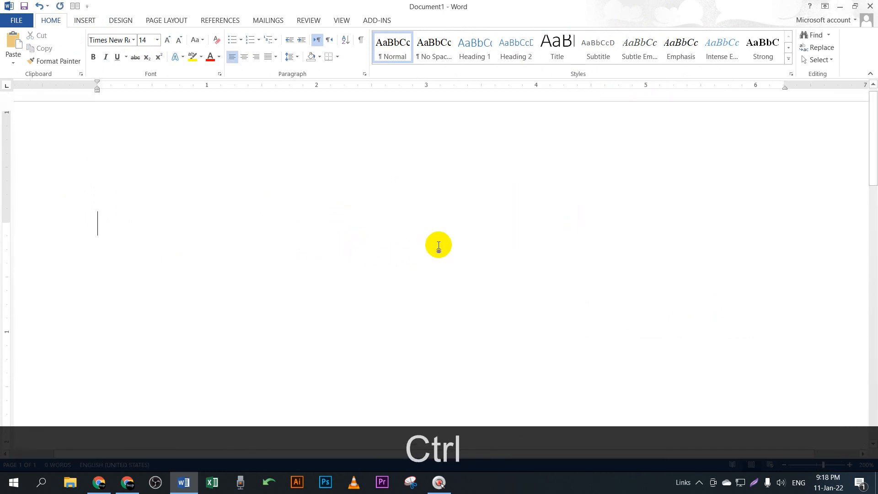
{"action": "scroll", "coordinate": [435, 233], "scroll_direction": "down", "scroll_amount": 5}
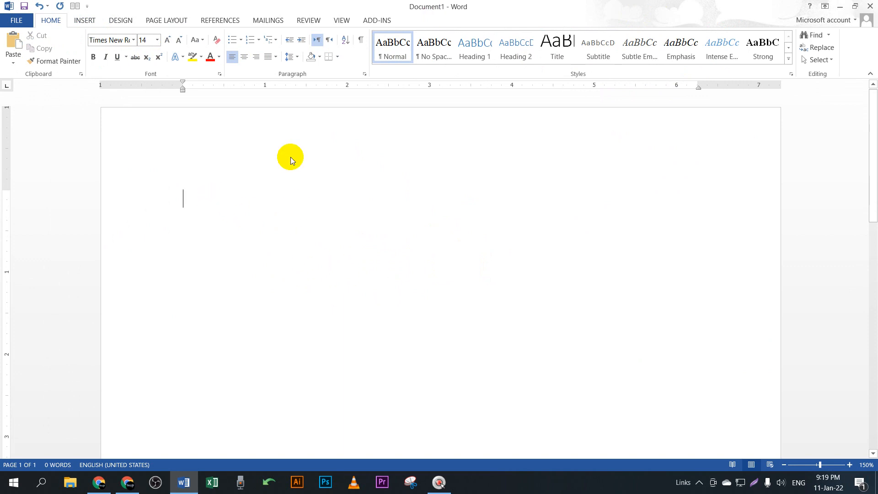
{"action": "left_click", "coordinate": [88, 21]}
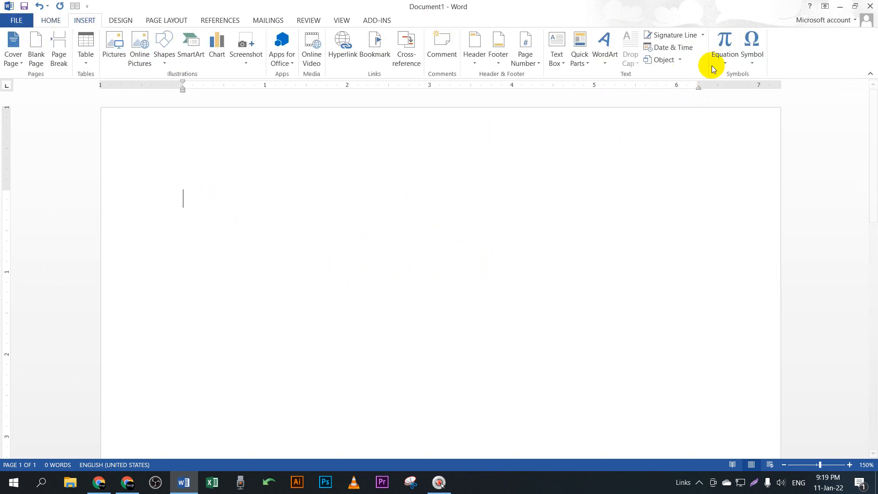
{"action": "left_click", "coordinate": [725, 40]}
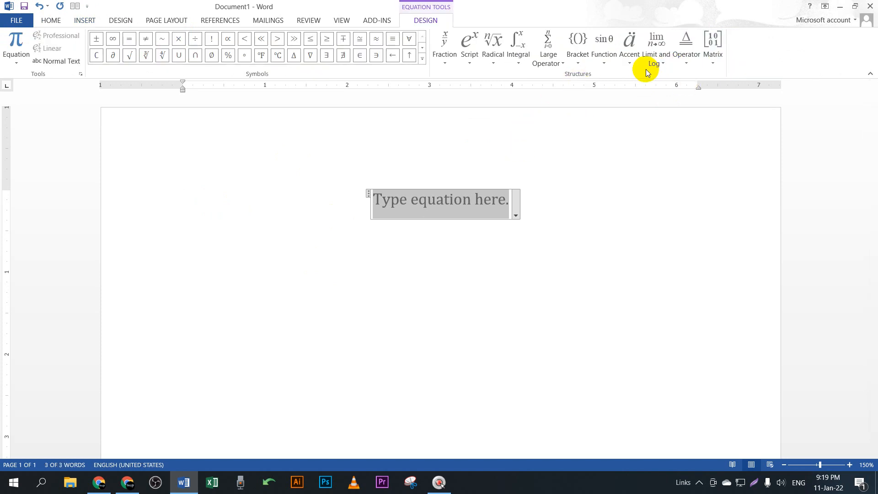
{"action": "left_click", "coordinate": [690, 65]}
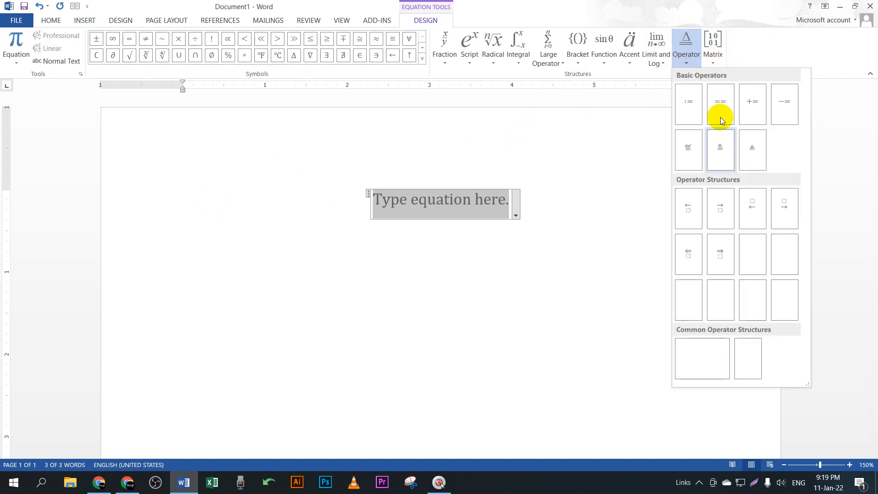
{"action": "left_click", "coordinate": [720, 61]}
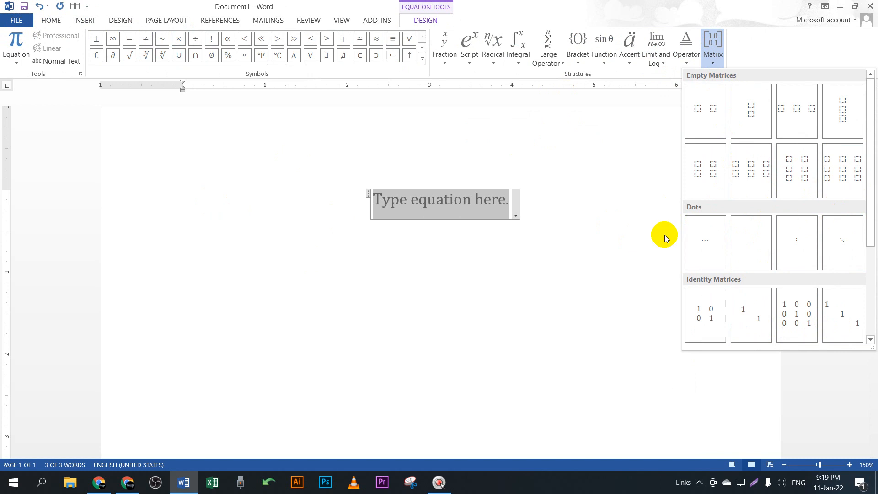
Step: Close the Matrix gallery and delete the empty equation placeholder, leaving the page blank
{"action": "left_click", "coordinate": [614, 212]}
{"action": "left_click", "coordinate": [527, 213]}
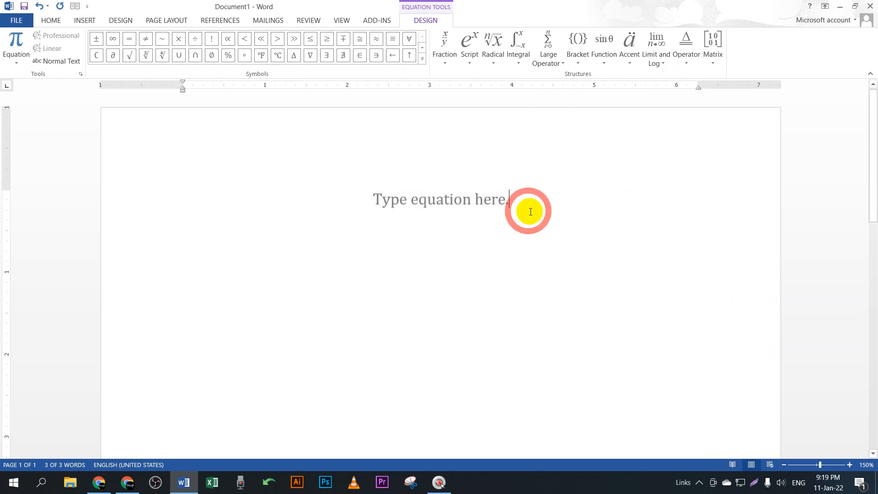
{"action": "key", "text": "BackSpace"}
{"action": "key", "text": "BackSpace"}
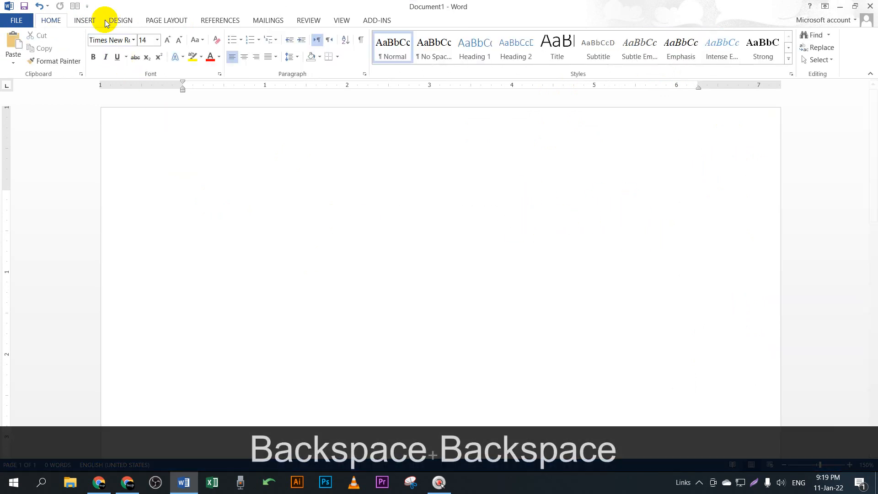
{"action": "left_click", "coordinate": [93, 20]}
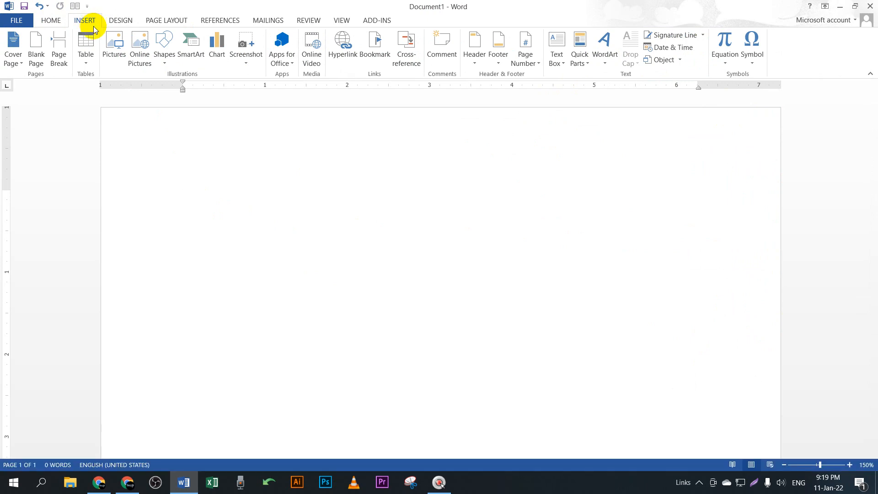
{"action": "left_click", "coordinate": [127, 482]}
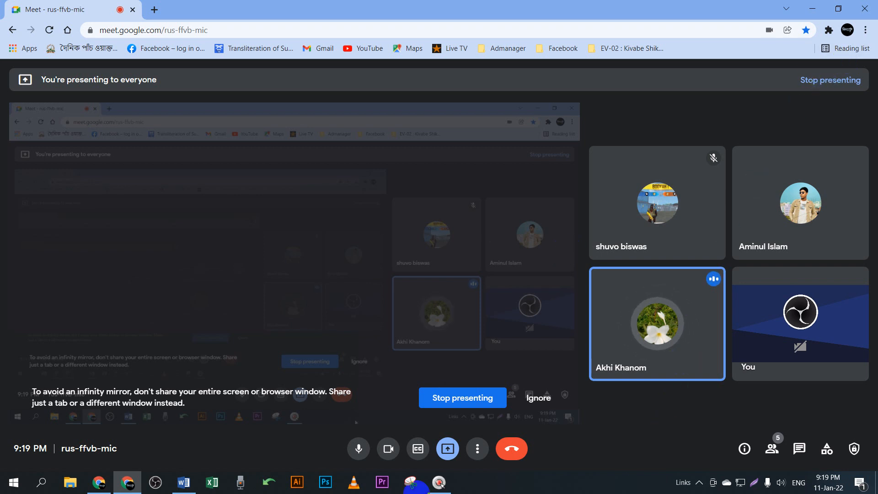
{"action": "left_click", "coordinate": [183, 482]}
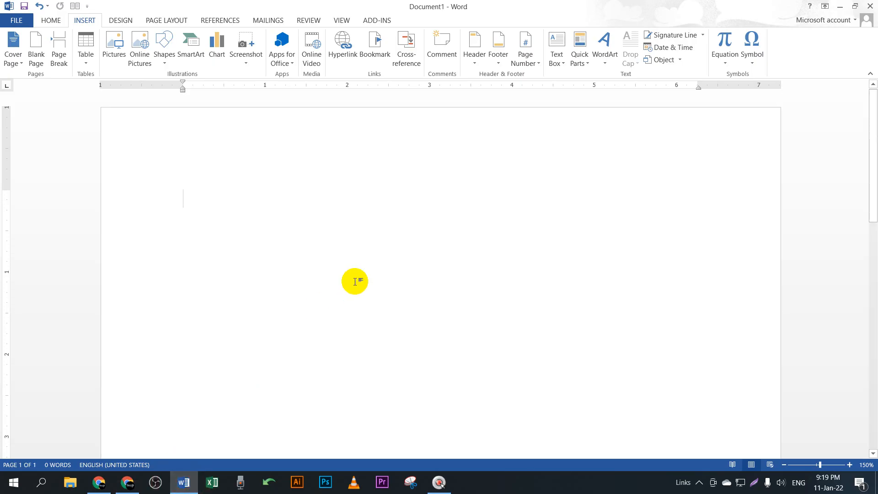
{"action": "key", "text": "ctrl"}
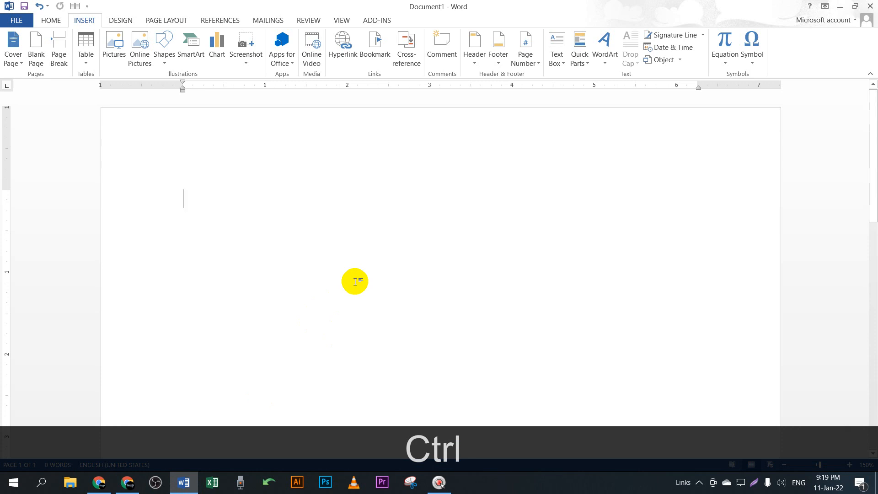
{"action": "key", "text": "F9"}
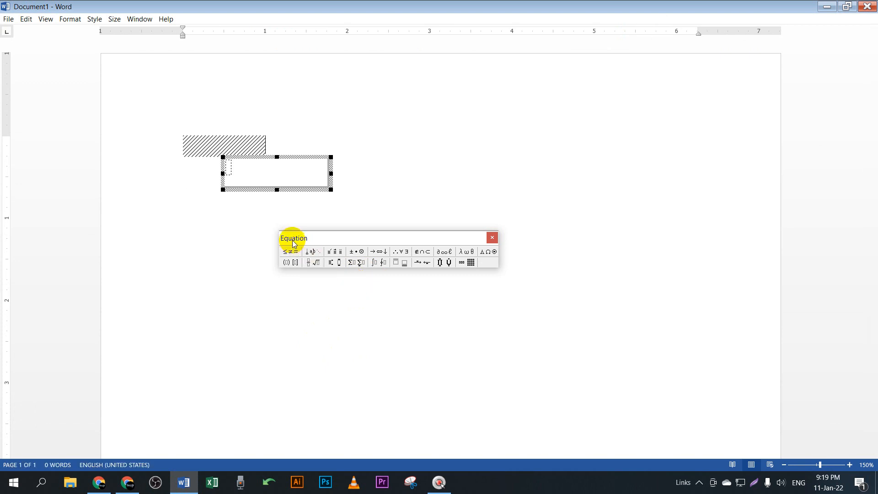
Step: Insert an over- and under-script template with three stacked slots into the new equation
{"action": "left_click", "coordinate": [314, 266]}
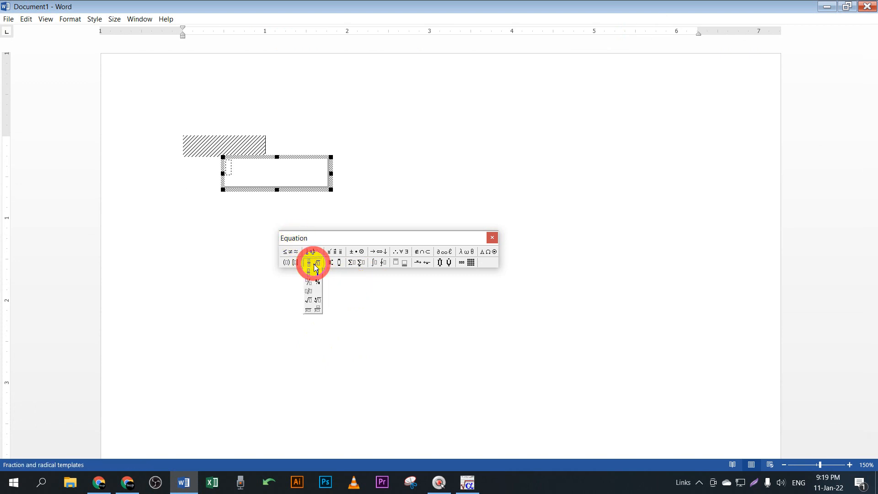
{"action": "mouse_move", "coordinate": [335, 268]}
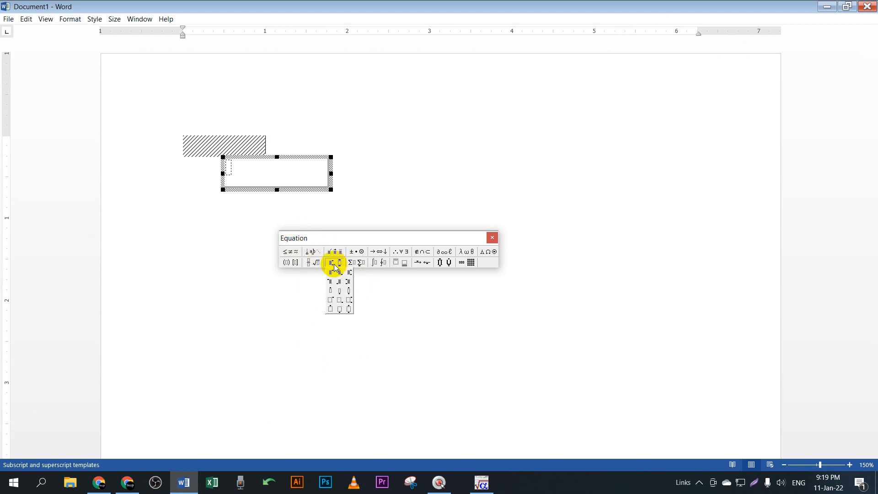
{"action": "left_click", "coordinate": [349, 293]}
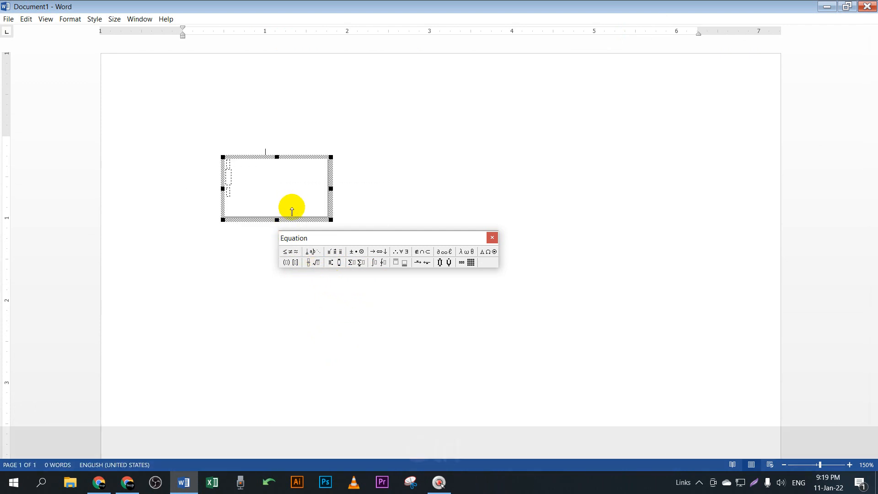
{"action": "left_click", "coordinate": [278, 172], "text": "ctrl"}
Step: Backspace the stacked template, then browse the Embellishment, Summation and Subscript/Superscript palettes
{"action": "key", "text": "BackSpace"}
{"action": "key", "text": "BackSpace"}
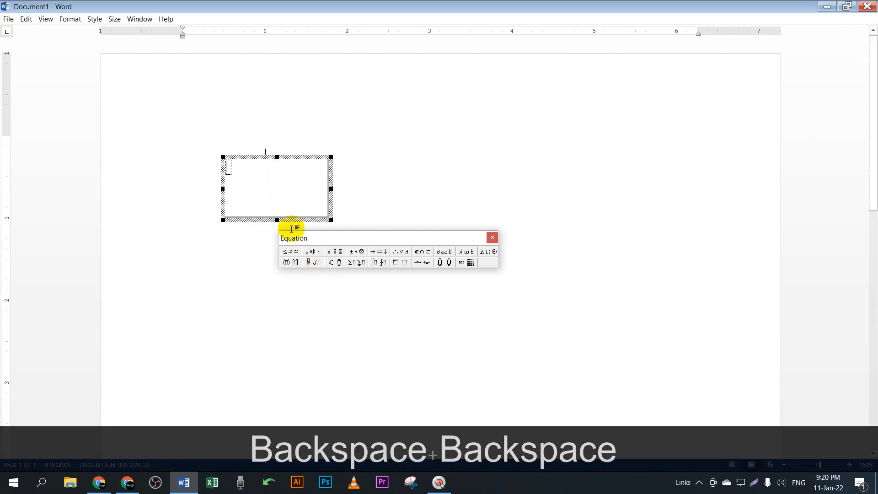
{"action": "left_click", "coordinate": [334, 251]}
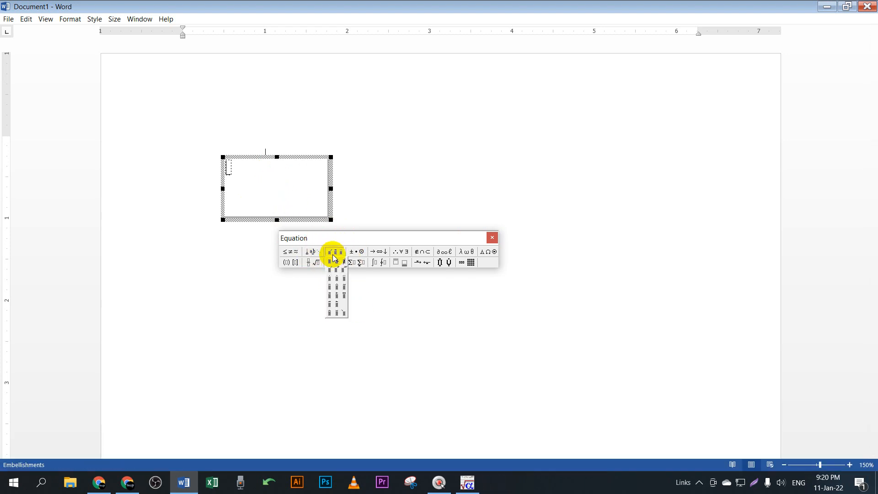
{"action": "mouse_move", "coordinate": [359, 257]}
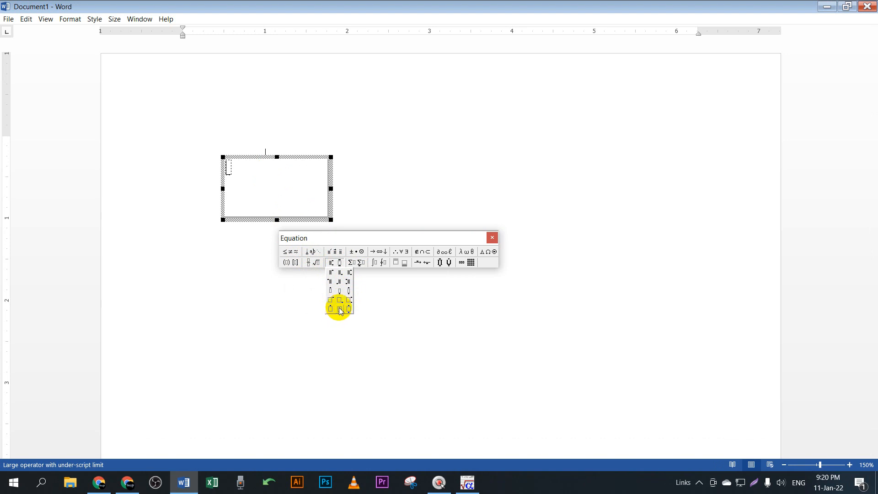
{"action": "left_click", "coordinate": [357, 259]}
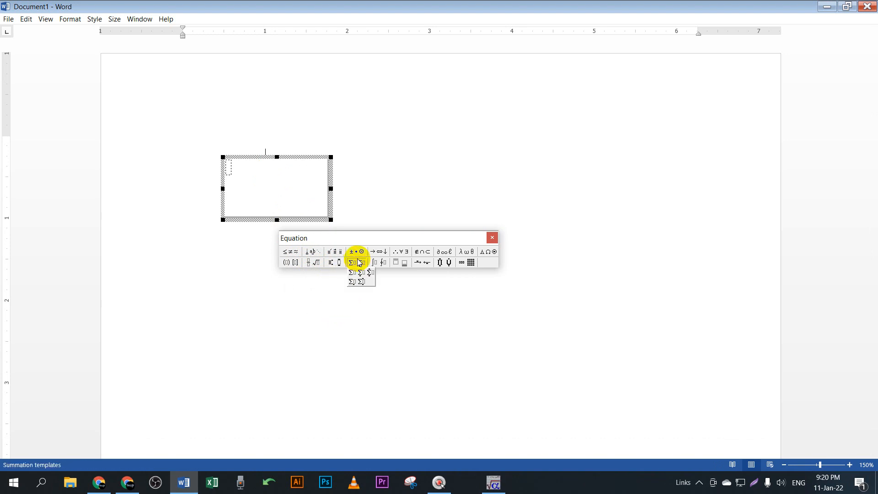
{"action": "mouse_move", "coordinate": [384, 266]}
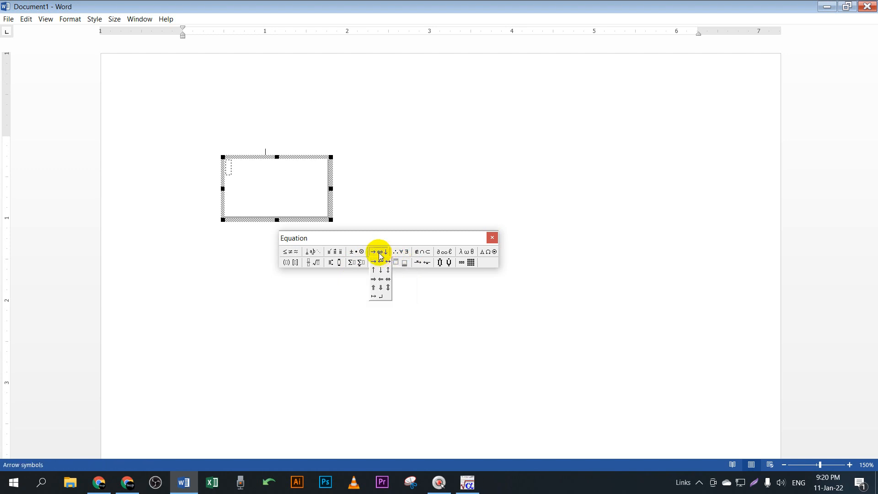
{"action": "mouse_move", "coordinate": [343, 253]}
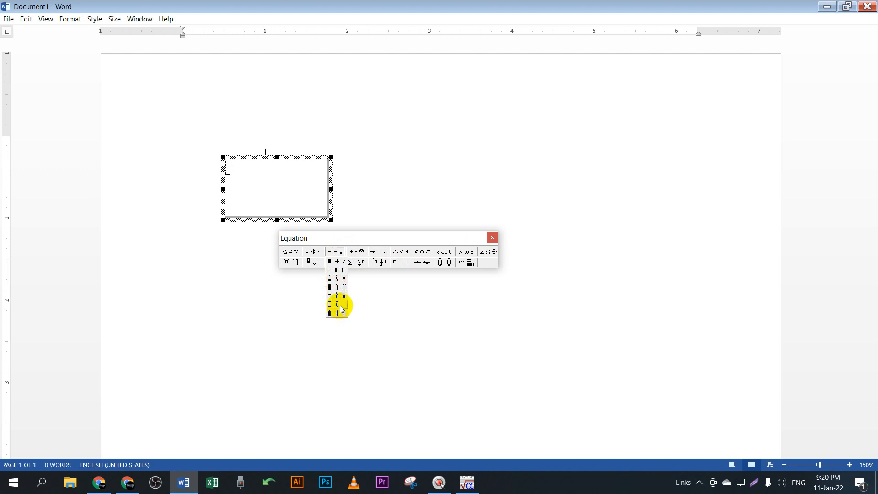
{"action": "left_click", "coordinate": [335, 262]}
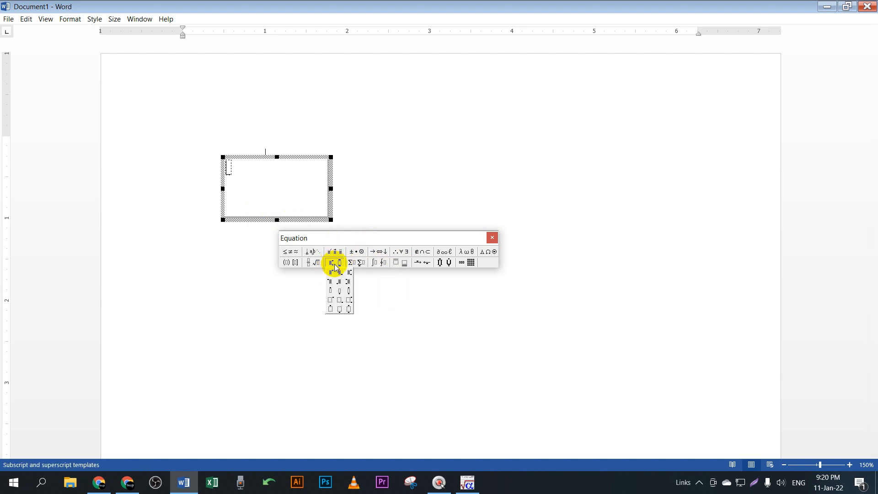
{"action": "mouse_move", "coordinate": [318, 264]}
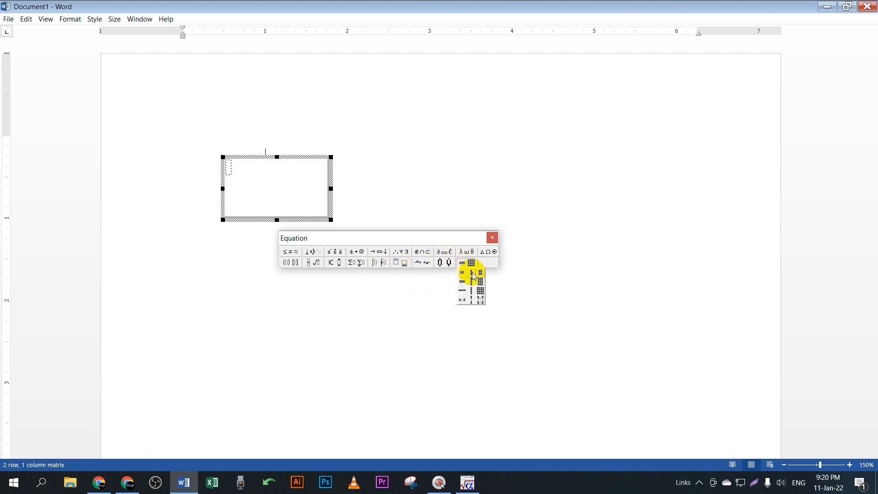
Step: Insert a two-row, one-column matrix and type 2 in both slots
{"action": "left_click", "coordinate": [474, 275]}
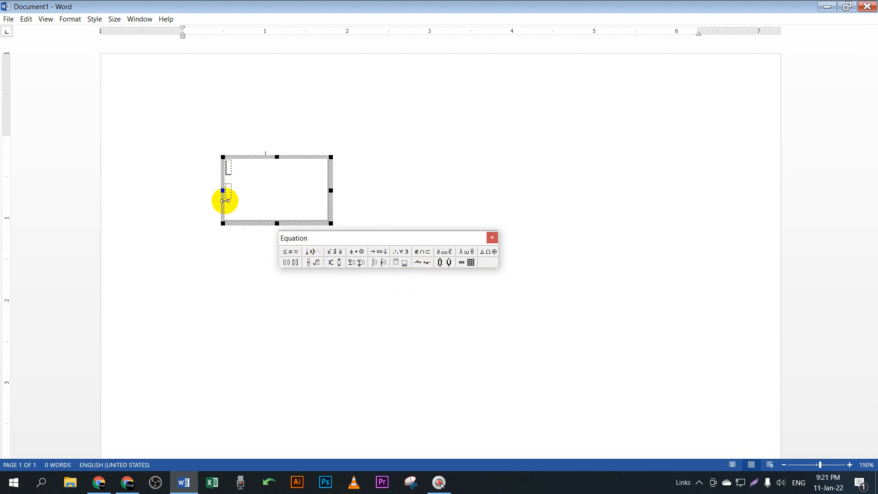
{"action": "type", "text": "2"}
{"action": "key", "text": "Down"}
{"action": "type", "text": "2"}
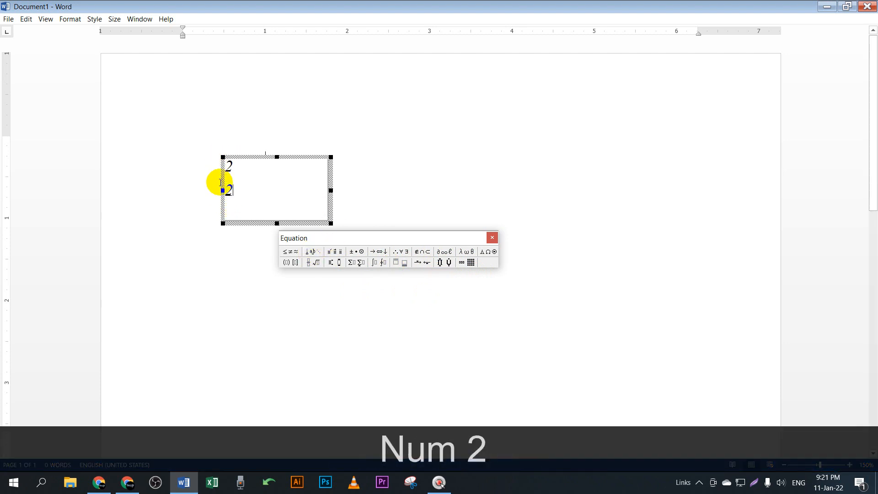
Step: Delete the bottom 2 and click outside to close the equation editor
{"action": "left_click", "coordinate": [261, 184]}
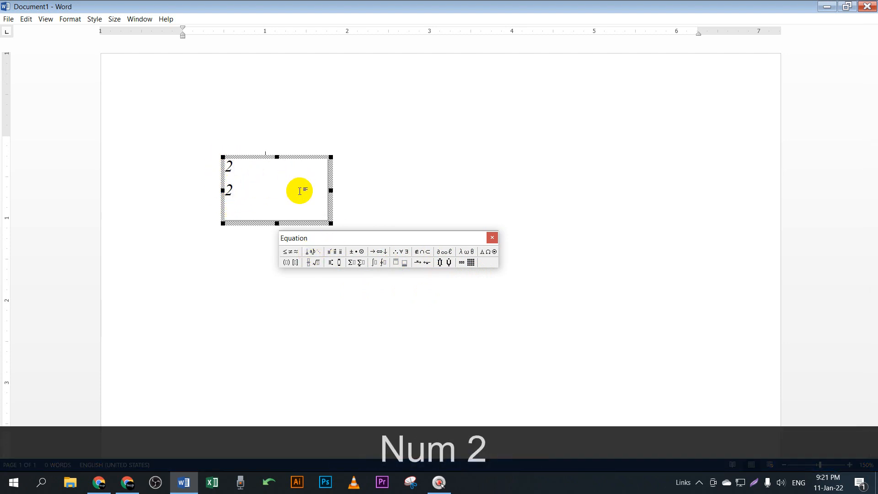
{"action": "left_click", "coordinate": [471, 263]}
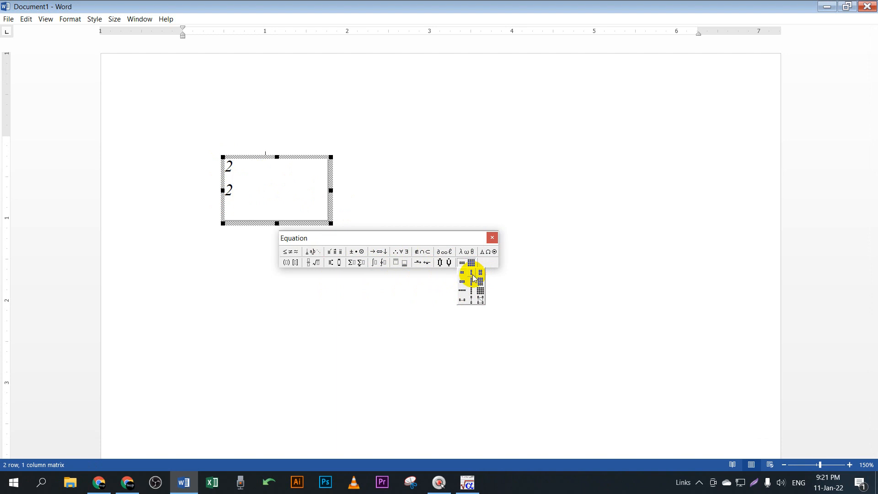
{"action": "left_click", "coordinate": [230, 190]}
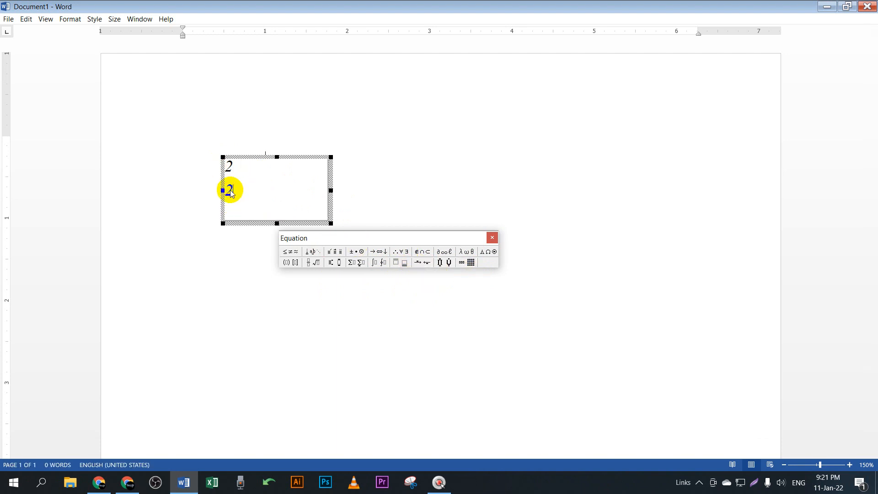
{"action": "key", "text": "BackSpace"}
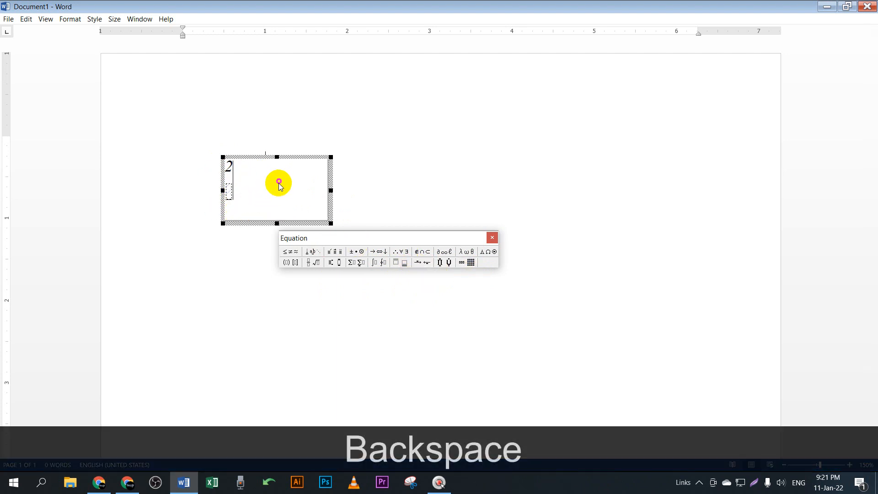
{"action": "left_click", "coordinate": [427, 166]}
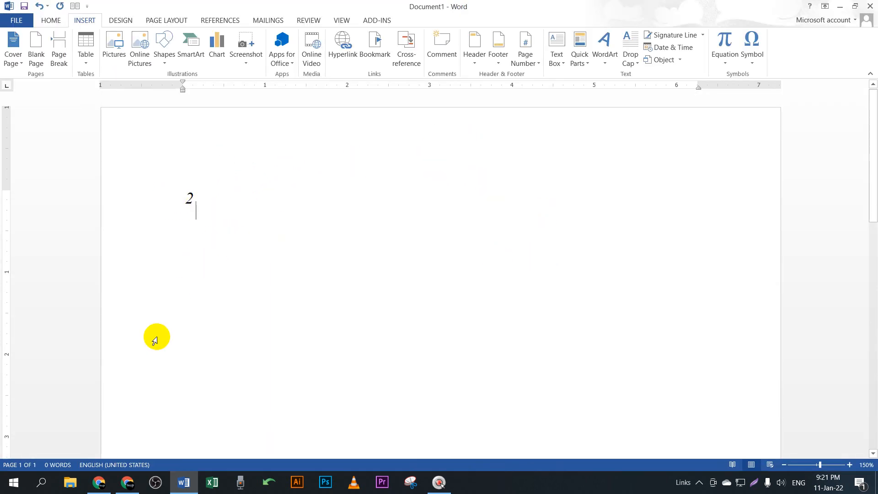
{"action": "double_click", "coordinate": [187, 200]}
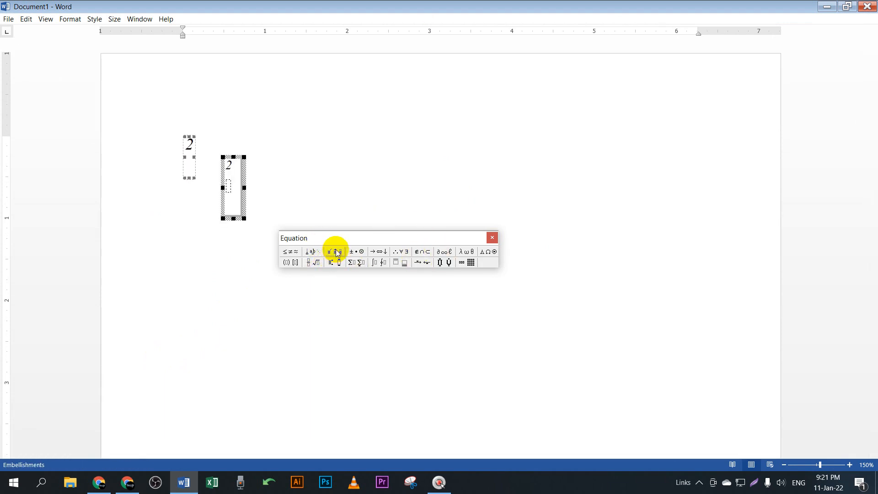
{"action": "left_click", "coordinate": [335, 253]}
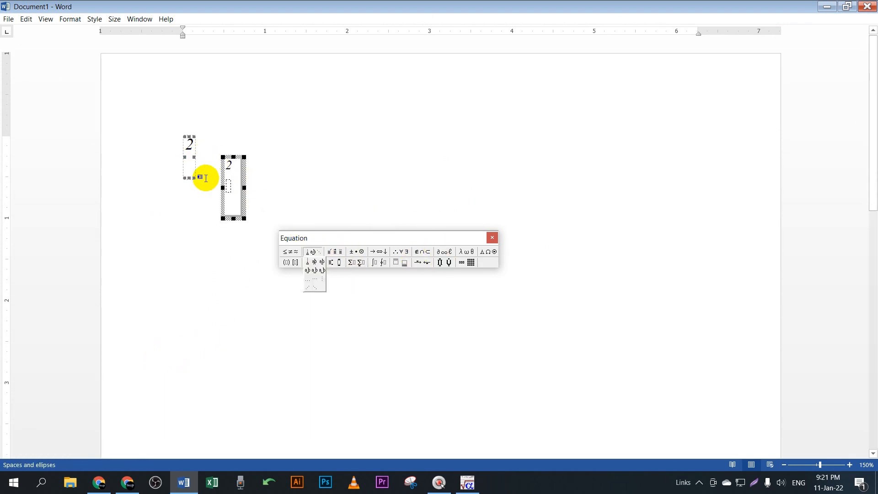
{"action": "mouse_move", "coordinate": [335, 254]}
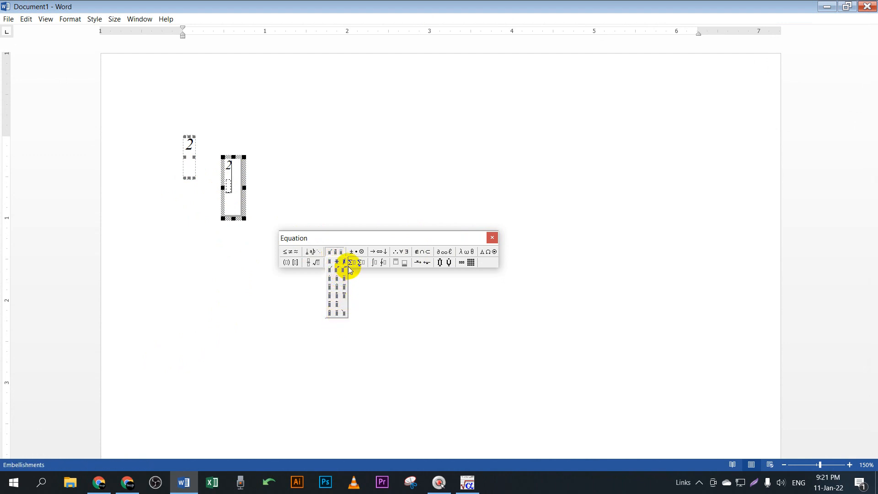
{"action": "mouse_move", "coordinate": [358, 264]}
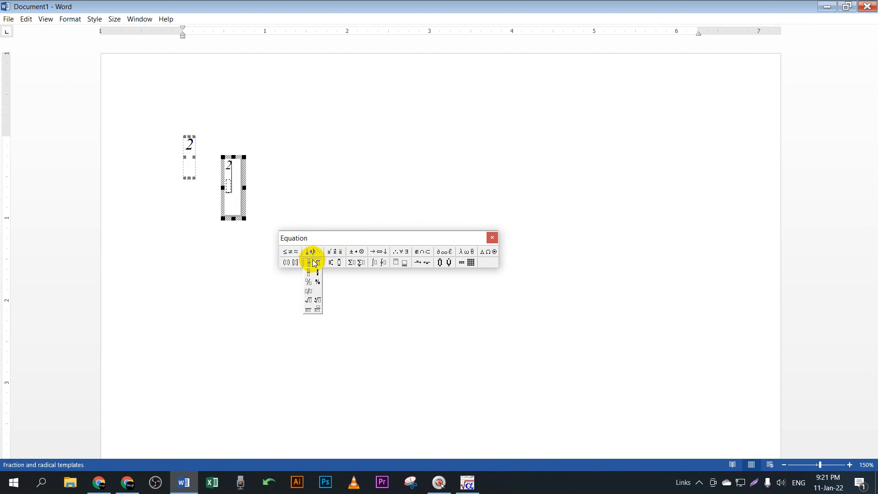
{"action": "left_click", "coordinate": [322, 272]}
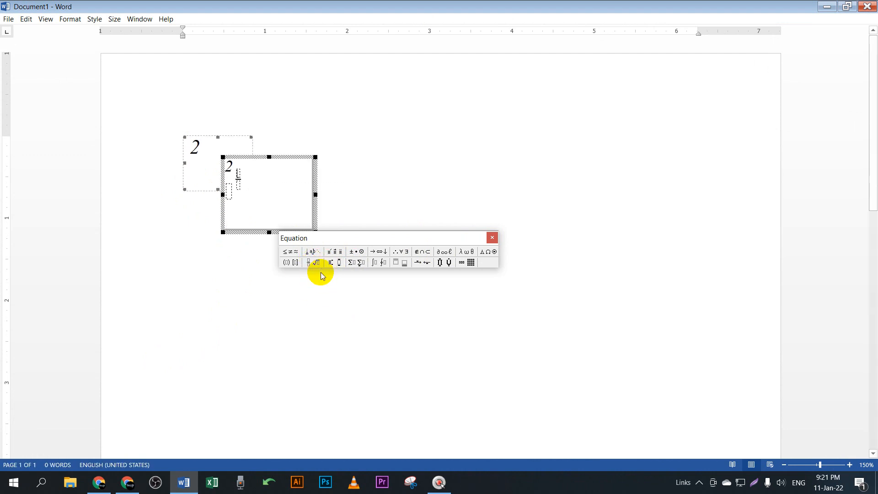
{"action": "left_click", "coordinate": [260, 169]}
{"action": "key", "text": "BackSpace"}
{"action": "key", "text": "BackSpace"}
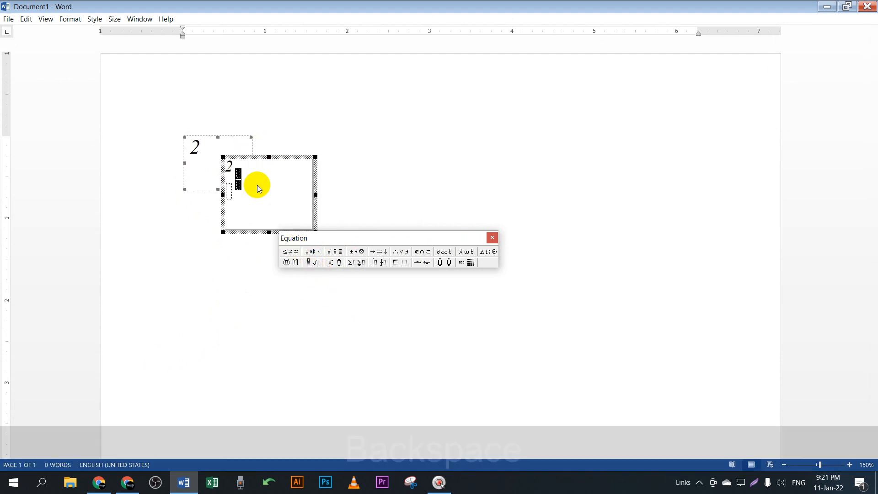
{"action": "left_click", "coordinate": [329, 253]}
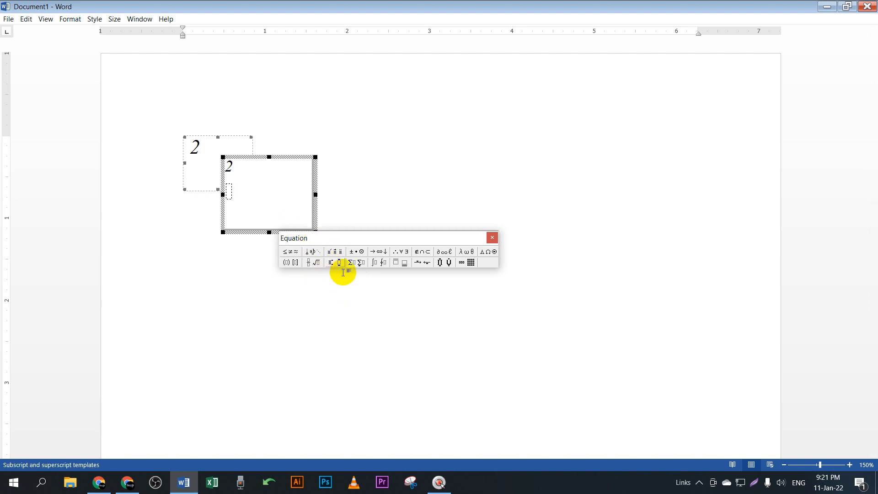
{"action": "left_click", "coordinate": [334, 251]}
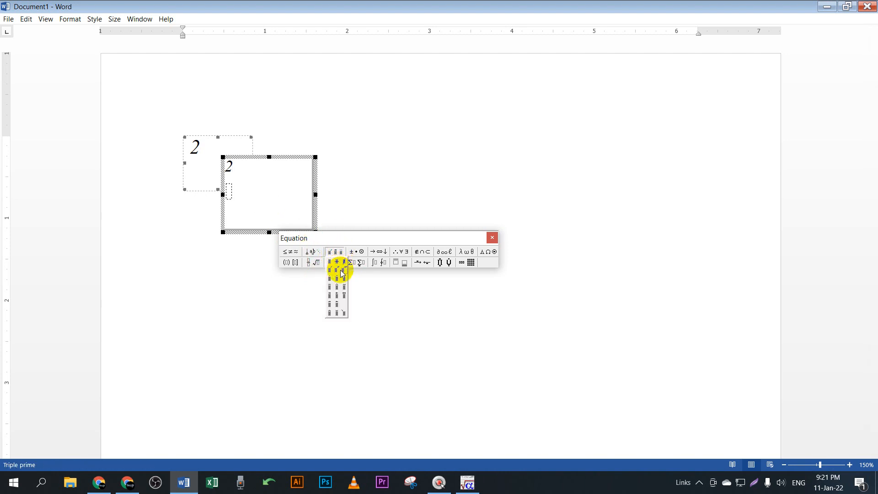
{"action": "left_click", "coordinate": [361, 254]}
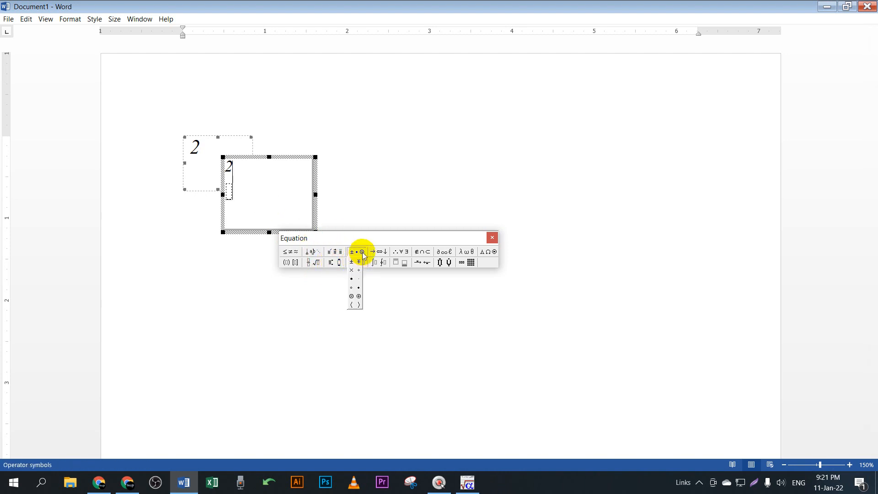
{"action": "left_click", "coordinate": [364, 260]}
{"action": "left_click", "coordinate": [416, 265]}
{"action": "left_click", "coordinate": [470, 264]}
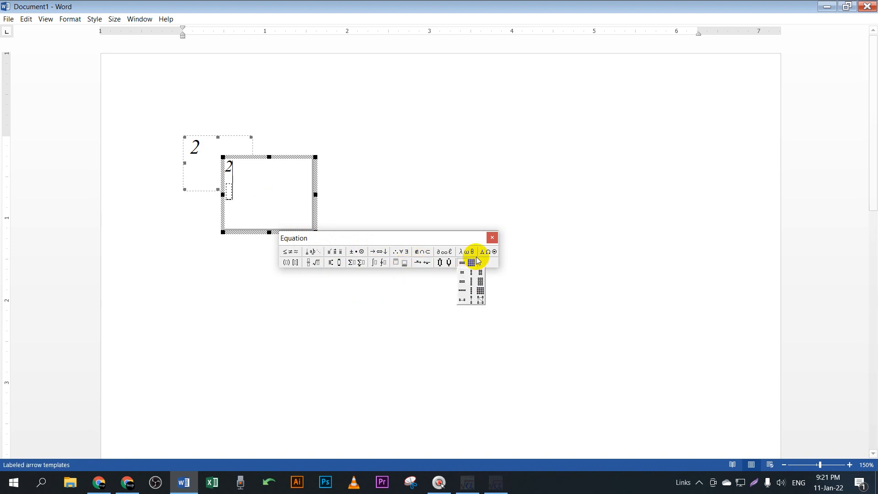
{"action": "left_click", "coordinate": [468, 254]}
{"action": "left_click", "coordinate": [449, 266]}
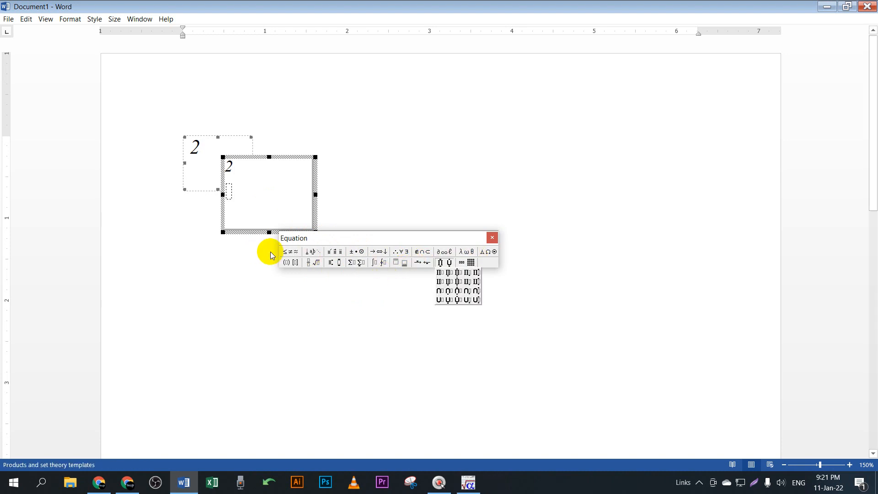
{"action": "left_click", "coordinate": [306, 255]}
{"action": "left_click", "coordinate": [291, 265]}
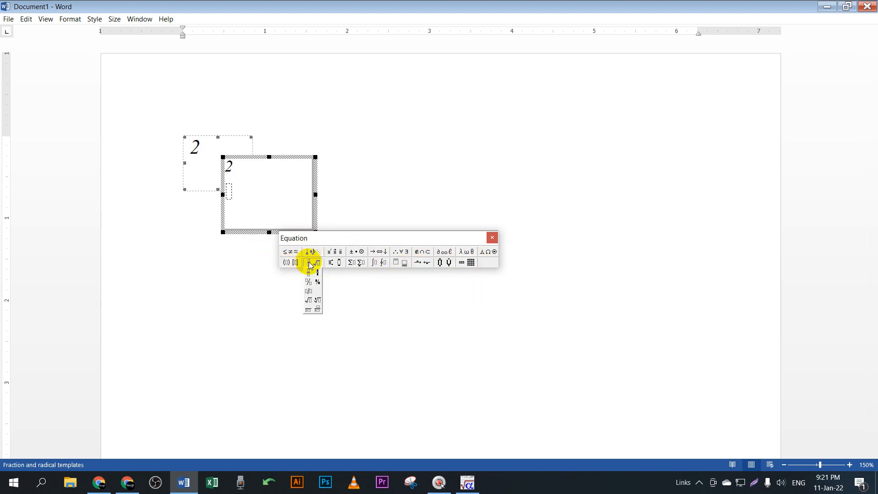
{"action": "left_click", "coordinate": [492, 238]}
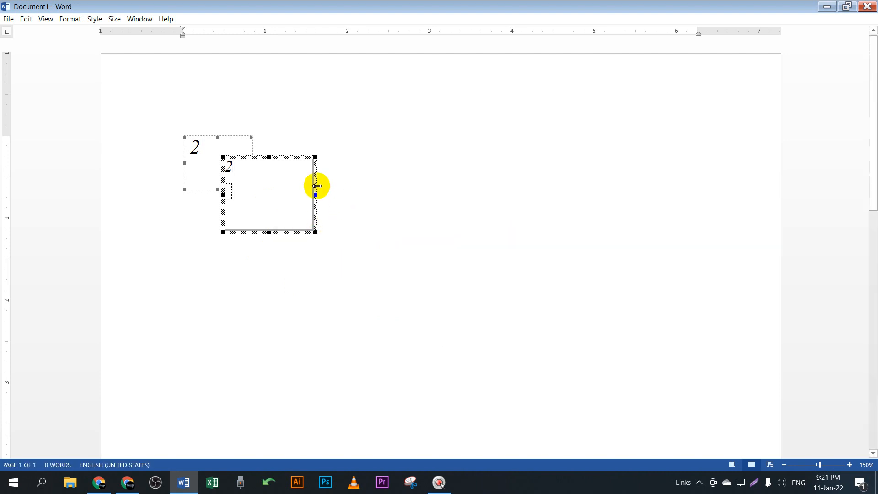
{"action": "left_click", "coordinate": [345, 176]}
Step: Reopen the equation, erase its contents and delete the equation object
{"action": "double_click", "coordinate": [191, 204]}
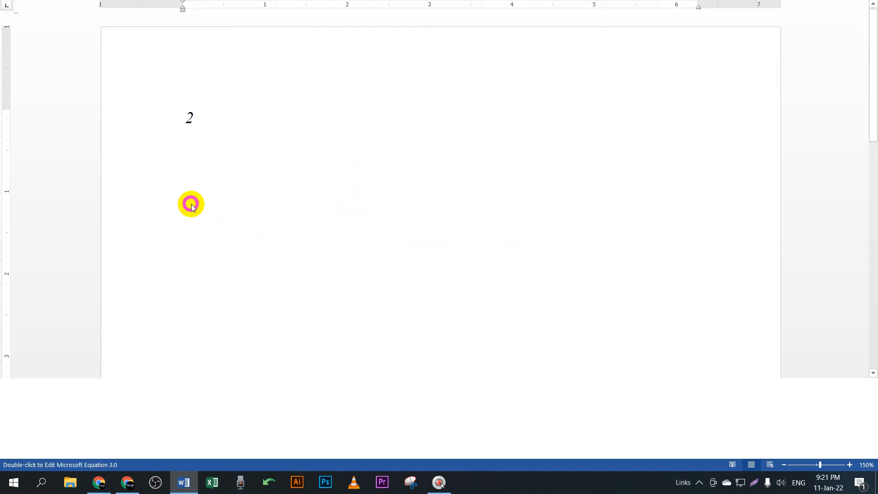
{"action": "key", "text": "BackSpace"}
{"action": "key", "text": "BackSpace"}
{"action": "key", "text": "BackSpace"}
{"action": "key", "text": "BackSpace"}
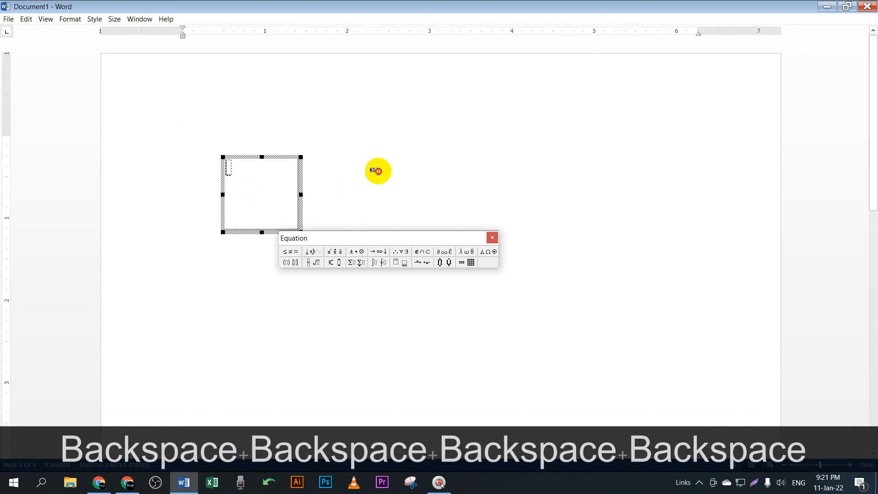
{"action": "left_click", "coordinate": [487, 186]}
{"action": "key", "text": "BackSpace"}
{"action": "key", "text": "BackSpace"}
Step: Clear away the remaining new equation object so the page is empty
{"action": "key", "text": "BackSpace"}
{"action": "key", "text": "BackSpace"}
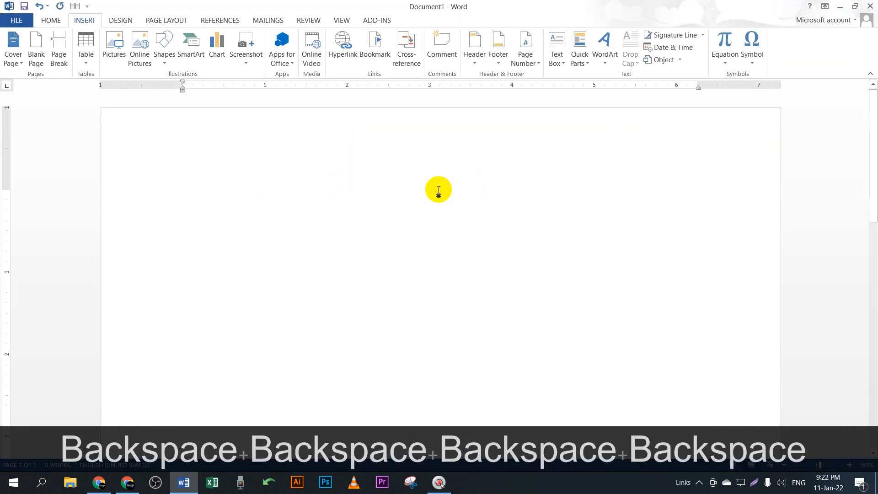
{"action": "key", "text": "F9"}
{"action": "key", "text": "BackSpace"}
{"action": "key", "text": "BackSpace"}
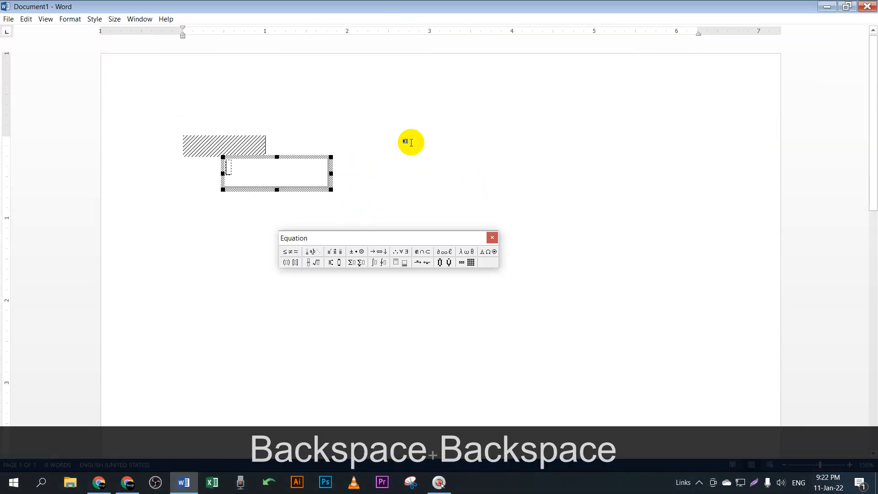
{"action": "left_click", "coordinate": [403, 154]}
{"action": "key", "text": "BackSpace"}
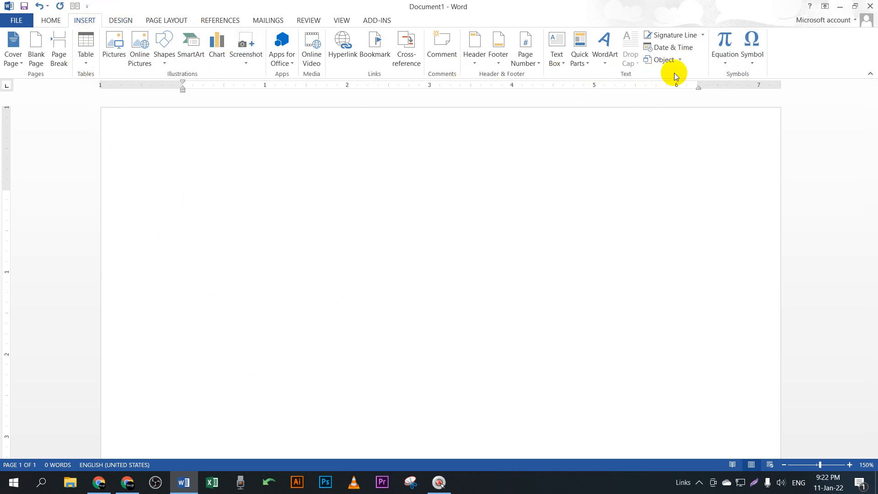
Step: Insert a new Microsoft Equation 3.0 object through Insert > Object
{"action": "left_click", "coordinate": [680, 60]}
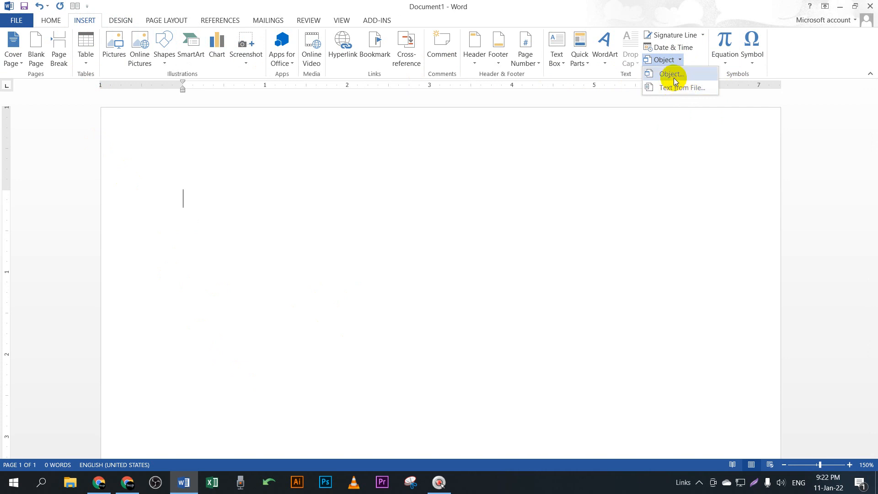
{"action": "left_click", "coordinate": [674, 76]}
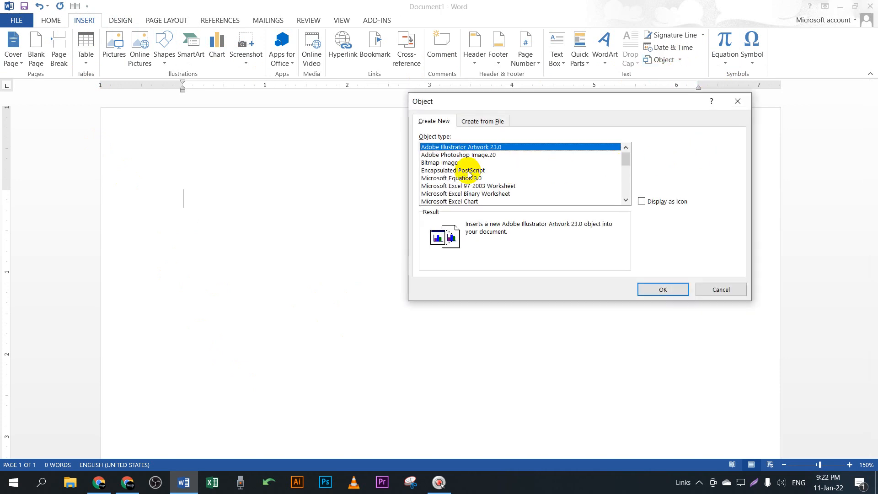
{"action": "left_click", "coordinate": [434, 179]}
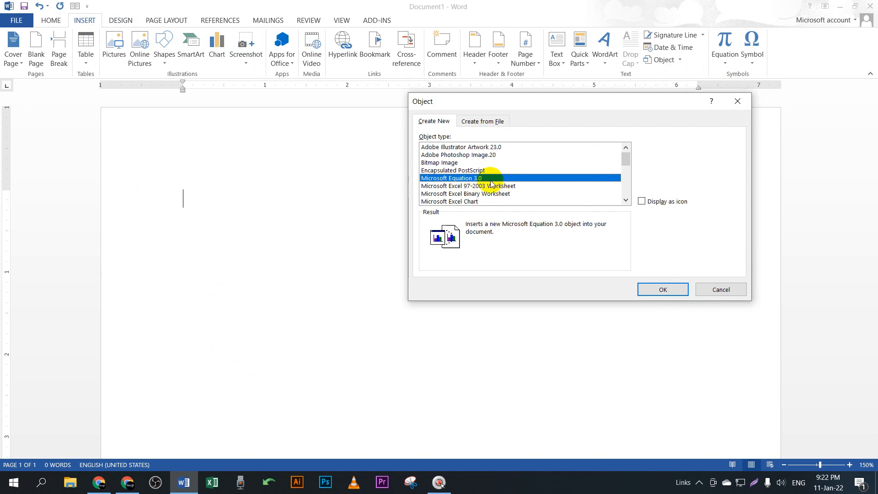
{"action": "left_click", "coordinate": [663, 289]}
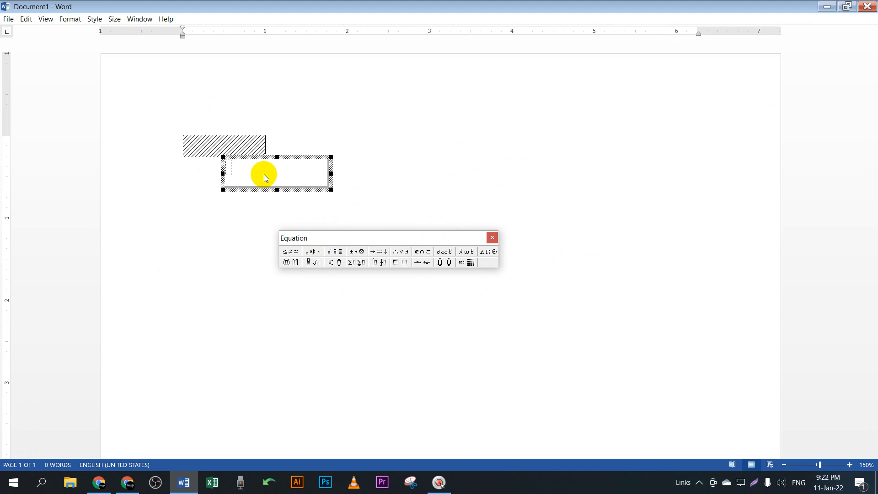
{"action": "type", "text": "a"}
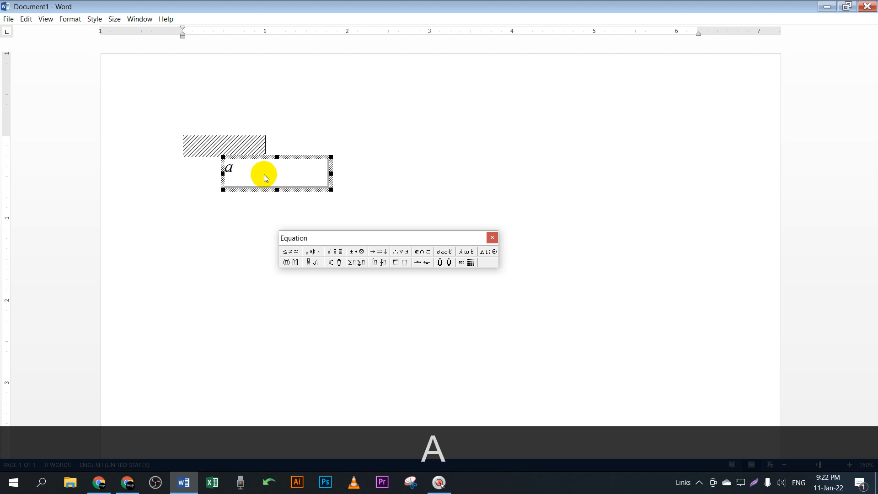
{"action": "key", "text": "ctrl+h"}
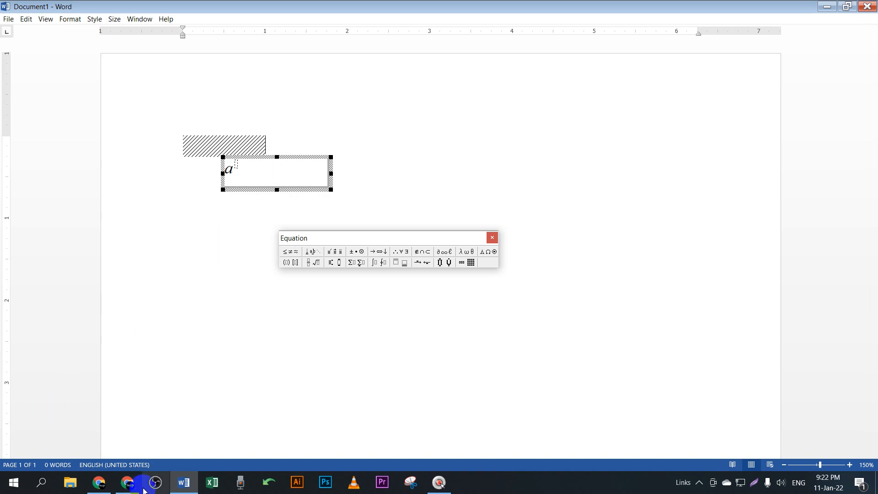
{"action": "left_click", "coordinate": [127, 482]}
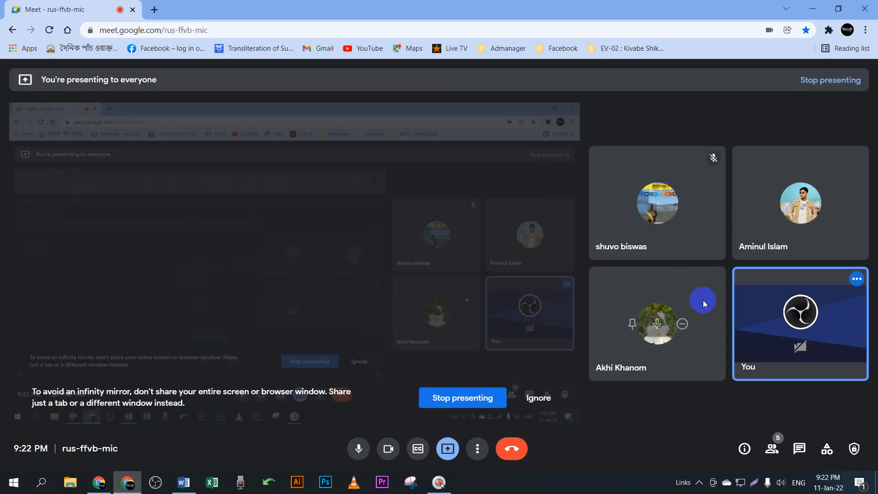
{"action": "left_click", "coordinate": [811, 9]}
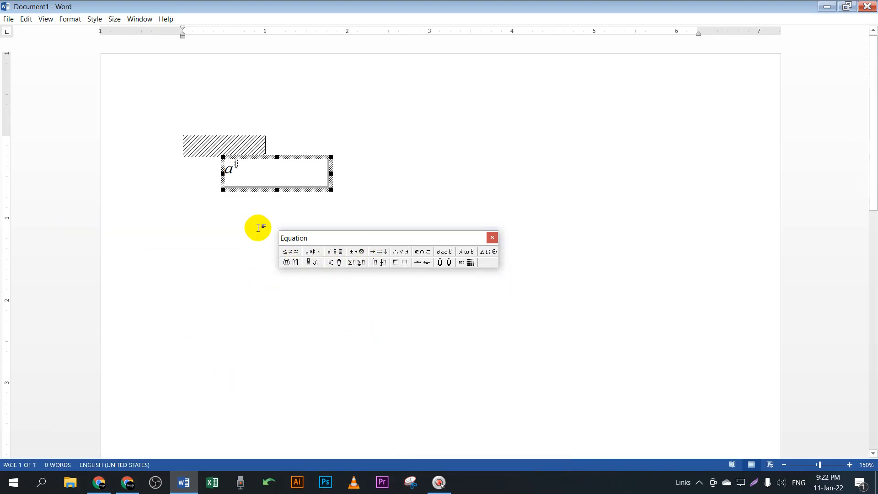
Step: Type a² + b² with both 2s as superscripts using Ctrl+H
{"action": "key", "text": "Right"}
{"action": "key", "text": "BackSpace"}
{"action": "key", "text": "BackSpace"}
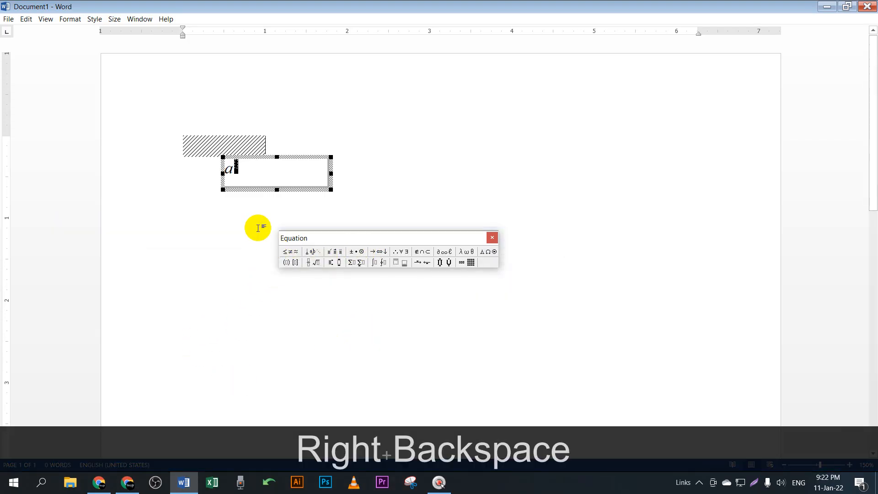
{"action": "key", "text": "ctrl+h"}
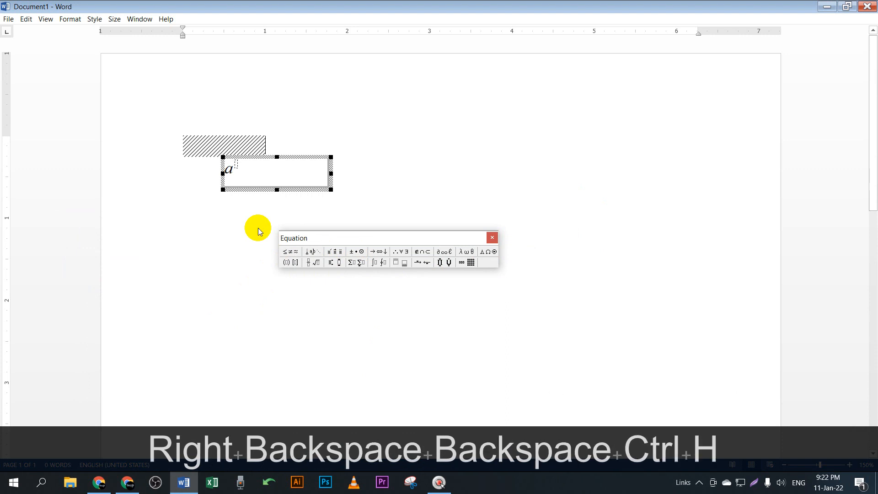
{"action": "key", "text": "space"}
{"action": "key", "text": "KP_2"}
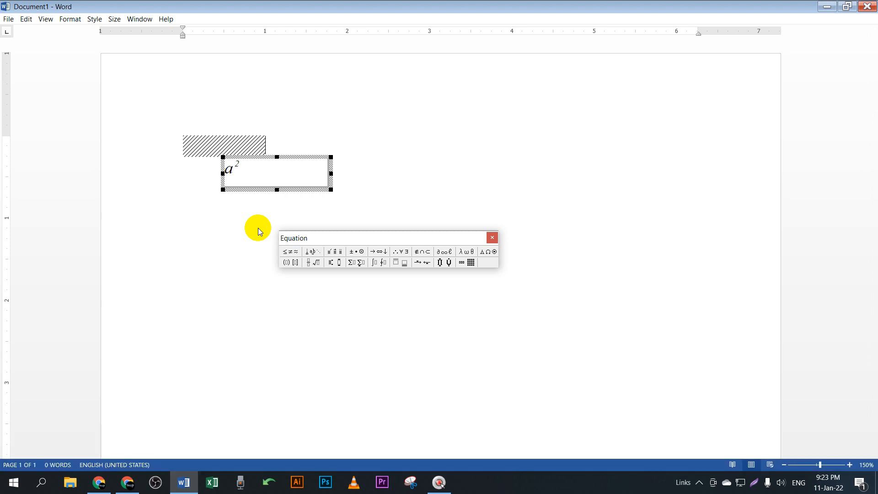
{"action": "key", "text": "Right"}
{"action": "type", "text": "+b"}
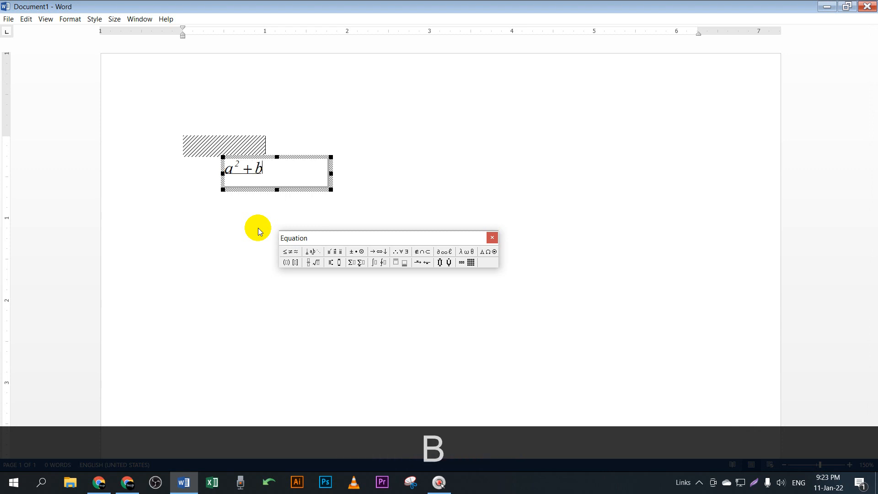
{"action": "key", "text": "ctrl+h"}
{"action": "type", "text": "2"}
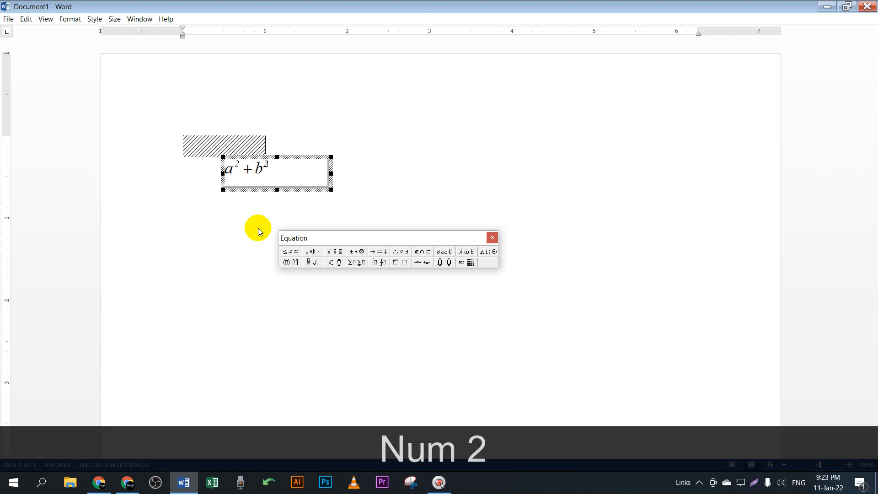
{"action": "key", "text": "Right"}
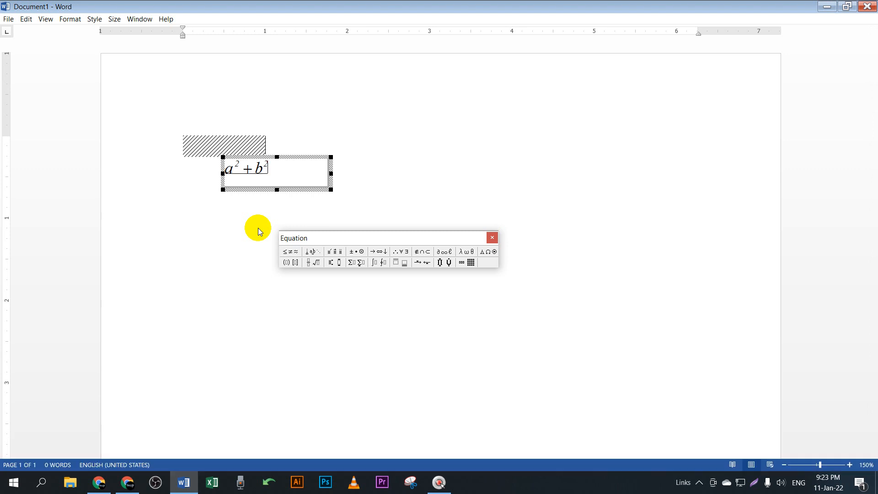
Step: Append ', H₂O' with the 2 as a subscript using Ctrl+L
{"action": "type", "text": ","}
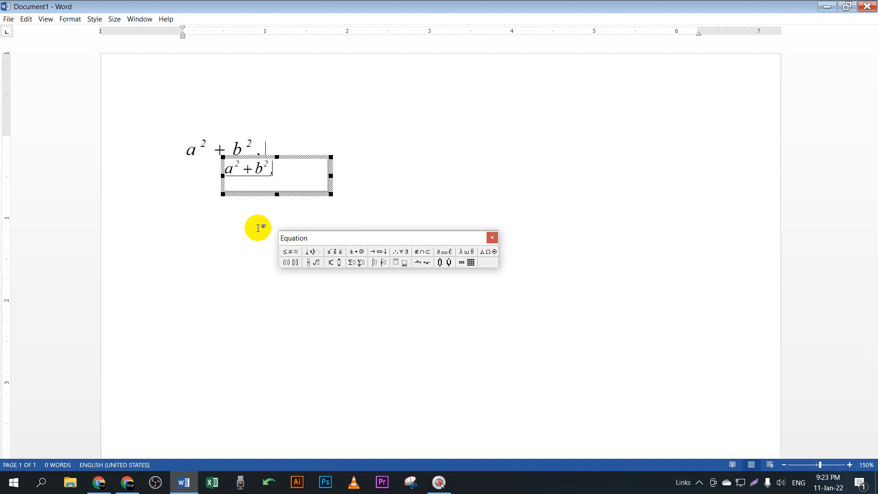
{"action": "type", "text": "H"}
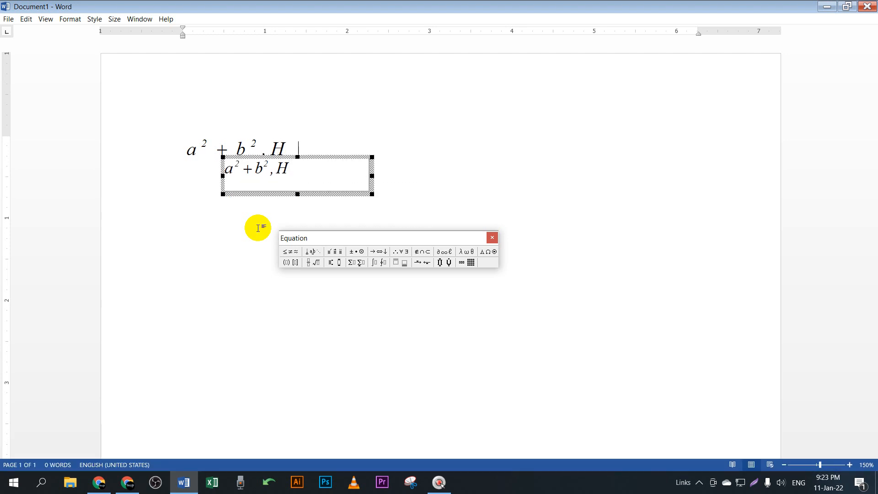
{"action": "key", "text": "ctrl+l"}
{"action": "type", "text": "2"}
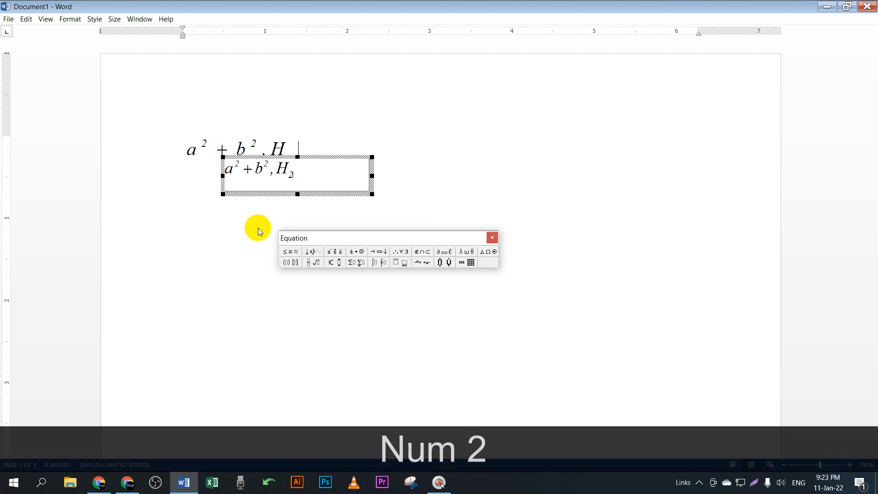
{"action": "key", "text": "Right"}
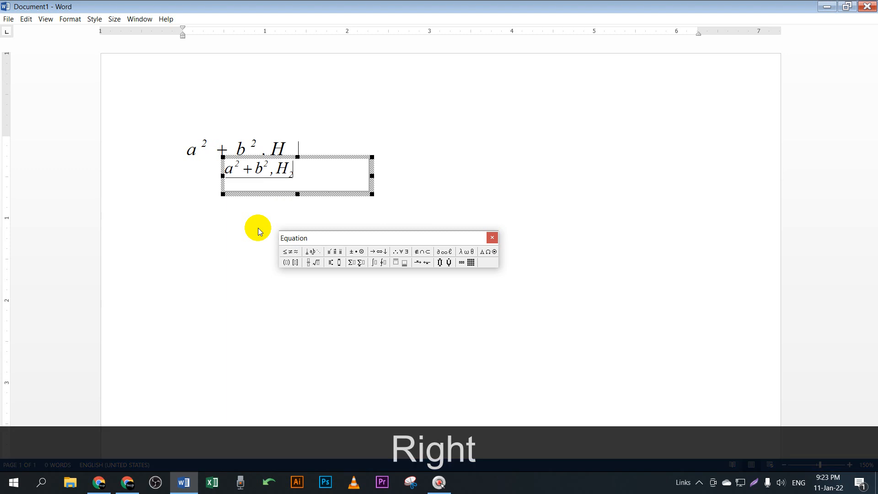
{"action": "type", "text": "O"}
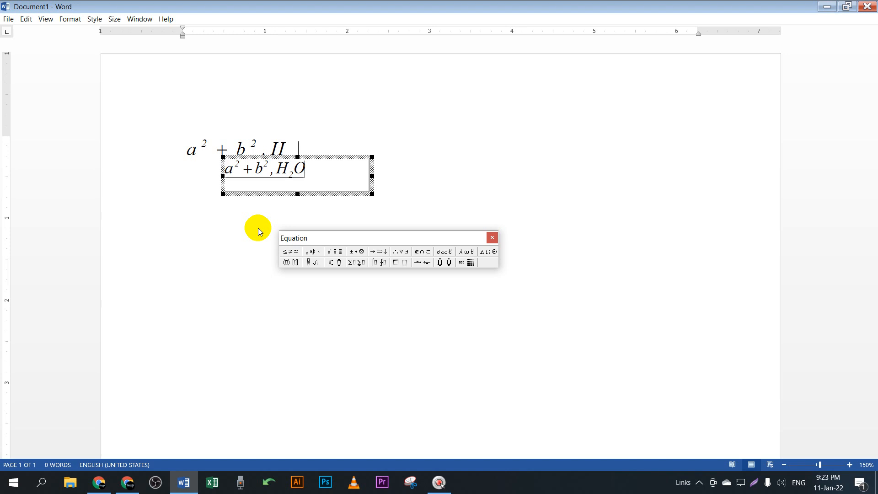
Step: Add a stacked 1/2 fraction after H₂O, then delete it
{"action": "key", "text": "ctrl"}
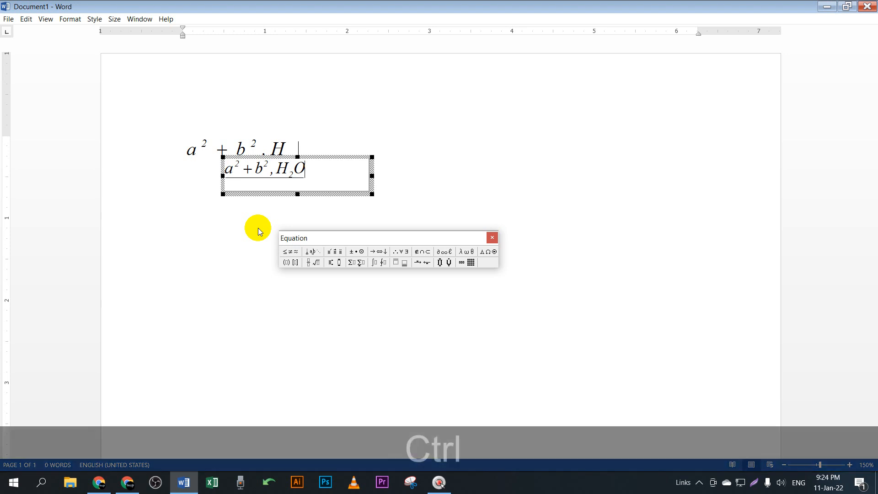
{"action": "key", "text": "ctrl+f"}
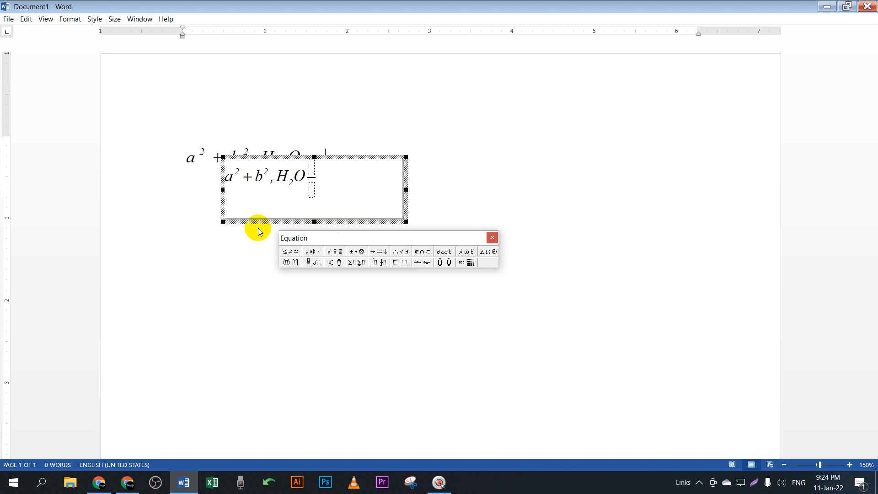
{"action": "type", "text": "1"}
{"action": "key", "text": "Down"}
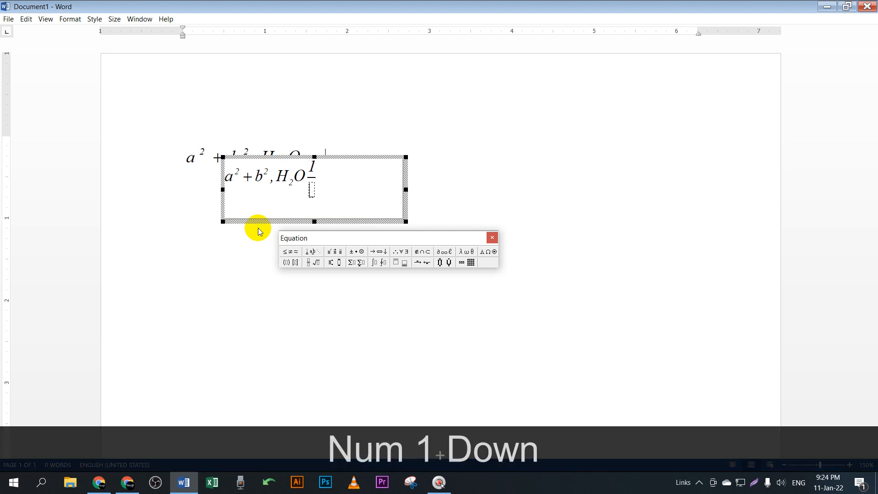
{"action": "type", "text": "2"}
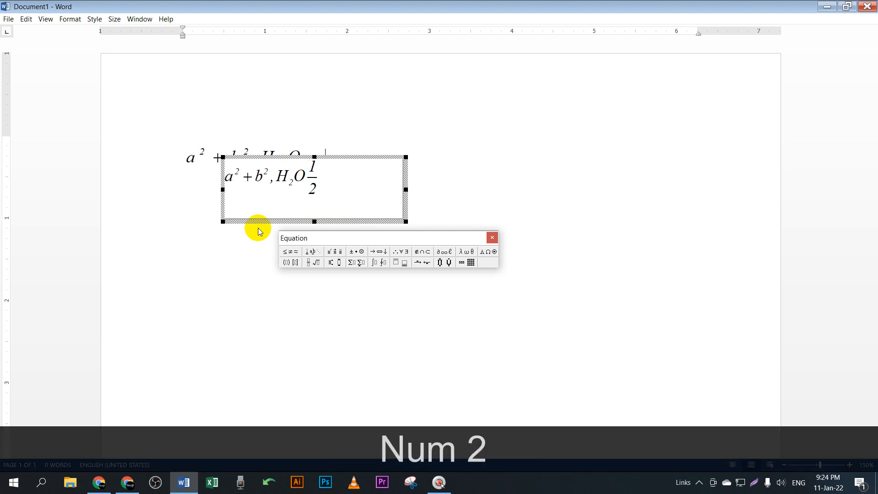
{"action": "key", "text": "Right"}
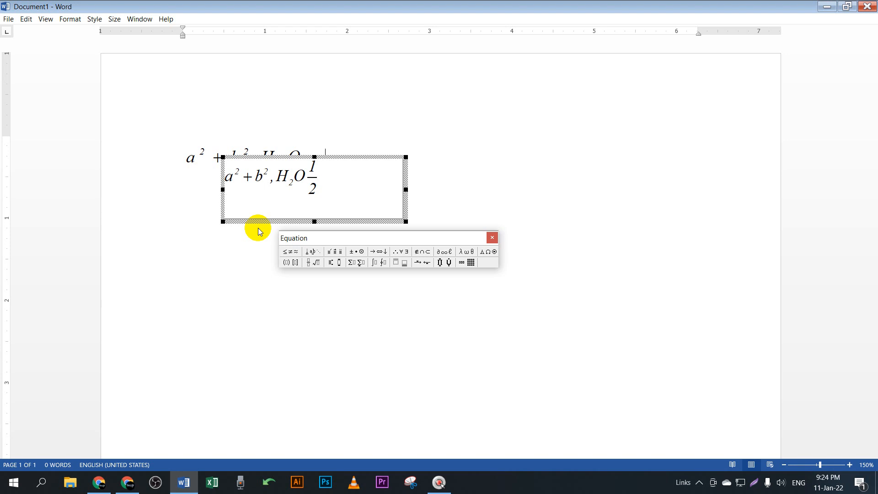
{"action": "key", "text": "BackSpace"}
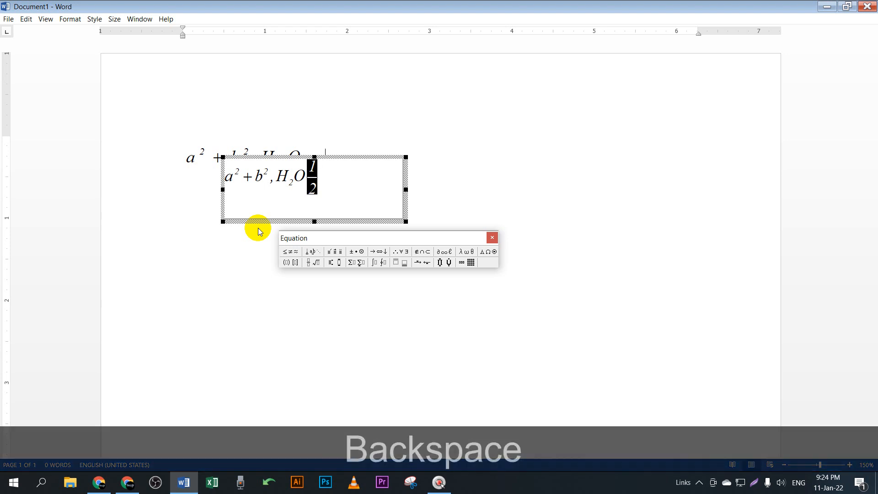
{"action": "key", "text": "BackSpace"}
Step: Insert the 1/2 fraction after H₂O again with Ctrl+F
{"action": "key", "text": "ctrl+f"}
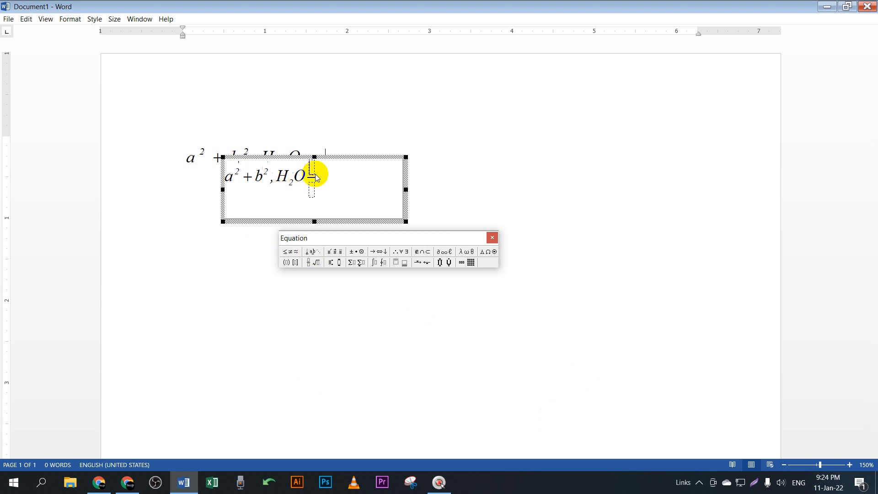
{"action": "type", "text": "1"}
{"action": "key", "text": "Down"}
{"action": "type", "text": "2"}
{"action": "key", "text": "Up"}
{"action": "key", "text": "Right"}
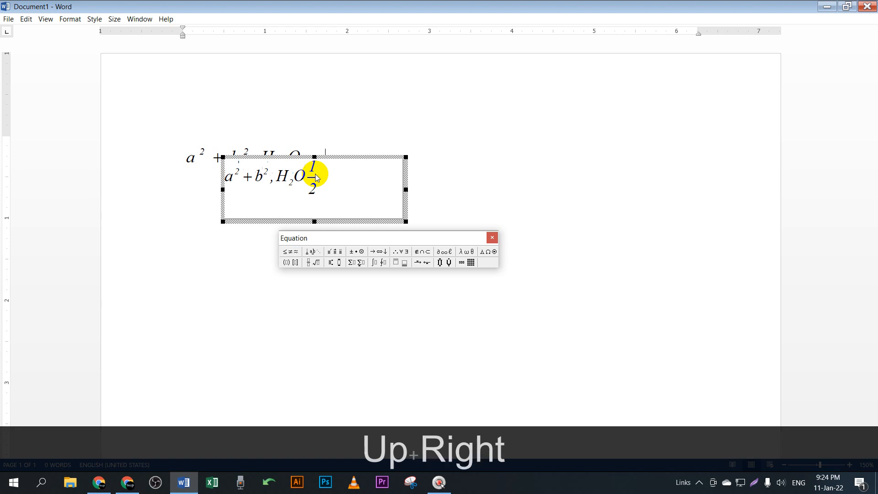
Step: Delete the whole equation, including the leftover empty equation object
{"action": "left_click_drag", "start_coordinate": [316, 178], "coordinate": [218, 169]}
{"action": "key", "text": "BackSpace"}
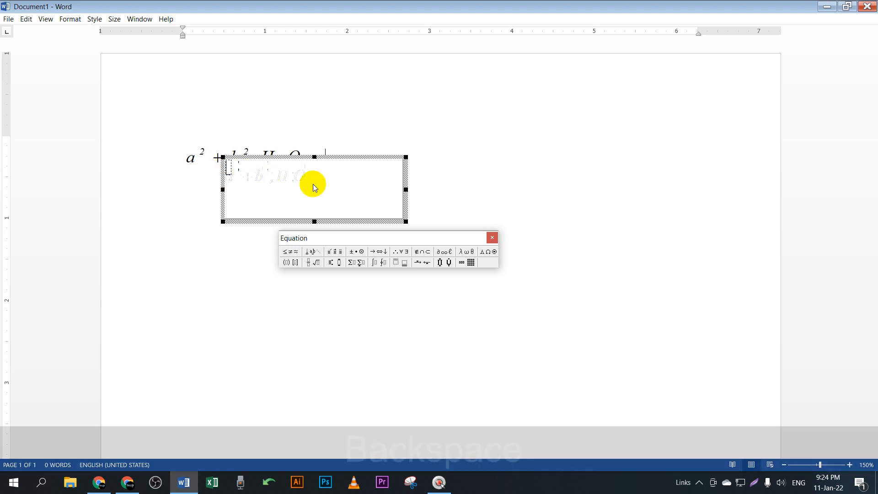
{"action": "left_click", "coordinate": [506, 192]}
{"action": "key", "text": "BackSpace"}
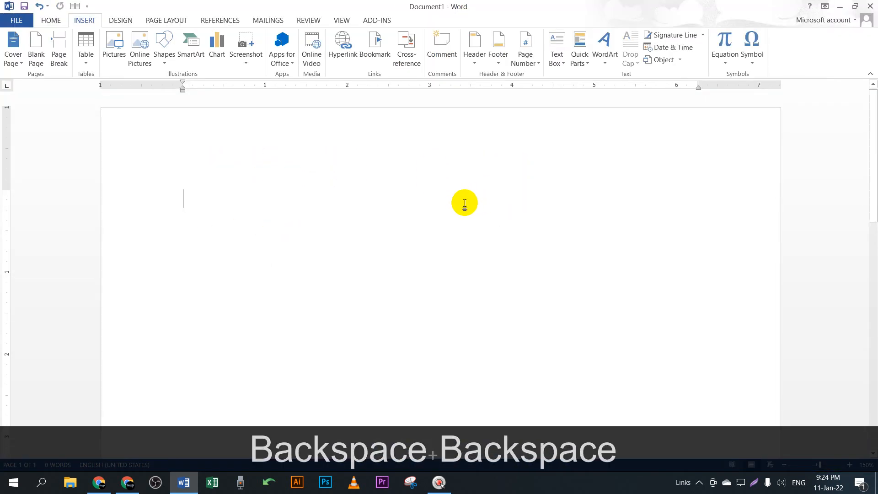
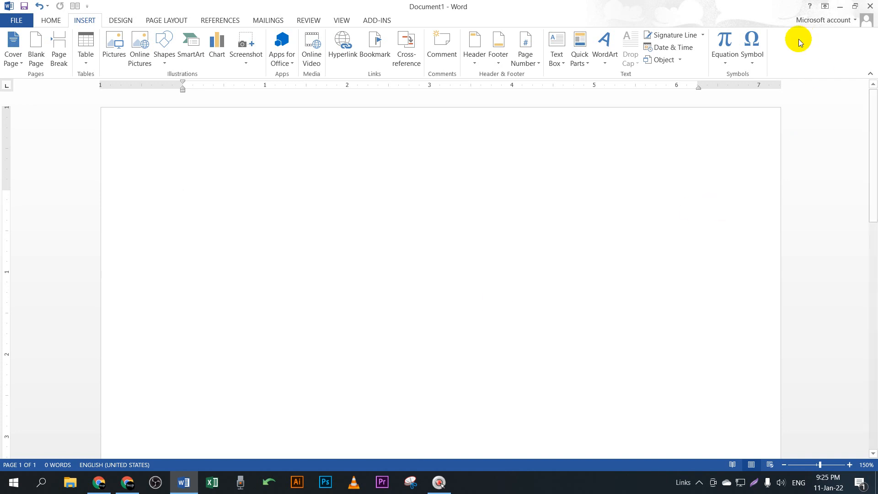
Step: Insert a blank equation placeholder and delete it, then dismiss the Symbol list unused
{"action": "left_click", "coordinate": [725, 65]}
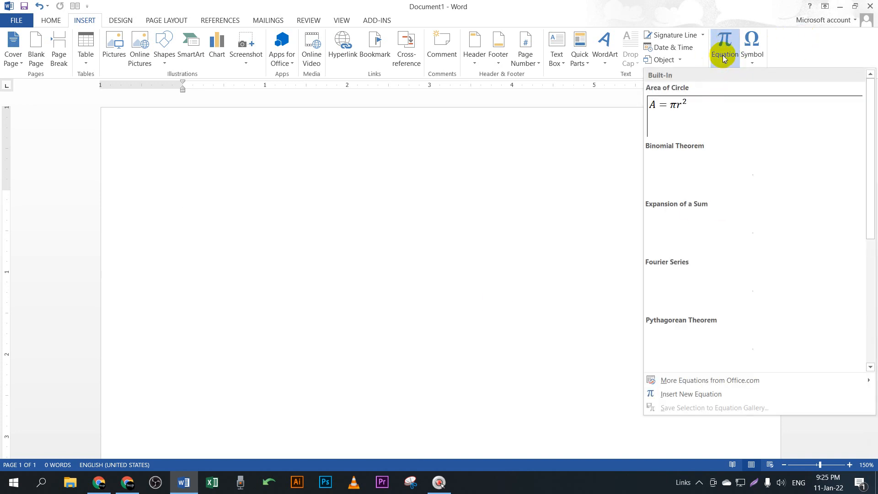
{"action": "left_click", "coordinate": [727, 41]}
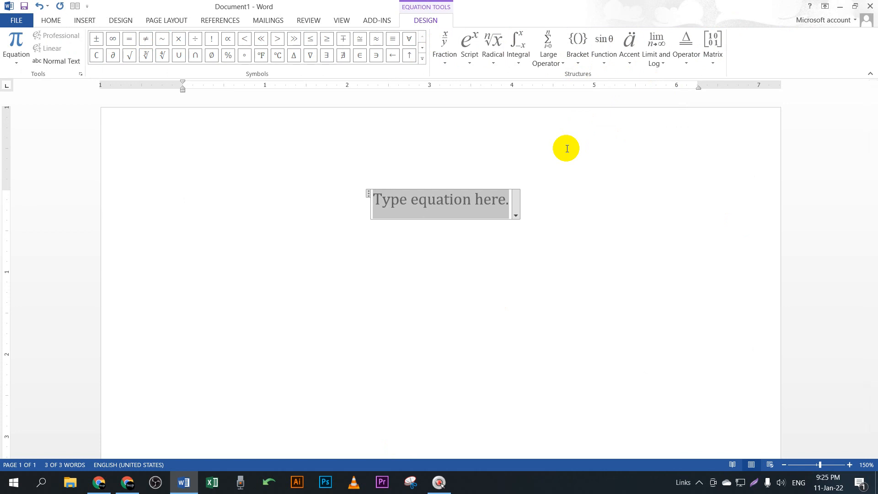
{"action": "left_click", "coordinate": [608, 211]}
{"action": "left_click_drag", "start_coordinate": [551, 219], "coordinate": [327, 173]}
{"action": "key", "text": "BackSpace"}
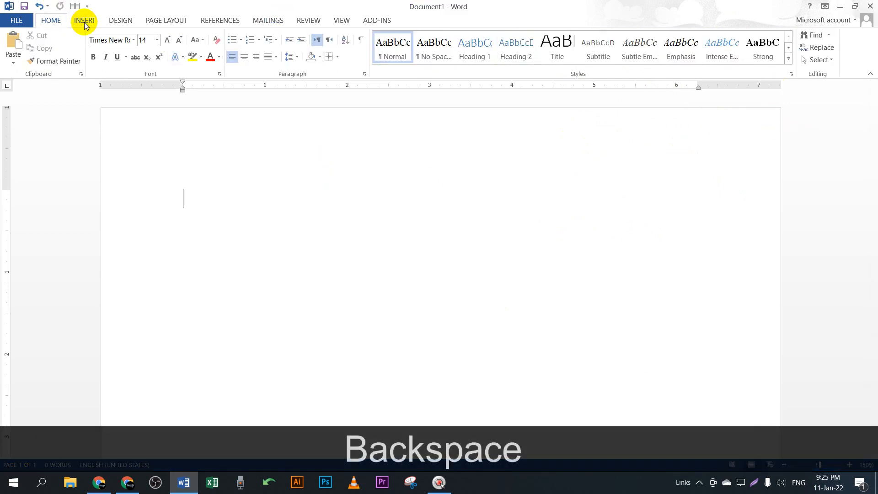
{"action": "left_click", "coordinate": [85, 20]}
{"action": "left_click", "coordinate": [752, 57]}
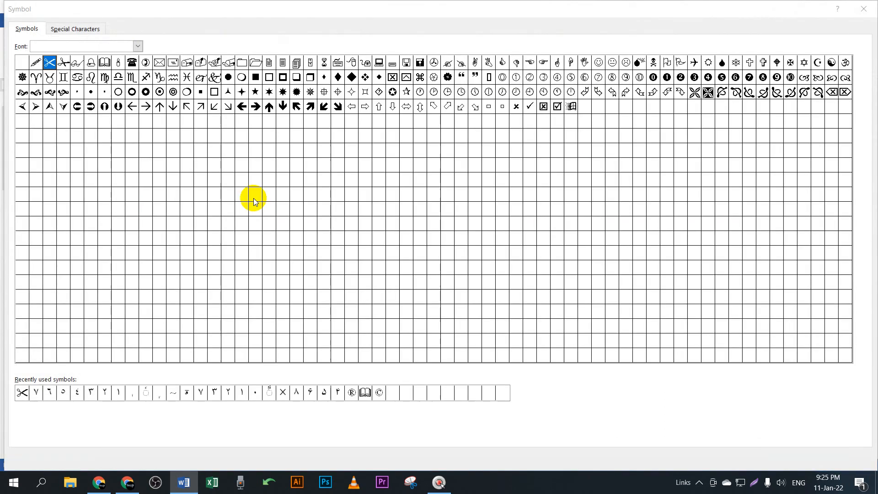
{"action": "left_click", "coordinate": [864, 8]}
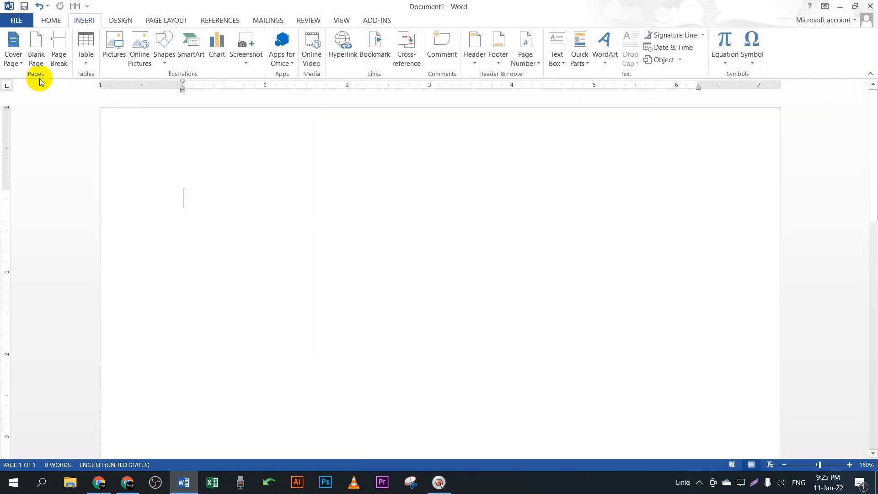
Step: Type a numbered list with items dfggf, skhsda, ddd, ddd, then end the list
{"action": "left_click", "coordinate": [51, 20]}
{"action": "left_click", "coordinate": [248, 42]}
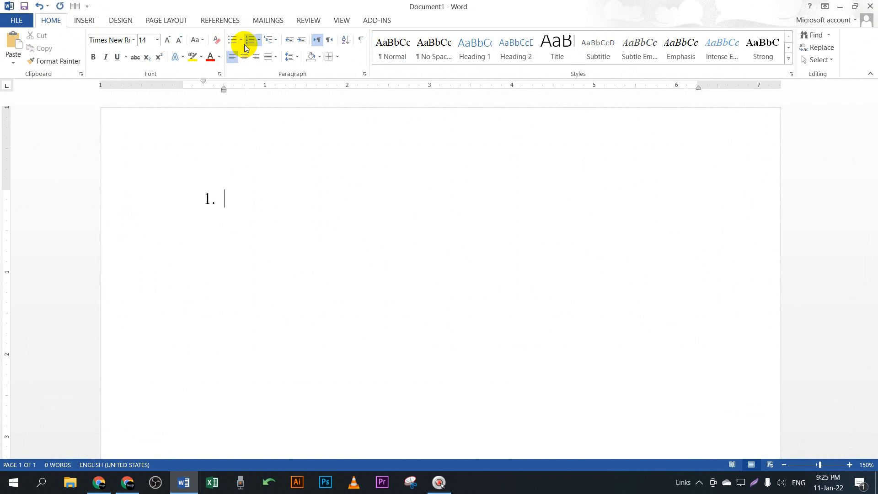
{"action": "type", "text": "dfggf"}
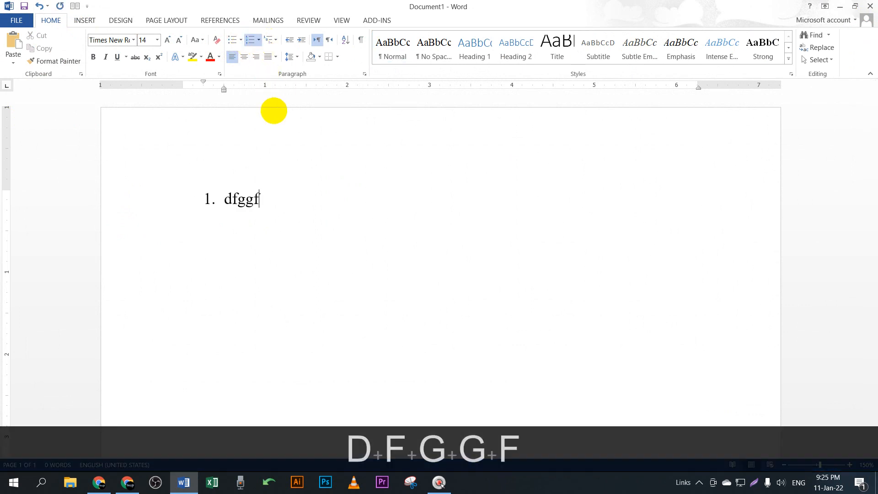
{"action": "key", "text": "Return"}
{"action": "type", "text": "skhsda"}
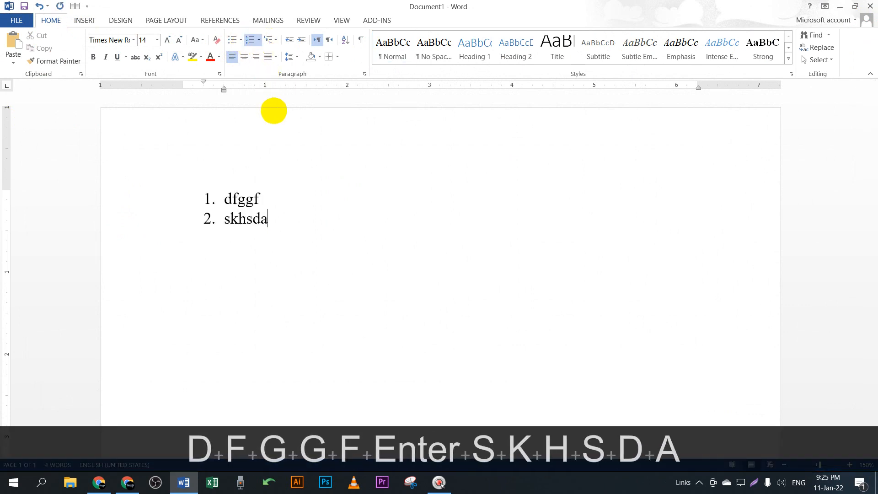
{"action": "key", "text": "Return"}
{"action": "type", "text": "ddd"}
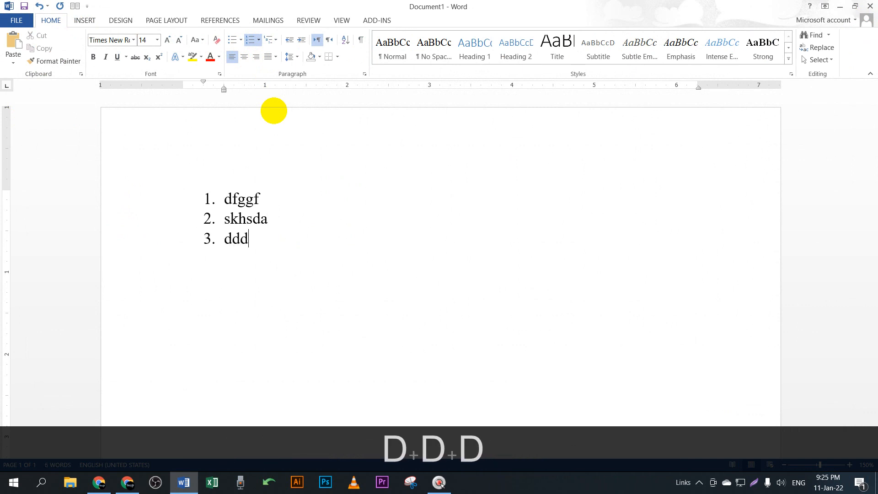
{"action": "key", "text": "Return"}
{"action": "type", "text": "ddd"}
{"action": "key", "text": "Return"}
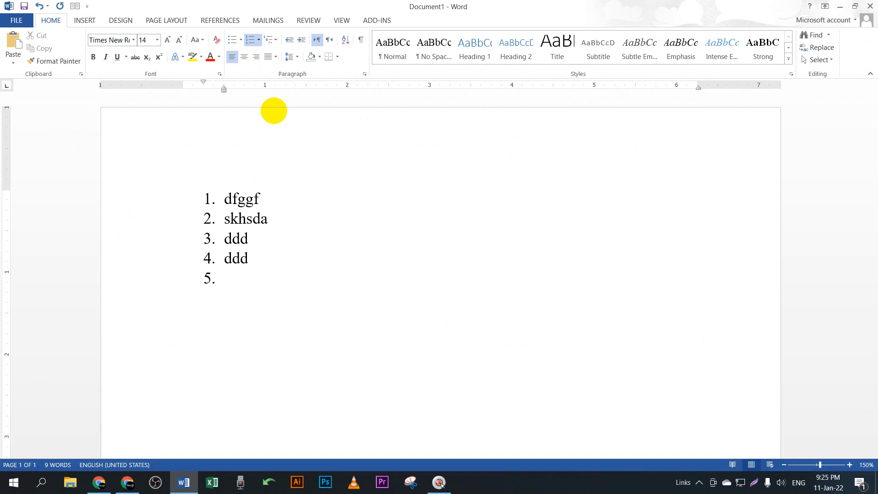
{"action": "key", "text": "Return"}
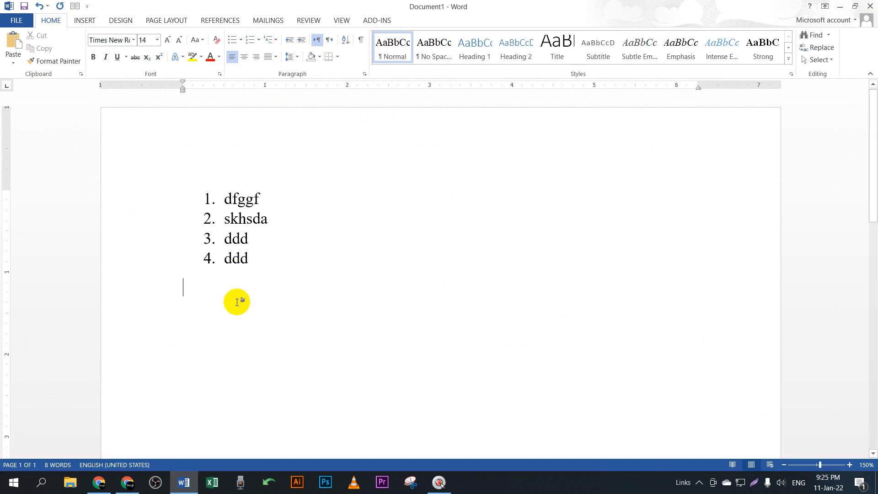
Step: Fix the end of the numbered list and adjust its paragraph indent
{"action": "key", "text": "BackSpace"}
{"action": "key", "text": "BackSpace"}
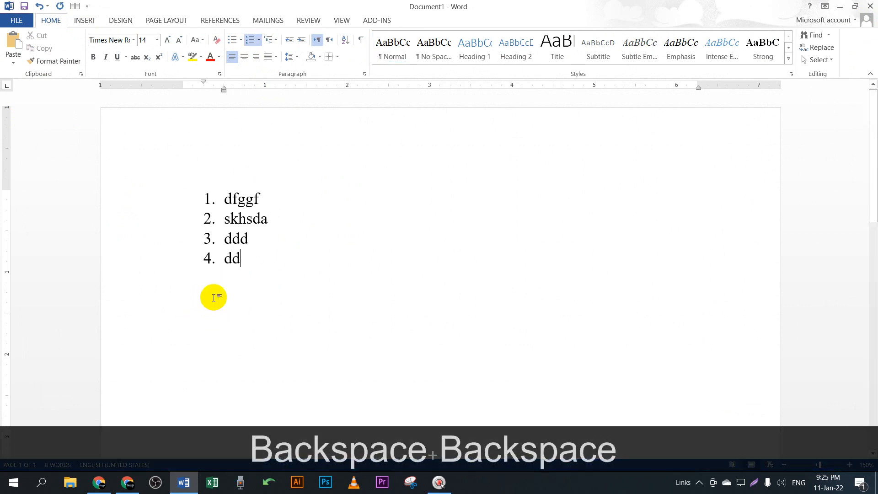
{"action": "key", "text": "Return"}
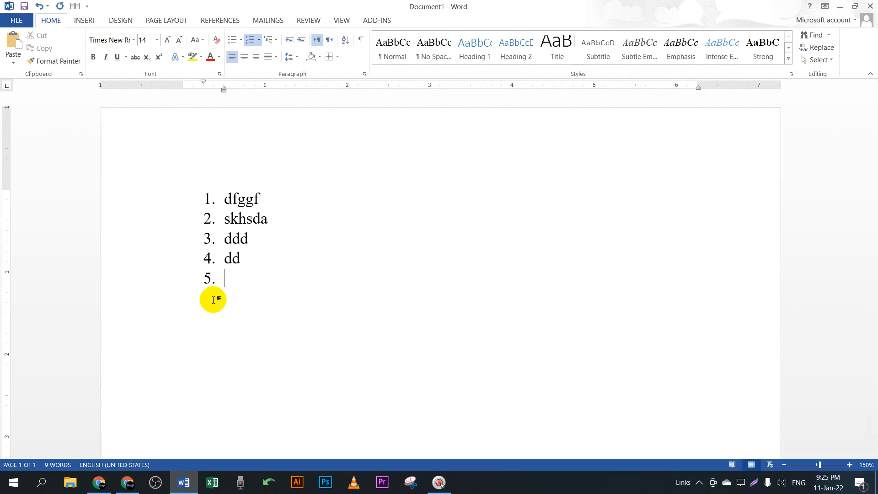
{"action": "key", "text": "Return"}
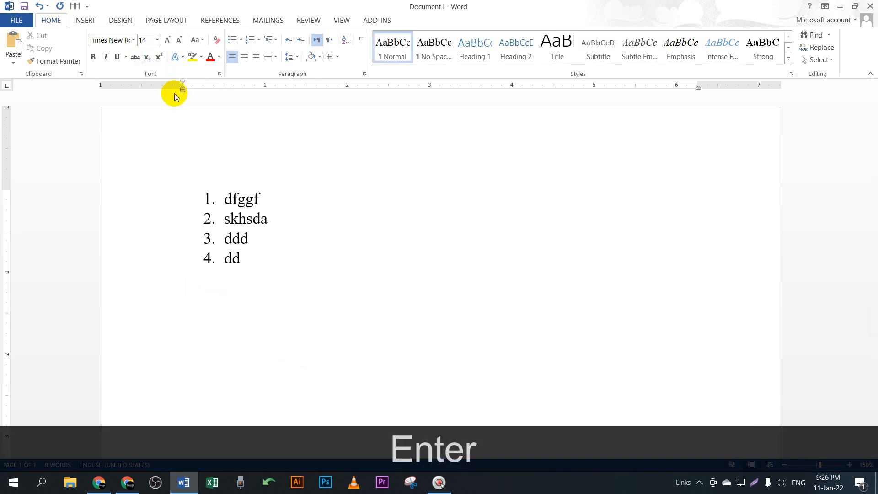
{"action": "mouse_move", "coordinate": [184, 83]}
{"action": "left_mouse_down"}
{"action": "mouse_move", "coordinate": [204, 86]}
{"action": "mouse_move", "coordinate": [177, 82]}
{"action": "mouse_move", "coordinate": [182, 90]}
{"action": "left_mouse_up"}
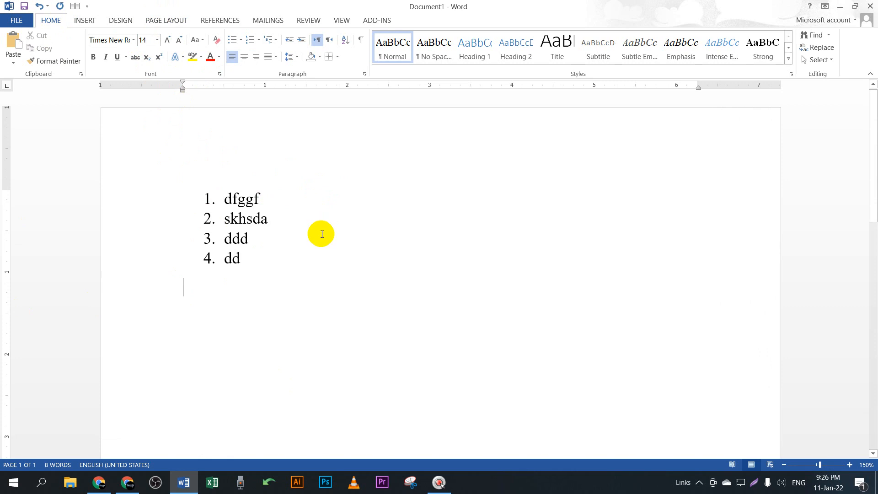
Step: Select all and delete the list text, then dismiss the bullet styles unused
{"action": "key", "text": "ctrl"}
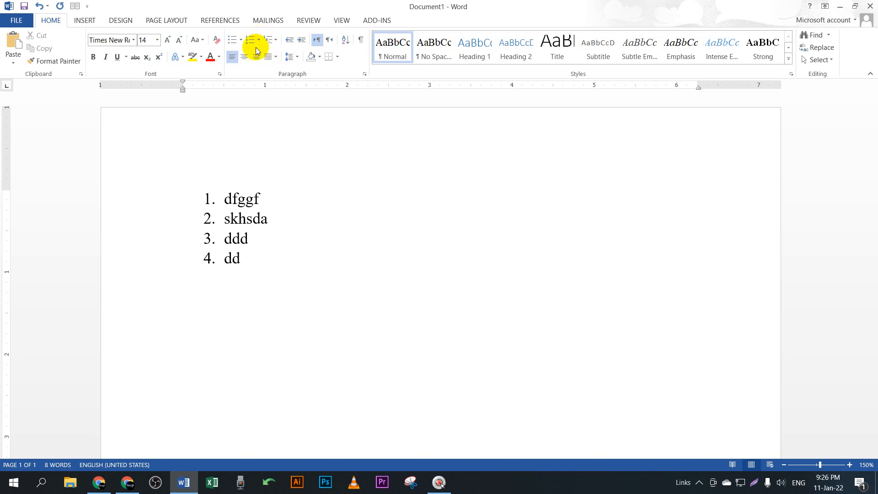
{"action": "key", "text": "ctrl+a"}
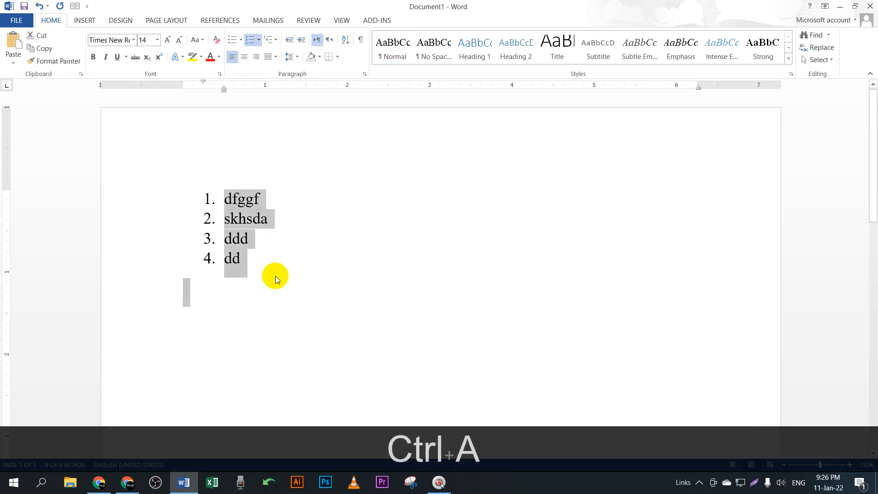
{"action": "key", "text": "BackSpace"}
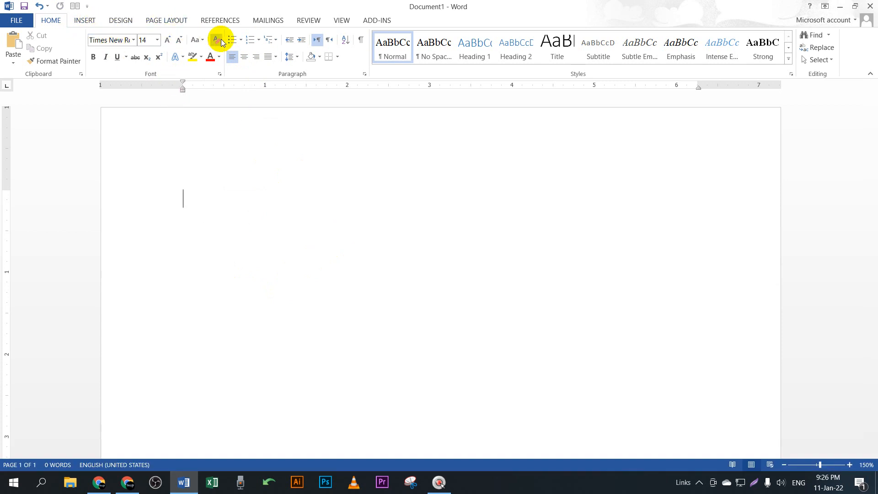
{"action": "left_click", "coordinate": [241, 40]}
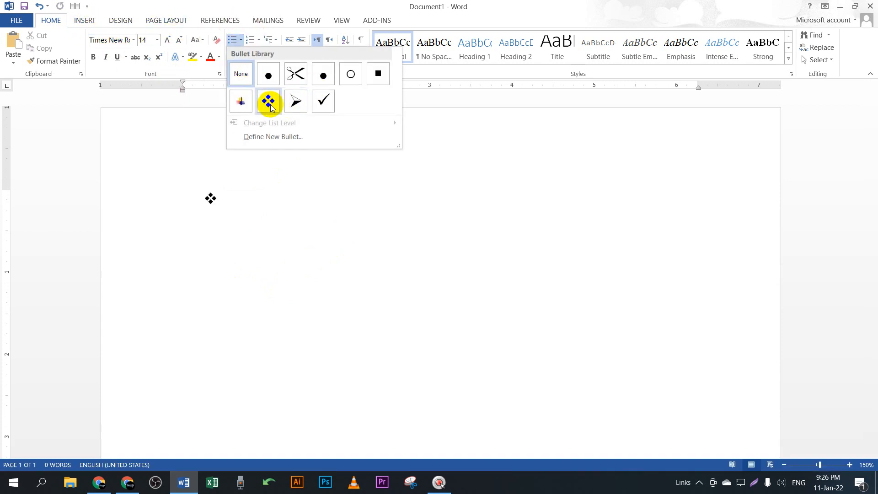
{"action": "left_click", "coordinate": [256, 219]}
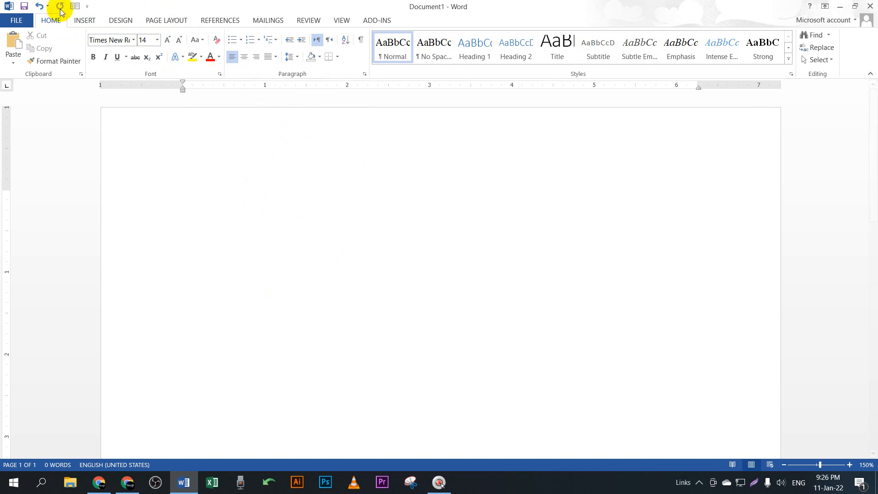
Step: Insert the Black Up-Pointing Triangle (25B2) from the (normal text) font via More Symbols
{"action": "left_click", "coordinate": [84, 20]}
{"action": "left_click", "coordinate": [750, 60]}
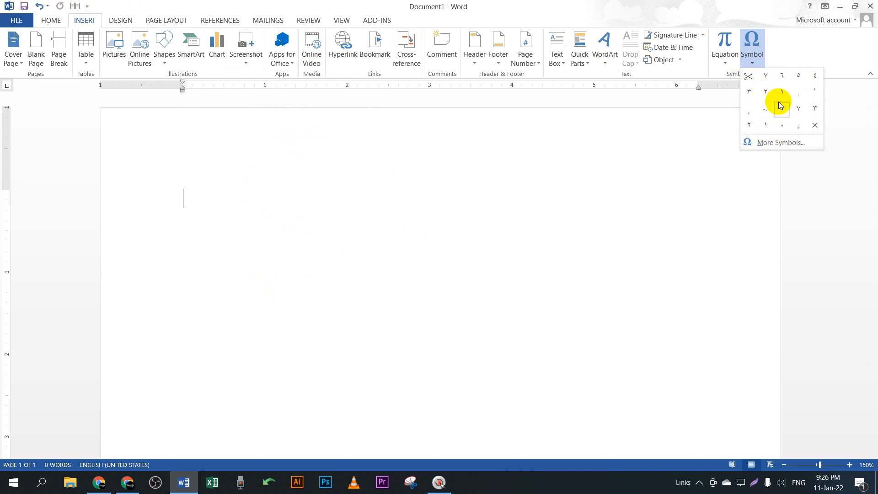
{"action": "left_click", "coordinate": [769, 143]}
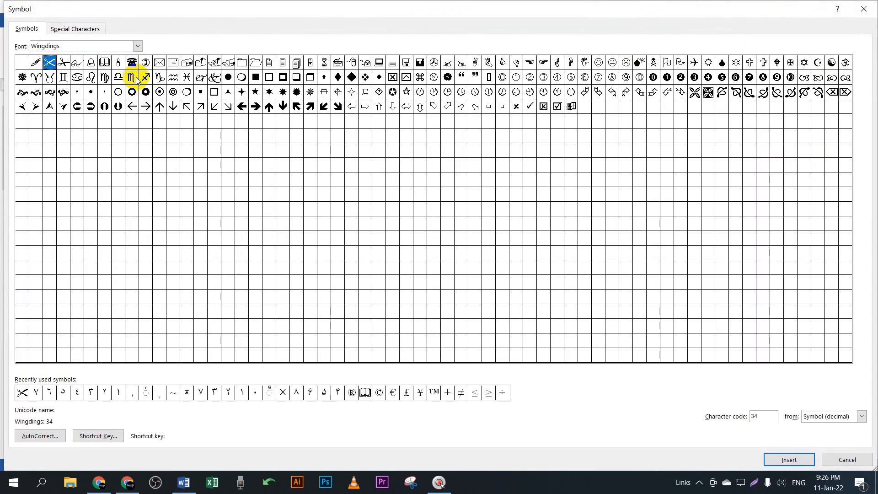
{"action": "left_click", "coordinate": [138, 45]}
{"action": "left_click_drag", "start_coordinate": [137, 95], "coordinate": [133, 43]}
{"action": "left_click", "coordinate": [55, 61]}
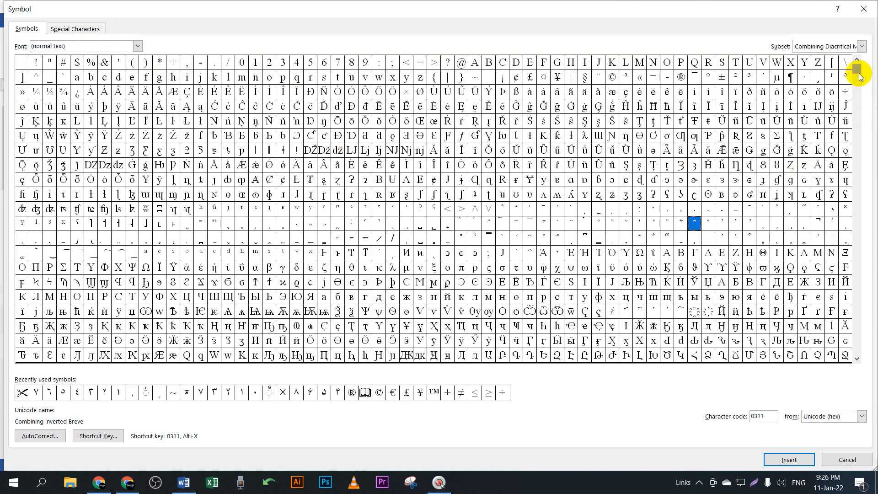
{"action": "left_click", "coordinate": [860, 339]}
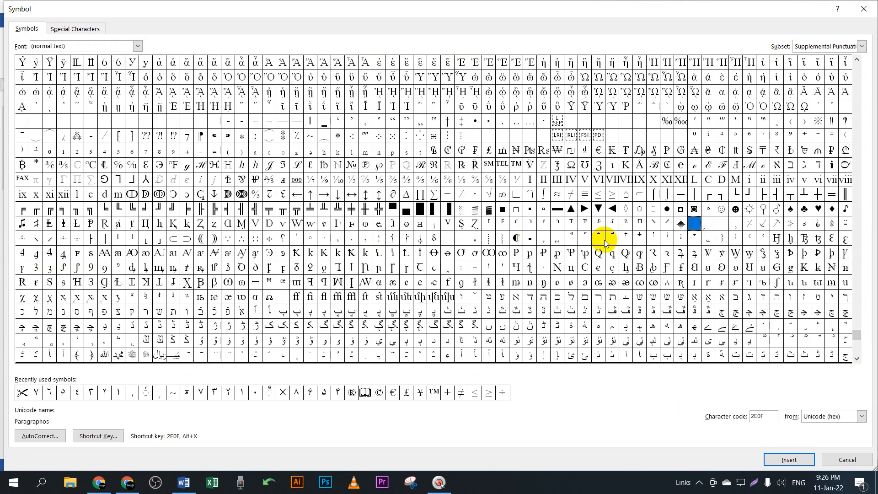
{"action": "left_click", "coordinate": [570, 209]}
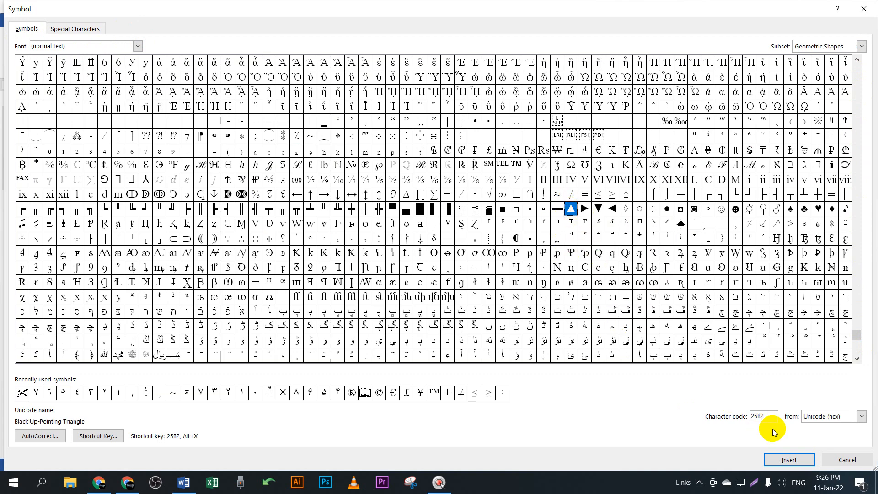
{"action": "left_click", "coordinate": [787, 461]}
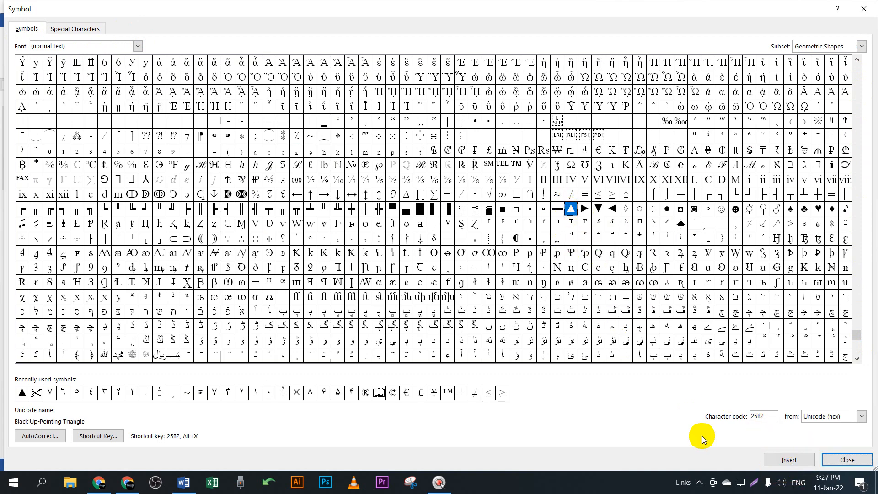
{"action": "left_click", "coordinate": [864, 8]}
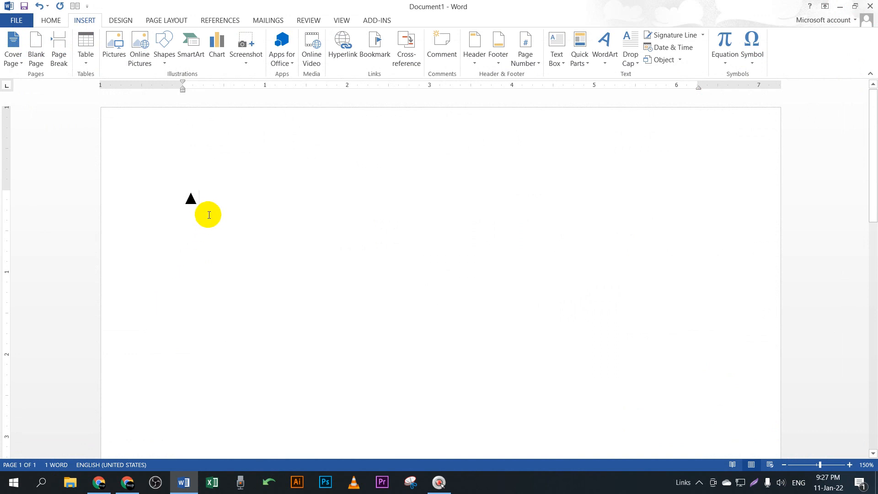
{"action": "left_click_drag", "start_coordinate": [209, 215], "coordinate": [149, 201]}
{"action": "left_click", "coordinate": [276, 221]}
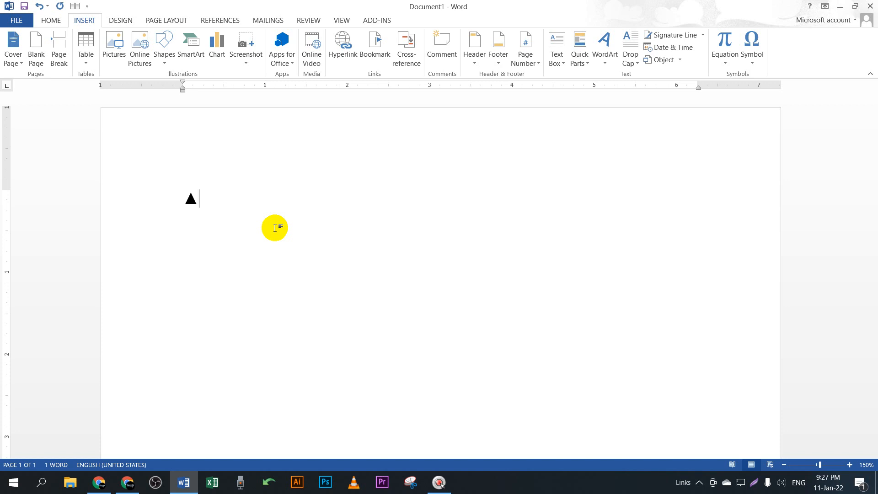
{"action": "key", "text": "BackSpace"}
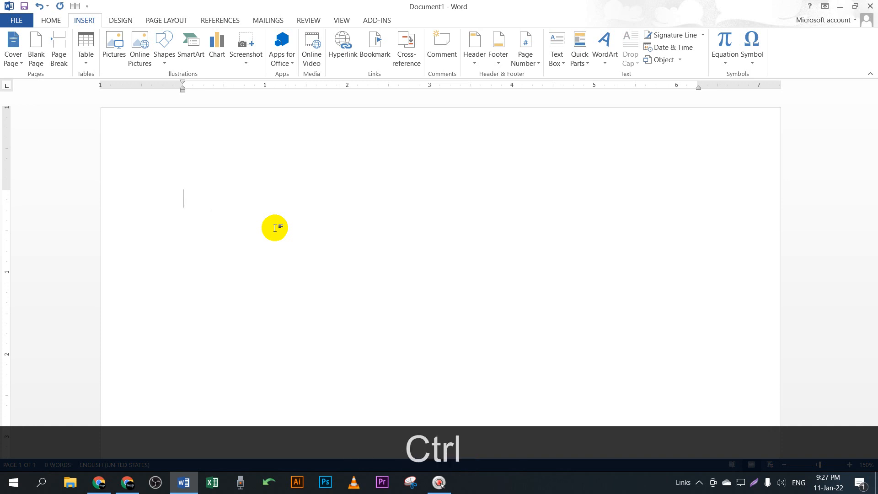
{"action": "key", "text": "ctrl+shift+space"}
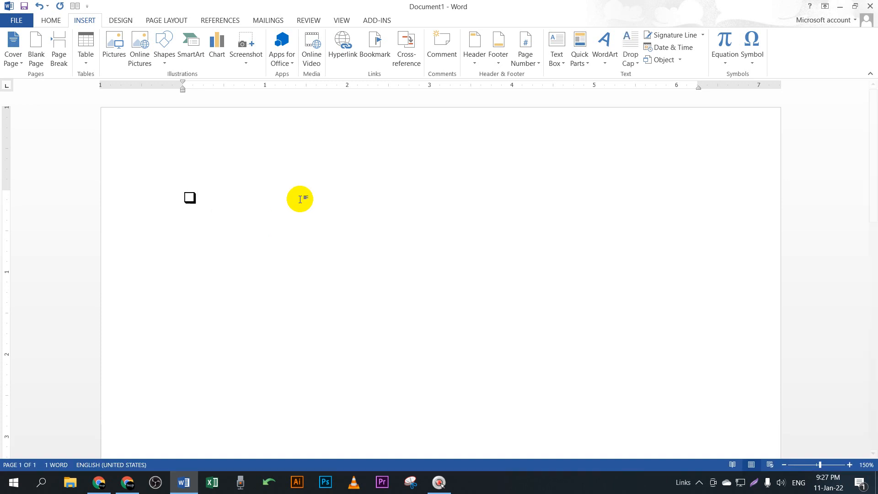
{"action": "left_click", "coordinate": [167, 195]}
{"action": "left_click", "coordinate": [217, 199]}
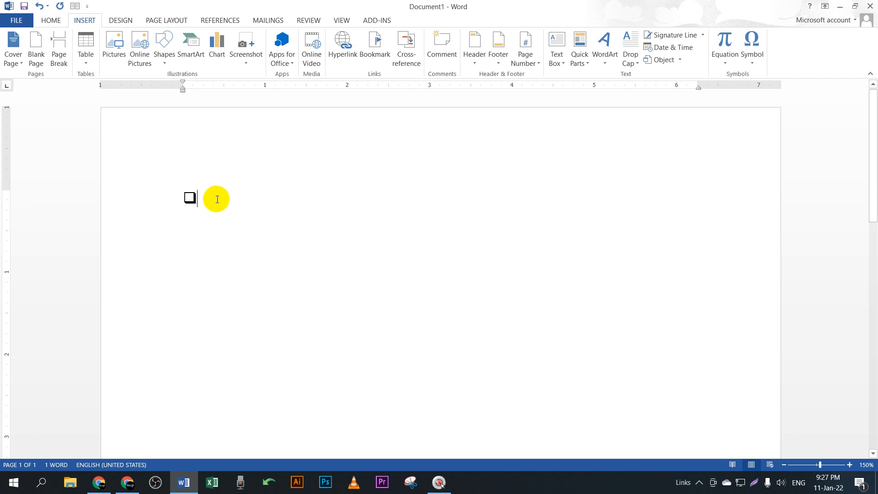
{"action": "key", "text": "Tab"}
{"action": "type", "text": "fdgfd"}
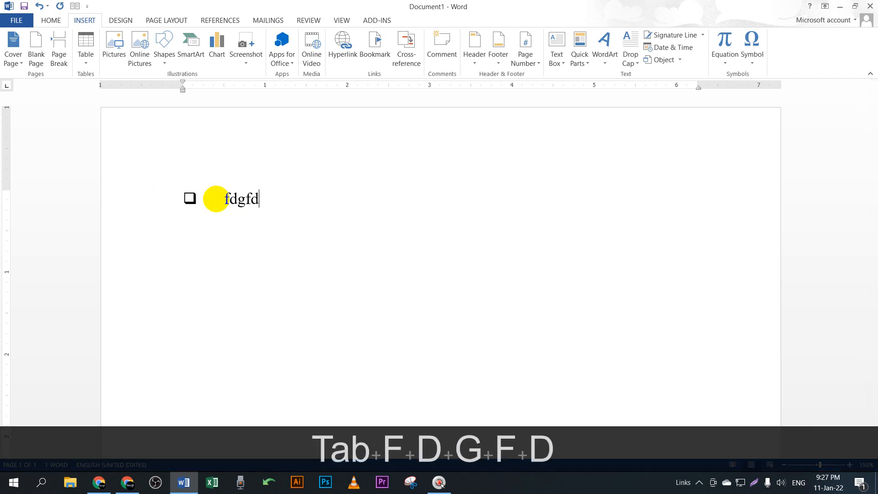
{"action": "key", "text": "BackSpace"}
{"action": "key", "text": "BackSpace"}
{"action": "key", "text": "BackSpace"}
{"action": "key", "text": "BackSpace"}
{"action": "key", "text": "BackSpace"}
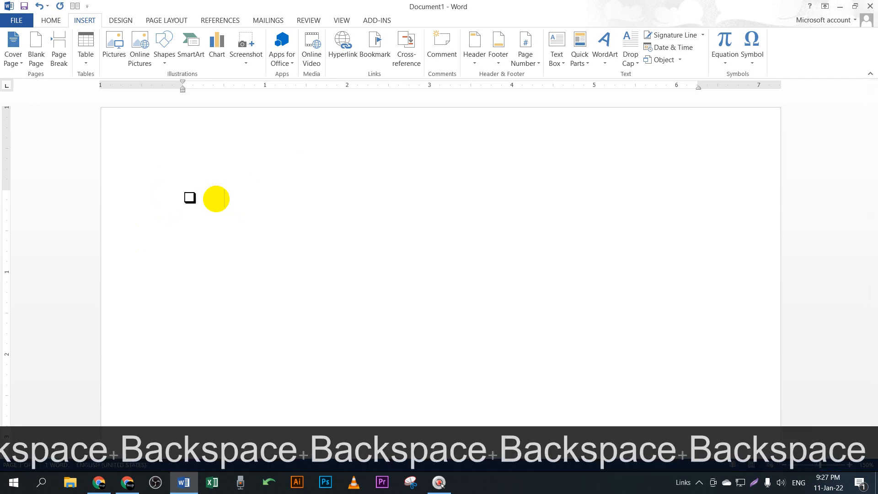
{"action": "key", "text": "BackSpace"}
{"action": "key", "text": "BackSpace"}
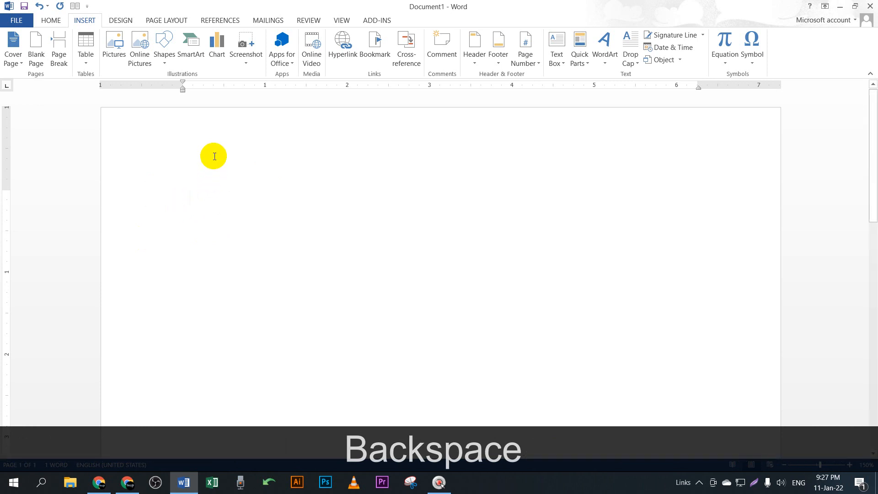
{"action": "key", "text": "ctrl+shift"}
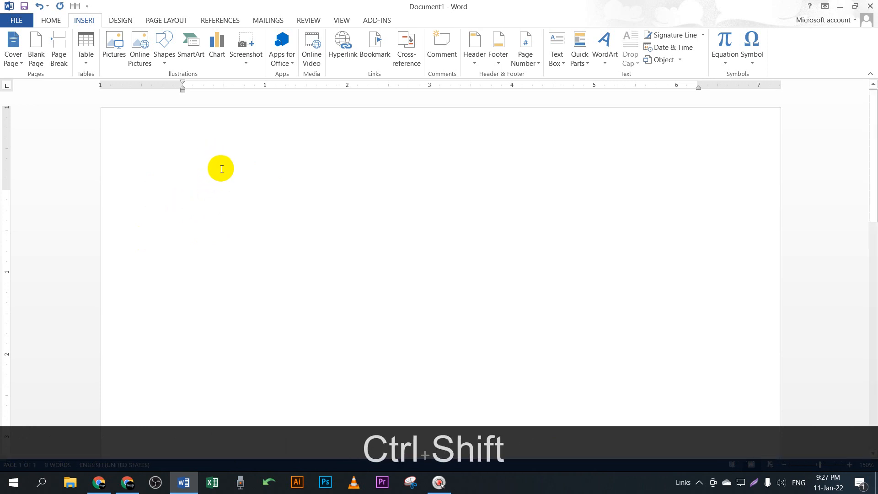
{"action": "key", "text": "ctrl+shift+space"}
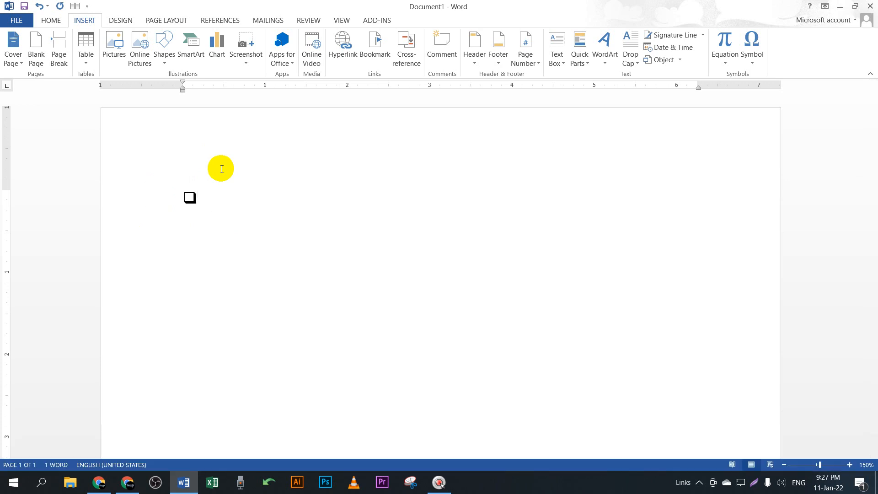
{"action": "key", "text": "BackSpace"}
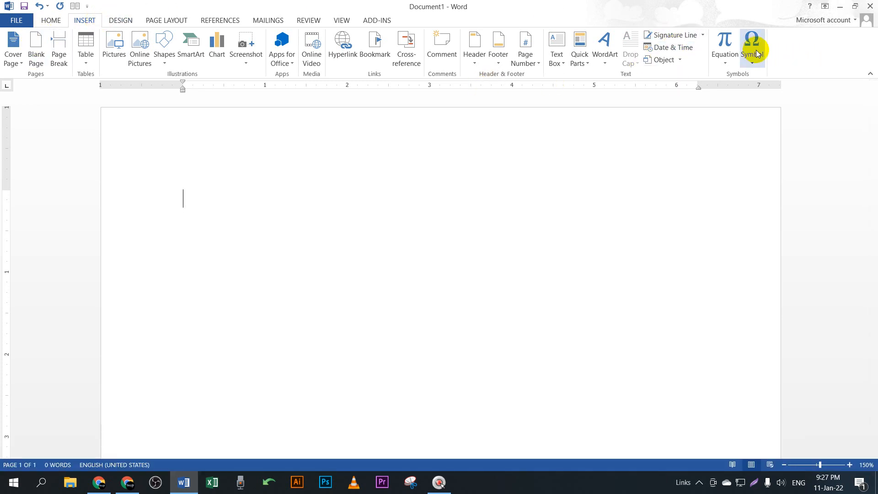
{"action": "left_click", "coordinate": [127, 482]}
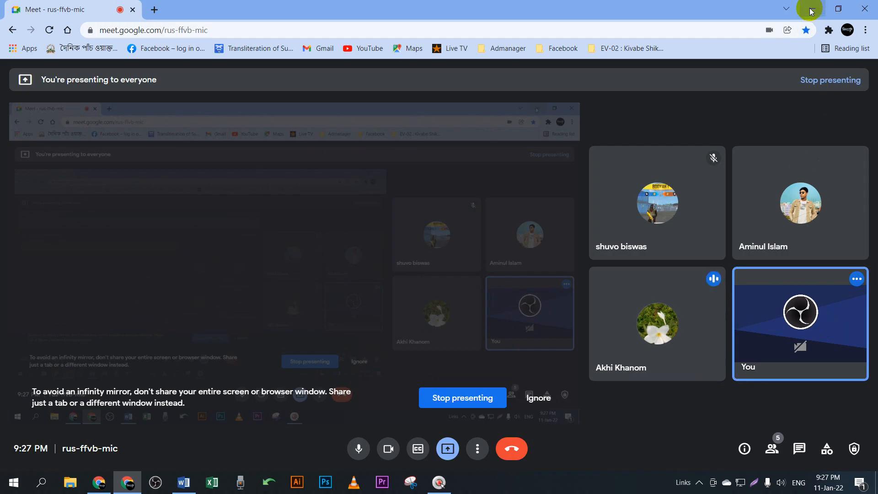
{"action": "left_click", "coordinate": [811, 10]}
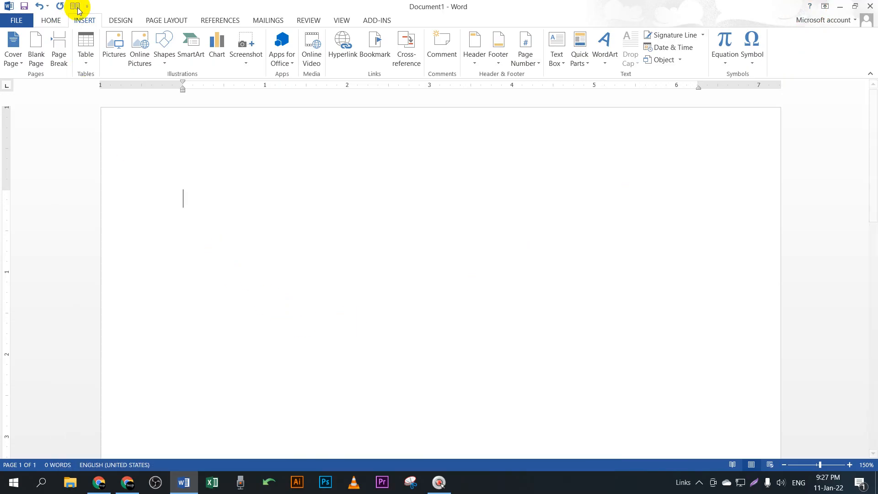
Step: Open More Symbols and select the White Smiling Face character (263A)
{"action": "left_click", "coordinate": [755, 59]}
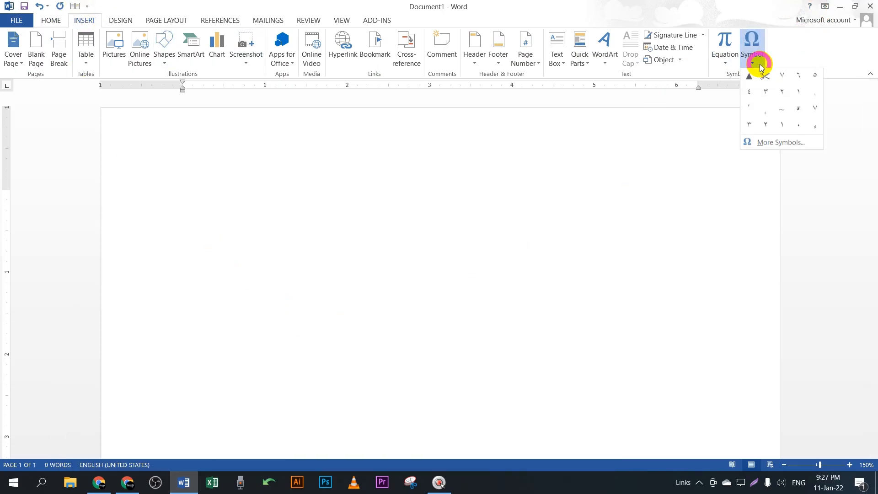
{"action": "left_click", "coordinate": [794, 142]}
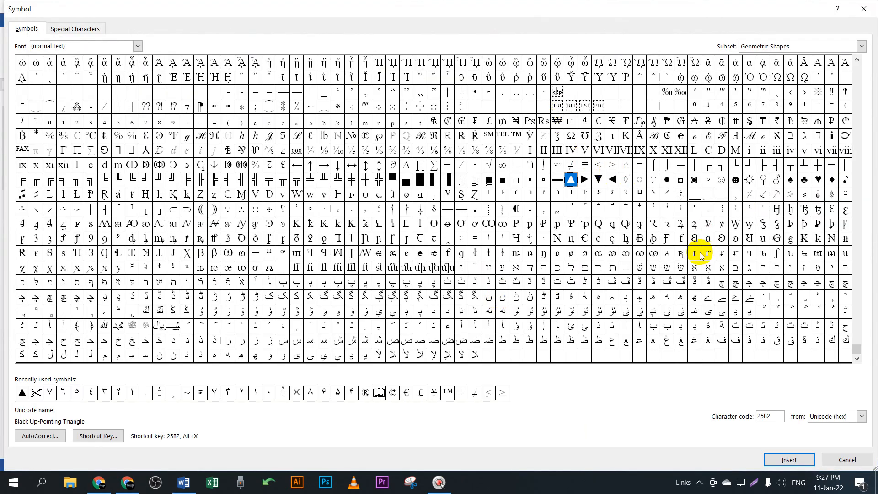
{"action": "left_click", "coordinate": [722, 180]}
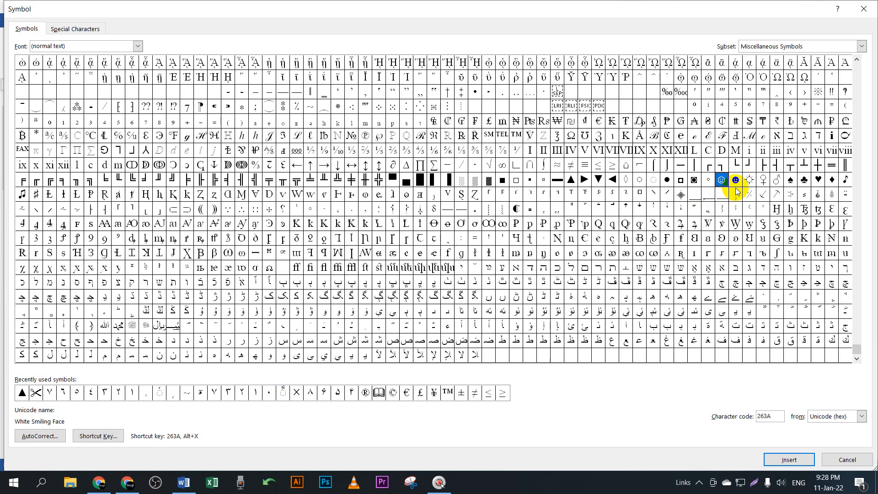
{"action": "left_click", "coordinate": [722, 181]}
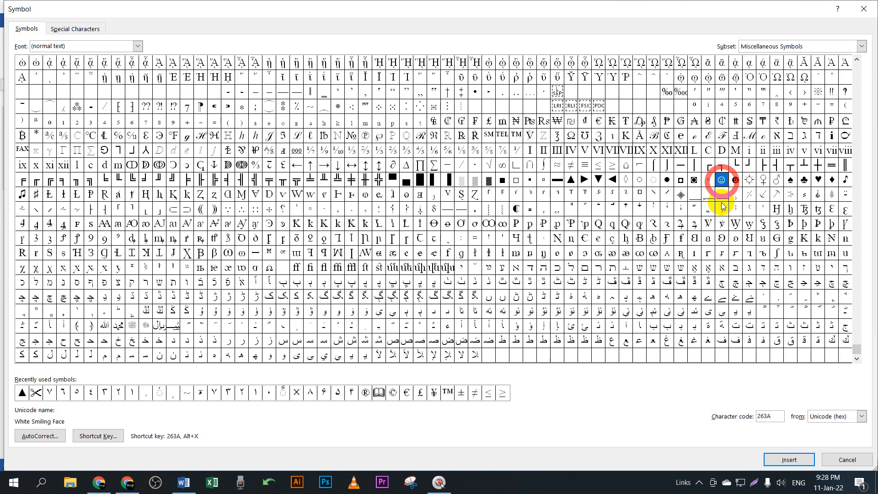
{"action": "left_click", "coordinate": [721, 197]}
{"action": "left_click", "coordinate": [720, 174]}
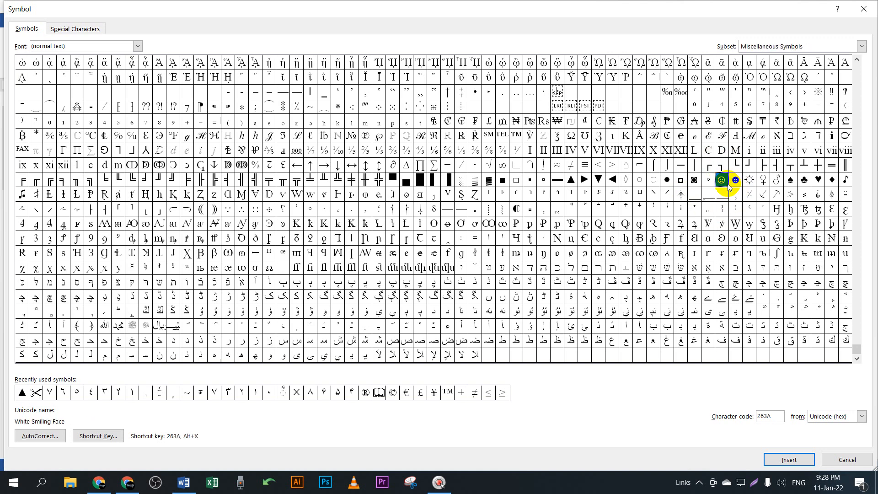
Step: Assign the shortcut Alt+Ctrl+Shift+Space to the White Smiling Face symbol
{"action": "left_click", "coordinate": [100, 436]}
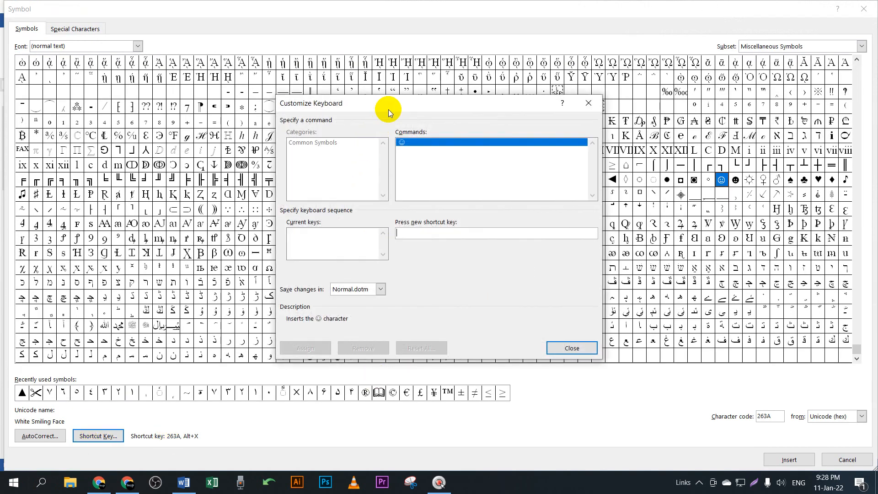
{"action": "left_click_drag", "start_coordinate": [390, 103], "coordinate": [354, 47]}
{"action": "left_click_drag", "start_coordinate": [412, 48], "coordinate": [436, 68]}
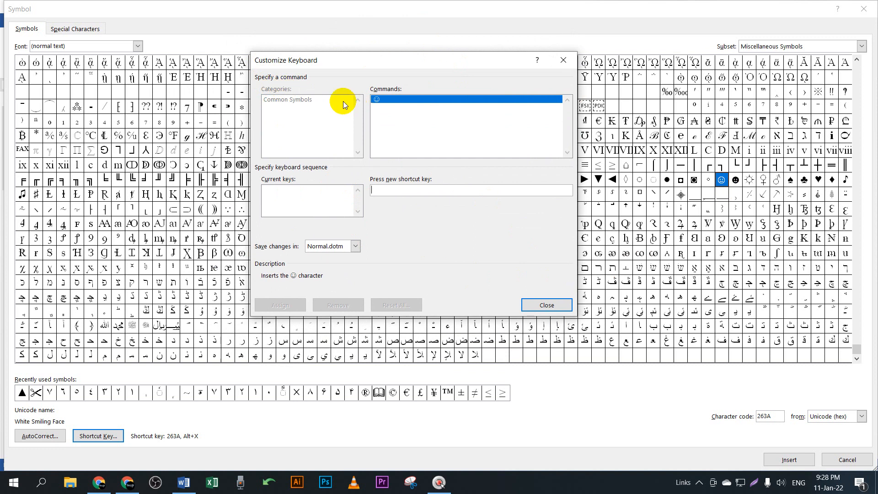
{"action": "left_click", "coordinate": [380, 99]}
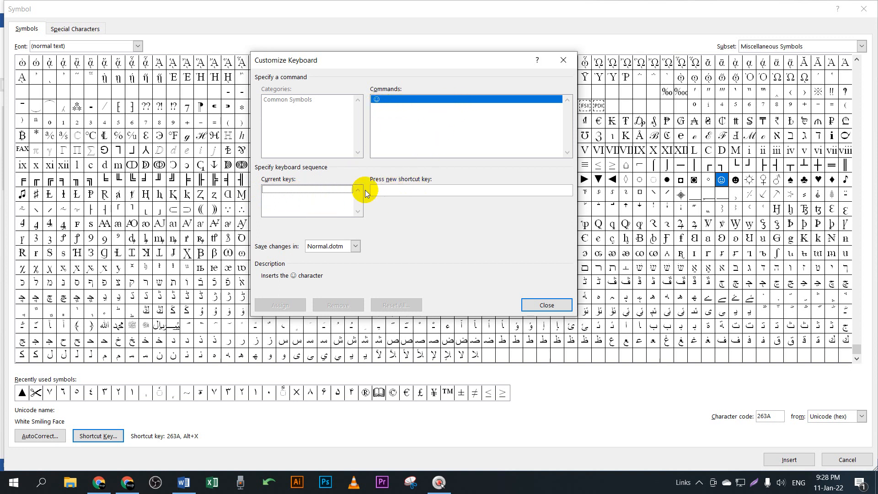
{"action": "left_click", "coordinate": [388, 190]}
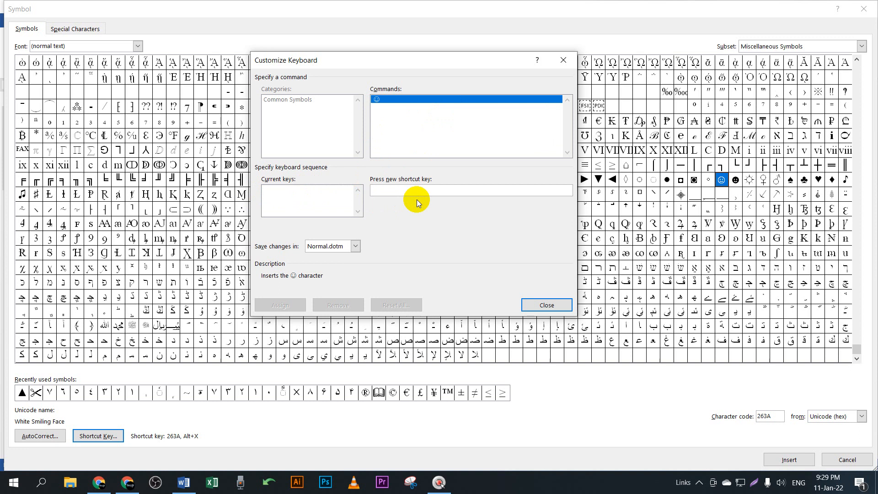
{"action": "key", "text": "ctrl+alt+shift+space"}
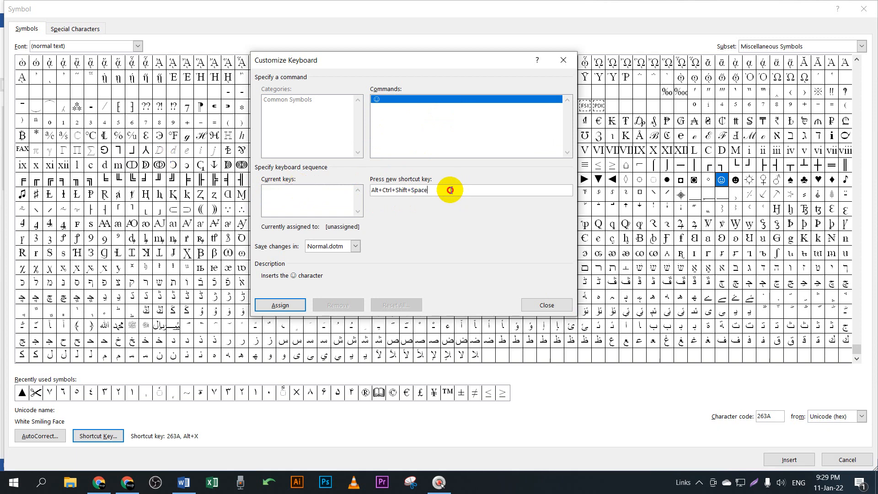
{"action": "left_click_drag", "start_coordinate": [451, 190], "coordinate": [356, 192]}
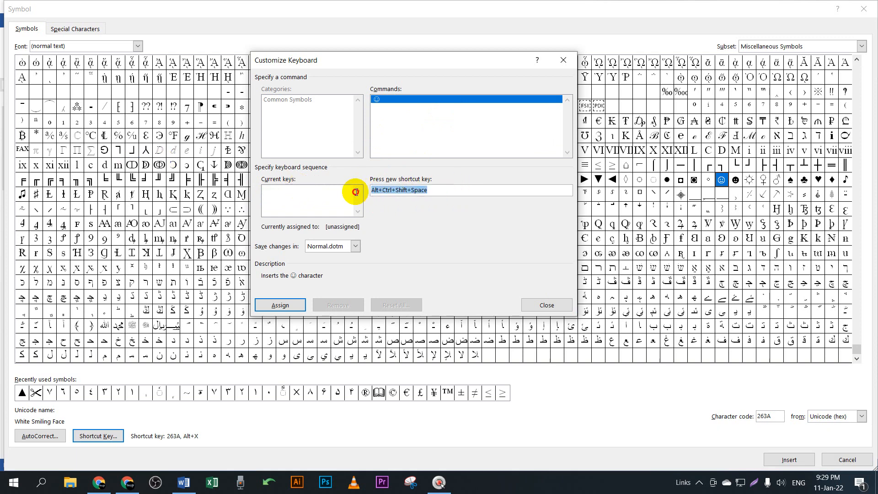
{"action": "left_click", "coordinate": [286, 306]}
{"action": "left_click", "coordinate": [547, 305]}
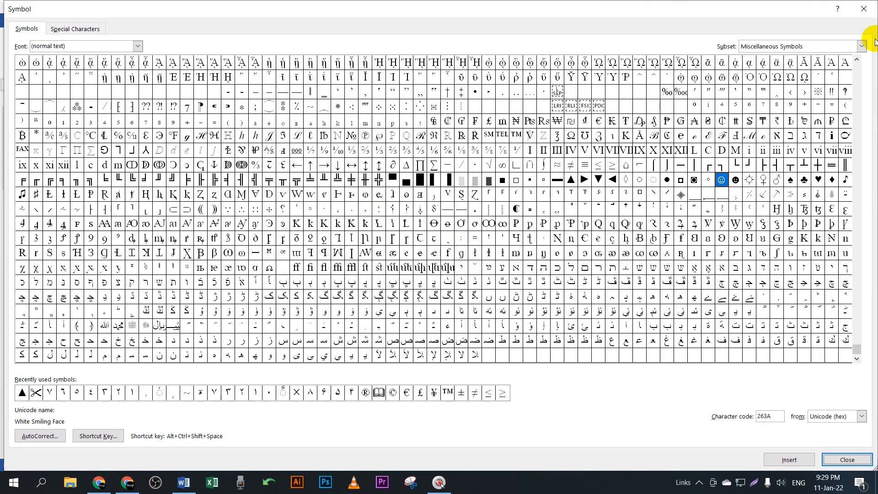
Step: Close the Symbol dialog, insert the smiley with Alt+Ctrl+Shift+Space, and select it
{"action": "left_click", "coordinate": [864, 9]}
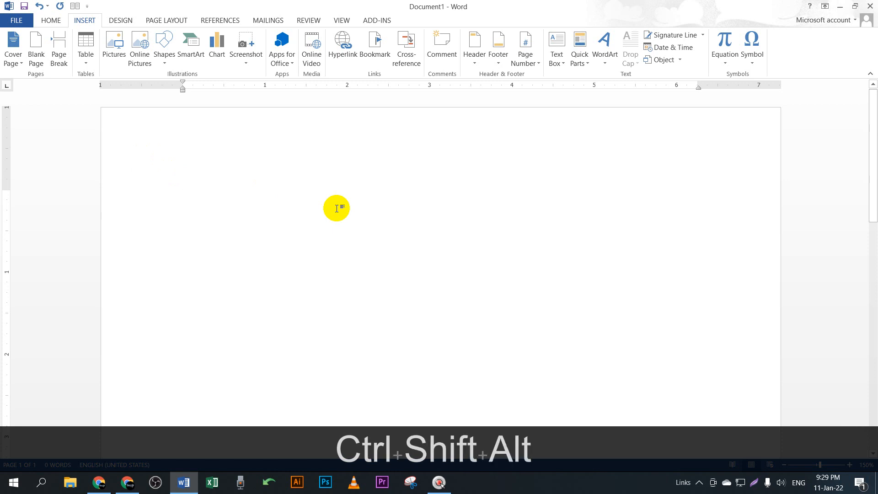
{"action": "key", "text": "ctrl+shift+alt+space"}
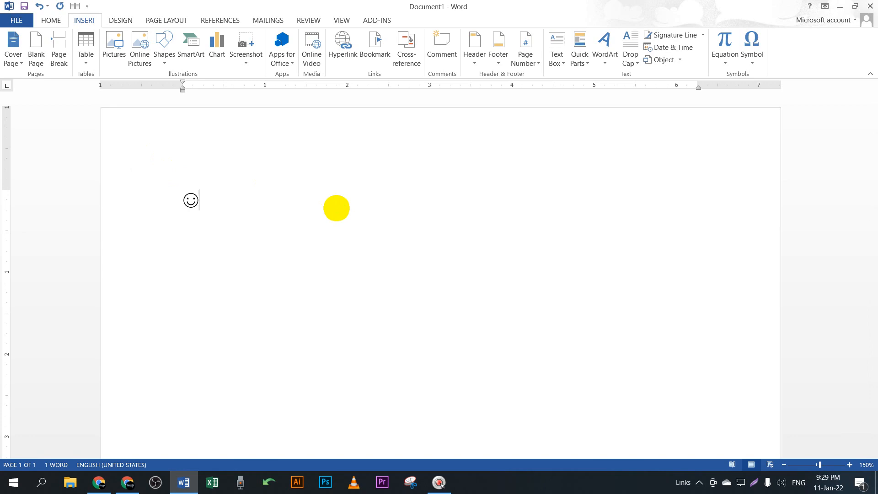
{"action": "left_click", "coordinate": [127, 482]}
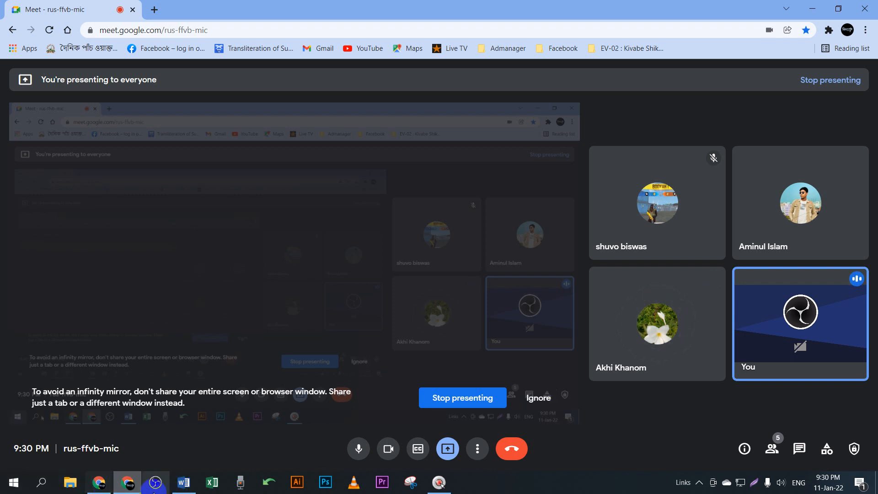
{"action": "left_click", "coordinate": [183, 482]}
{"action": "left_click_drag", "start_coordinate": [196, 198], "coordinate": [172, 202]}
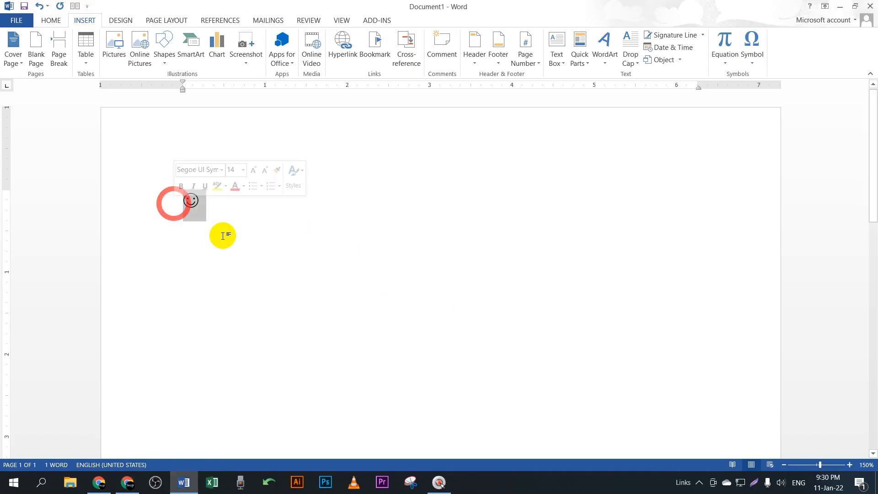
Step: Reselect the smiley on the page and open the Symbol quick list
{"action": "left_click", "coordinate": [325, 224]}
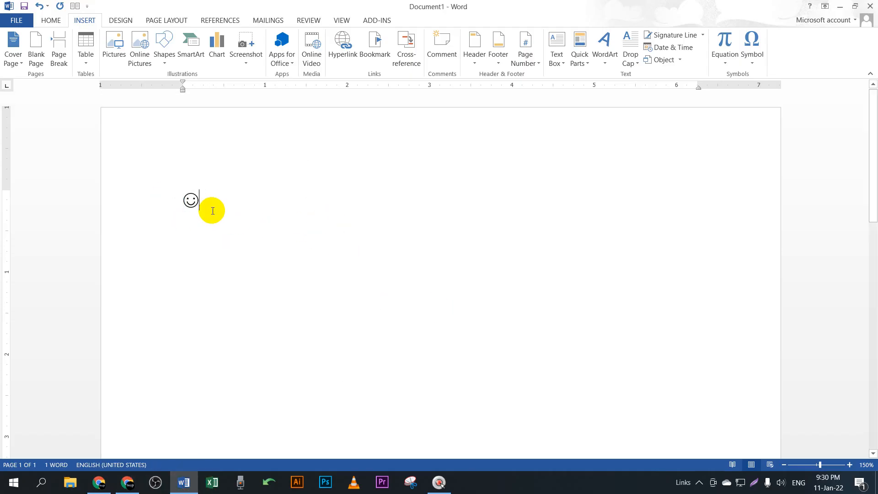
{"action": "left_click_drag", "start_coordinate": [215, 206], "coordinate": [172, 194]}
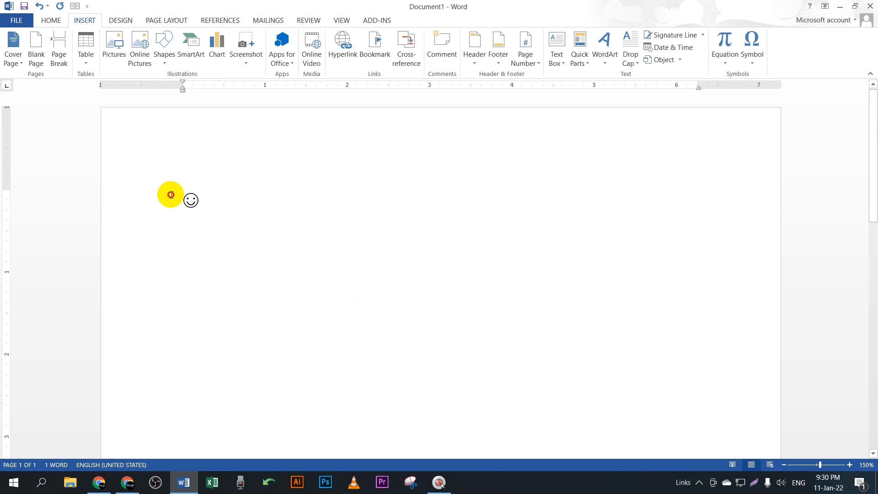
{"action": "left_click", "coordinate": [277, 213]}
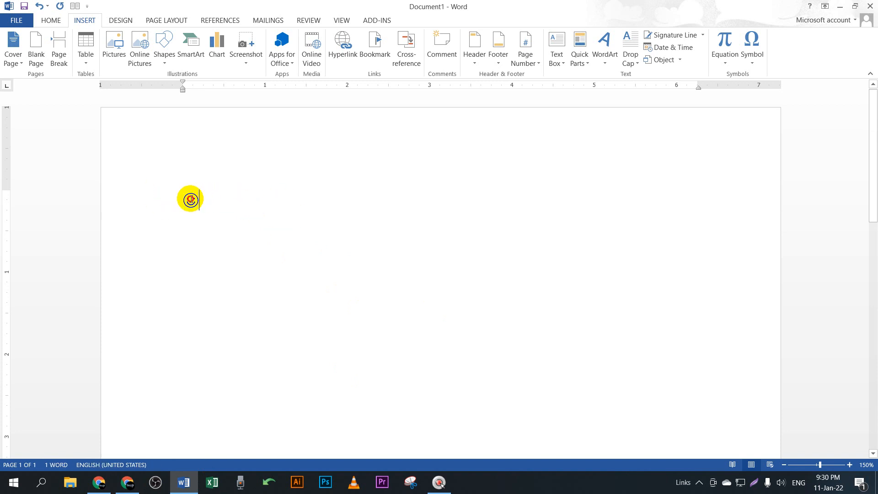
{"action": "left_click_drag", "start_coordinate": [189, 200], "coordinate": [196, 200]}
{"action": "left_click", "coordinate": [241, 212]}
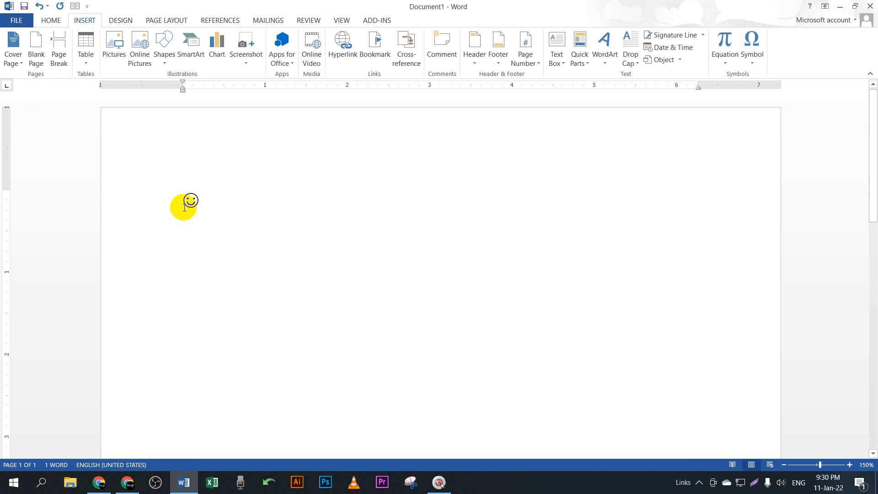
{"action": "left_click_drag", "start_coordinate": [189, 201], "coordinate": [196, 202]}
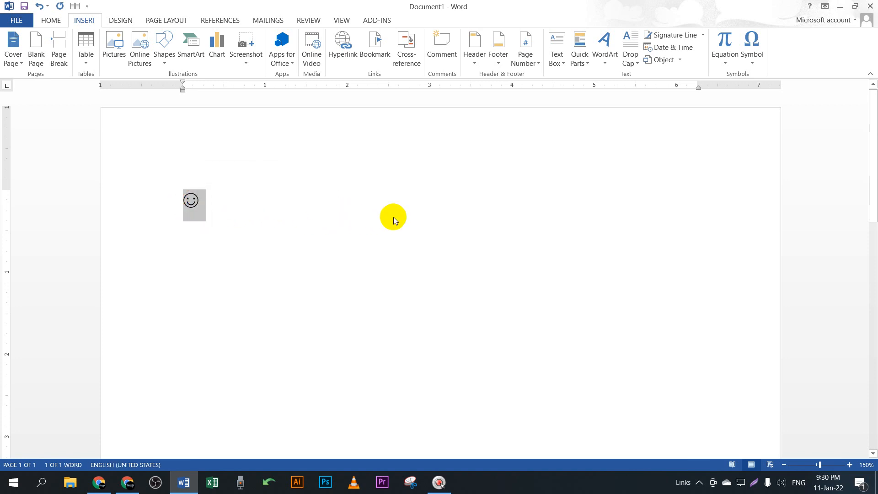
{"action": "left_click", "coordinate": [394, 220]}
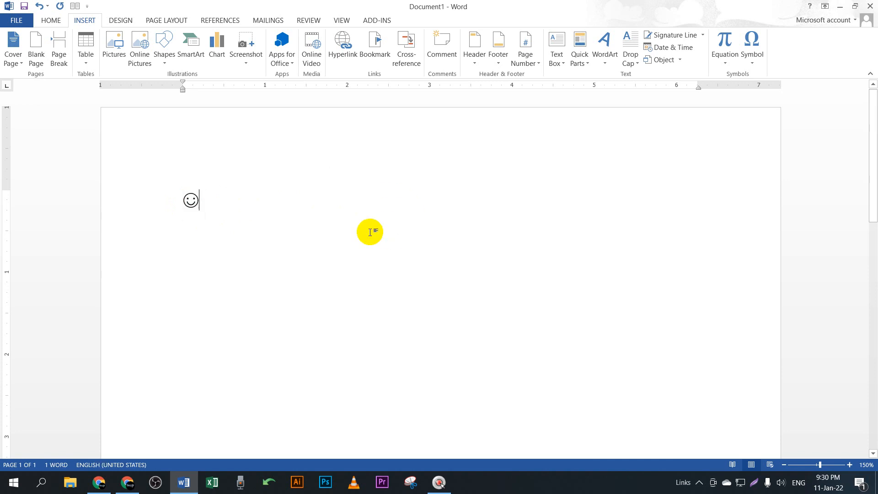
{"action": "left_click", "coordinate": [200, 203]}
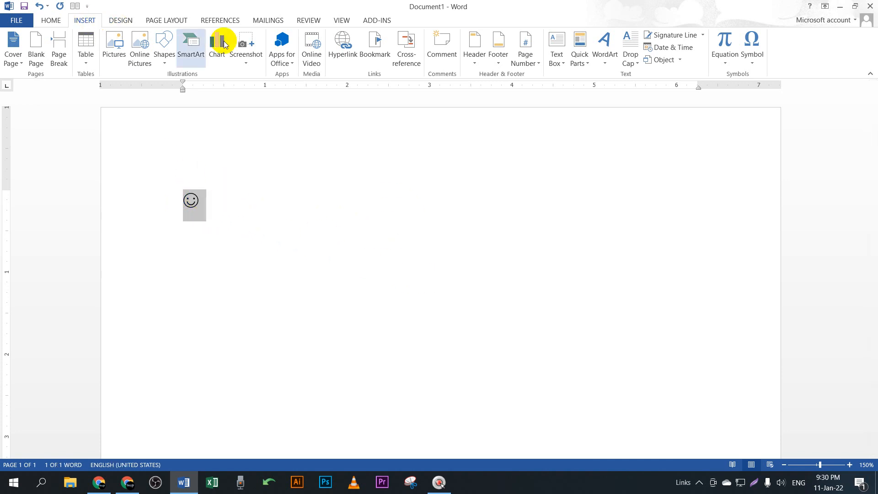
{"action": "left_click", "coordinate": [753, 60]}
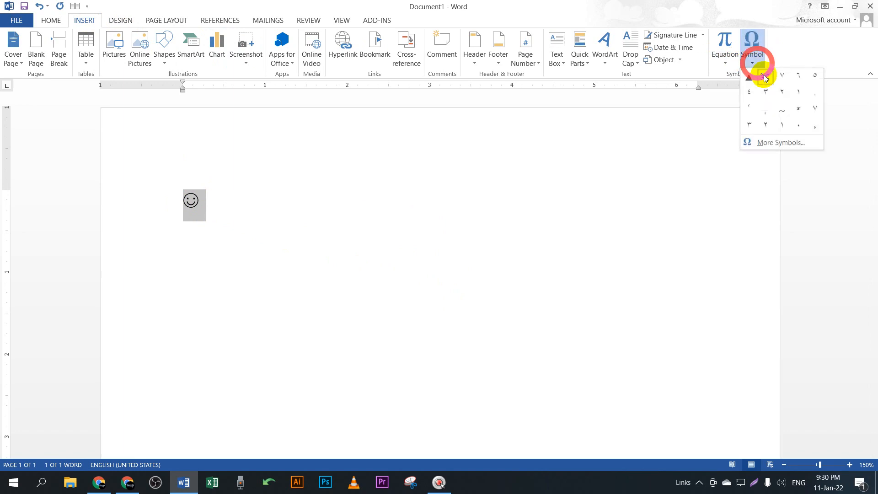
Step: Replace the smiley with the Medium Black Circle (26AB) from More Symbols
{"action": "left_click", "coordinate": [779, 142]}
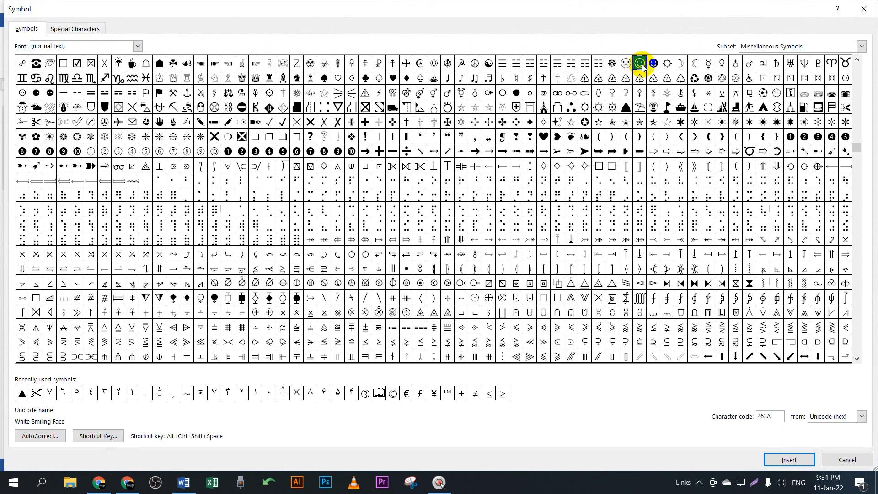
{"action": "left_click", "coordinate": [519, 94]}
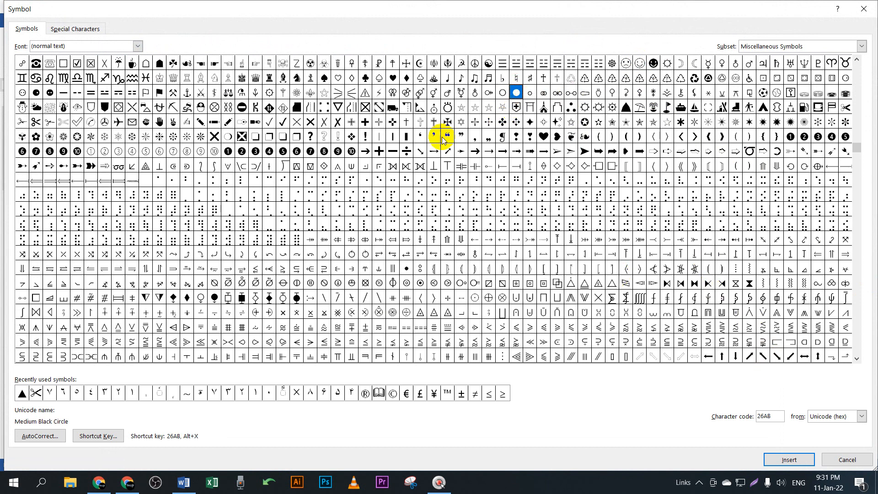
{"action": "left_click", "coordinate": [793, 458]}
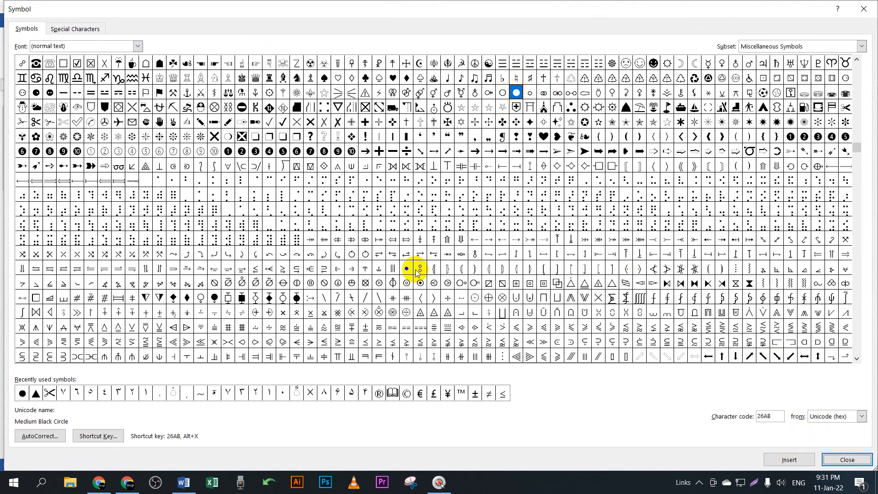
{"action": "left_click", "coordinate": [864, 8]}
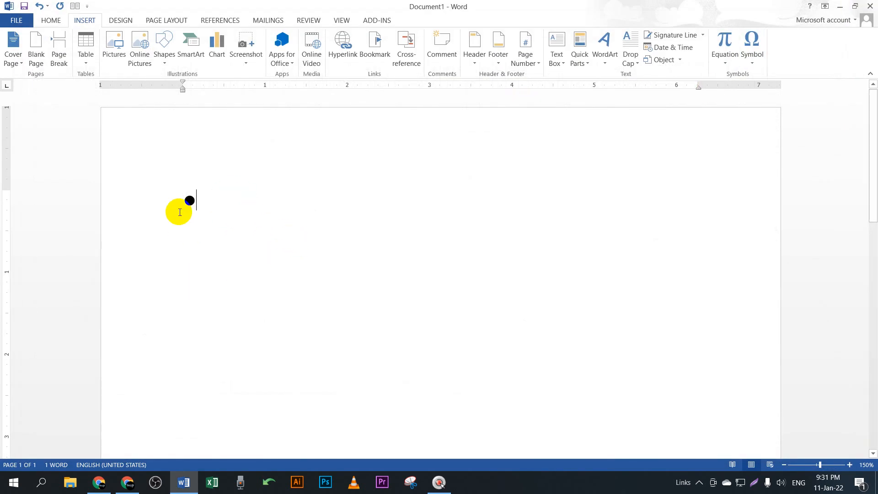
Step: Reselect the black circle and reopen the Symbol quick list
{"action": "left_click_drag", "start_coordinate": [178, 208], "coordinate": [201, 199]}
{"action": "left_click", "coordinate": [373, 251]}
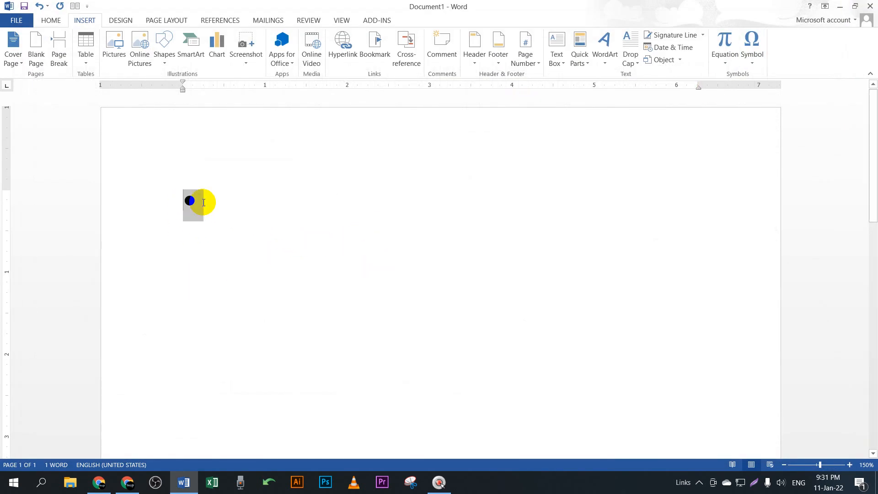
{"action": "left_click", "coordinate": [306, 233]}
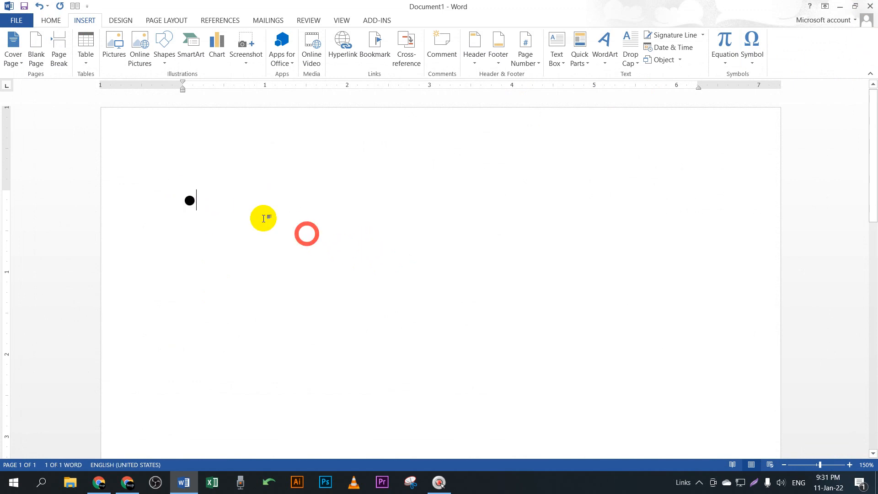
{"action": "left_click_drag", "start_coordinate": [187, 202], "coordinate": [197, 199]}
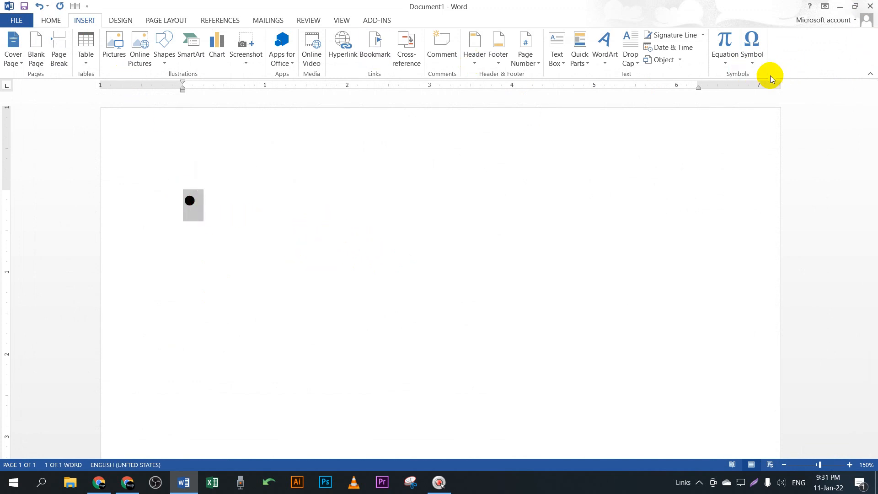
{"action": "left_click", "coordinate": [751, 64]}
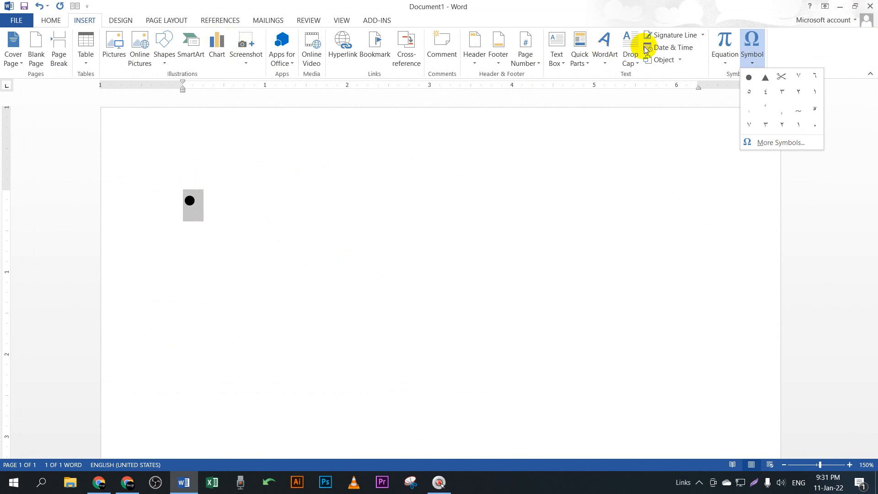
Step: Browse the symbol chart, selecting a shadowed arrow and a tortoise shell bracket, then scroll the Font list
{"action": "left_click", "coordinate": [776, 144]}
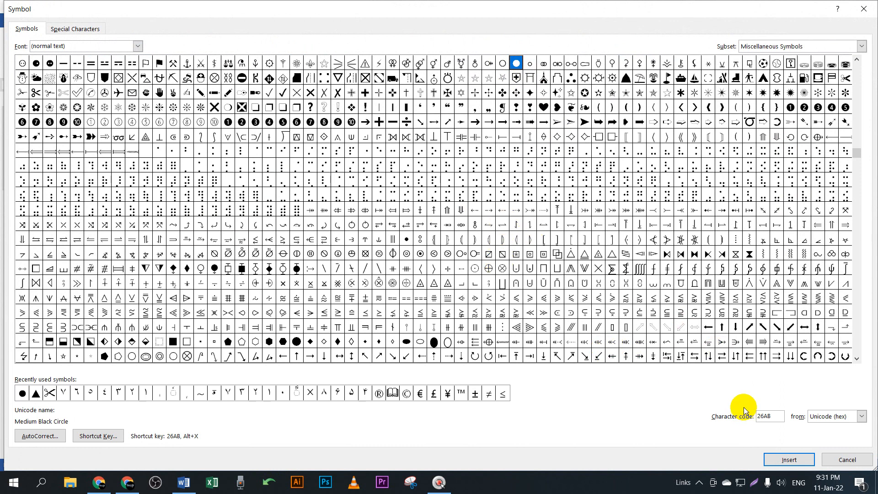
{"action": "left_click", "coordinate": [696, 123]}
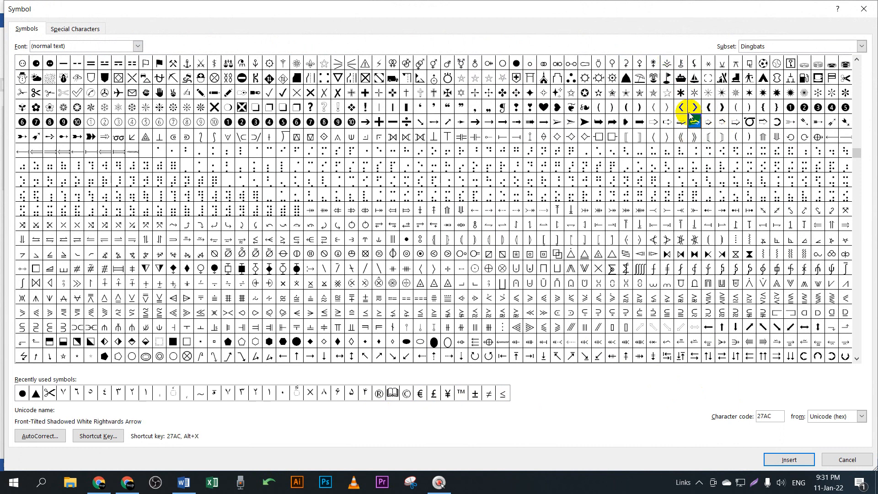
{"action": "left_click", "coordinate": [722, 136]}
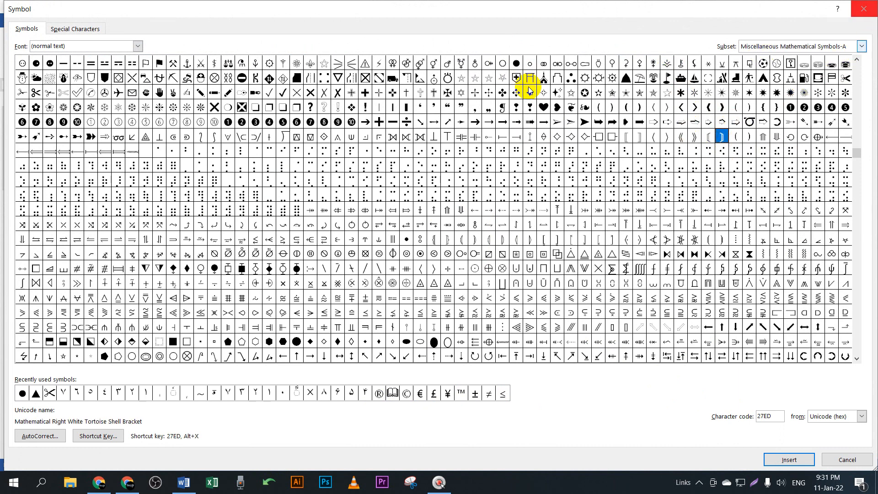
{"action": "left_click", "coordinate": [138, 46]}
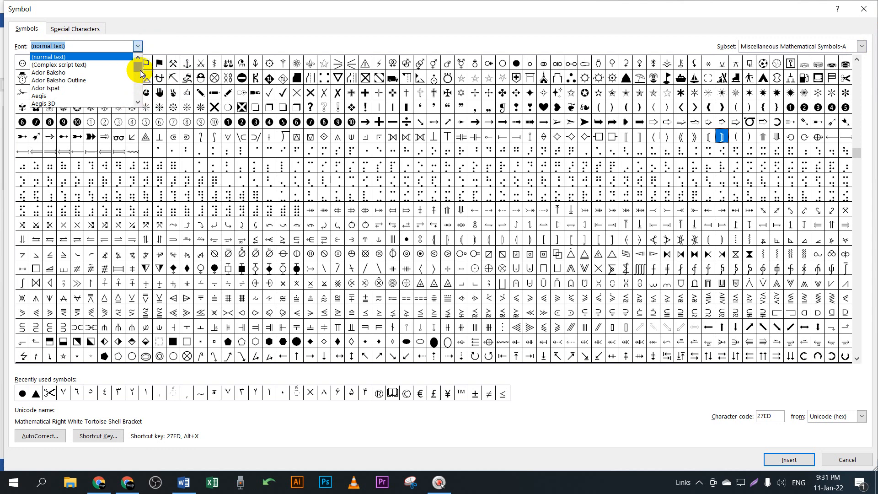
{"action": "left_click_drag", "start_coordinate": [140, 73], "coordinate": [141, 95]}
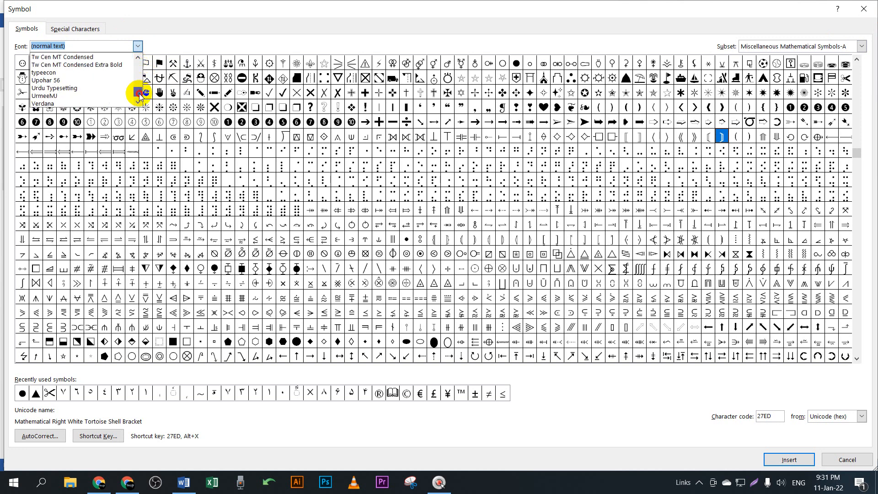
Step: Select two shadowed square symbols, then scroll the Font list and switch to Wingdings
{"action": "left_click", "coordinate": [296, 107]}
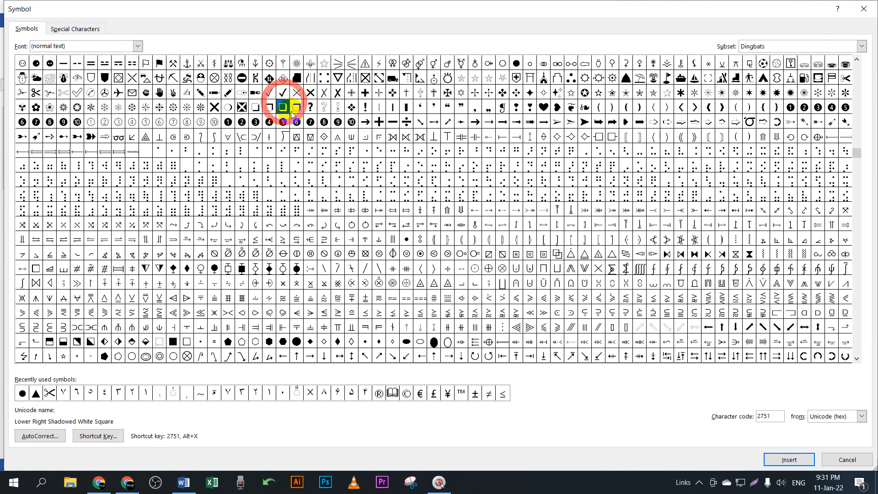
{"action": "left_click", "coordinate": [269, 107]}
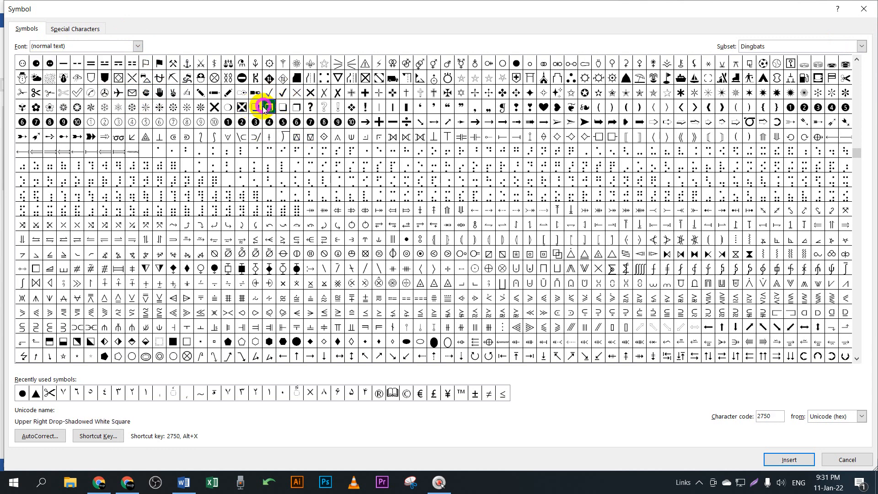
{"action": "left_click", "coordinate": [137, 46]}
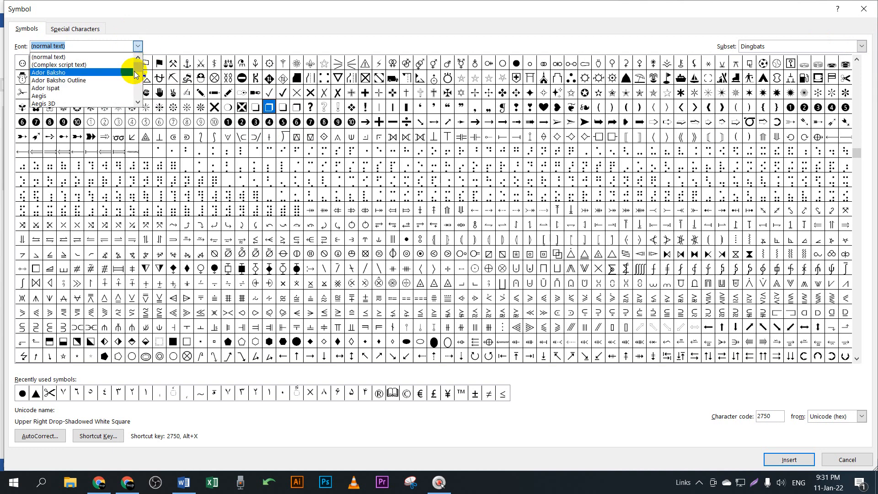
{"action": "left_click_drag", "start_coordinate": [137, 68], "coordinate": [138, 82]}
{"action": "scroll", "coordinate": [103, 89], "scroll_direction": "down", "scroll_amount": 4}
{"action": "scroll", "coordinate": [98, 89], "scroll_direction": "down", "scroll_amount": 8}
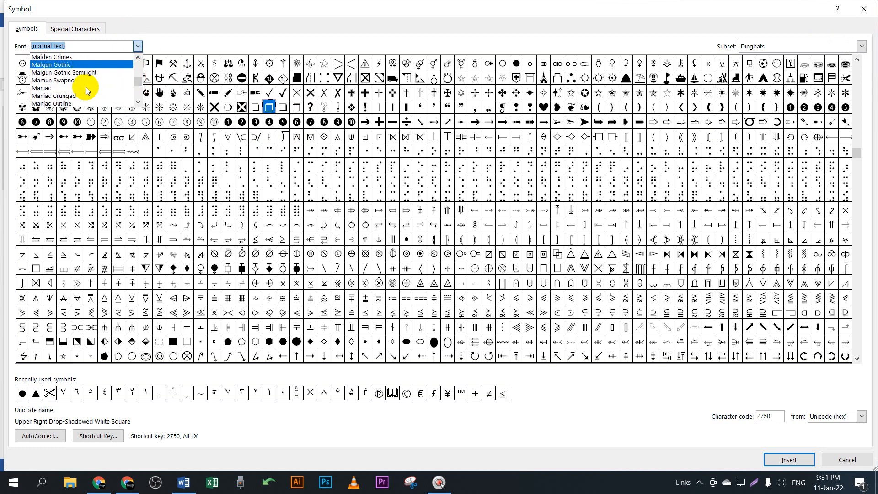
{"action": "scroll", "coordinate": [87, 90], "scroll_direction": "down", "scroll_amount": 12}
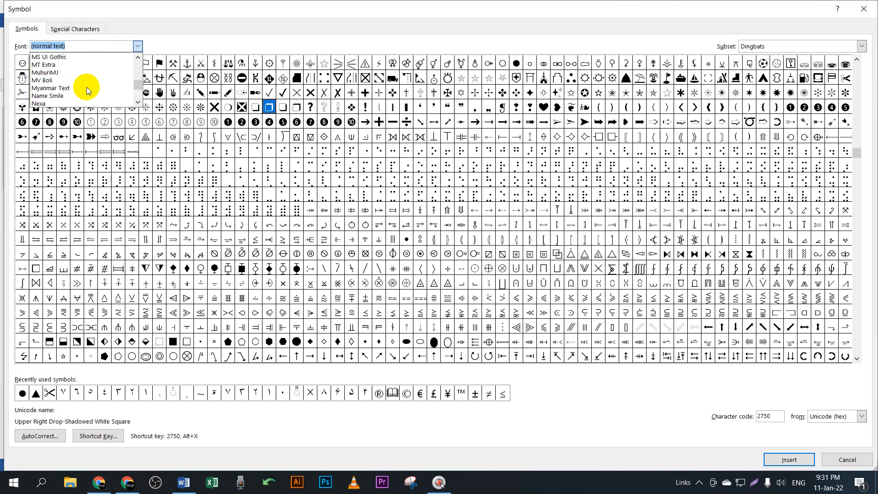
{"action": "scroll", "coordinate": [88, 91], "scroll_direction": "down", "scroll_amount": 12}
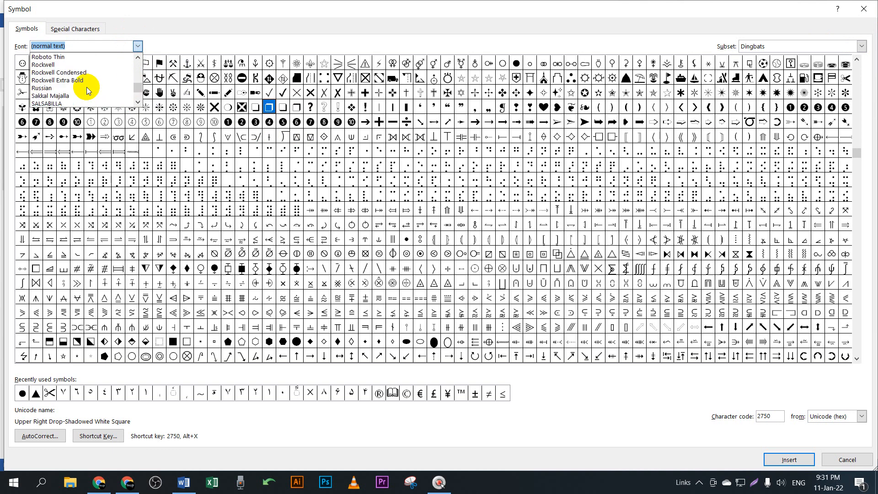
{"action": "scroll", "coordinate": [88, 90], "scroll_direction": "down", "scroll_amount": 12}
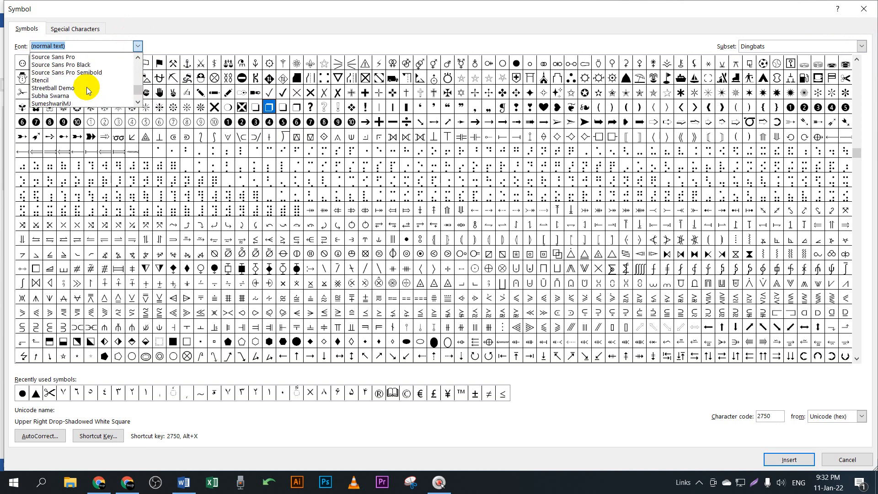
{"action": "scroll", "coordinate": [87, 87], "scroll_direction": "down", "scroll_amount": 3}
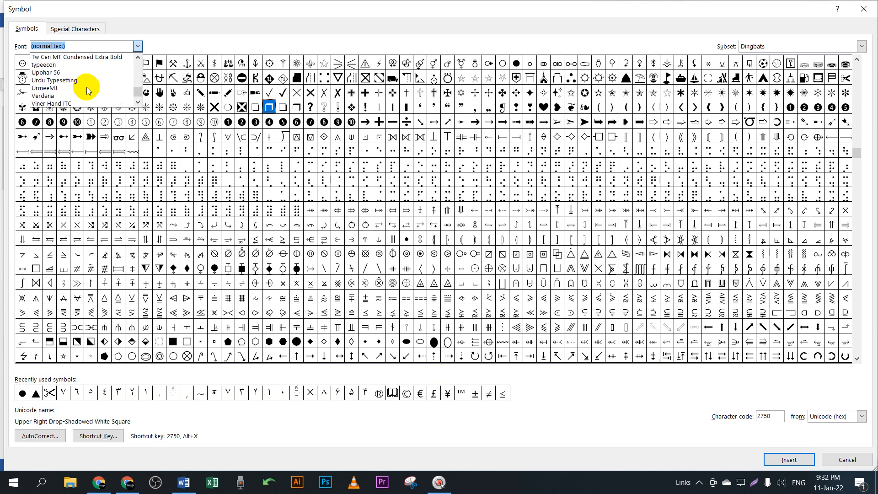
{"action": "scroll", "coordinate": [86, 88], "scroll_direction": "up", "scroll_amount": 6}
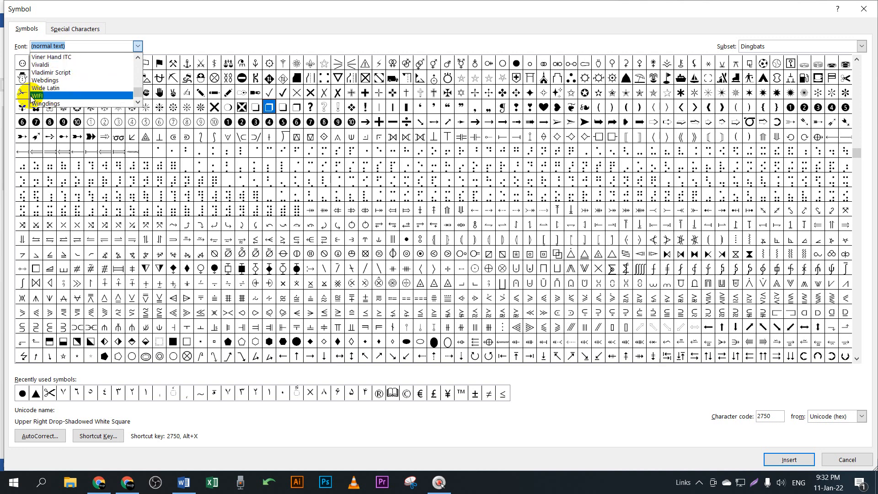
{"action": "scroll", "coordinate": [64, 91], "scroll_direction": "down", "scroll_amount": 1}
{"action": "left_click", "coordinate": [46, 81]}
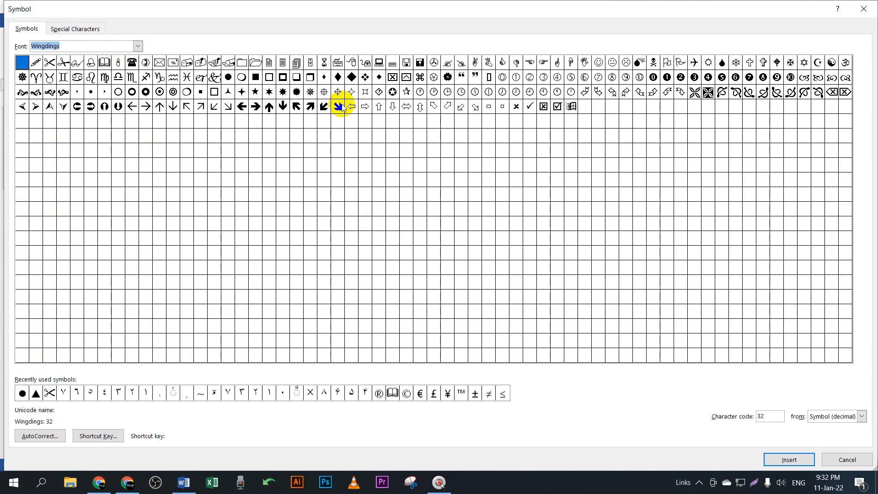
Step: Preview two Wingdings symbols, glance at Shortcut Key, and close the Symbol dialog without inserting
{"action": "left_click", "coordinate": [296, 77]}
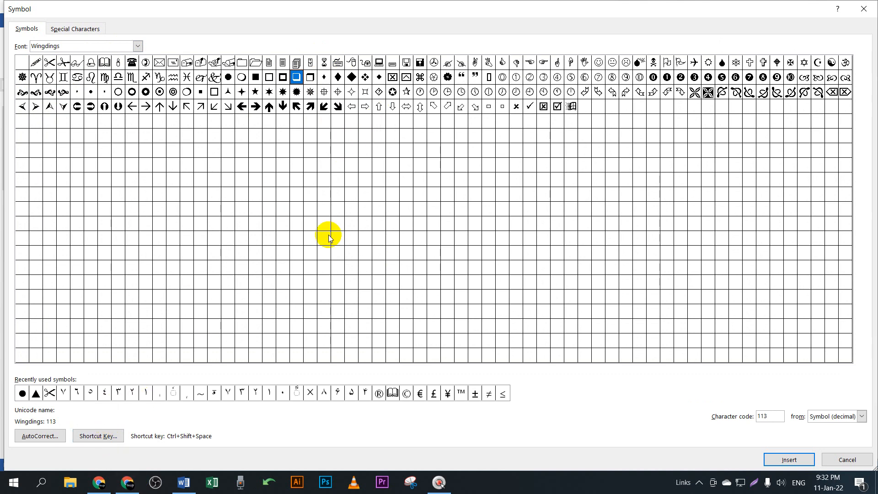
{"action": "left_click", "coordinate": [314, 80]}
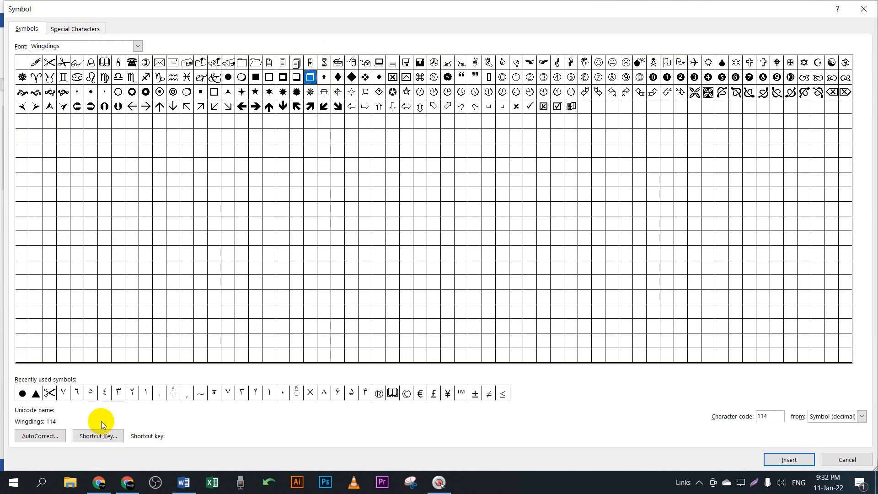
{"action": "left_click", "coordinate": [109, 436]}
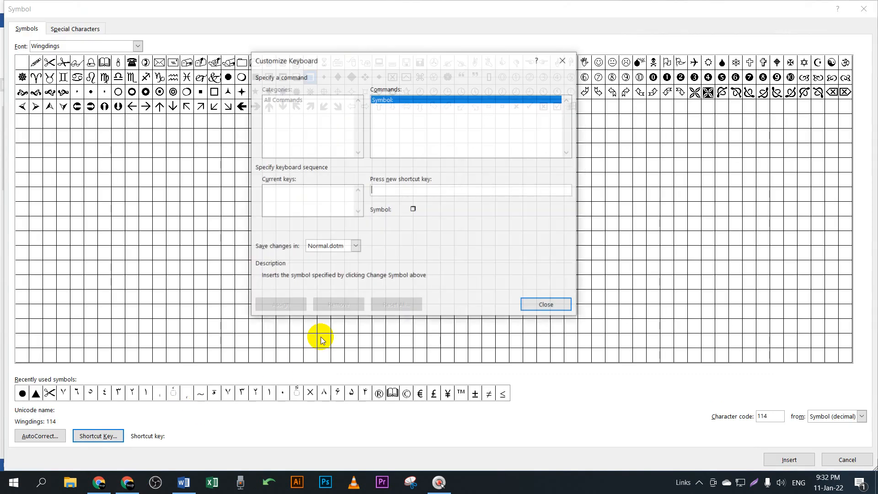
{"action": "left_click", "coordinate": [562, 60]}
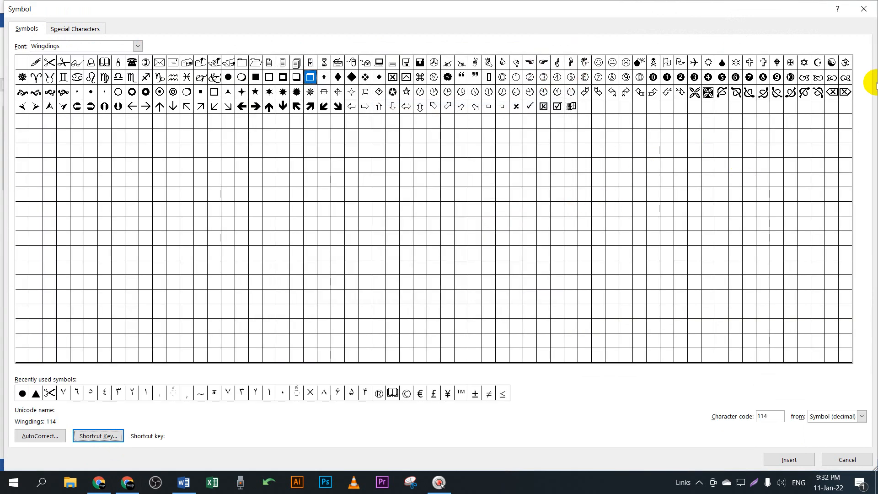
{"action": "left_click", "coordinate": [873, 7]}
{"action": "left_click", "coordinate": [284, 252]}
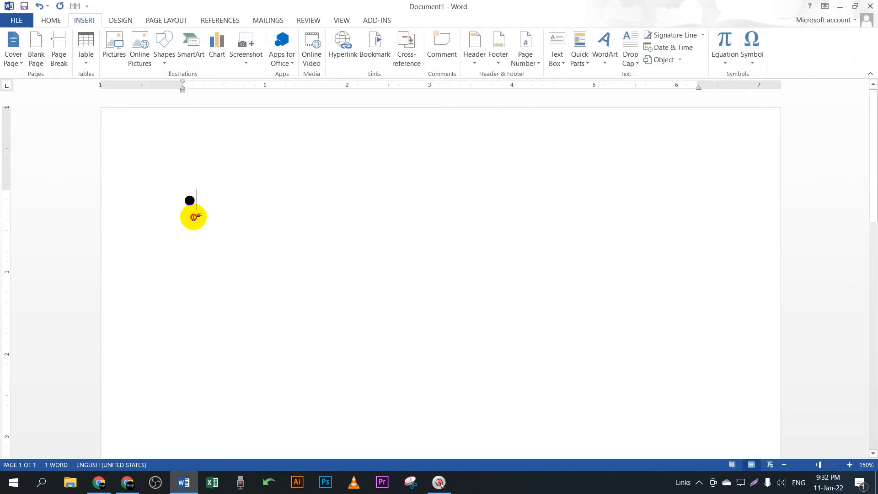
Step: Delete the black circle and apply a new theme with the uppercase TITLE style set
{"action": "left_click_drag", "start_coordinate": [193, 216], "coordinate": [128, 216]}
{"action": "key", "text": "BackSpace"}
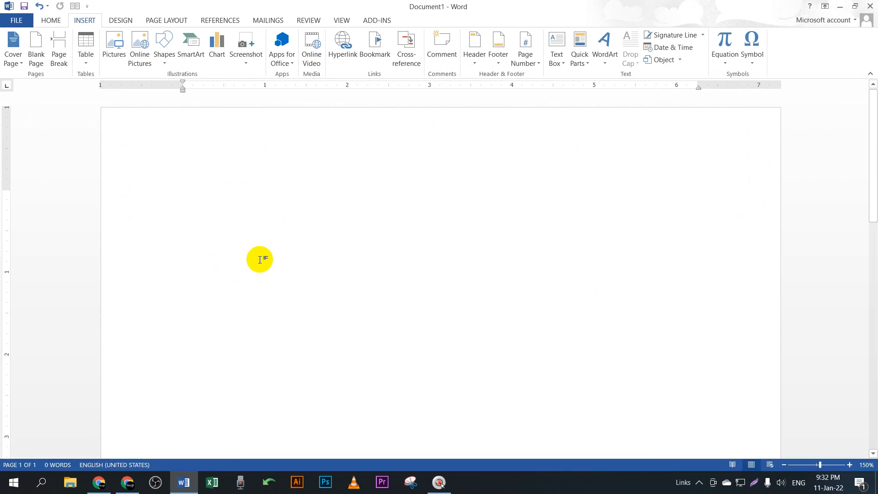
{"action": "left_click", "coordinate": [121, 21]}
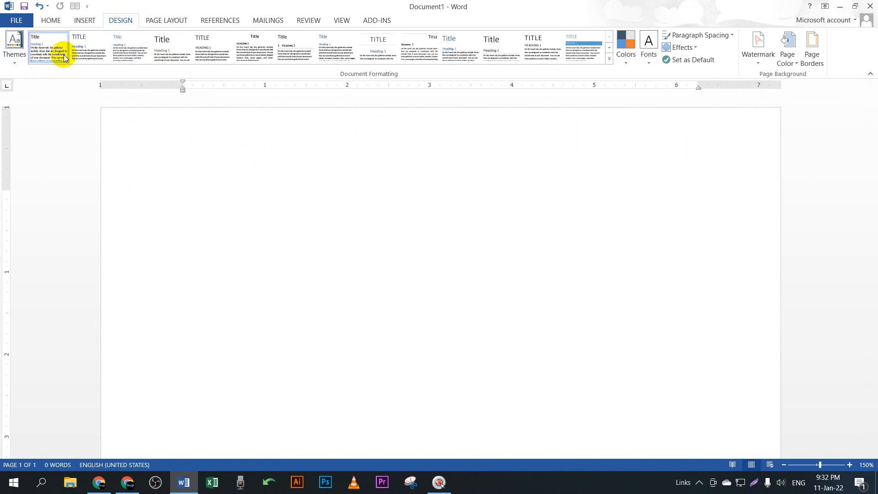
{"action": "left_click", "coordinate": [14, 51]}
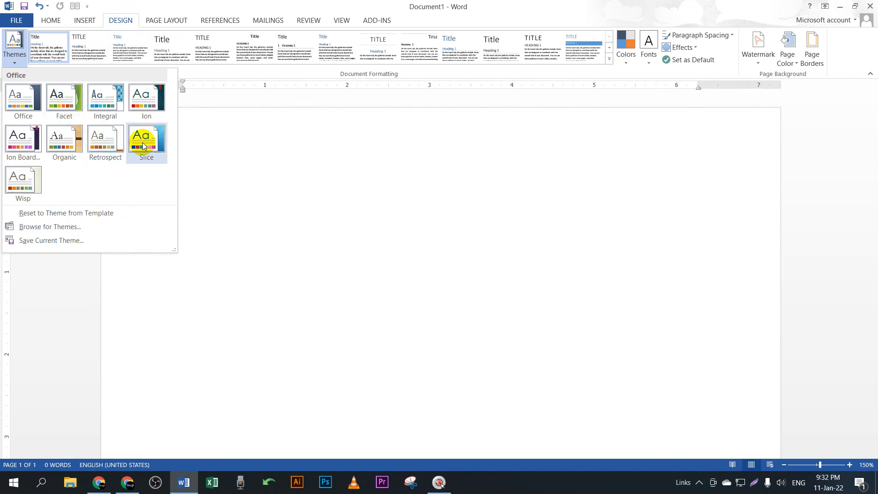
{"action": "left_click", "coordinate": [102, 94]}
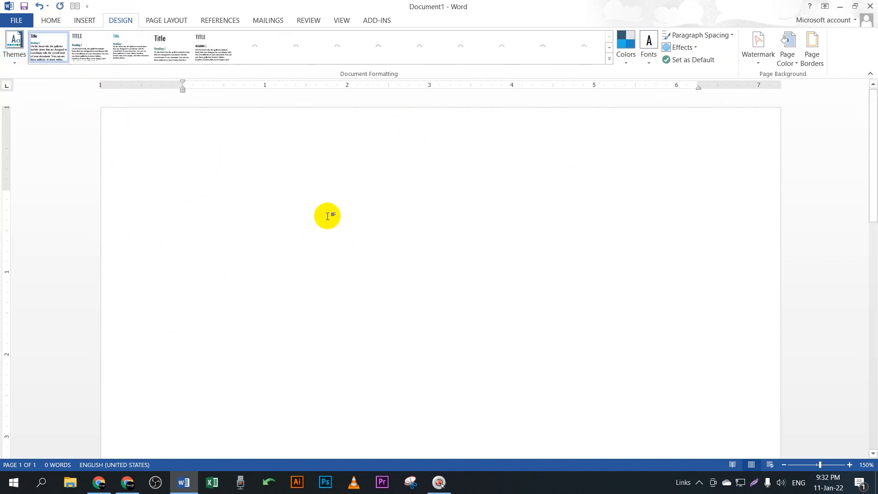
{"action": "left_click", "coordinate": [87, 49]}
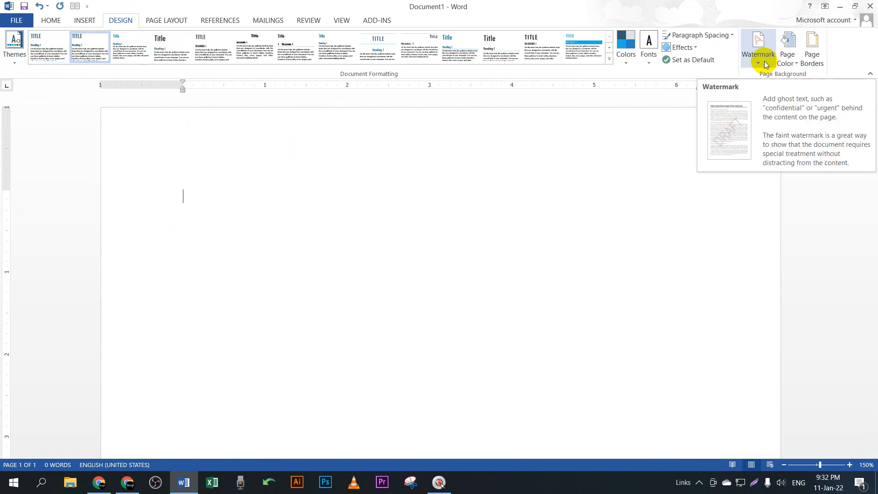
Step: Open Custom Watermark and choose a Text watermark in English (United Kingdom)
{"action": "scroll", "coordinate": [428, 183], "scroll_direction": "down", "scroll_amount": 6, "text": "ctrl"}
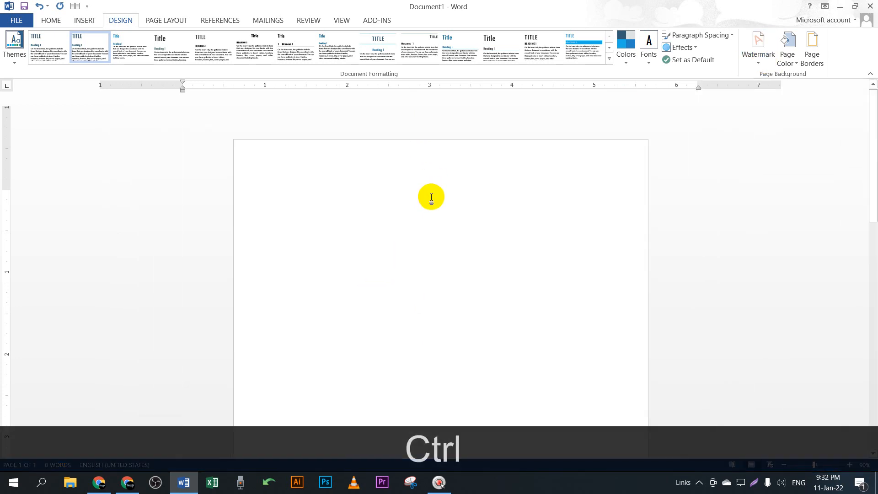
{"action": "scroll", "coordinate": [432, 198], "scroll_direction": "down", "scroll_amount": 4, "text": "ctrl"}
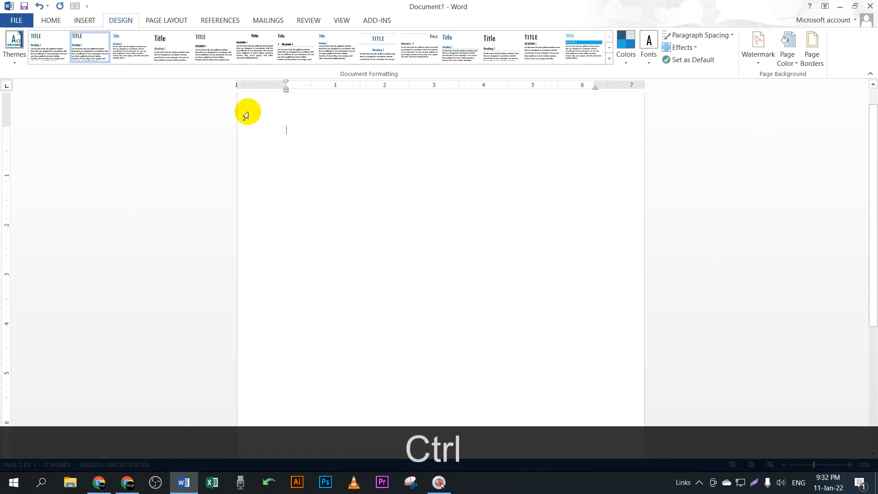
{"action": "scroll", "coordinate": [597, 400], "scroll_direction": "down", "scroll_amount": 1}
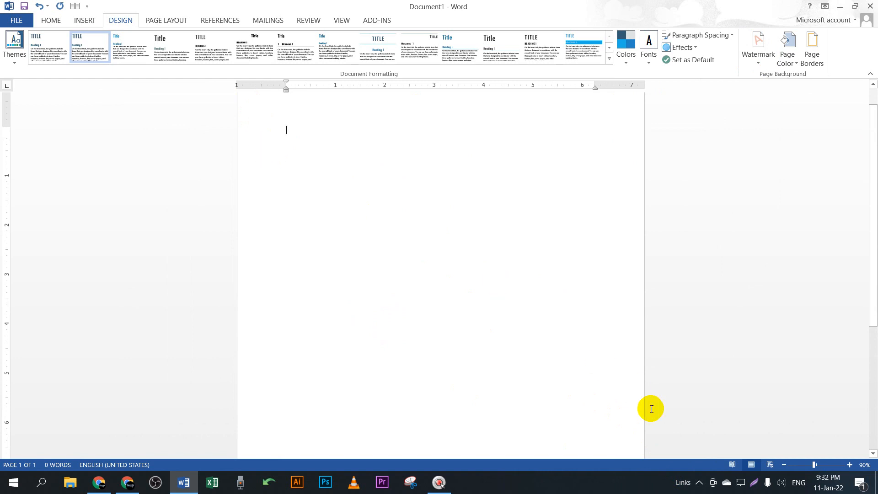
{"action": "scroll", "coordinate": [499, 324], "scroll_direction": "up", "scroll_amount": 1, "text": "ctrl"}
{"action": "scroll", "coordinate": [498, 323], "scroll_direction": "up", "scroll_amount": 2, "text": "ctrl"}
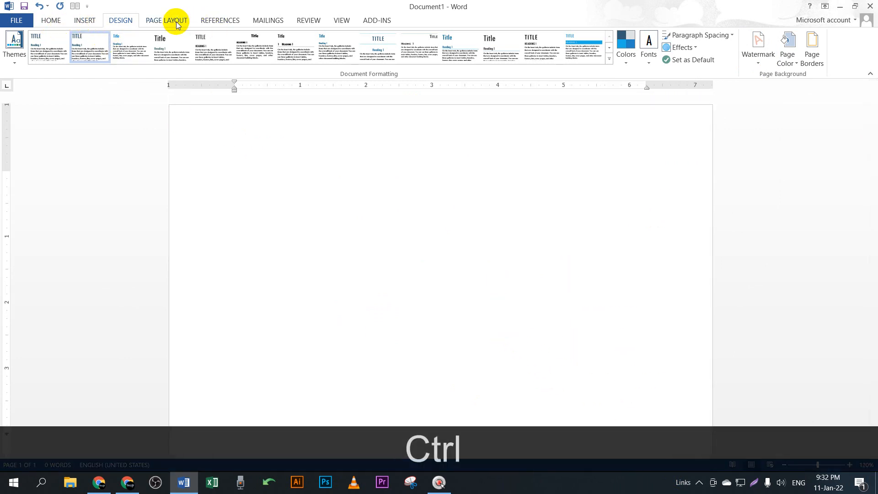
{"action": "left_click", "coordinate": [757, 45]}
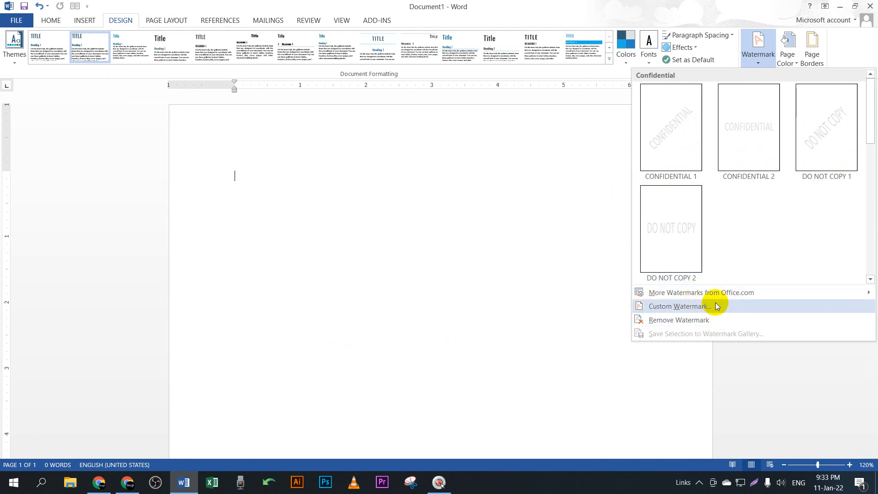
{"action": "left_click", "coordinate": [686, 307]}
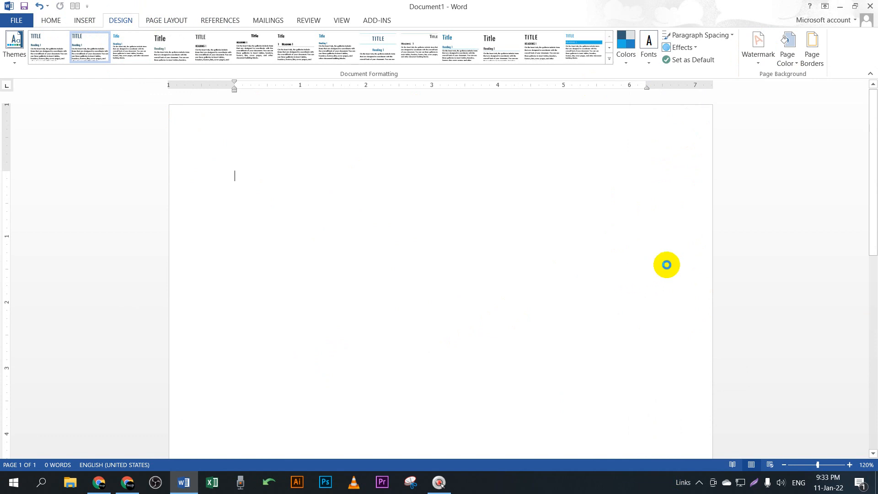
{"action": "left_click_drag", "start_coordinate": [439, 151], "coordinate": [454, 113]}
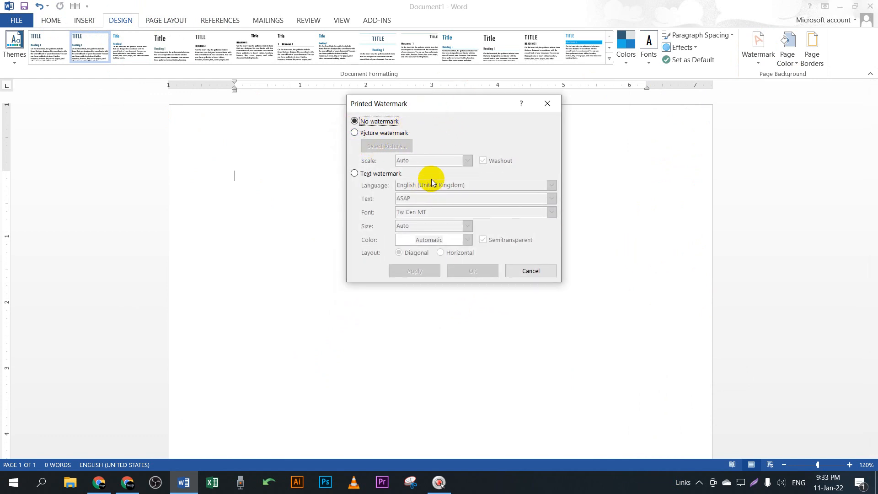
{"action": "left_click", "coordinate": [372, 175]}
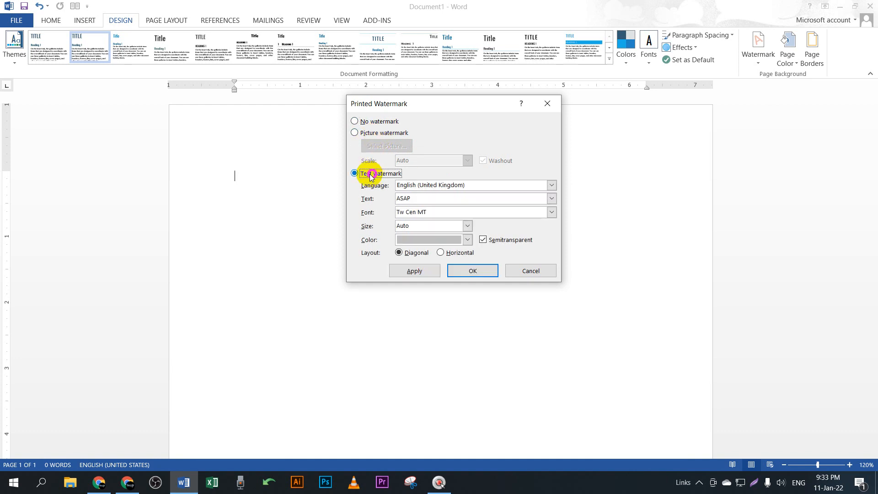
{"action": "left_click", "coordinate": [364, 123]}
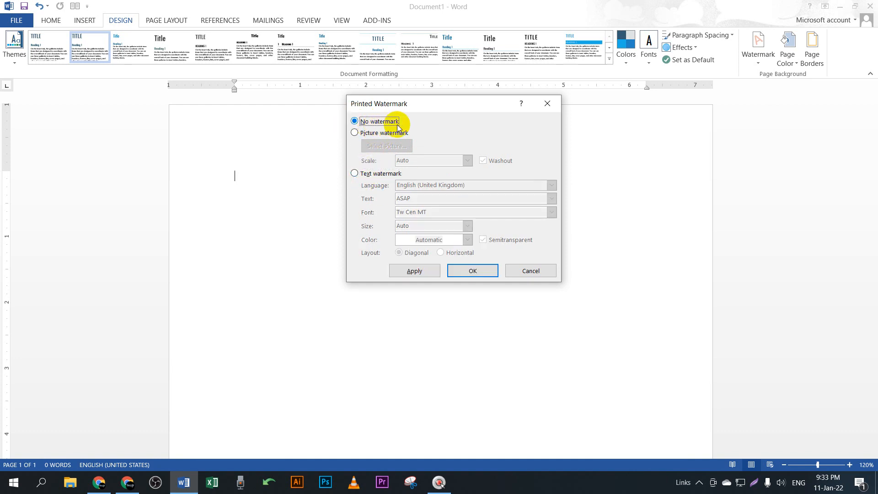
{"action": "left_click", "coordinate": [355, 174]}
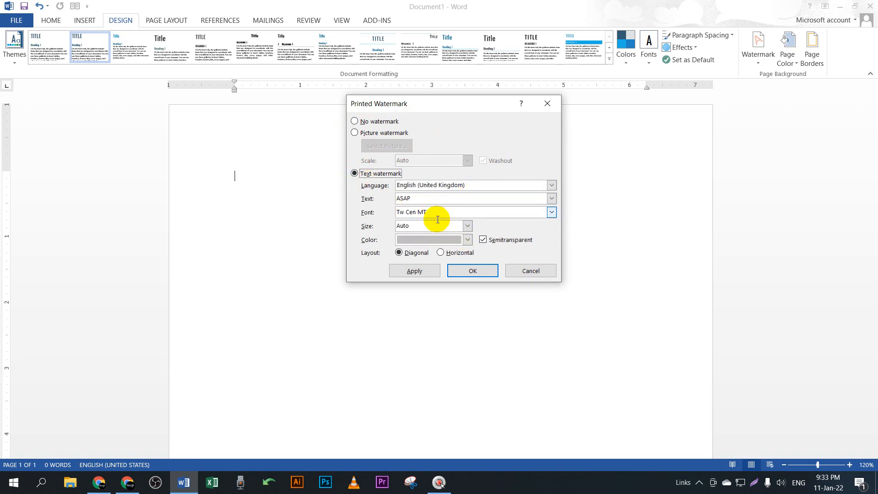
{"action": "left_click", "coordinate": [551, 185]}
{"action": "left_click", "coordinate": [551, 184]}
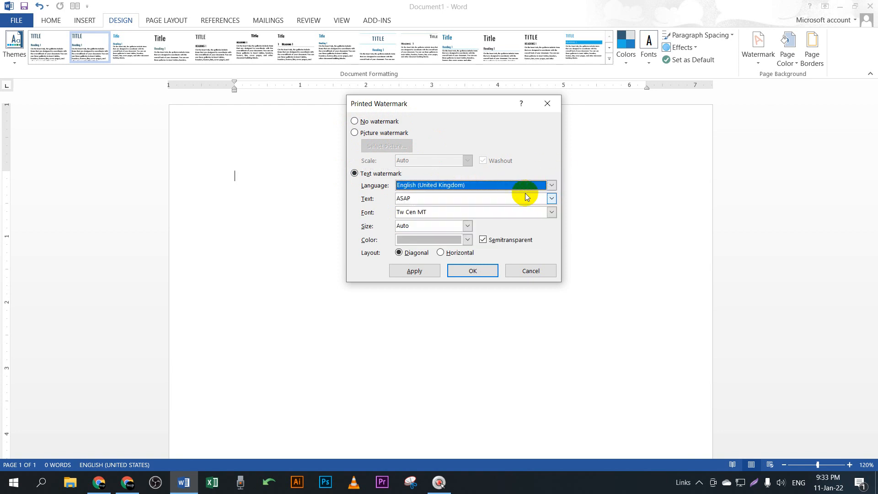
Step: Replace the watermark text with the author's name and apply it diagonally
{"action": "double_click", "coordinate": [430, 199]}
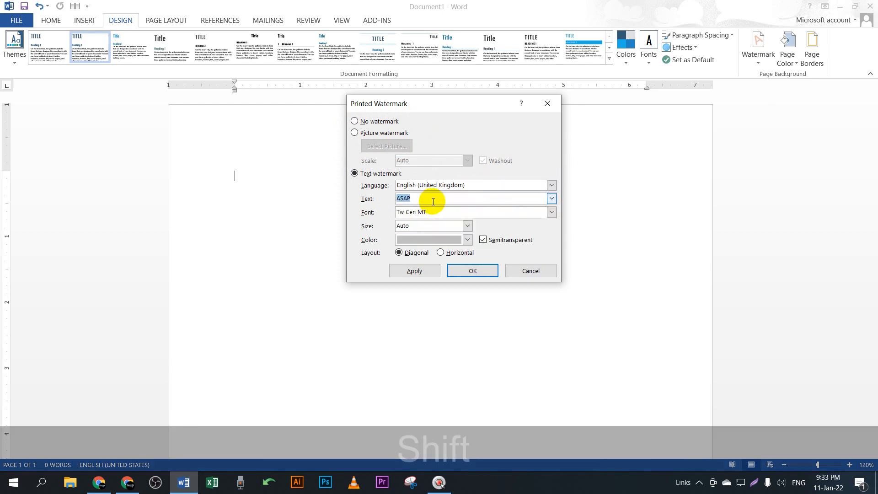
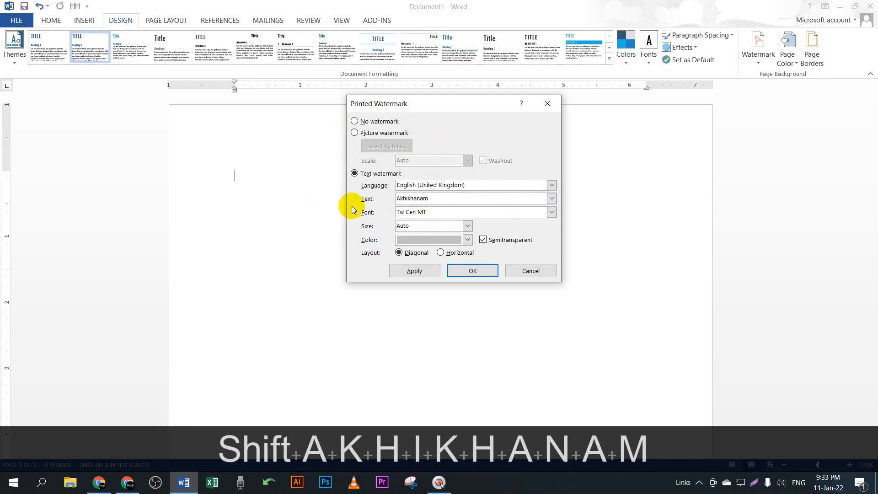
{"action": "left_click", "coordinate": [408, 198]}
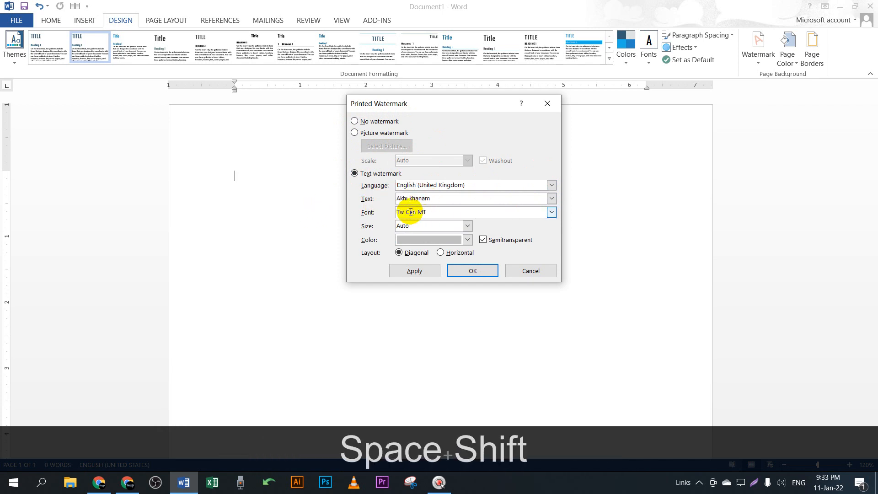
{"action": "key", "text": "shift+Right"}
{"action": "type", "text": "K"}
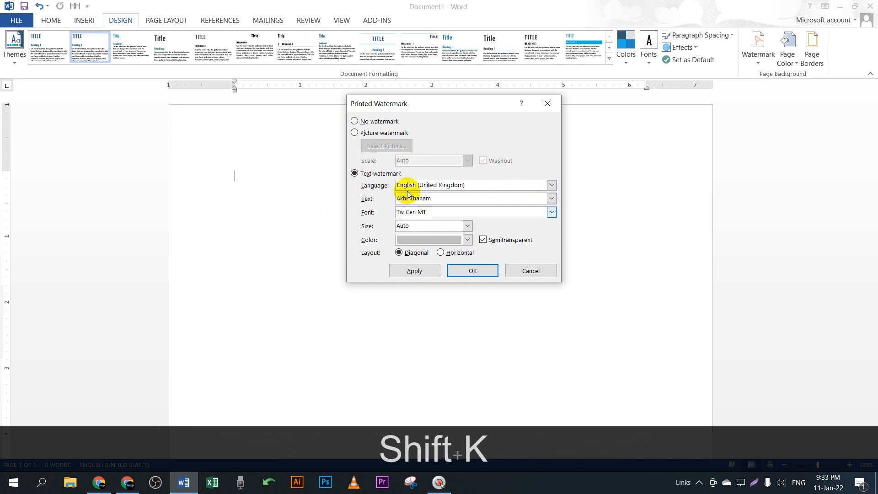
{"action": "left_click", "coordinate": [426, 274]}
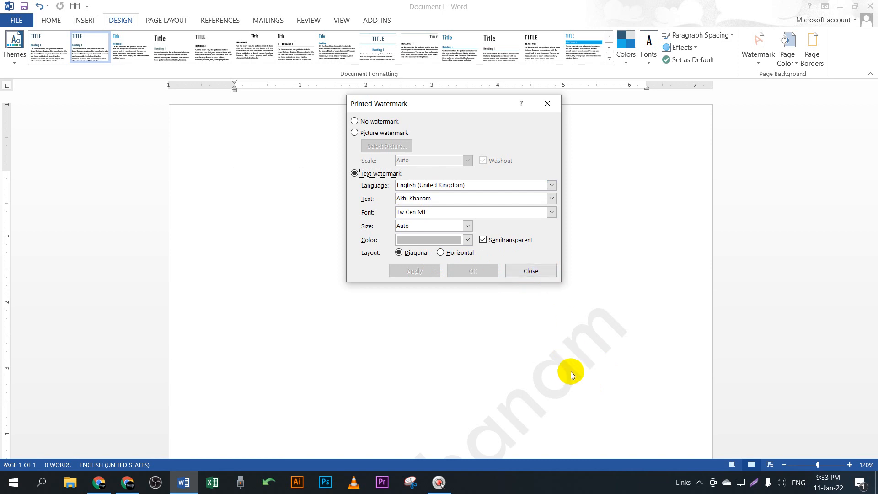
{"action": "left_click", "coordinate": [532, 269]}
Step: Insert a page break with Ctrl+Enter to start a new page
{"action": "scroll", "coordinate": [598, 314], "scroll_direction": "down", "scroll_amount": 3}
{"action": "scroll", "coordinate": [559, 290], "scroll_direction": "down", "scroll_amount": 4, "text": "ctrl"}
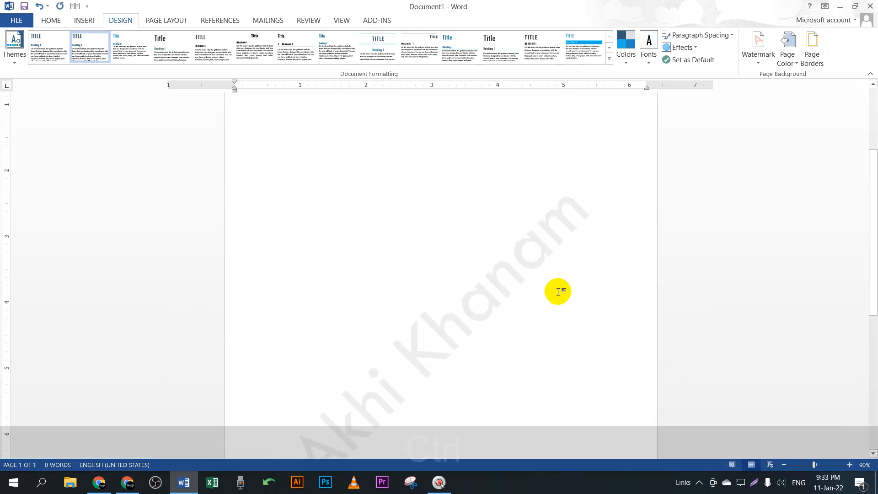
{"action": "scroll", "coordinate": [512, 302], "scroll_direction": "down", "scroll_amount": 2, "text": "ctrl"}
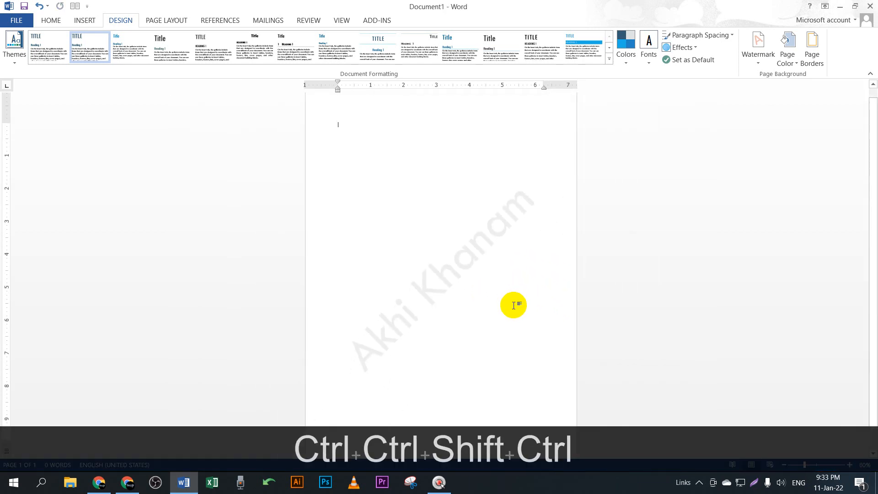
{"action": "key", "text": "ctrl+Return"}
{"action": "key", "text": "ctrl+Return"}
{"action": "key", "text": "ctrl+Return"}
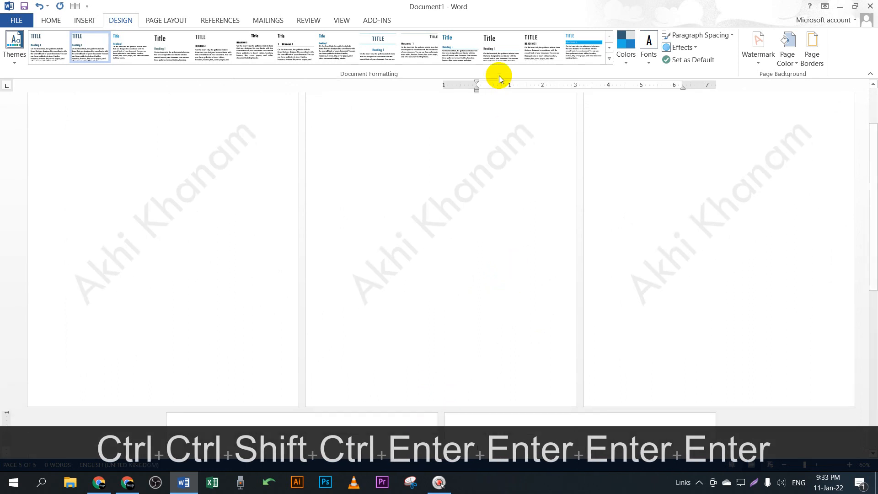
{"action": "scroll", "coordinate": [517, 180], "scroll_direction": "down", "scroll_amount": 2, "text": "ctrl"}
{"action": "scroll", "coordinate": [540, 256], "scroll_direction": "down", "scroll_amount": 3, "text": "ctrl"}
{"action": "scroll", "coordinate": [496, 320], "scroll_direction": "up", "scroll_amount": 3, "text": "ctrl"}
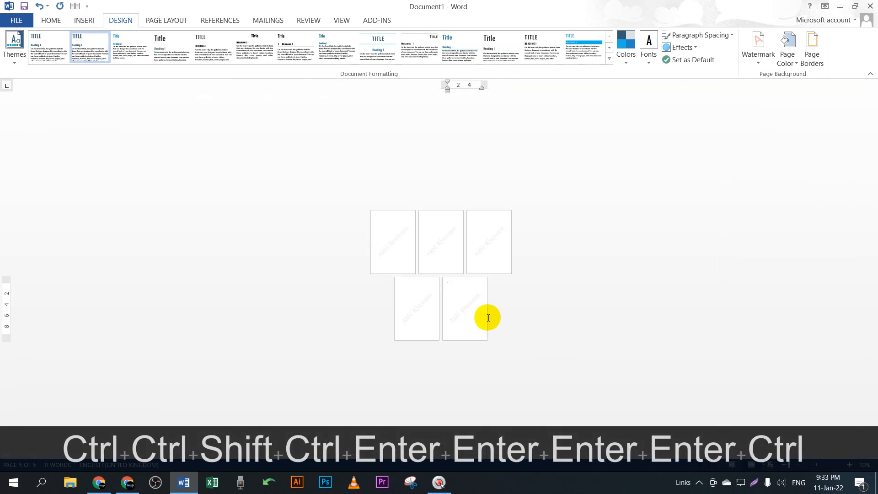
{"action": "scroll", "coordinate": [419, 292], "scroll_direction": "up", "scroll_amount": 1, "text": "ctrl"}
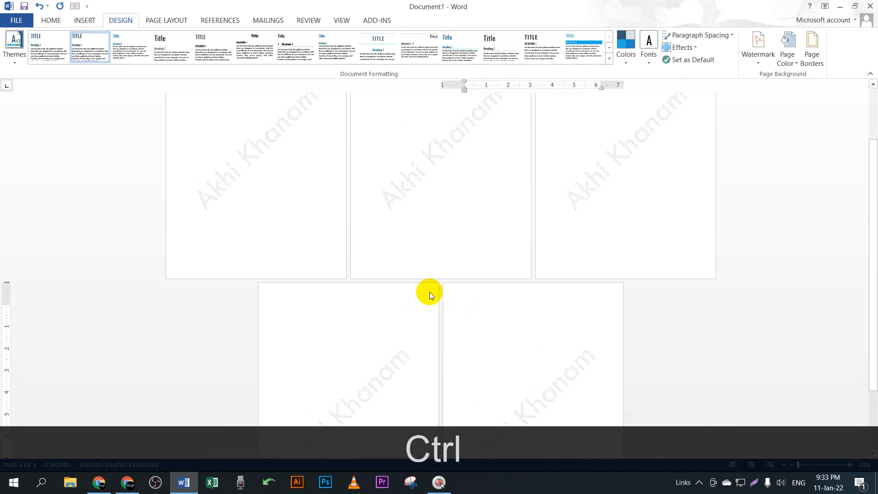
Step: Undo the page breaks so the document is a single blank page again
{"action": "key", "text": "ctrl+z"}
{"action": "key", "text": "ctrl+z"}
{"action": "key", "text": "ctrl+z"}
{"action": "key", "text": "ctrl+z"}
{"action": "key", "text": "ctrl+z"}
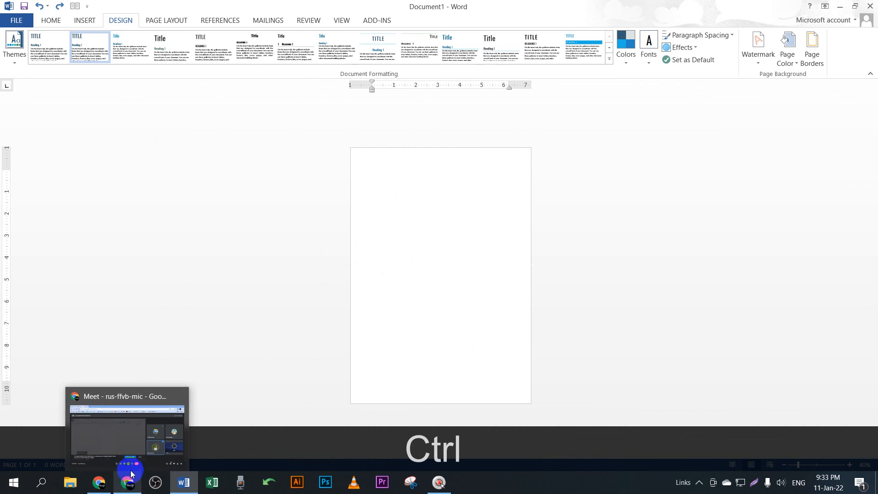
{"action": "left_click", "coordinate": [485, 272]}
{"action": "scroll", "coordinate": [465, 266], "scroll_direction": "up", "scroll_amount": 5, "text": "ctrl"}
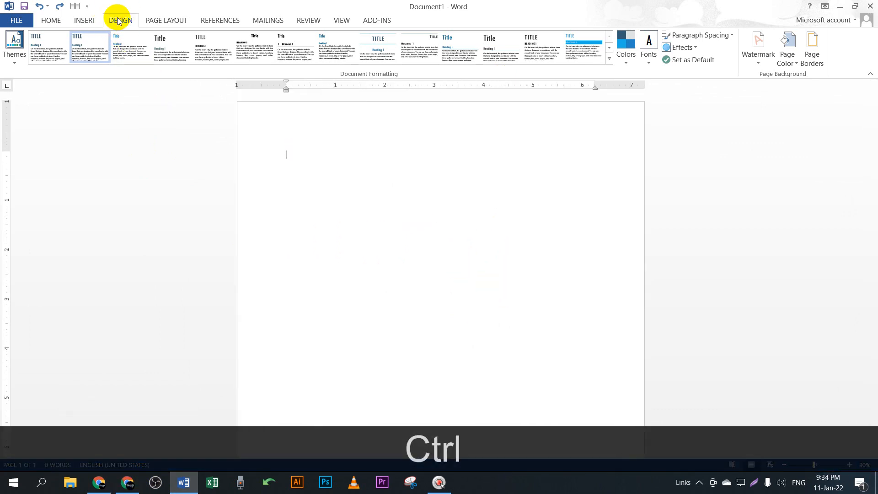
Step: Start a custom Picture watermark and choose an online Bing image search as its source
{"action": "left_click", "coordinate": [758, 60]}
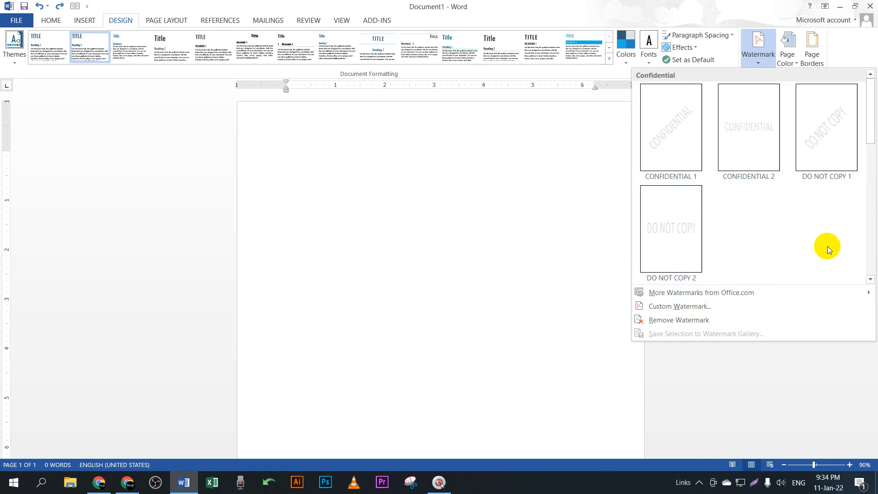
{"action": "left_click", "coordinate": [670, 311]}
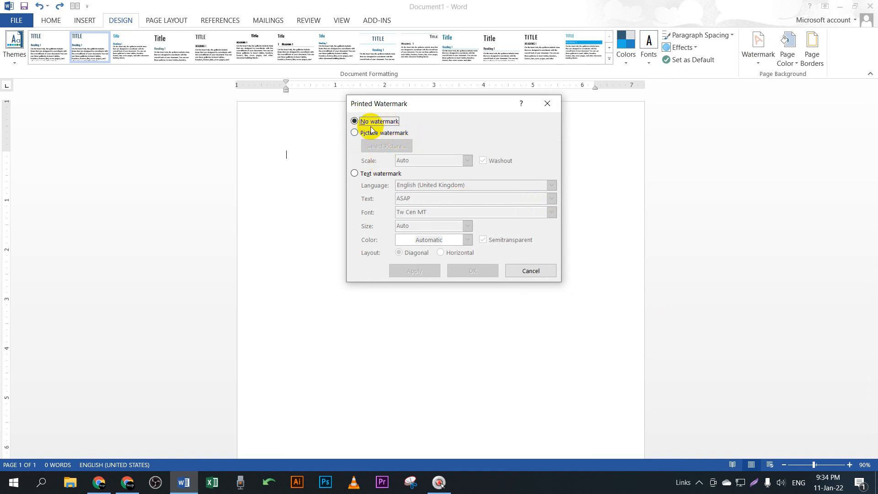
{"action": "left_click", "coordinate": [355, 134]}
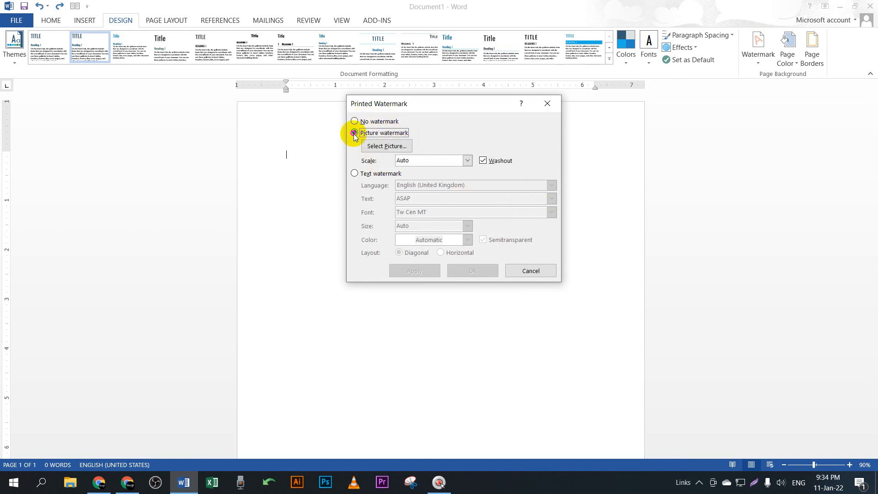
{"action": "left_click", "coordinate": [393, 145]}
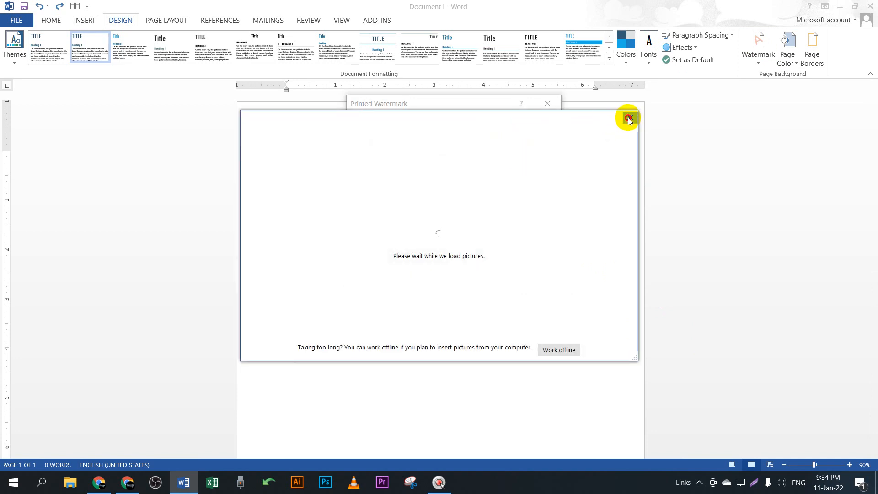
{"action": "left_click", "coordinate": [629, 118]}
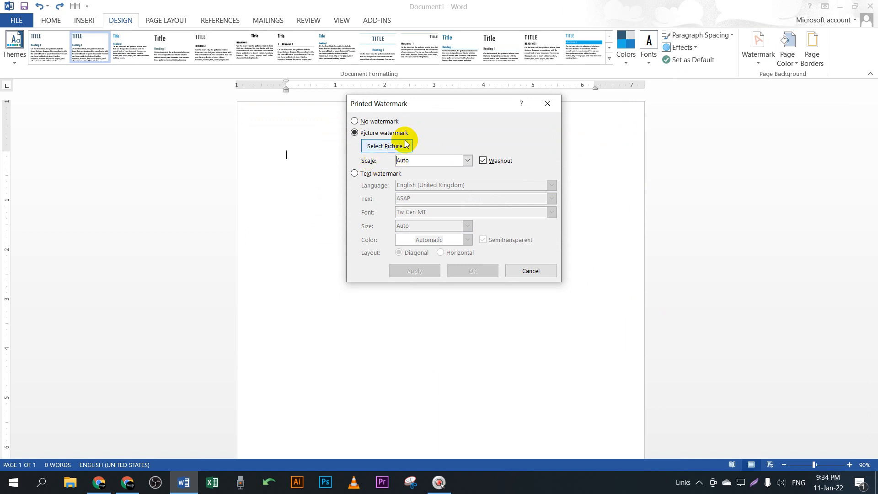
{"action": "left_click", "coordinate": [378, 147]}
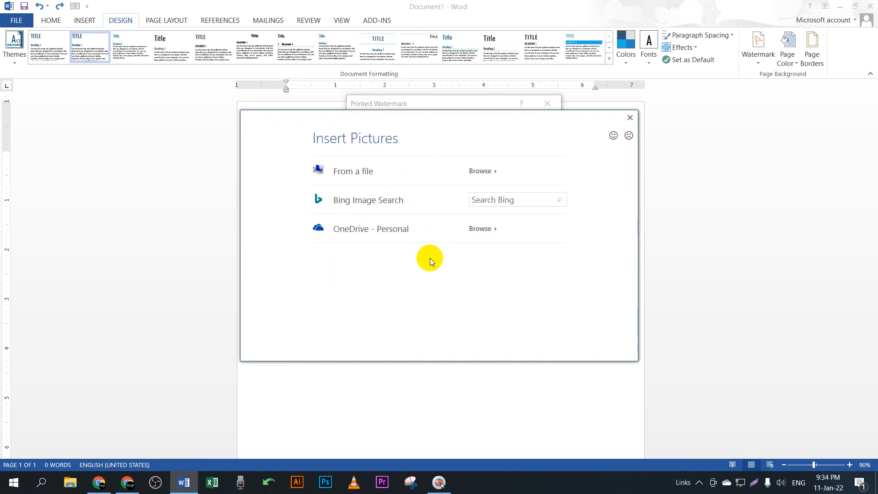
{"action": "left_click", "coordinate": [489, 199]}
Step: Search Bing for a person's photo and pick the first result
{"action": "key", "text": "shift"}
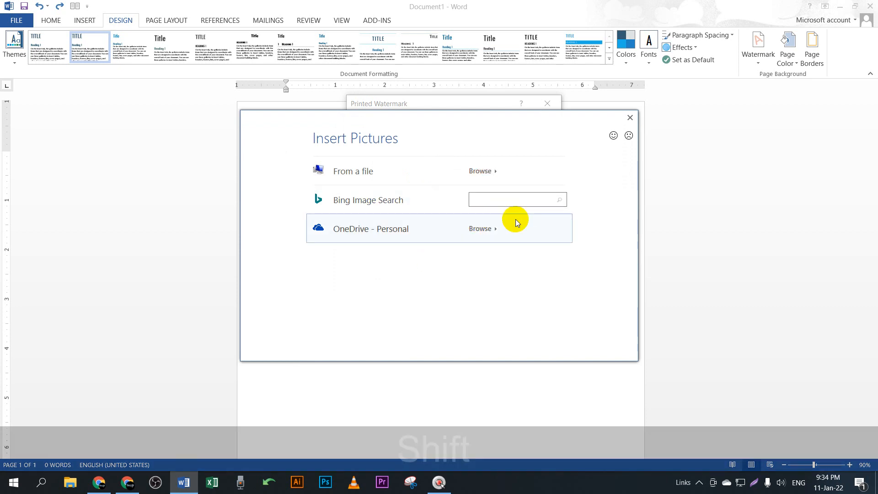
{"action": "type", "text": "Shakib"}
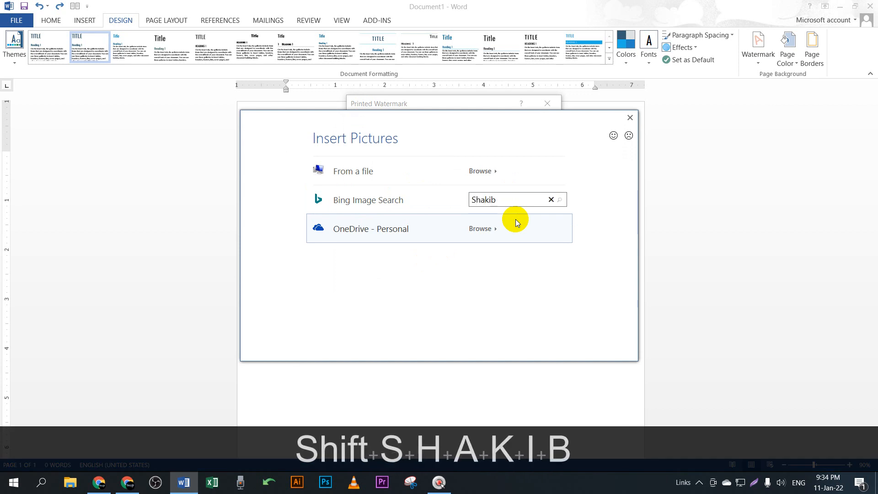
{"action": "type", "text": " Khan"}
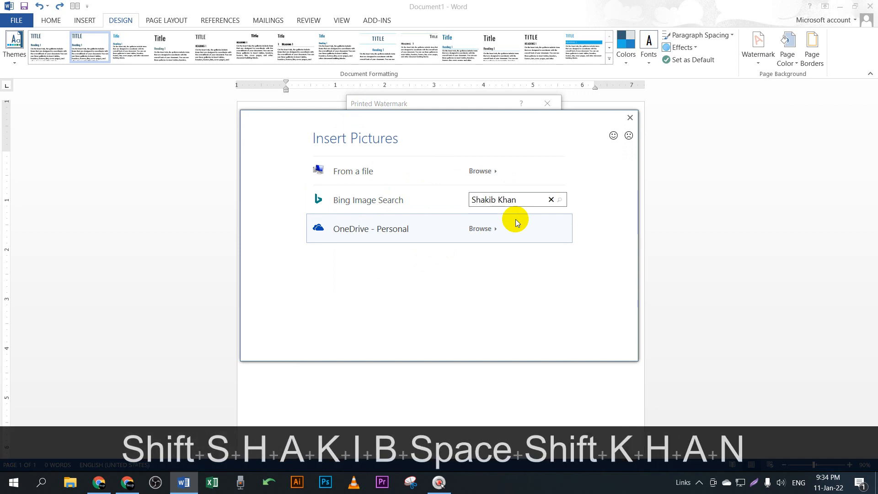
{"action": "key", "text": "Return"}
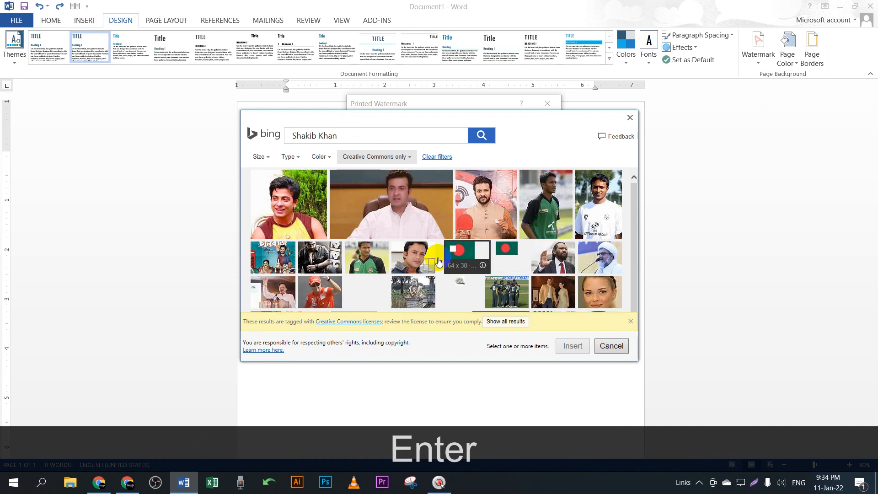
{"action": "scroll", "coordinate": [402, 235], "scroll_direction": "down", "scroll_amount": 1}
{"action": "scroll", "coordinate": [402, 237], "scroll_direction": "up", "scroll_amount": 1}
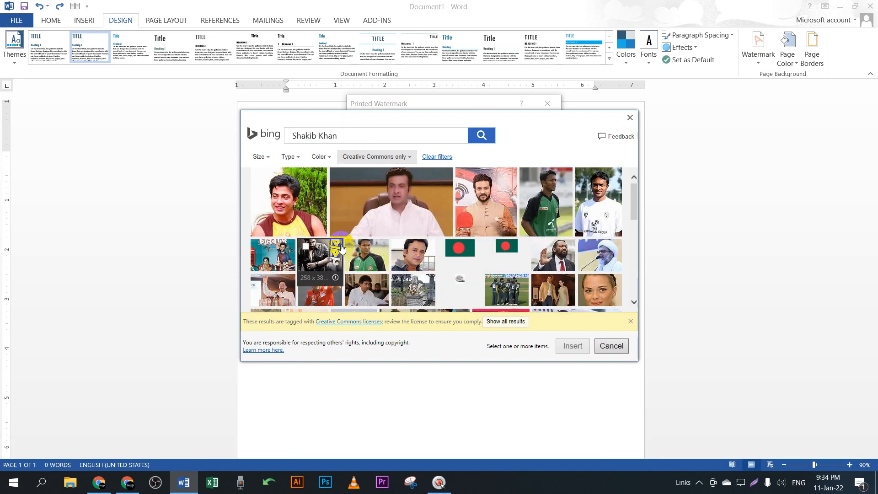
{"action": "scroll", "coordinate": [392, 224], "scroll_direction": "down", "scroll_amount": 1}
{"action": "scroll", "coordinate": [403, 247], "scroll_direction": "up", "scroll_amount": 1}
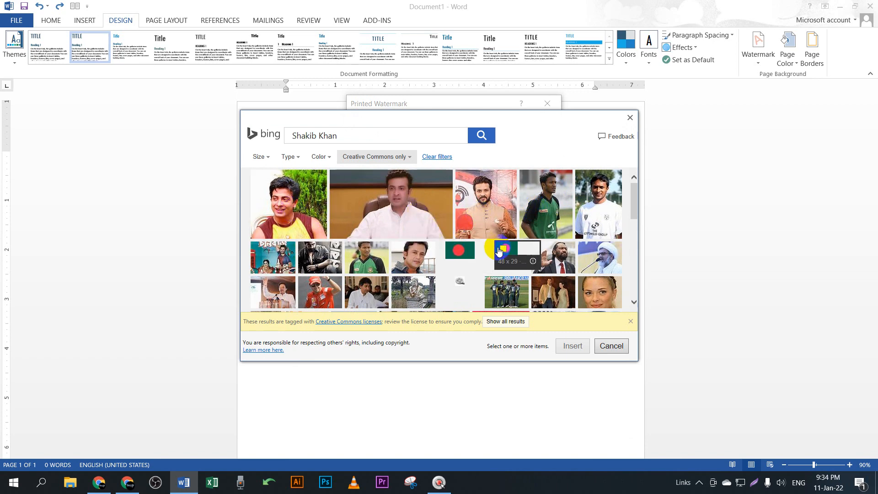
{"action": "scroll", "coordinate": [389, 233], "scroll_direction": "down", "scroll_amount": 2}
{"action": "scroll", "coordinate": [390, 247], "scroll_direction": "up", "scroll_amount": 1}
{"action": "scroll", "coordinate": [389, 247], "scroll_direction": "up", "scroll_amount": 2}
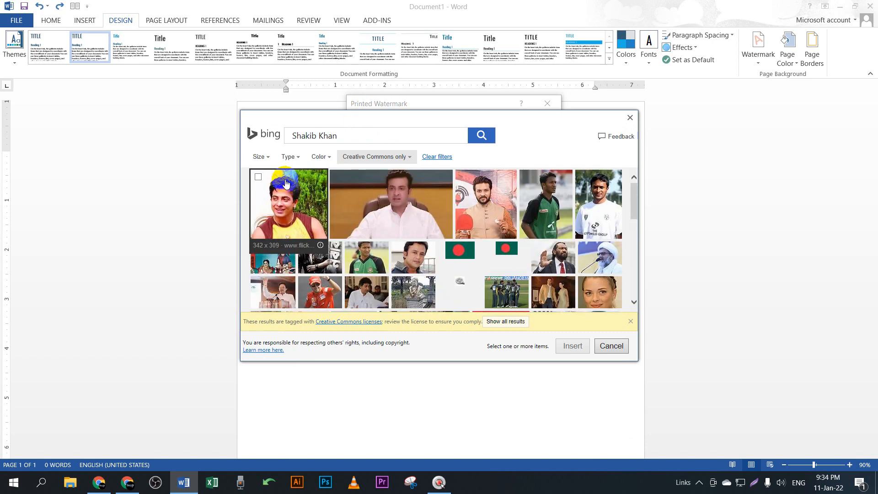
{"action": "left_click", "coordinate": [288, 188]}
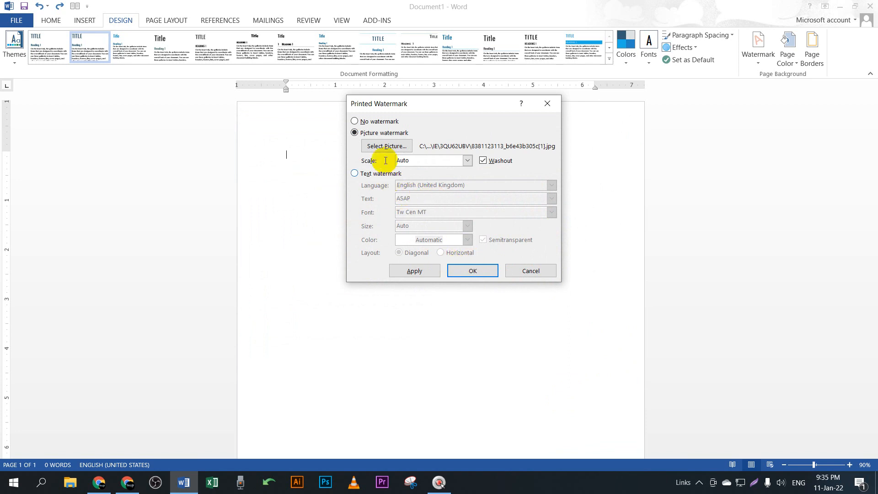
Step: Apply the washed-out photo watermark and type a line of test letters on the page
{"action": "left_click", "coordinate": [415, 271]}
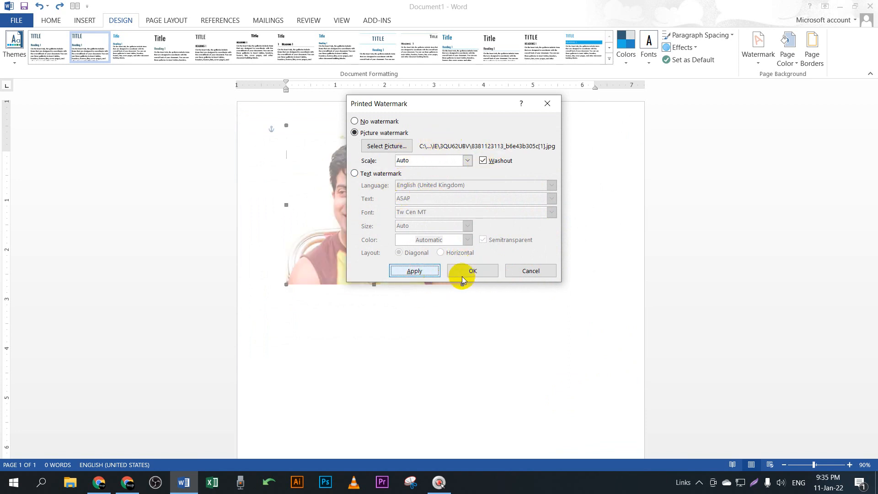
{"action": "left_click", "coordinate": [473, 270]}
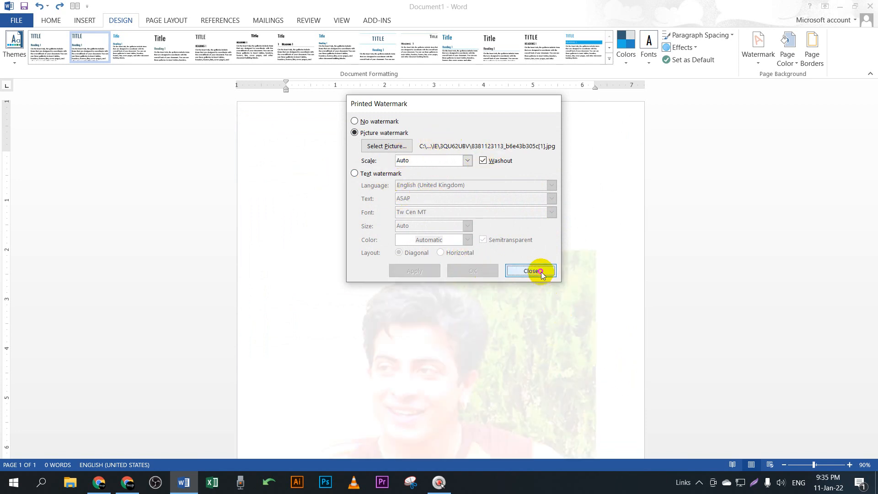
{"action": "left_click", "coordinate": [541, 271]}
{"action": "scroll", "coordinate": [593, 316], "scroll_direction": "down", "scroll_amount": 5}
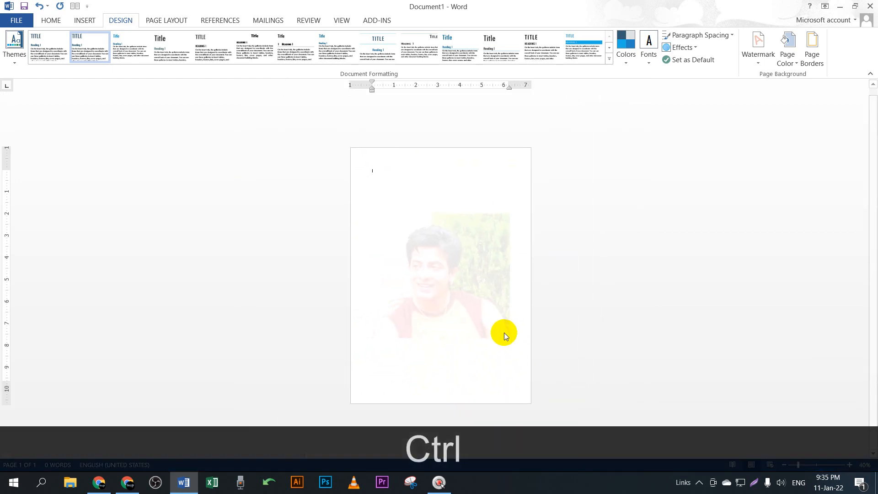
{"action": "scroll", "coordinate": [472, 330], "scroll_direction": "up", "scroll_amount": 3}
{"action": "type", "text": "xf;sdja"}
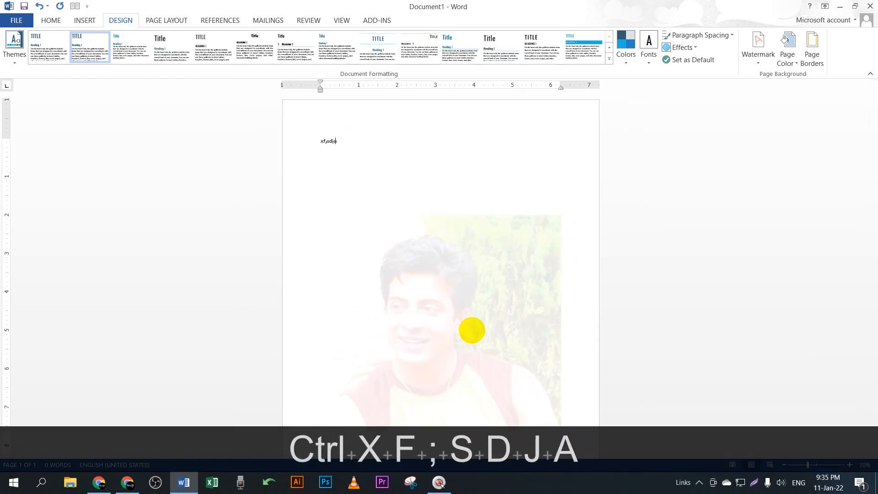
{"action": "type", "text": "llllllll"}
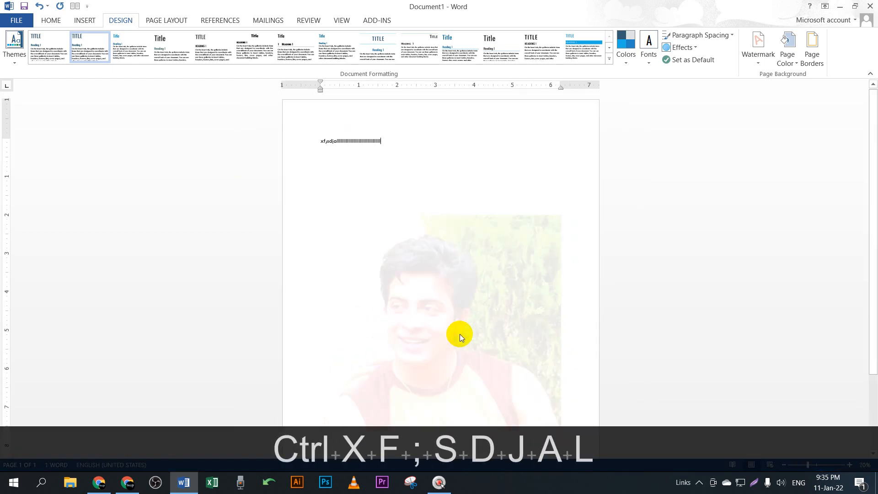
{"action": "left_click", "coordinate": [132, 486]}
Step: Search the web for 'lorem ipsum' in a new tab and open lipsum.com
{"action": "left_click", "coordinate": [152, 10]}
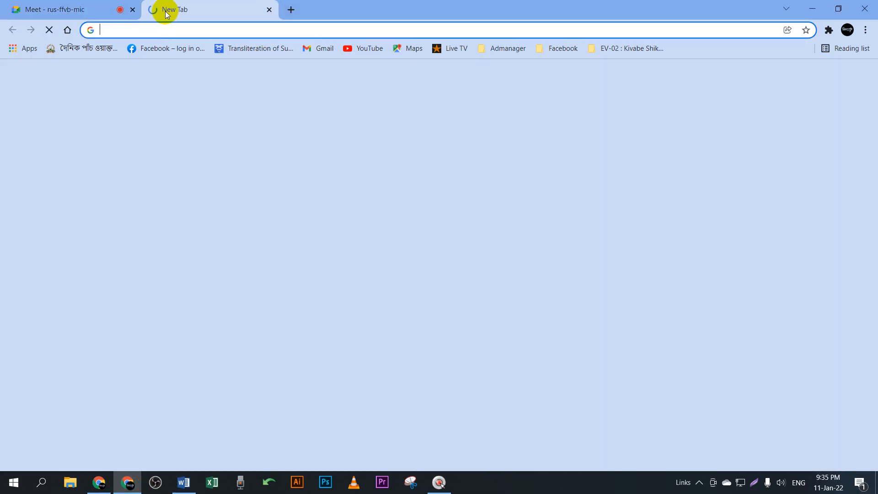
{"action": "type", "text": "f"}
{"action": "key", "text": "BackSpace"}
{"action": "key", "text": "BackSpace"}
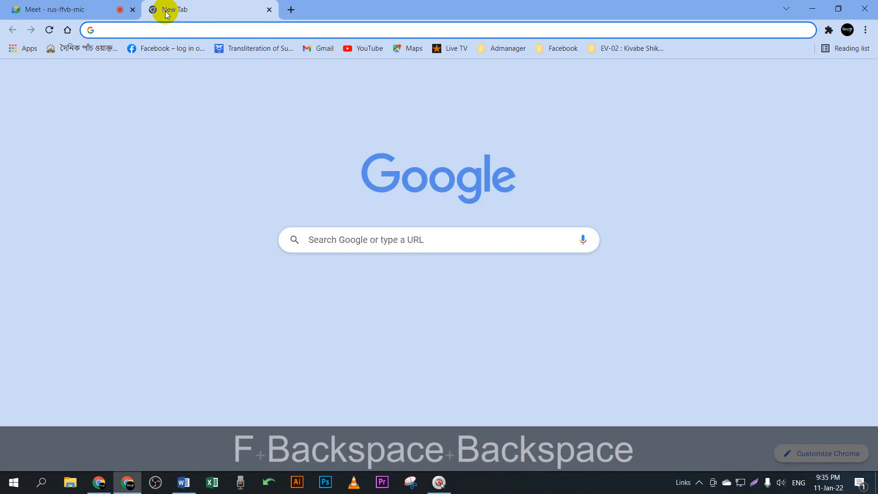
{"action": "key", "text": "BackSpace"}
{"action": "type", "text": "lore"}
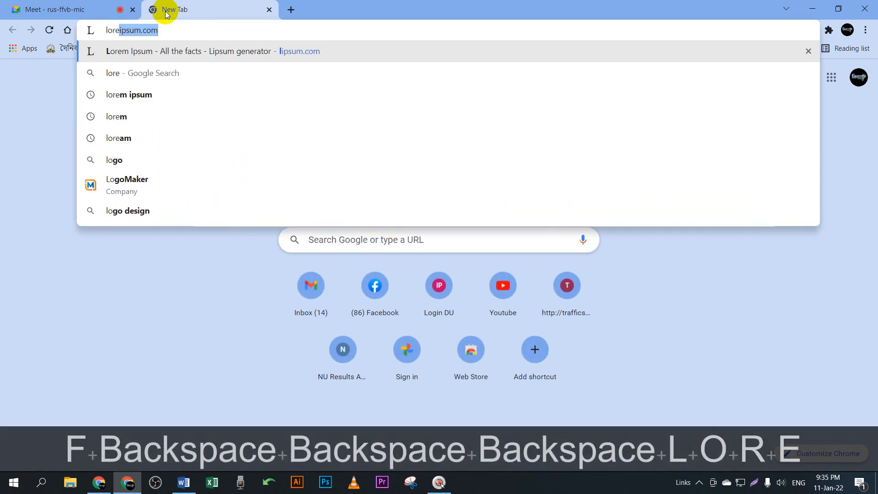
{"action": "key", "text": "Return"}
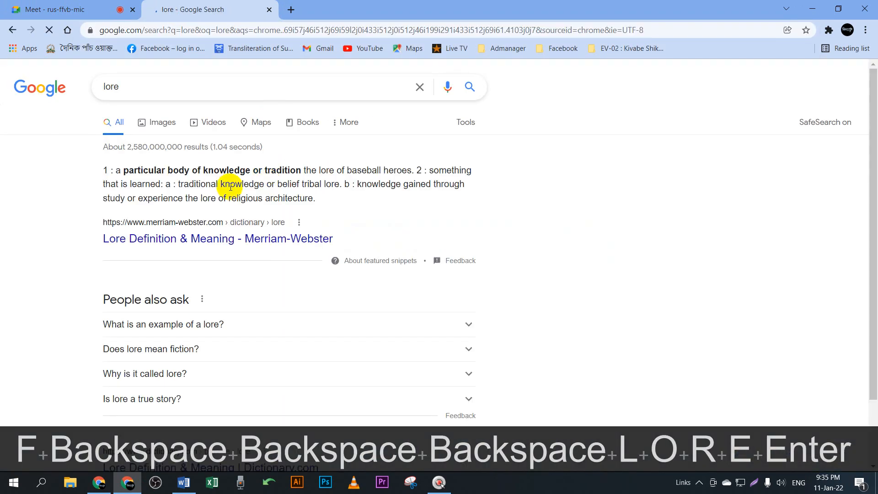
{"action": "left_click", "coordinate": [158, 90]}
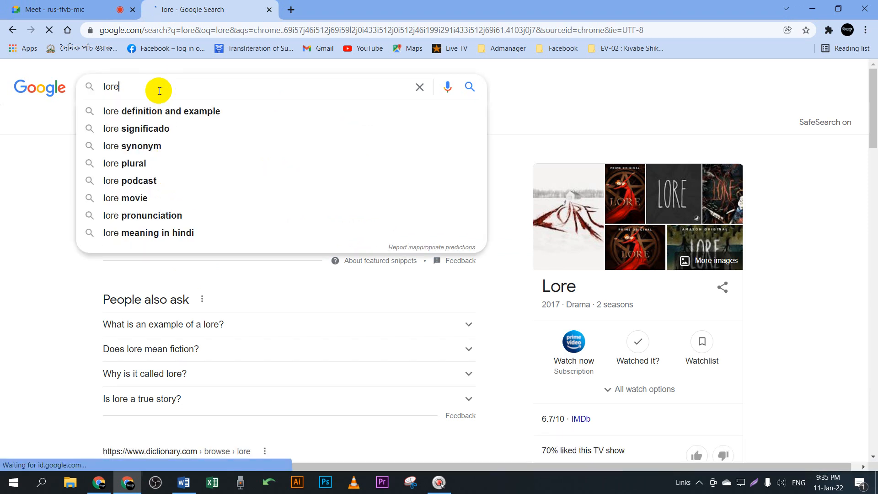
{"action": "type", "text": "m"}
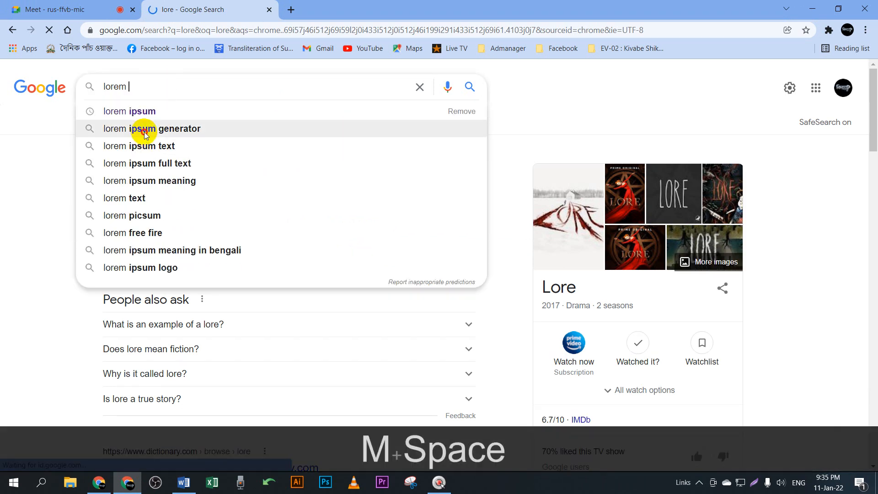
{"action": "left_click", "coordinate": [139, 114]}
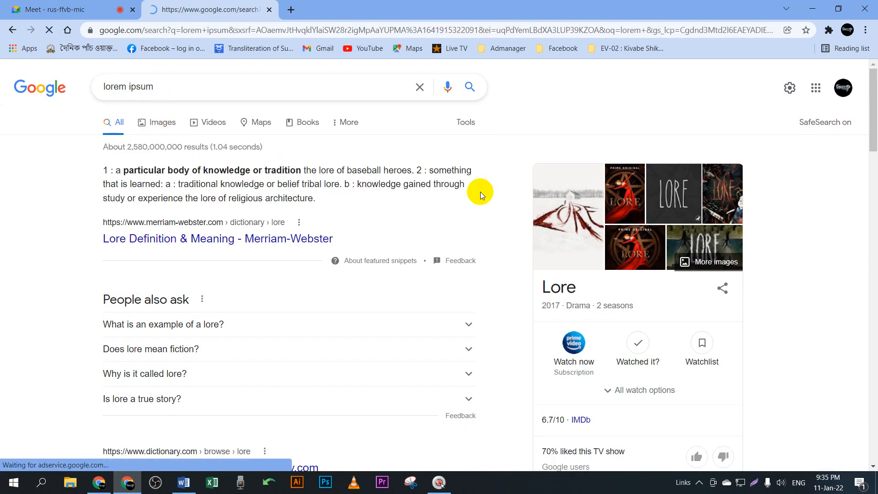
{"action": "scroll", "coordinate": [366, 300], "scroll_direction": "down", "scroll_amount": 1}
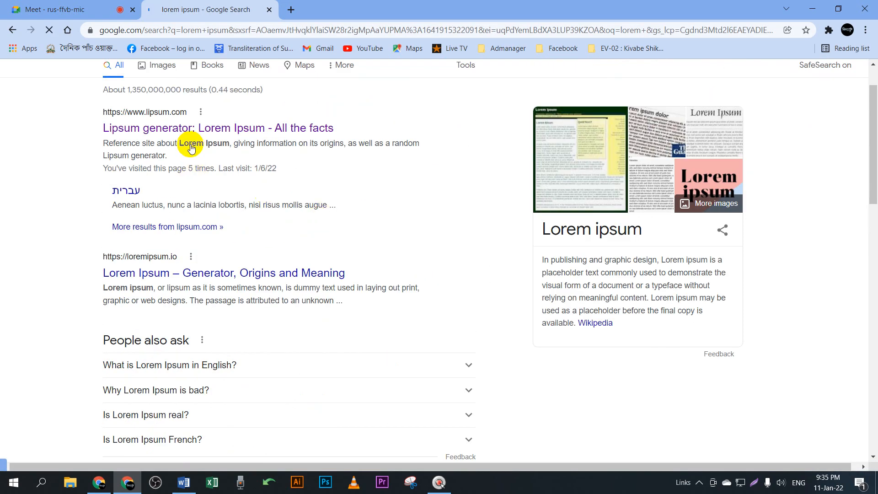
{"action": "left_click", "coordinate": [199, 129]}
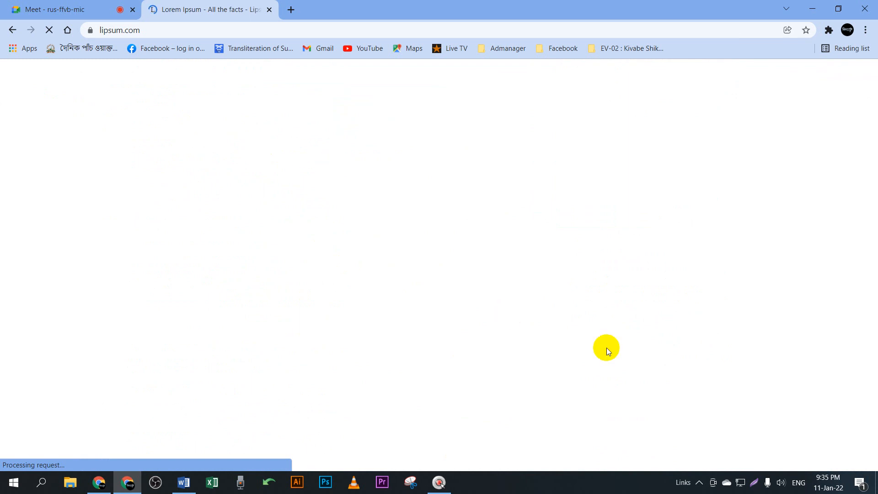
Step: Select and copy both Lorem Ipsum article columns, then return to Word
{"action": "scroll", "coordinate": [427, 306], "scroll_direction": "down", "scroll_amount": 1}
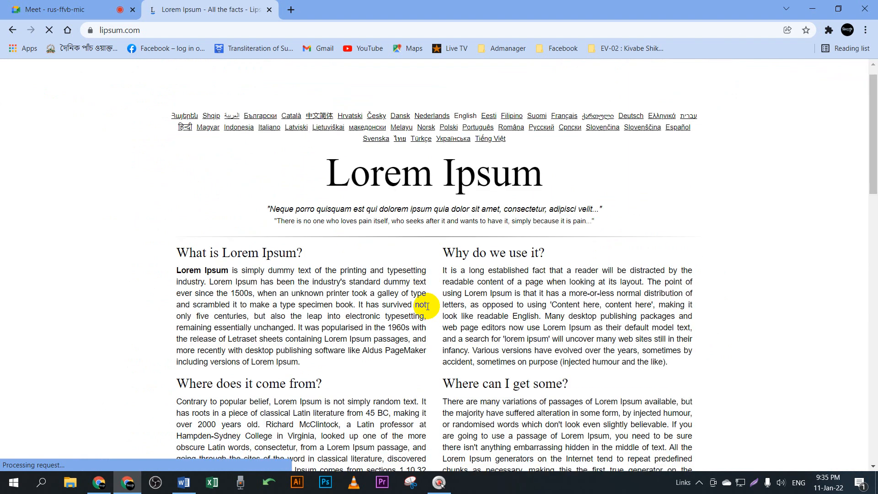
{"action": "left_click_drag", "start_coordinate": [557, 337], "coordinate": [543, 289]}
{"action": "left_click", "coordinate": [314, 229]}
{"action": "left_click_drag", "start_coordinate": [557, 338], "coordinate": [499, 316]}
{"action": "left_click", "coordinate": [314, 253]}
{"action": "scroll", "coordinate": [365, 275], "scroll_direction": "down", "scroll_amount": 6}
{"action": "scroll", "coordinate": [256, 192], "scroll_direction": "up", "scroll_amount": 5}
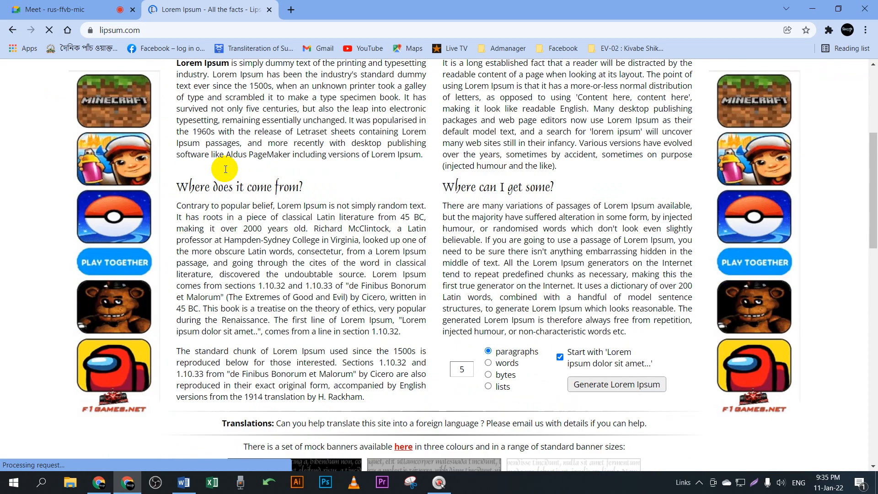
{"action": "scroll", "coordinate": [202, 173], "scroll_direction": "up", "scroll_amount": 2}
{"action": "left_click_drag", "start_coordinate": [182, 212], "coordinate": [623, 145]}
{"action": "right_click", "coordinate": [596, 128]}
{"action": "left_click", "coordinate": [614, 137]}
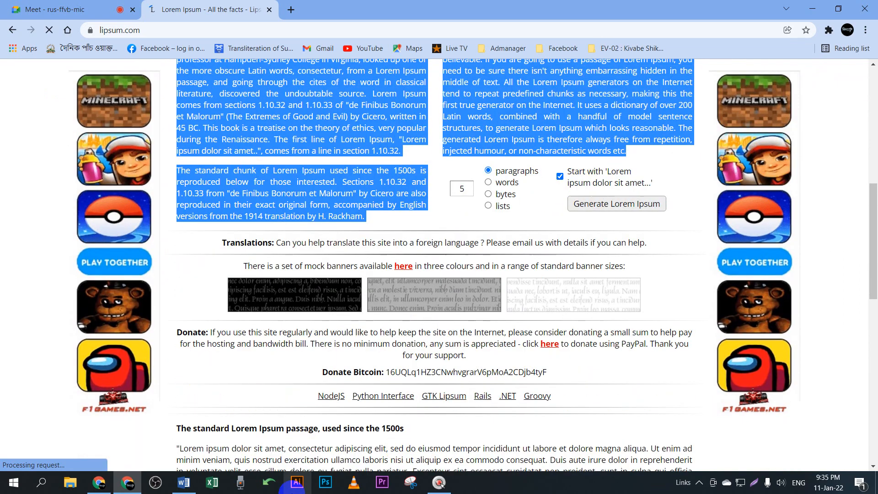
{"action": "left_click", "coordinate": [183, 482]}
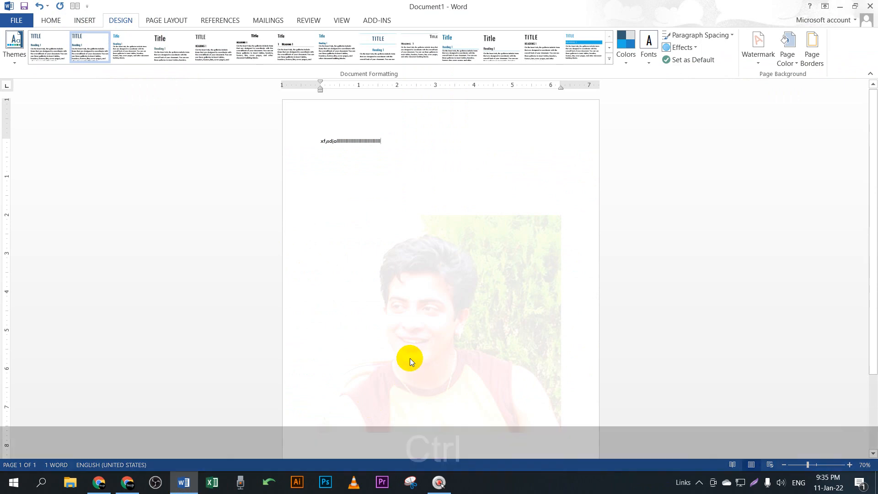
Step: Pass the copied articles through the Avro converter and paste them as plain text over the garbled line
{"action": "key", "text": "ctrl+v"}
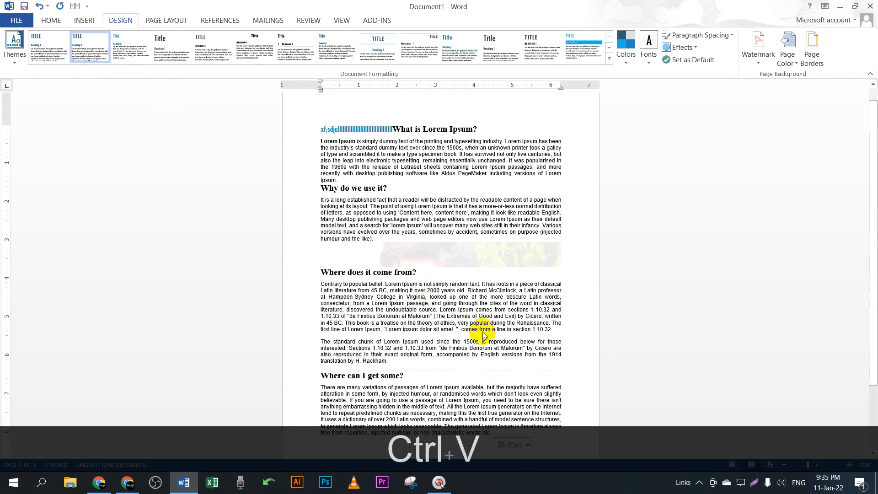
{"action": "key", "text": "ctrl+z"}
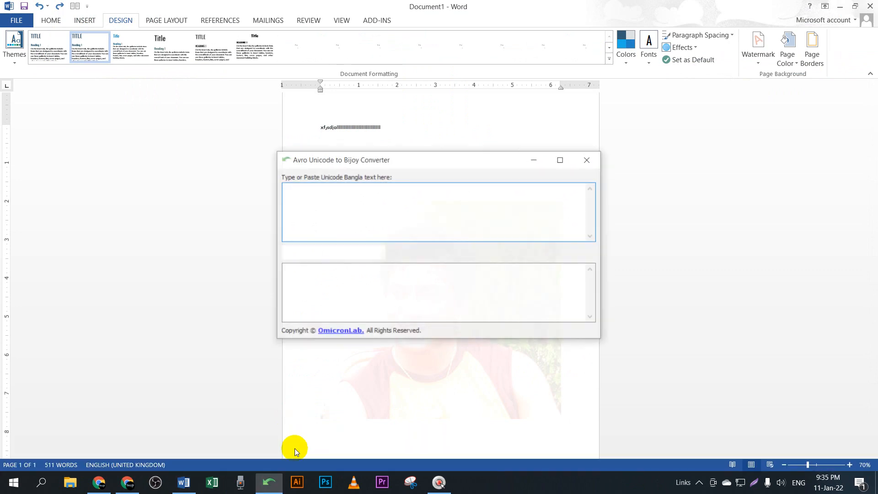
{"action": "key", "text": "ctrl+v"}
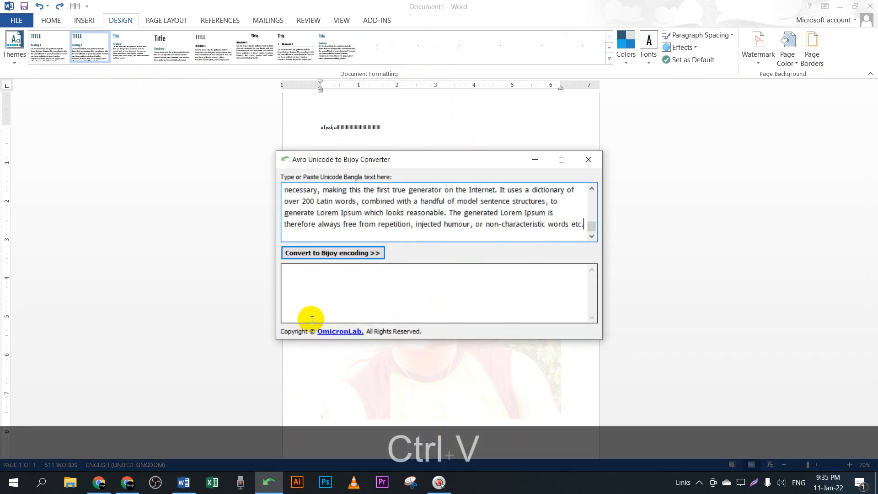
{"action": "key", "text": "ctrl+a"}
{"action": "key", "text": "ctrl+x"}
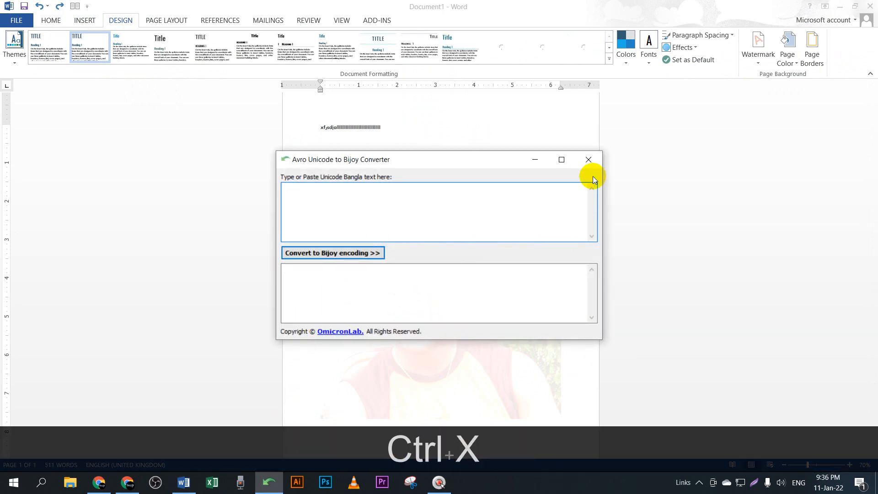
{"action": "left_click", "coordinate": [588, 159]}
{"action": "left_click", "coordinate": [232, 130]}
{"action": "key", "text": "ctrl+v"}
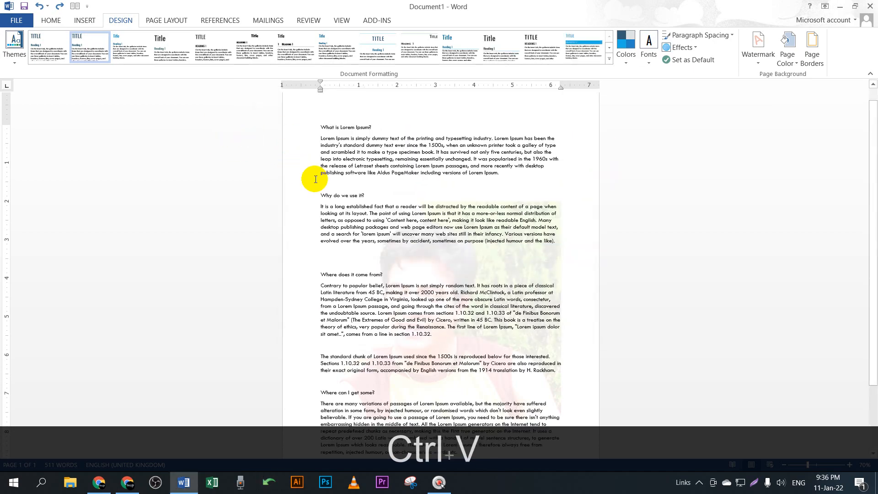
Step: Remove the photo watermark from the Lorem Ipsum page with Remove Watermark
{"action": "scroll", "coordinate": [503, 357], "scroll_direction": "up", "scroll_amount": 3, "text": "ctrl"}
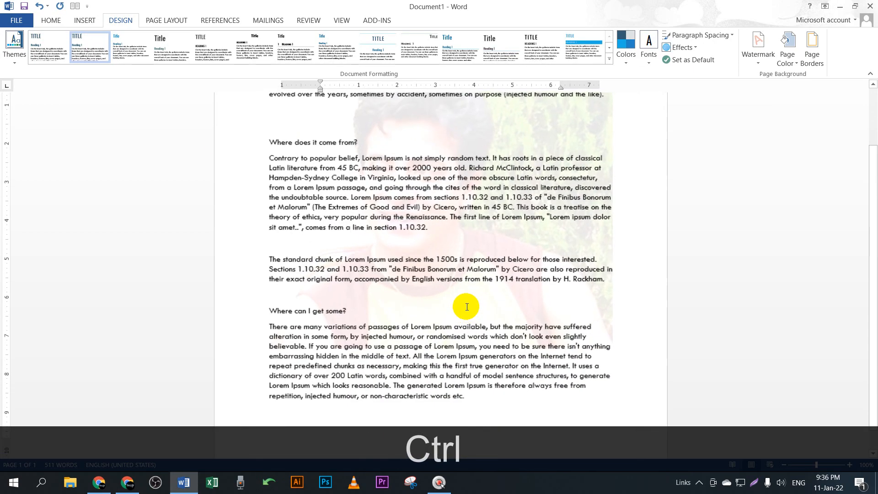
{"action": "scroll", "coordinate": [510, 307], "scroll_direction": "up", "scroll_amount": 3}
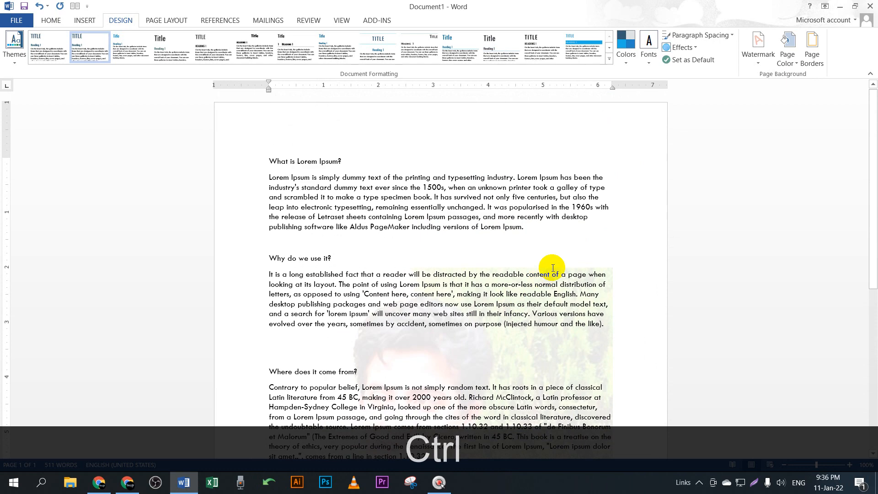
{"action": "scroll", "coordinate": [479, 269], "scroll_direction": "down", "scroll_amount": 1}
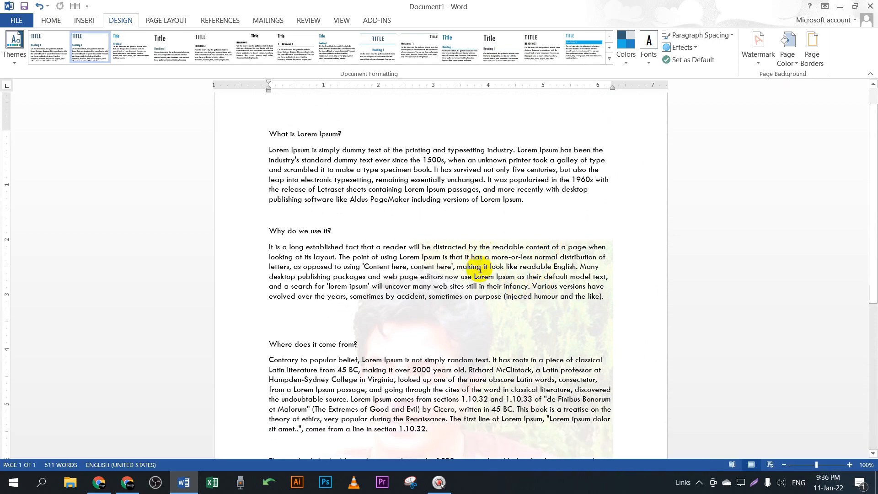
{"action": "scroll", "coordinate": [522, 277], "scroll_direction": "down", "scroll_amount": 1}
{"action": "scroll", "coordinate": [503, 273], "scroll_direction": "down", "scroll_amount": 2, "text": "ctrl"}
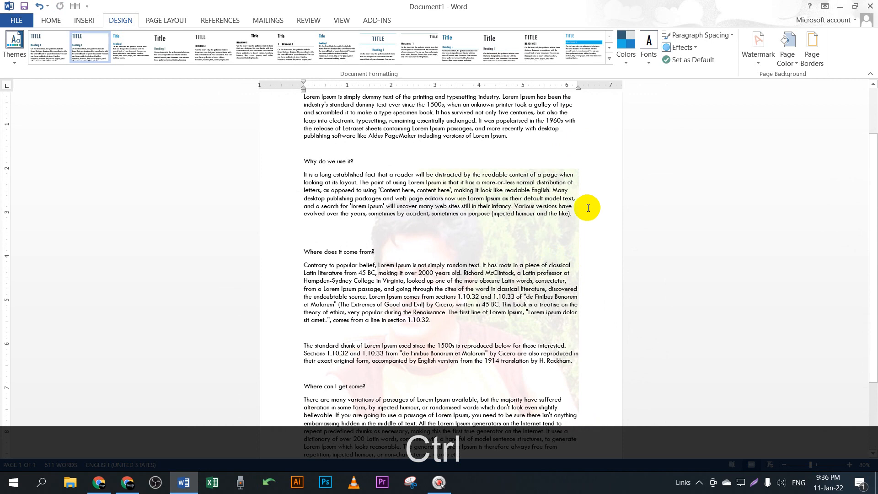
{"action": "left_click", "coordinate": [757, 64]}
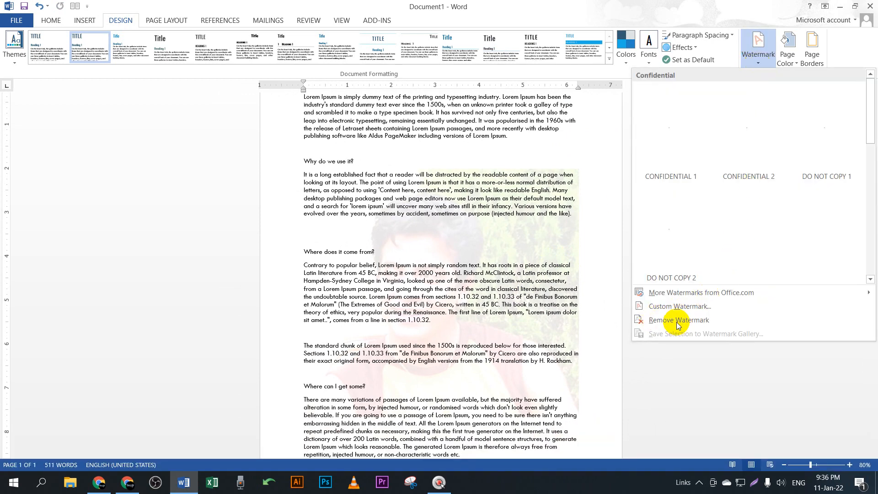
{"action": "left_click", "coordinate": [676, 322]}
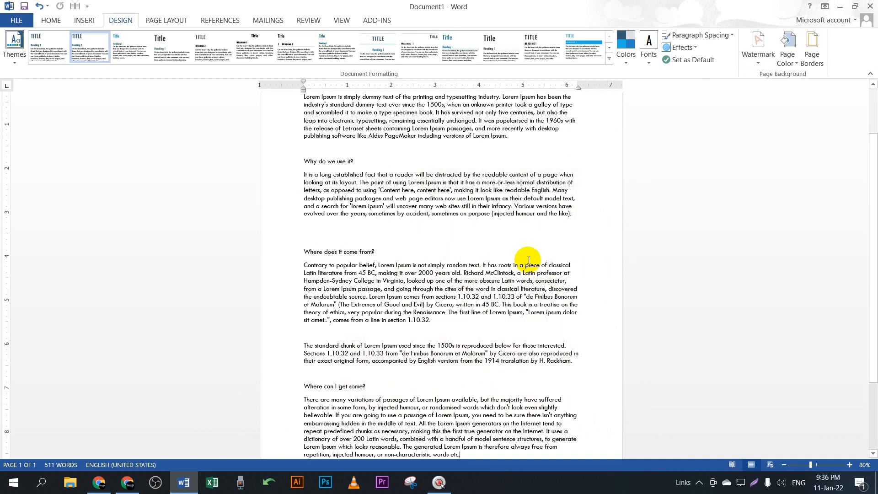
{"action": "scroll", "coordinate": [528, 260], "scroll_direction": "down", "scroll_amount": 3}
{"action": "scroll", "coordinate": [503, 231], "scroll_direction": "up", "scroll_amount": 2, "text": "ctrl"}
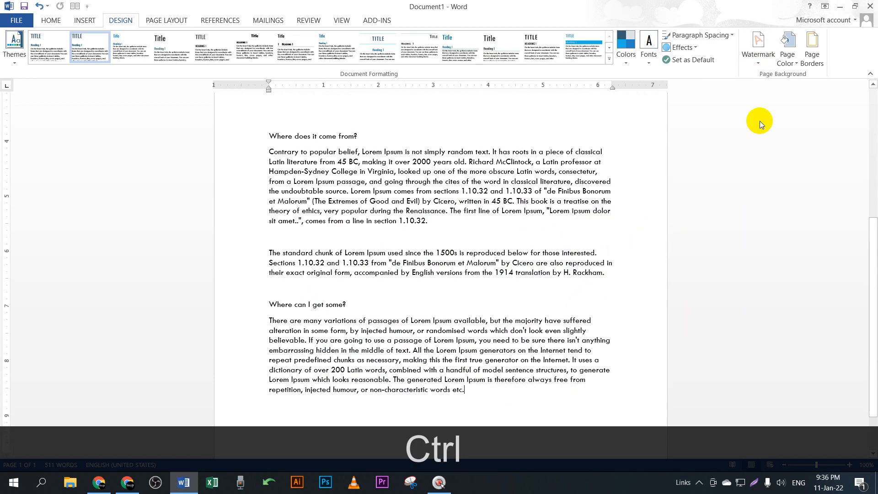
{"action": "left_click", "coordinate": [759, 64]}
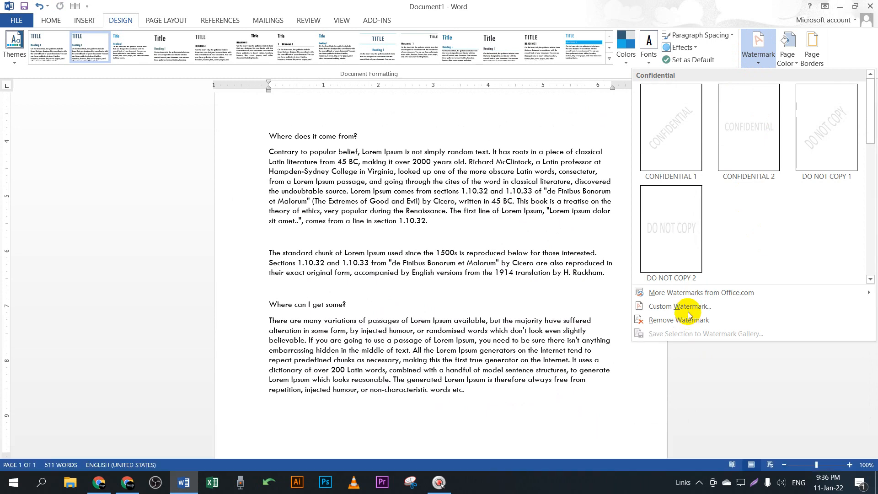
Step: Set up a custom text watermark of a person's name in Times New Roman
{"action": "left_click", "coordinate": [688, 311]}
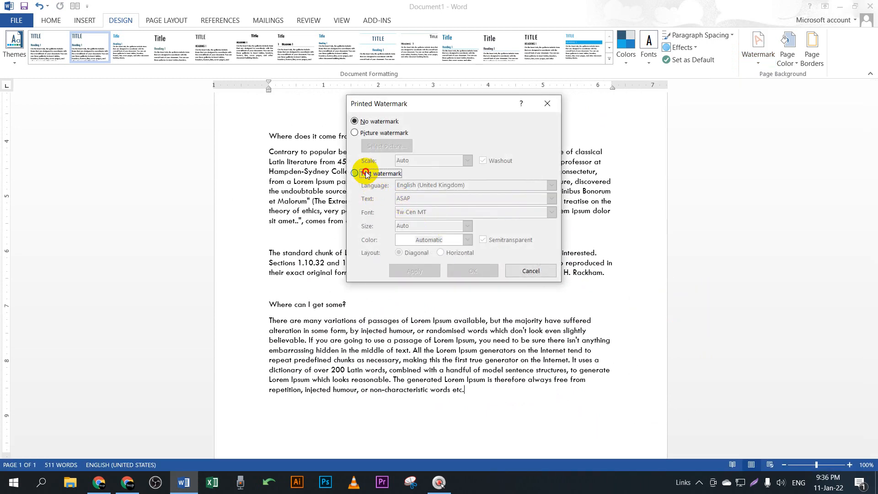
{"action": "left_click", "coordinate": [365, 174]}
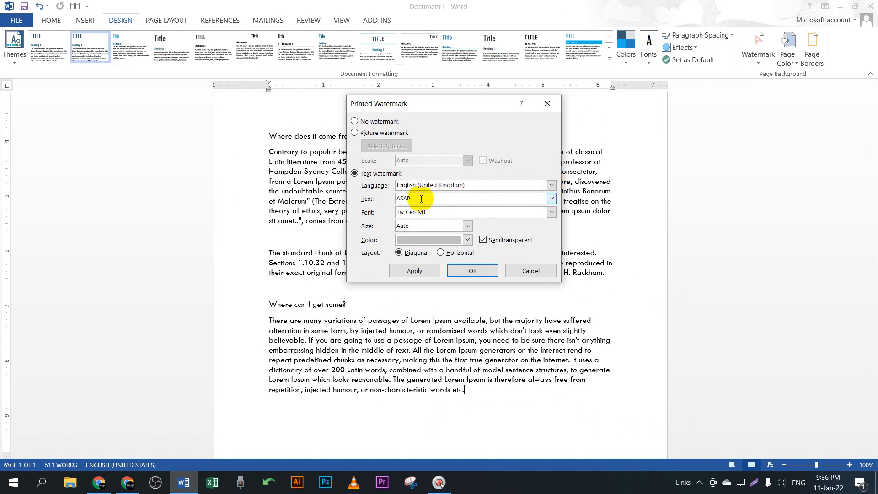
{"action": "left_click_drag", "start_coordinate": [424, 202], "coordinate": [383, 197]}
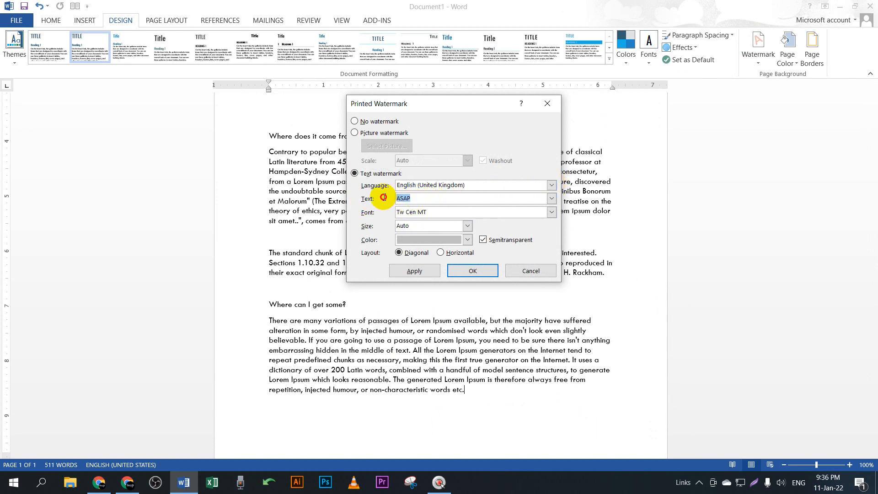
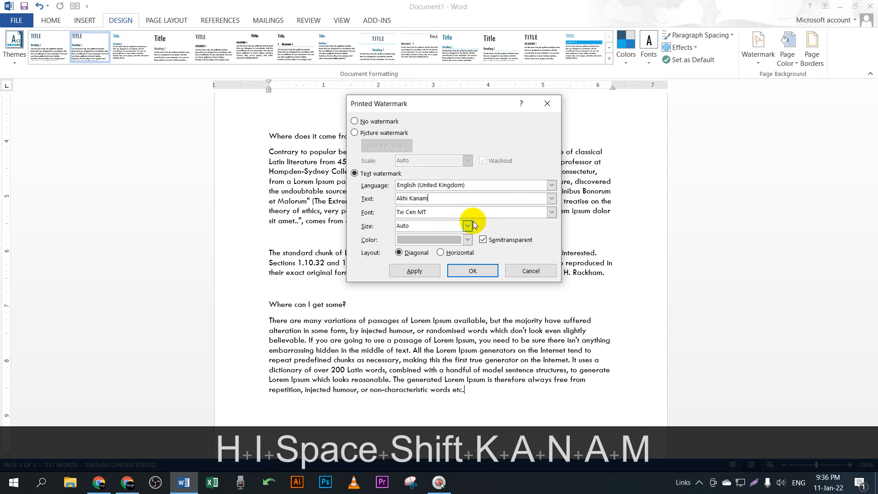
{"action": "left_click", "coordinate": [439, 212]}
{"action": "left_click", "coordinate": [551, 212]}
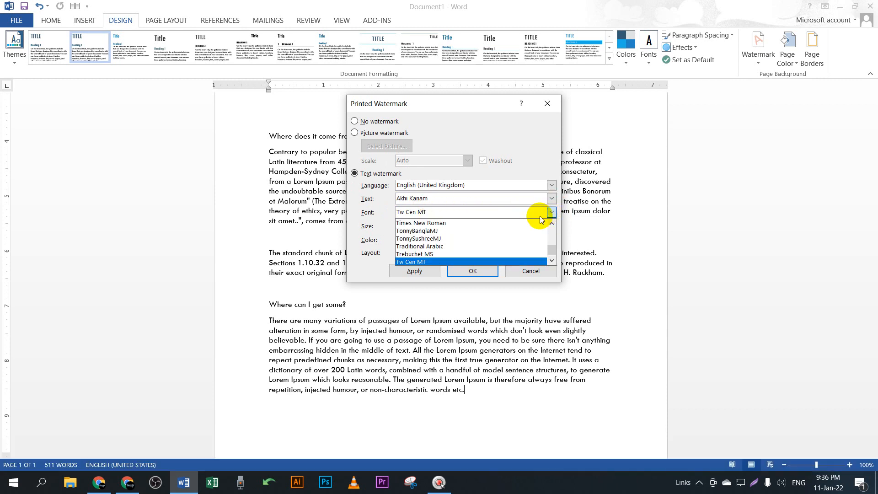
{"action": "left_click", "coordinate": [402, 224]}
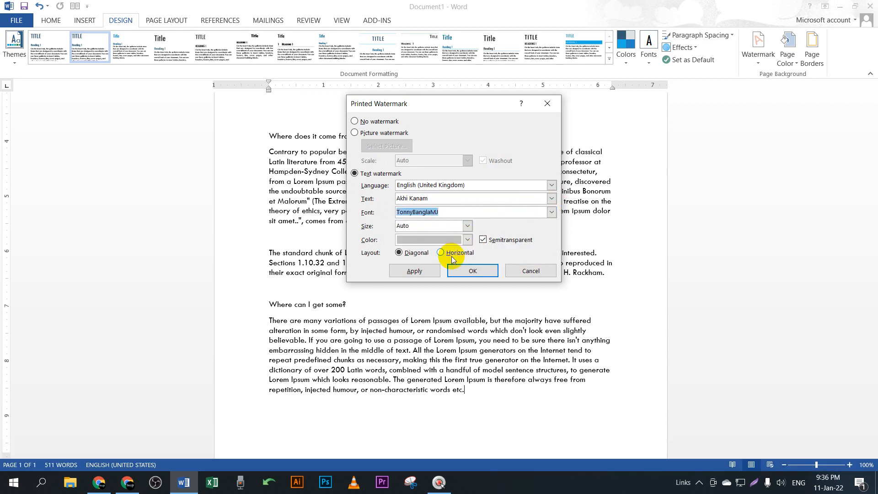
{"action": "left_click", "coordinate": [550, 212]}
{"action": "left_click", "coordinate": [448, 224]}
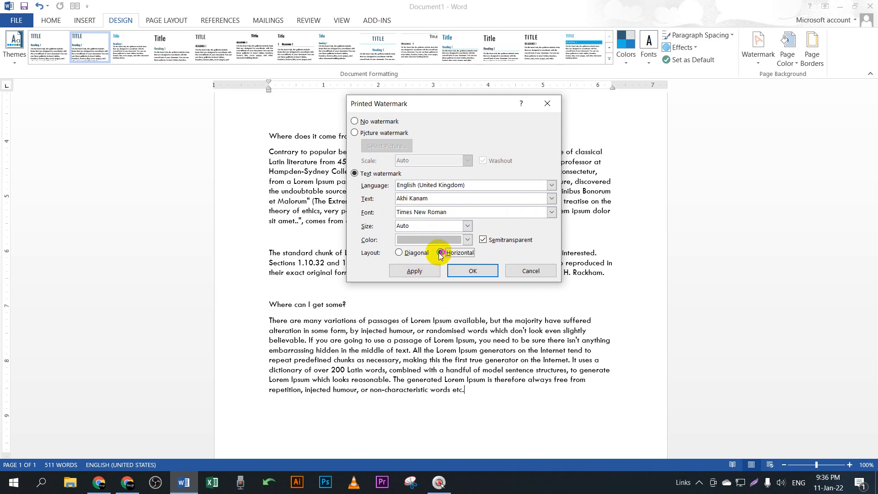
Step: Apply the text watermark with a diagonal layout
{"action": "left_click", "coordinate": [400, 253]}
{"action": "left_click", "coordinate": [414, 271]}
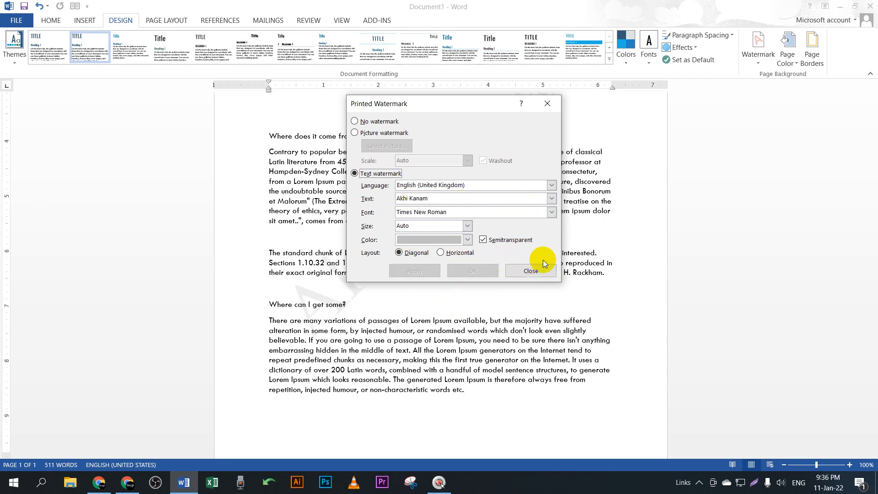
{"action": "left_click", "coordinate": [535, 271]}
{"action": "scroll", "coordinate": [494, 274], "scroll_direction": "down", "scroll_amount": 4}
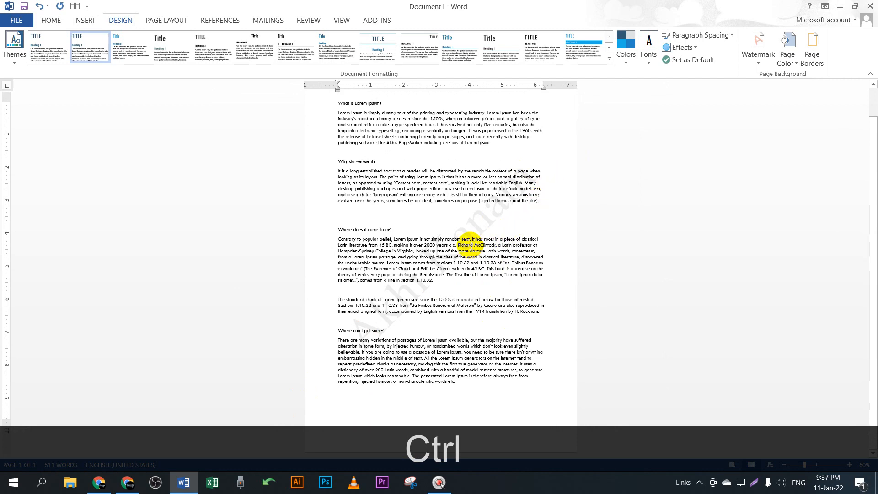
Step: Change the text watermark layout to horizontal
{"action": "left_click", "coordinate": [759, 50]}
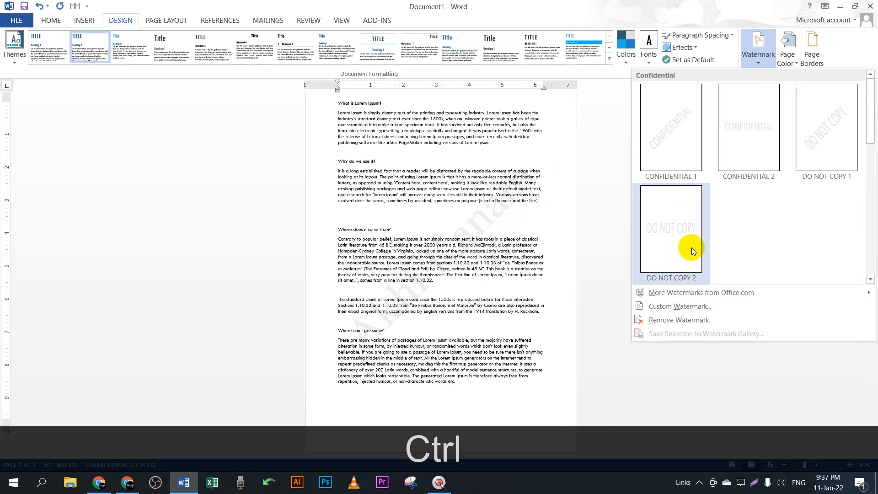
{"action": "left_click", "coordinate": [744, 306]}
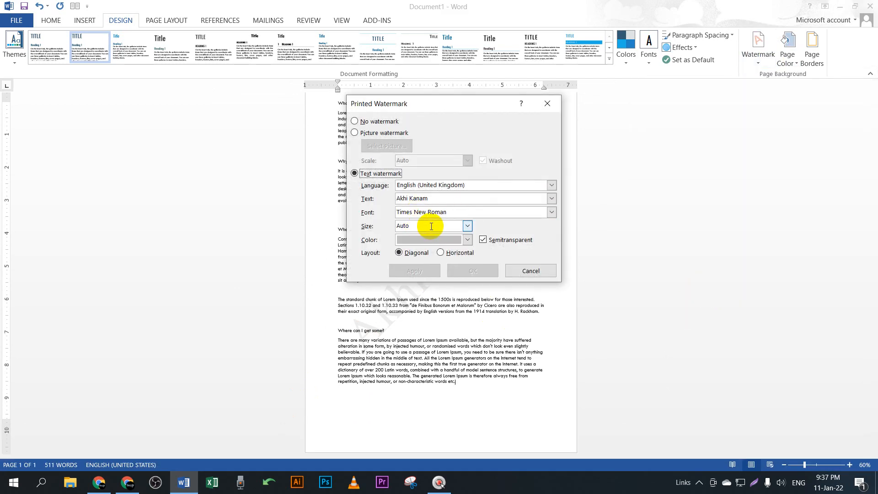
{"action": "left_click", "coordinate": [459, 253]}
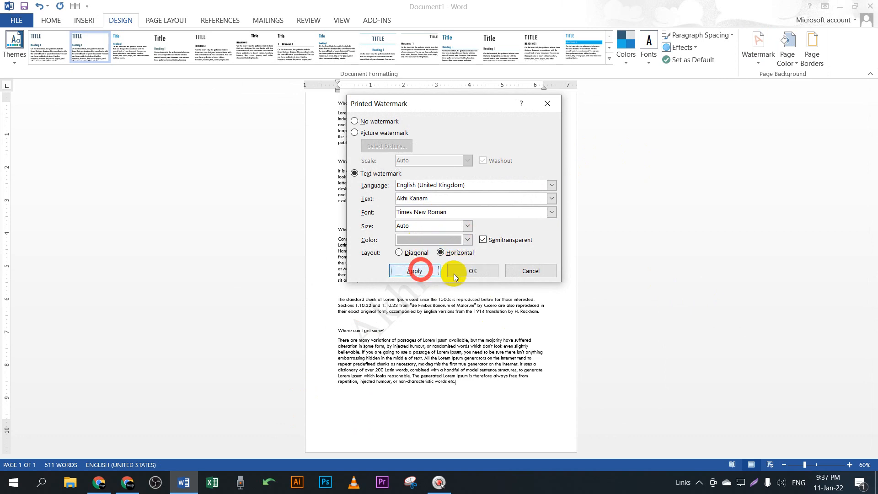
{"action": "left_click", "coordinate": [419, 269]}
{"action": "left_click", "coordinate": [530, 271]}
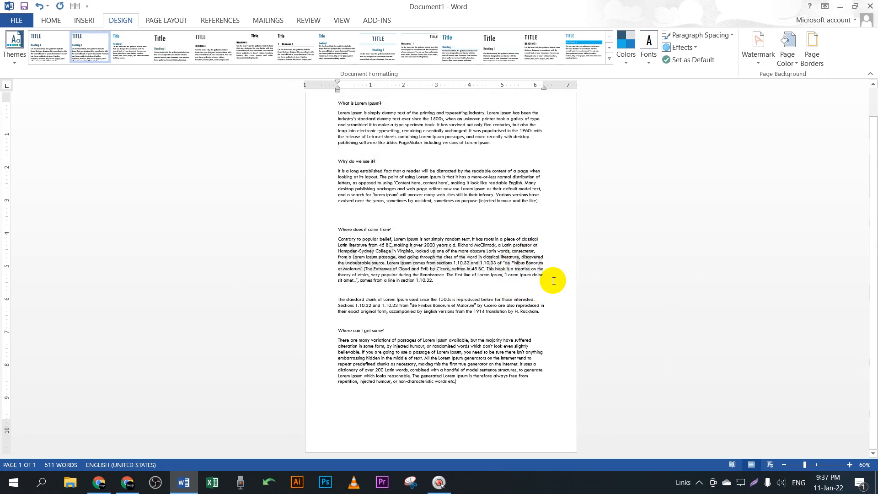
{"action": "scroll", "coordinate": [498, 268], "scroll_direction": "up", "scroll_amount": 5}
{"action": "scroll", "coordinate": [498, 268], "scroll_direction": "up", "scroll_amount": 4}
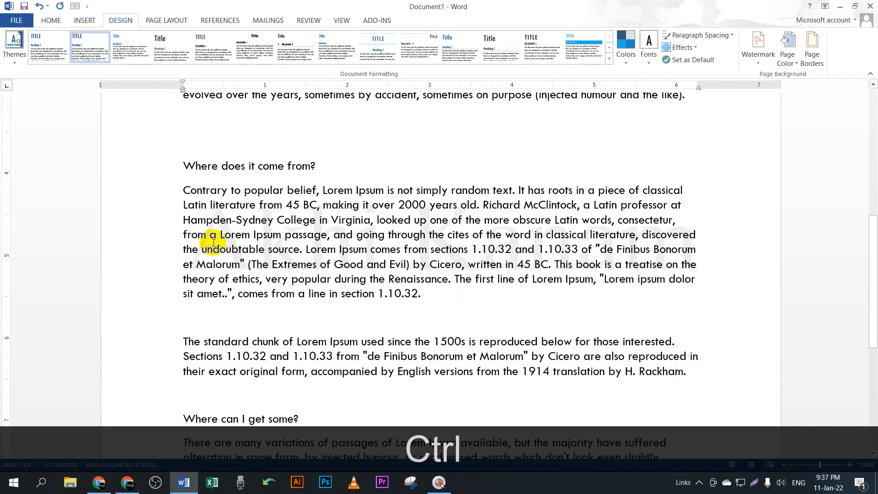
{"action": "scroll", "coordinate": [329, 274], "scroll_direction": "up", "scroll_amount": 8}
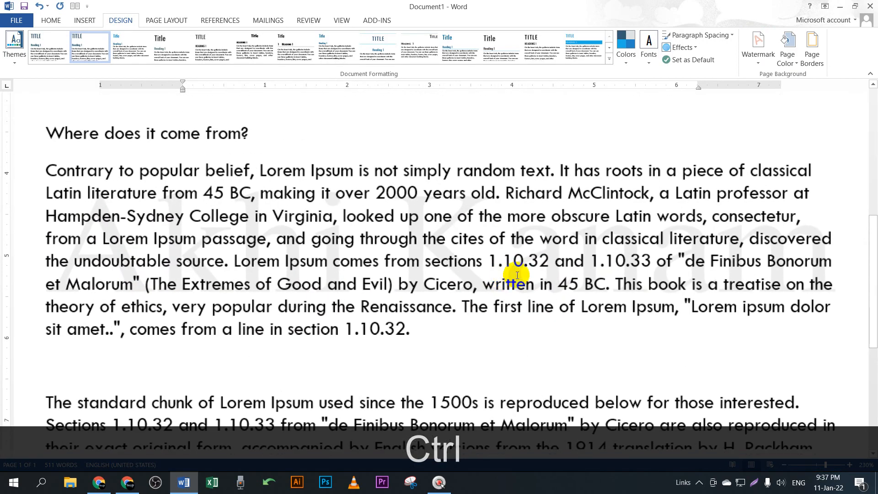
{"action": "scroll", "coordinate": [517, 275], "scroll_direction": "down", "scroll_amount": 11}
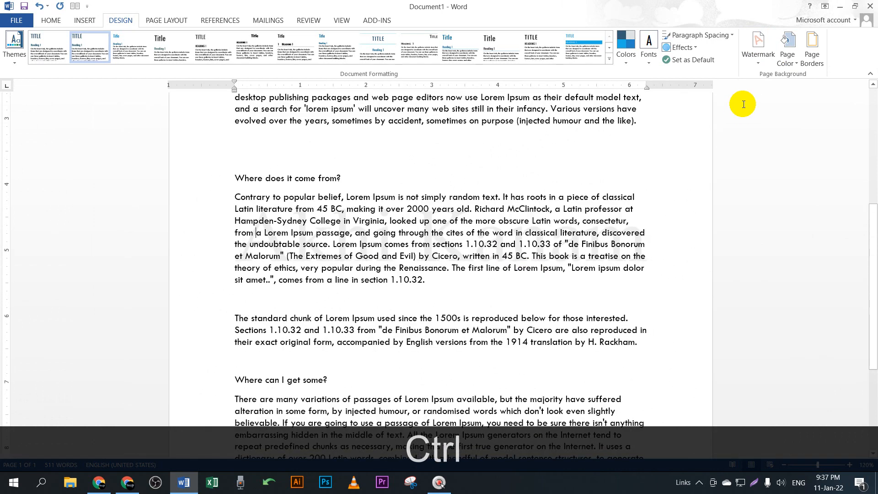
Step: Switch the text watermark back to diagonal and apply it
{"action": "left_click", "coordinate": [759, 44]}
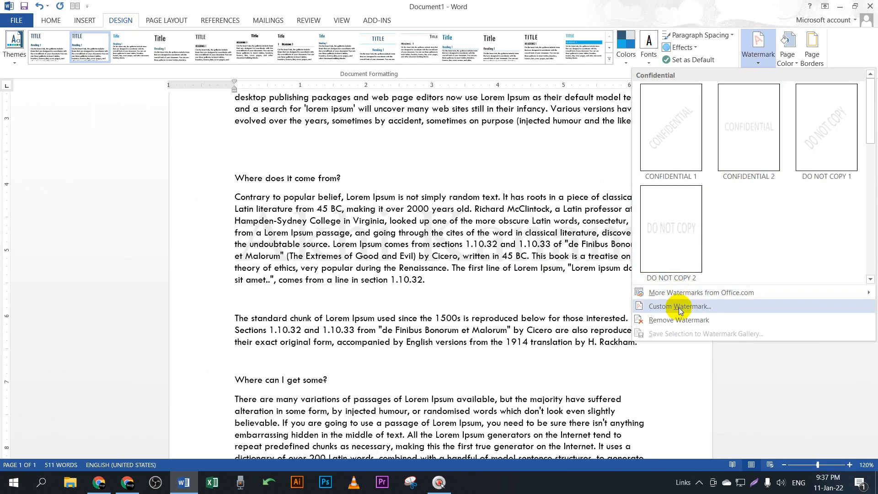
{"action": "left_click", "coordinate": [680, 311]}
{"action": "left_click", "coordinate": [402, 253]}
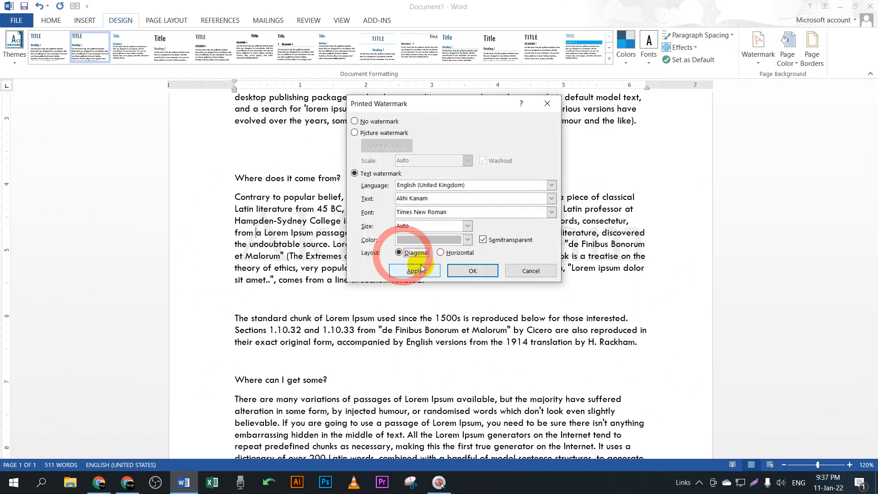
{"action": "left_click", "coordinate": [421, 268]}
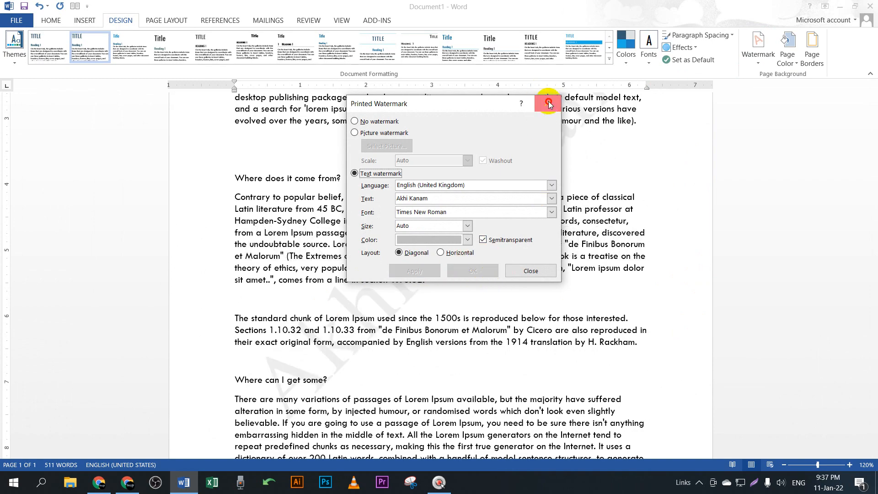
{"action": "left_click", "coordinate": [549, 104]}
{"action": "scroll", "coordinate": [524, 259], "scroll_direction": "down", "scroll_amount": 3, "text": "ctrl"}
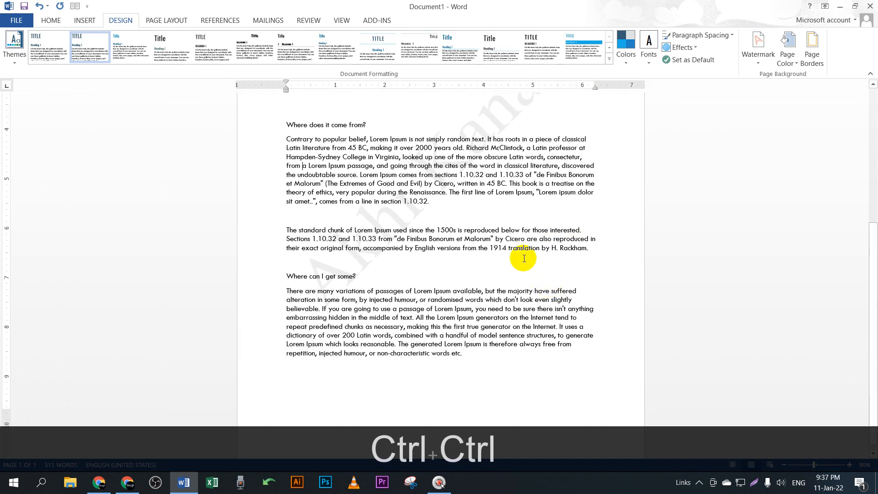
{"action": "scroll", "coordinate": [524, 258], "scroll_direction": "down", "scroll_amount": 2, "text": "ctrl"}
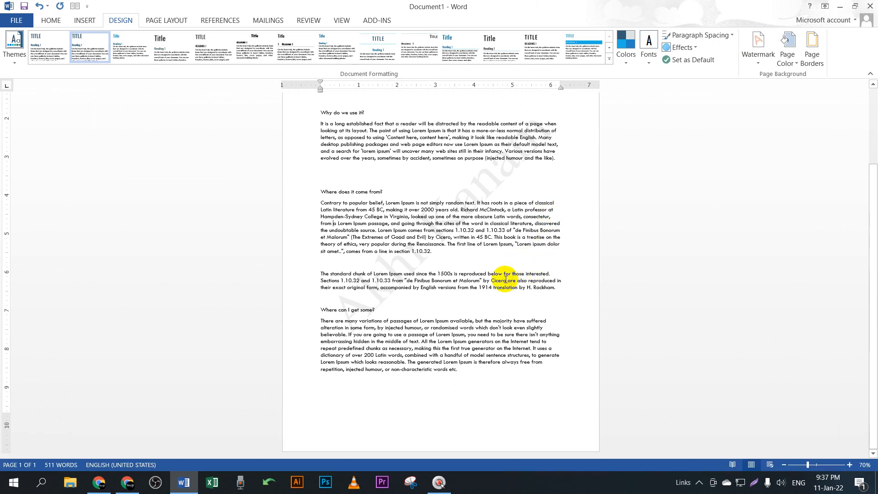
{"action": "scroll", "coordinate": [506, 280], "scroll_direction": "up", "scroll_amount": 2, "text": "ctrl"}
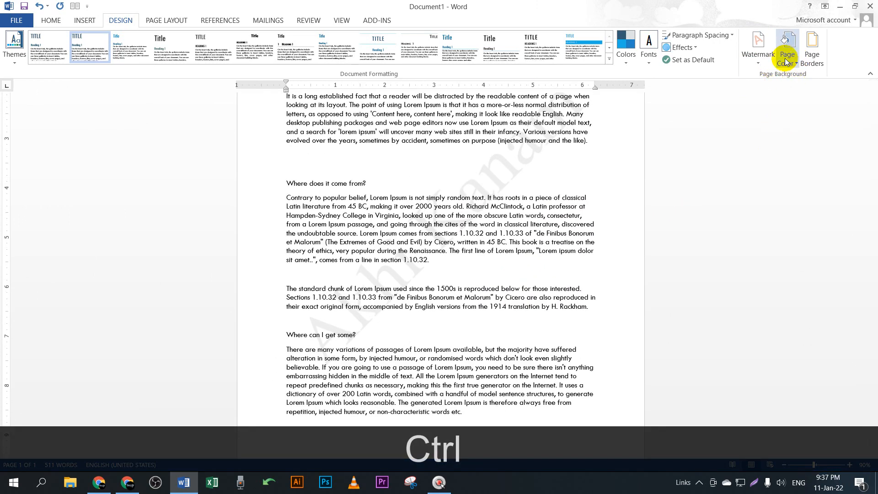
{"action": "left_click", "coordinate": [793, 63]}
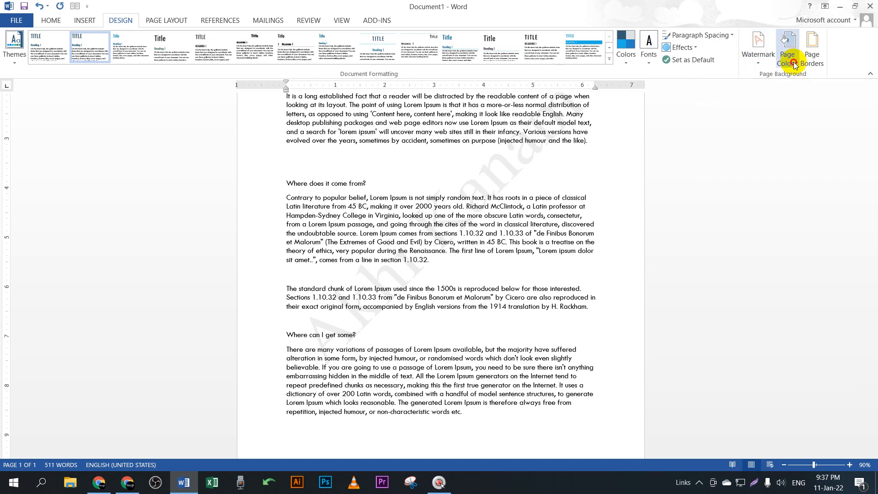
{"action": "left_click", "coordinate": [809, 106]}
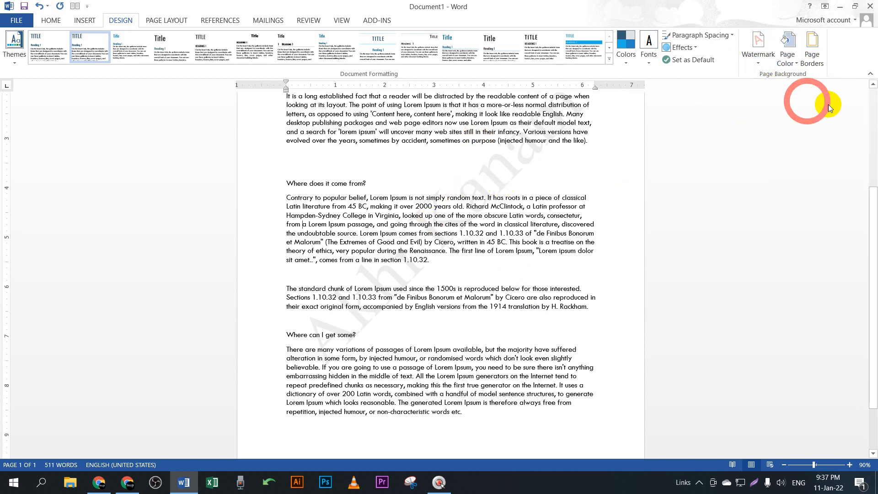
{"action": "left_click", "coordinate": [789, 57]}
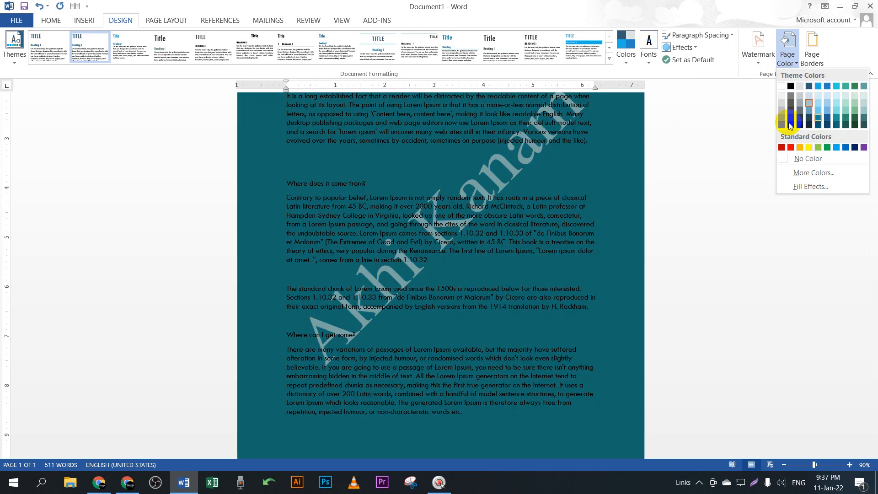
{"action": "left_click", "coordinate": [859, 147]}
{"action": "scroll", "coordinate": [647, 120], "scroll_direction": "up", "scroll_amount": 2}
{"action": "scroll", "coordinate": [649, 115], "scroll_direction": "up", "scroll_amount": 1}
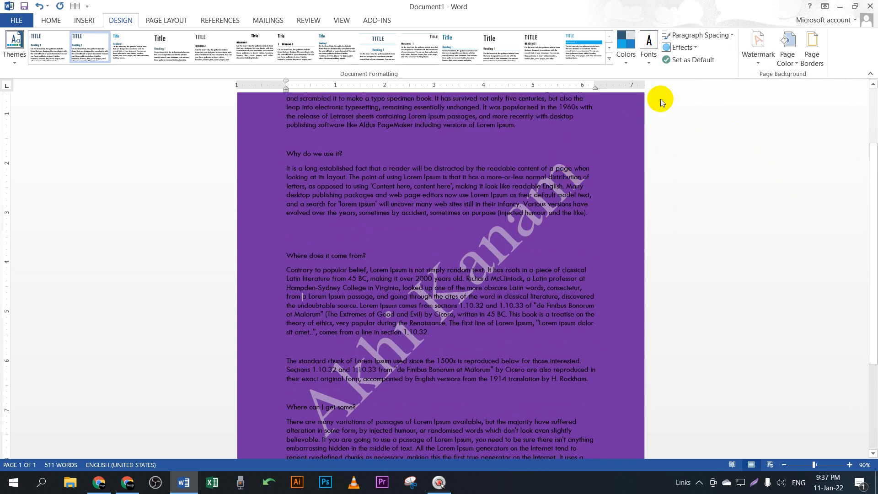
{"action": "left_click", "coordinate": [786, 66]}
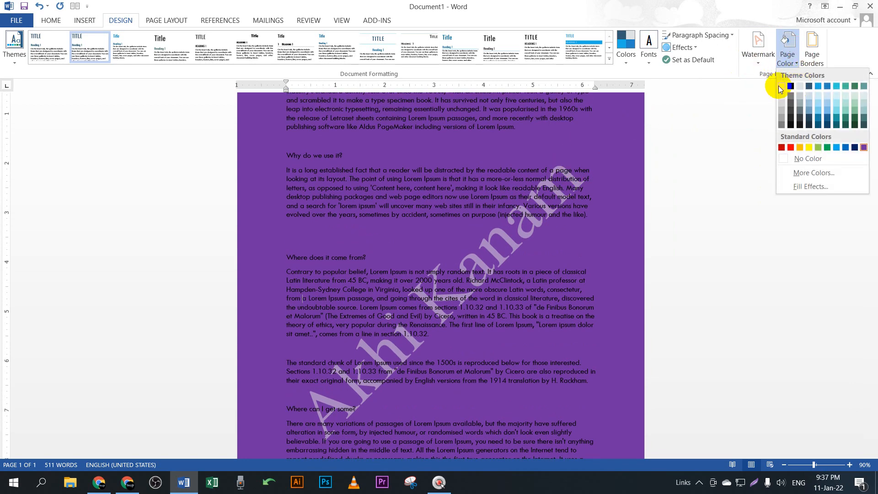
{"action": "left_click", "coordinate": [780, 87]}
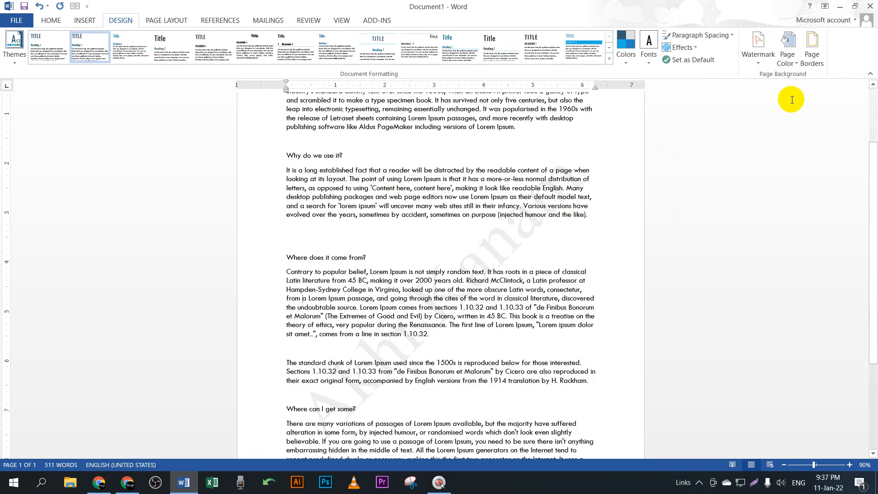
{"action": "left_click", "coordinate": [818, 64]}
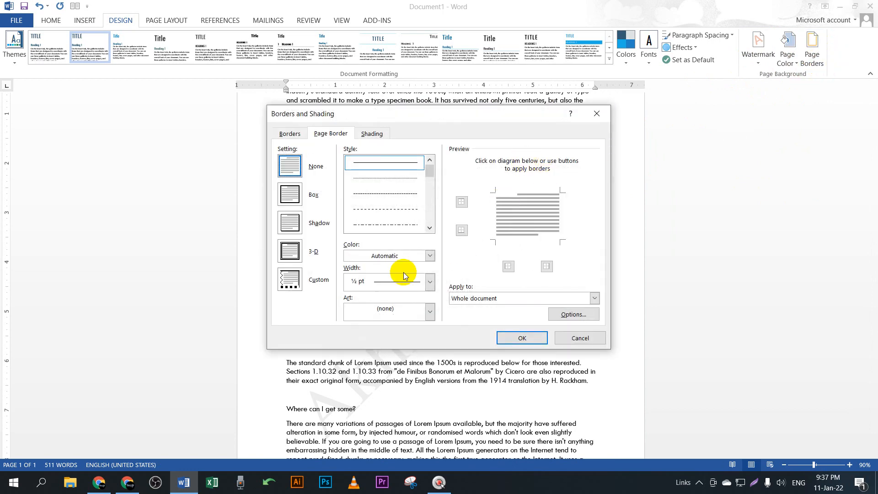
Step: Apply a thick solid Box page border, automatic colour, 2 ¼ pt wide, to the whole document
{"action": "mouse_move", "coordinate": [395, 115]}
{"action": "left_mouse_down"}
{"action": "mouse_move", "coordinate": [862, 35]}
{"action": "mouse_move", "coordinate": [543, 38]}
{"action": "left_mouse_up"}
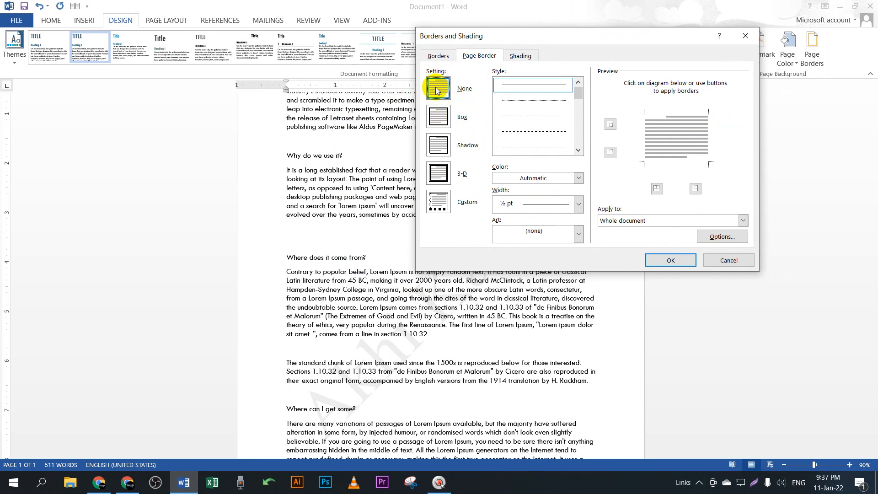
{"action": "left_click", "coordinate": [745, 35]}
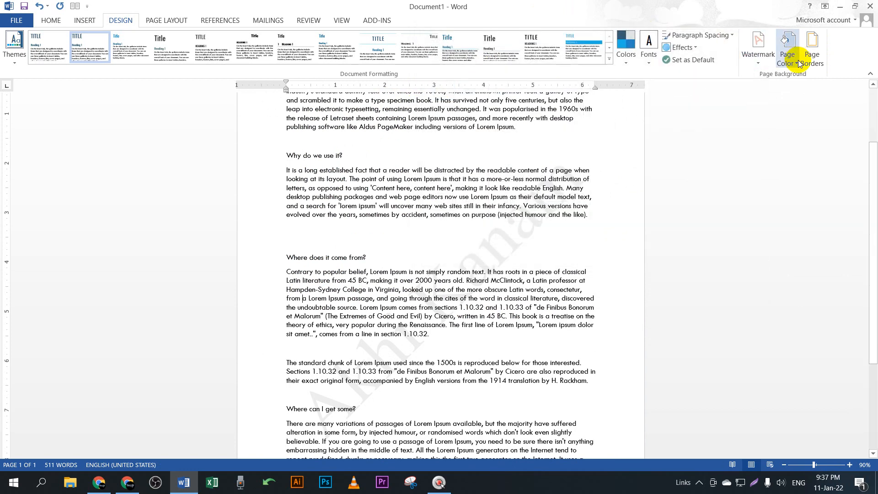
{"action": "left_click", "coordinate": [805, 71]}
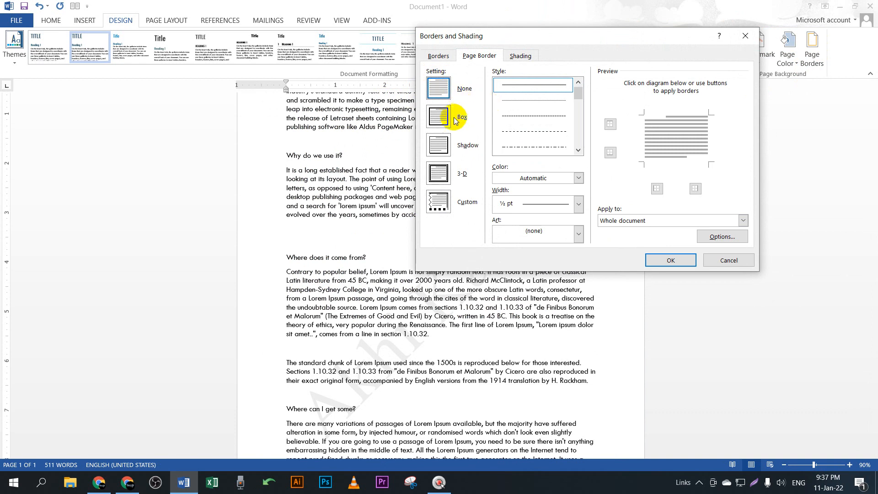
{"action": "left_click", "coordinate": [442, 121]}
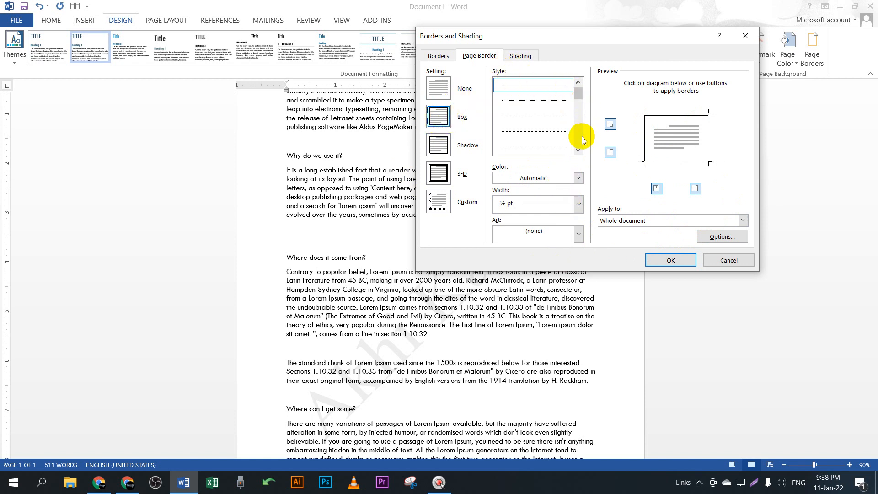
{"action": "left_click_drag", "start_coordinate": [578, 99], "coordinate": [579, 109]}
{"action": "left_click", "coordinate": [550, 120]}
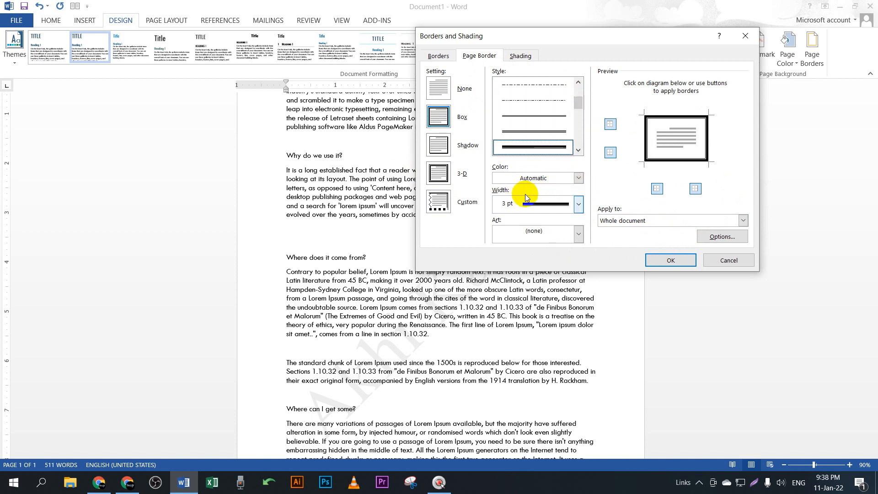
{"action": "left_click", "coordinate": [578, 178]}
{"action": "left_click", "coordinate": [577, 179]}
{"action": "left_click", "coordinate": [577, 205]}
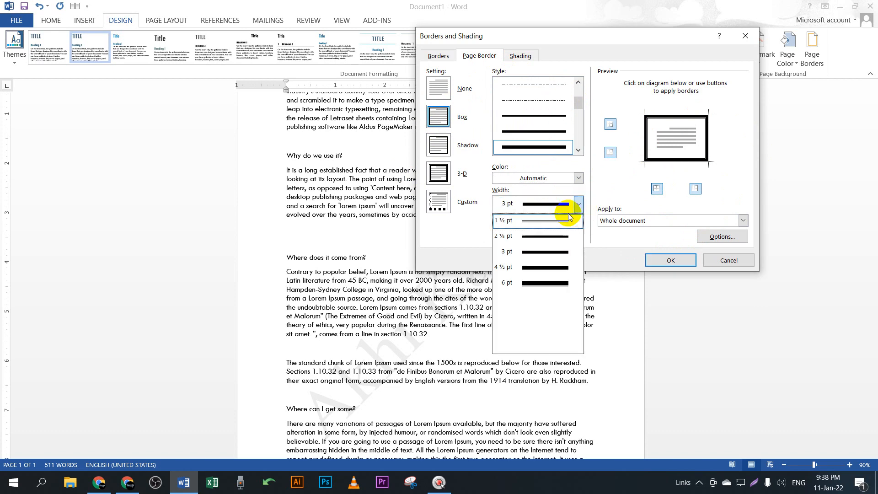
{"action": "left_click", "coordinate": [551, 233]}
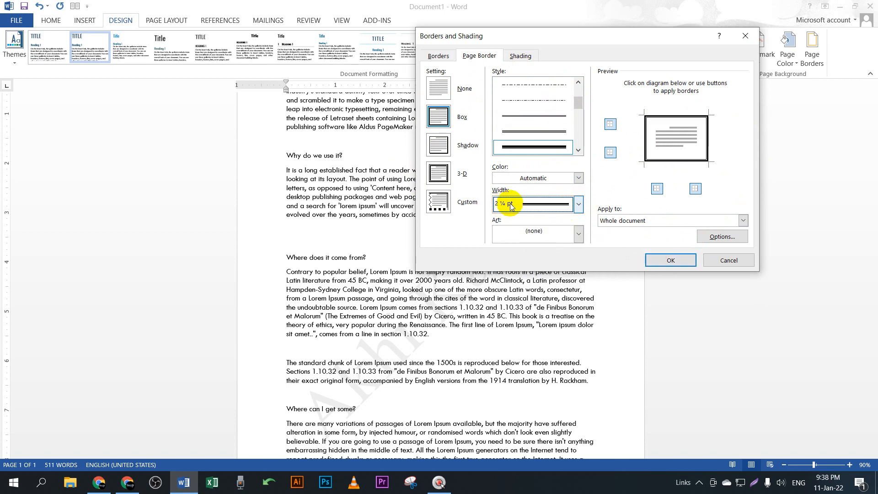
{"action": "left_click", "coordinate": [670, 260]}
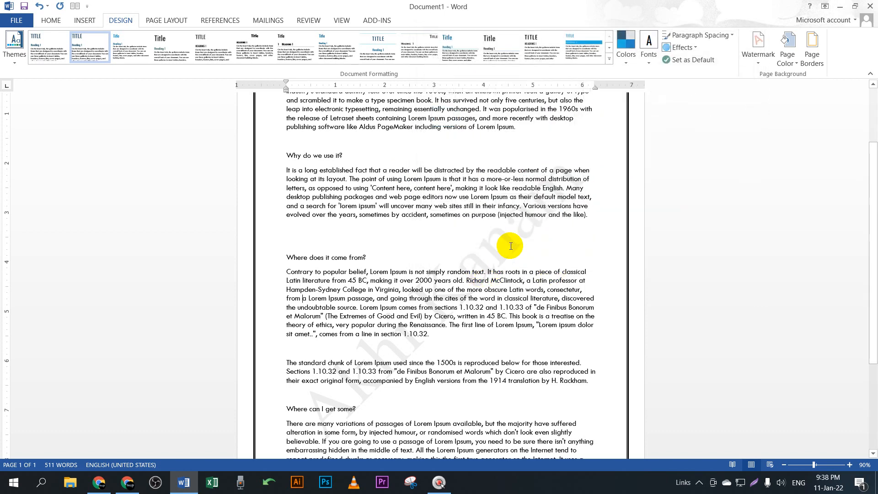
Step: Zoom the bordered Lorem Ipsum page from 50% to 90% and scroll through the text
{"action": "scroll", "coordinate": [511, 246], "scroll_direction": "down", "scroll_amount": 4}
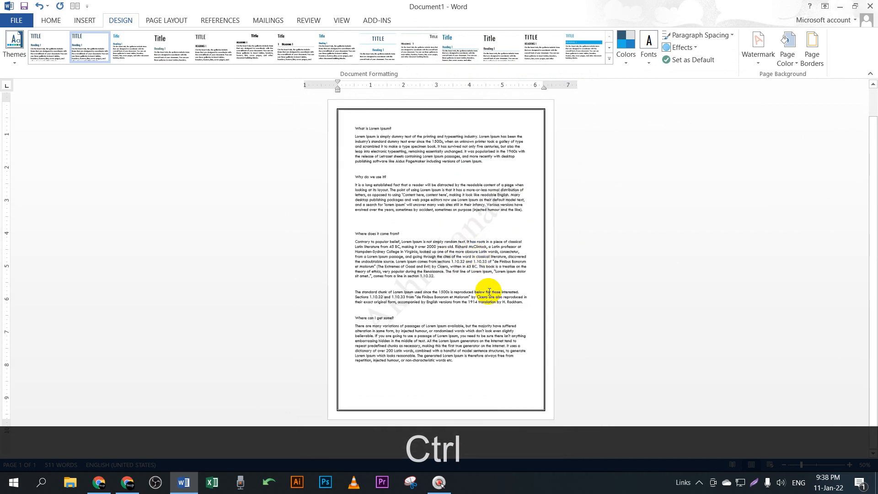
{"action": "scroll", "coordinate": [468, 280], "scroll_direction": "up", "scroll_amount": 1}
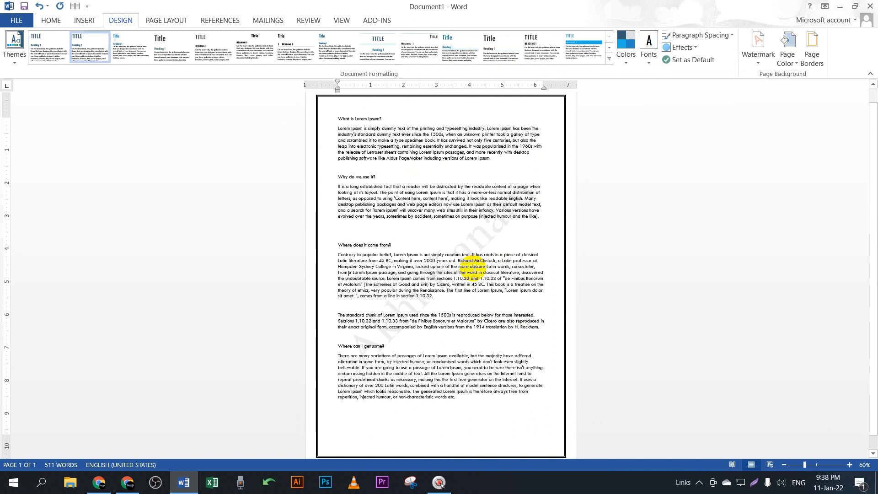
{"action": "scroll", "coordinate": [473, 266], "scroll_direction": "up", "scroll_amount": 2}
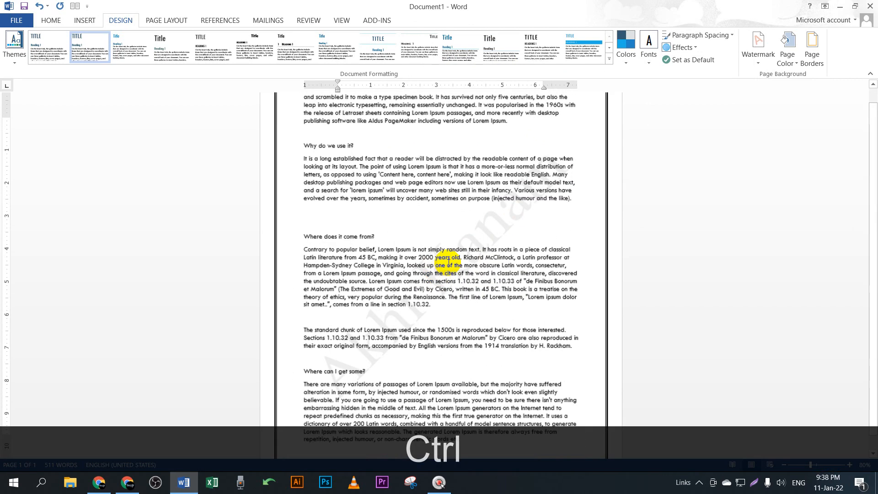
{"action": "scroll", "coordinate": [462, 223], "scroll_direction": "up", "scroll_amount": 1}
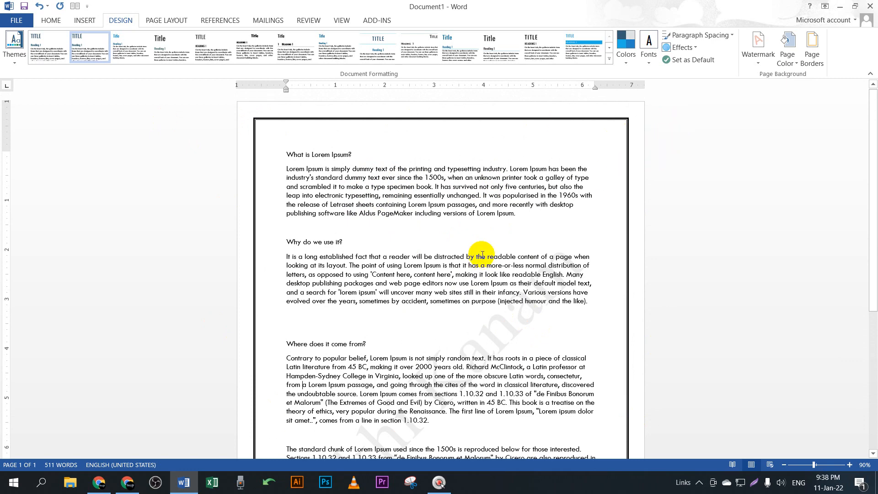
{"action": "scroll", "coordinate": [489, 237], "scroll_direction": "down", "scroll_amount": 1}
{"action": "scroll", "coordinate": [495, 229], "scroll_direction": "down", "scroll_amount": 2}
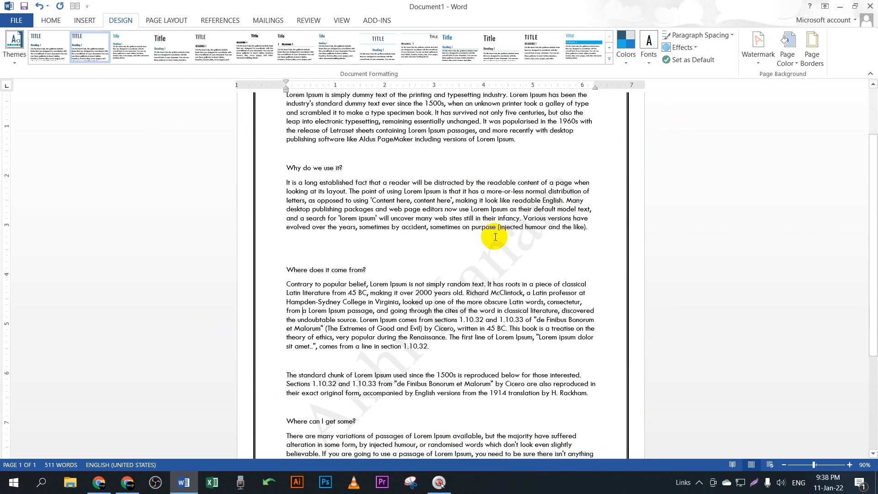
{"action": "left_click", "coordinate": [127, 482]}
{"action": "left_click", "coordinate": [108, 8]}
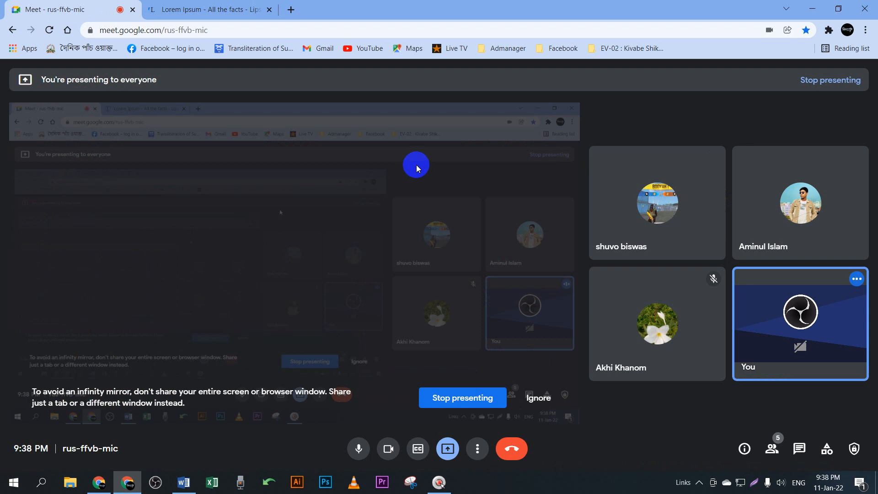
{"action": "left_click", "coordinate": [808, 10]}
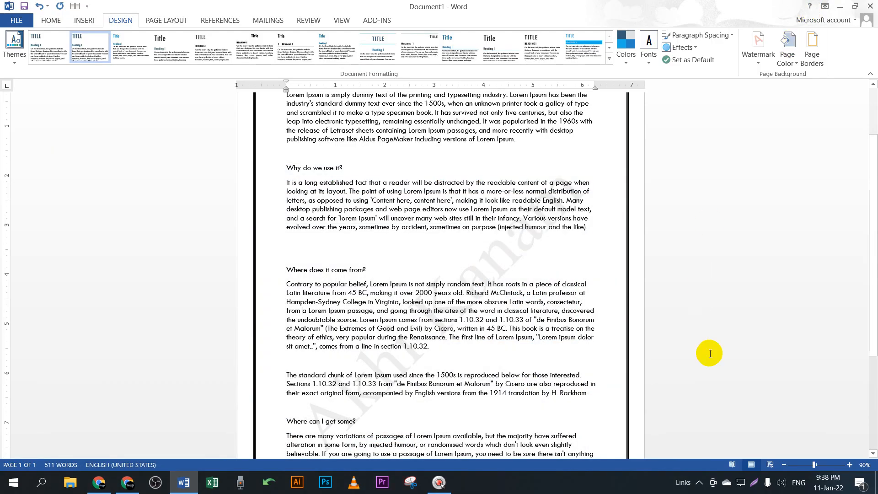
Step: Raise the speaker volume to 60
{"action": "left_click", "coordinate": [781, 483]}
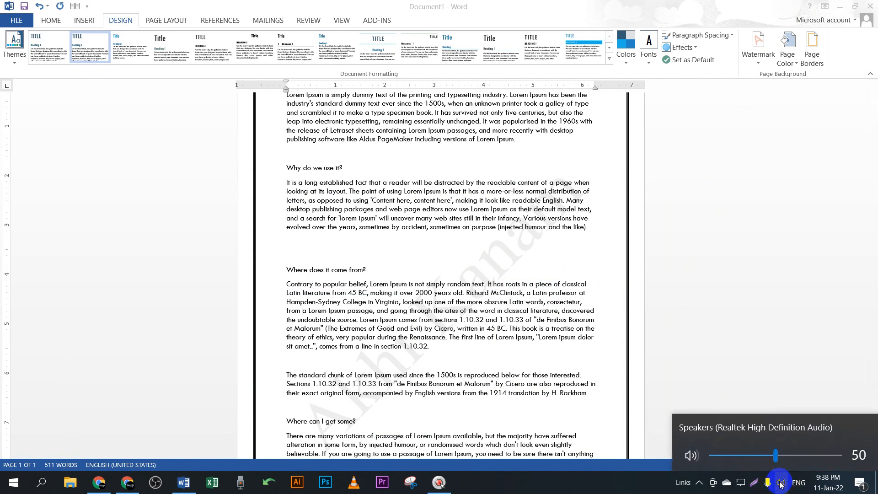
{"action": "scroll", "coordinate": [781, 485], "scroll_direction": "up", "scroll_amount": 5}
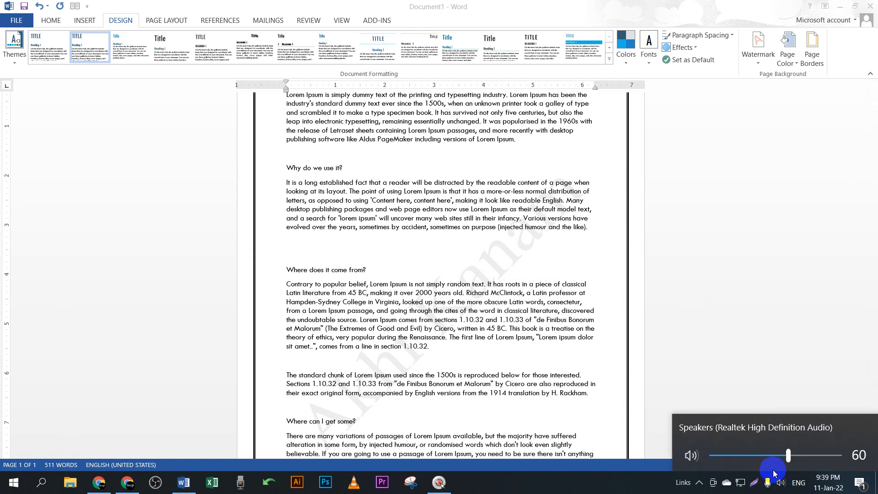
{"action": "left_click", "coordinate": [421, 223]}
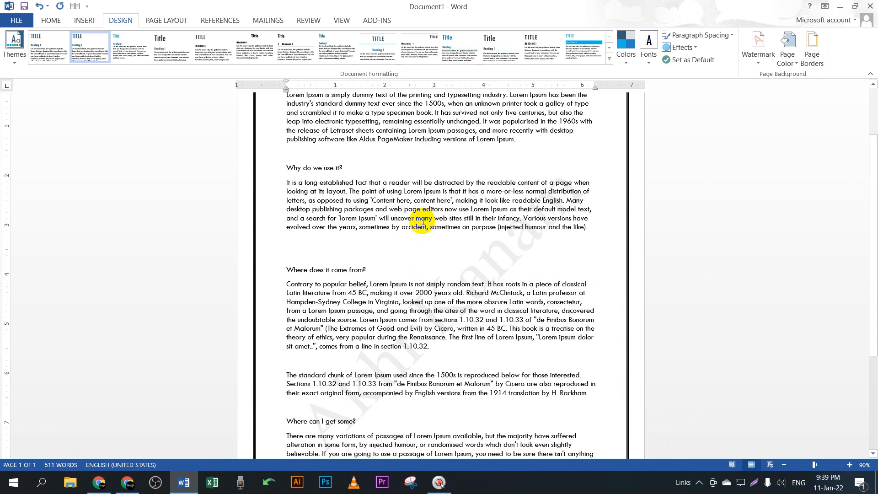
Step: Zoom the document to 100% at the top of the page, then minimize and restore Word
{"action": "scroll", "coordinate": [488, 274], "scroll_direction": "up", "scroll_amount": 1, "text": "ctrl"}
{"action": "scroll", "coordinate": [488, 275], "scroll_direction": "up", "scroll_amount": 3}
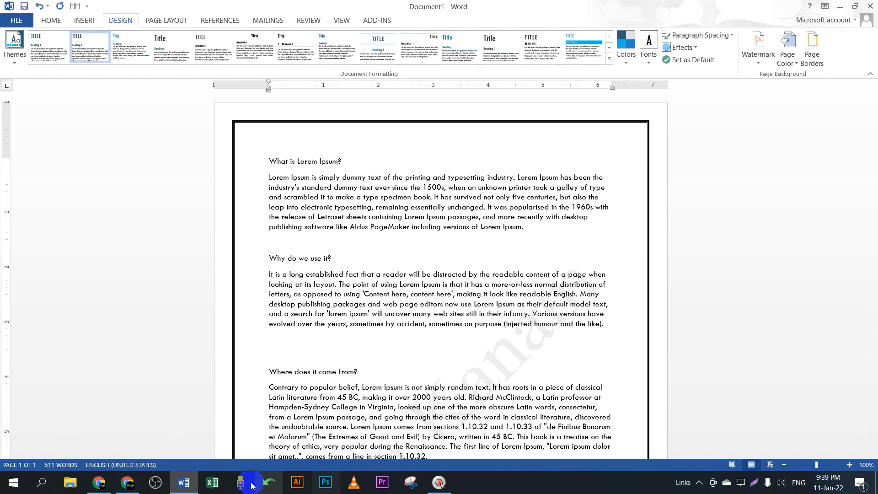
{"action": "left_click", "coordinate": [194, 482]}
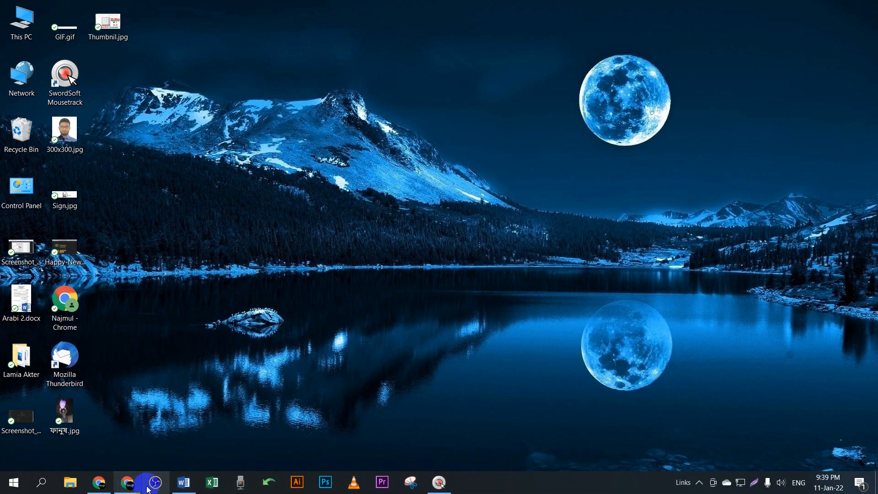
{"action": "left_click", "coordinate": [184, 482]}
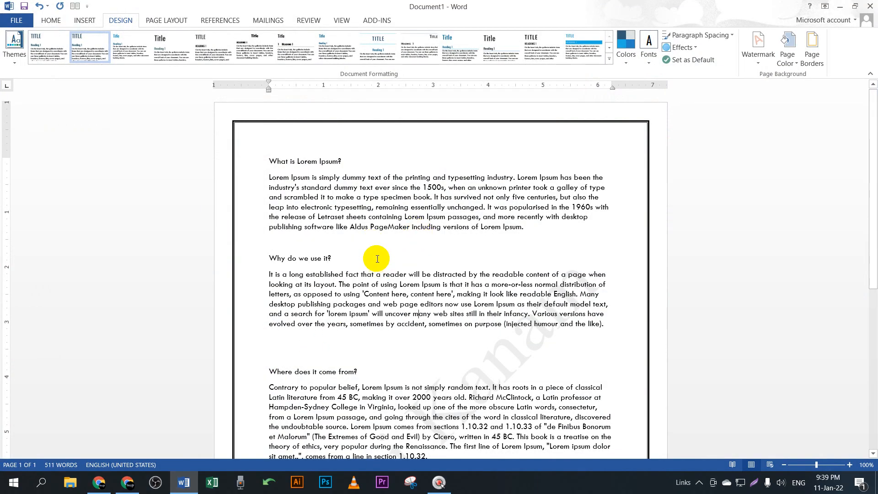
Step: Set all the Lorem Ipsum text to Arial and justify the paragraphs
{"action": "key", "text": "ctrl+a"}
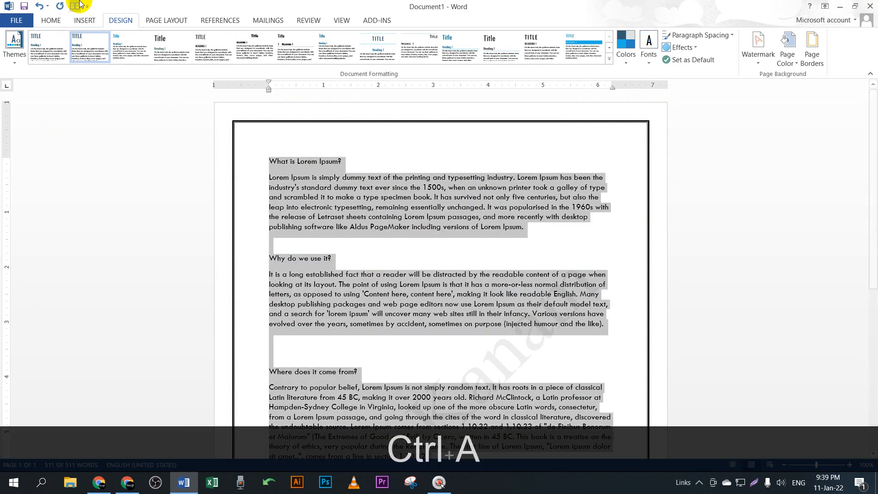
{"action": "left_click", "coordinate": [52, 20]}
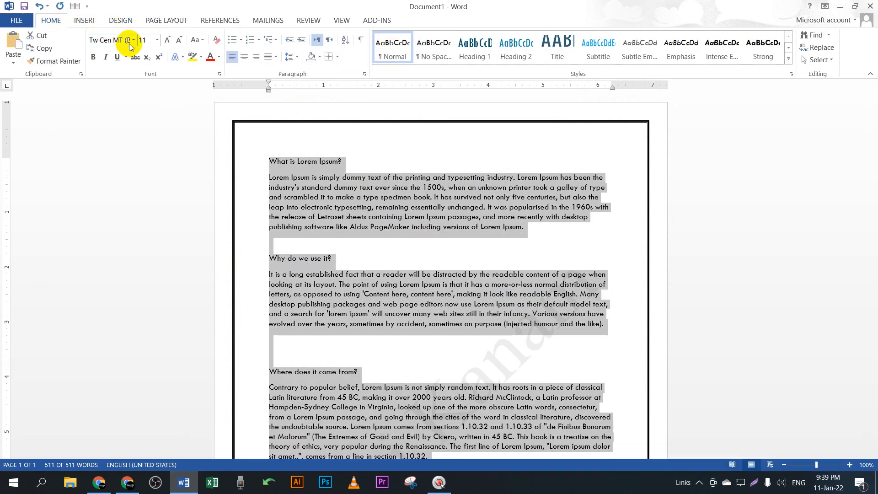
{"action": "left_click", "coordinate": [133, 40]}
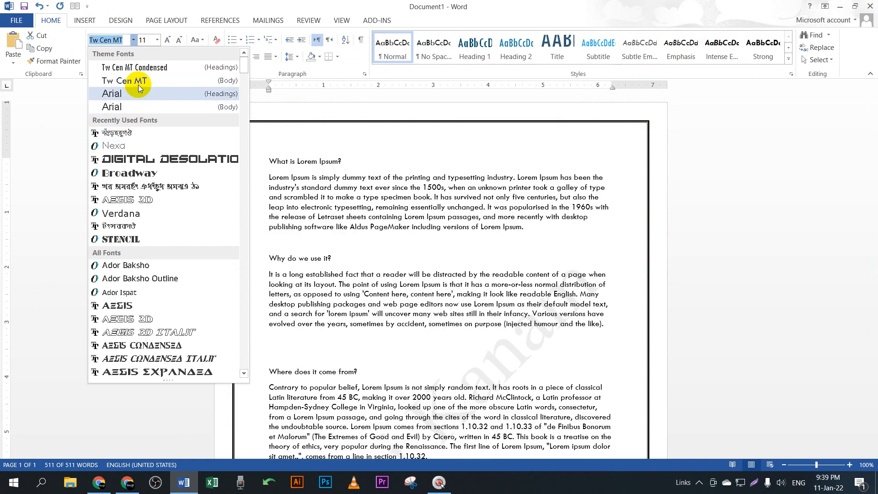
{"action": "left_click", "coordinate": [133, 94]}
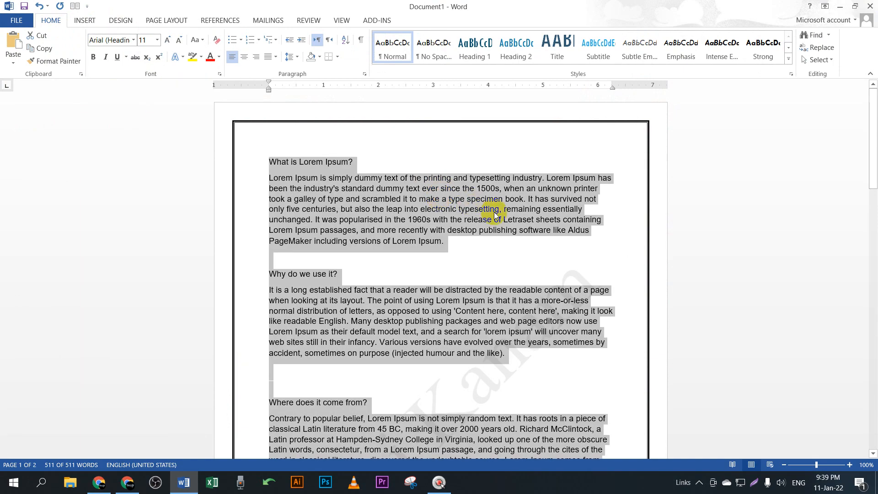
{"action": "key", "text": "ctrl+j"}
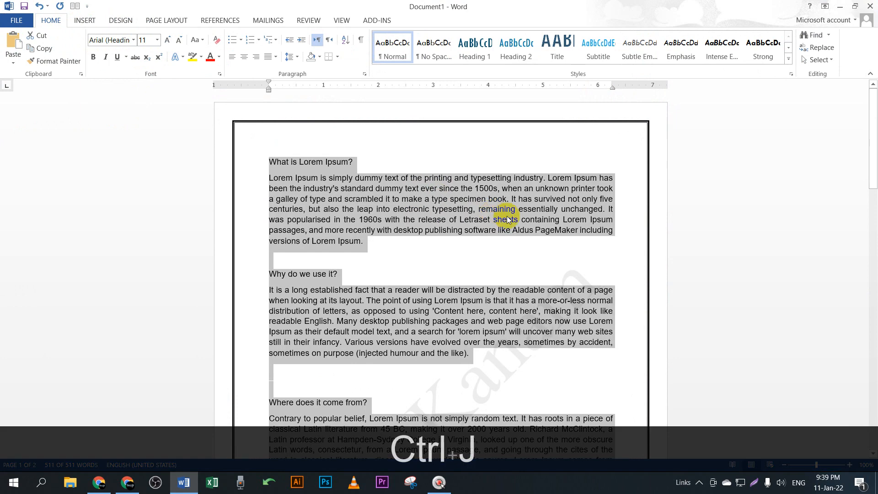
{"action": "left_click", "coordinate": [401, 211]}
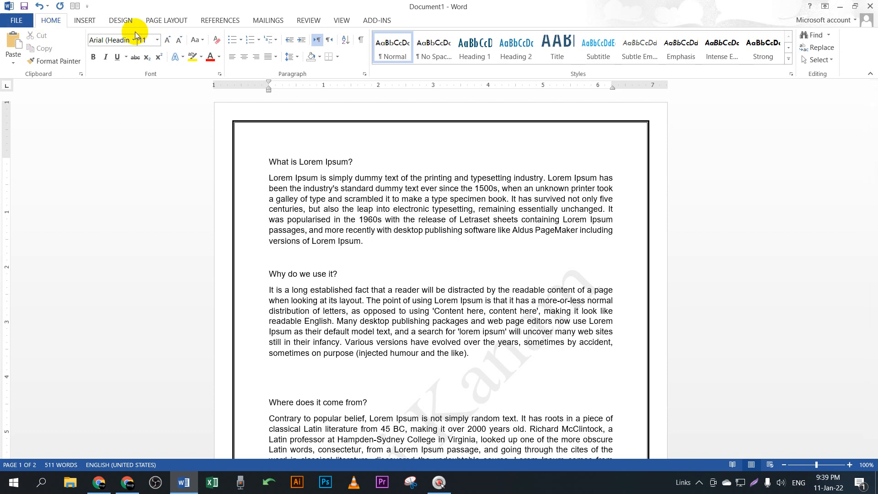
Step: From Design, open Page Borders and try the Shadow, 3-D and Custom settings at 2¼ pt width
{"action": "left_click", "coordinate": [91, 20]}
{"action": "left_click", "coordinate": [121, 19]}
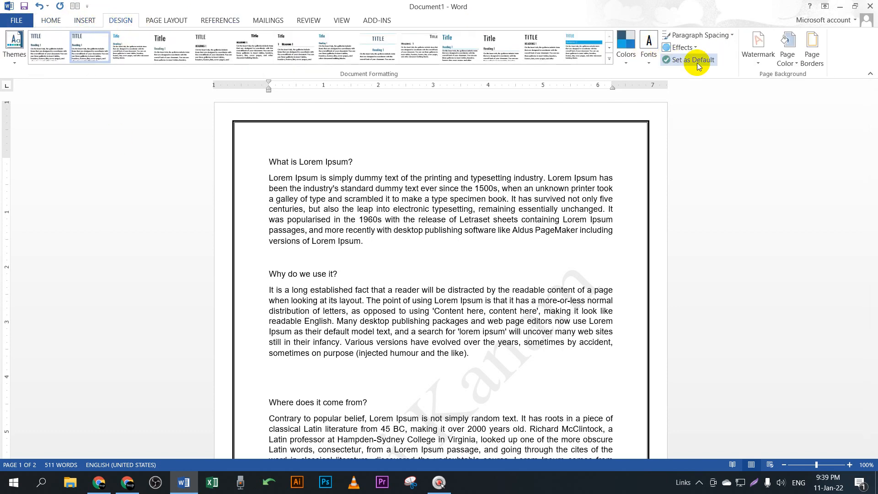
{"action": "left_click", "coordinate": [818, 60]}
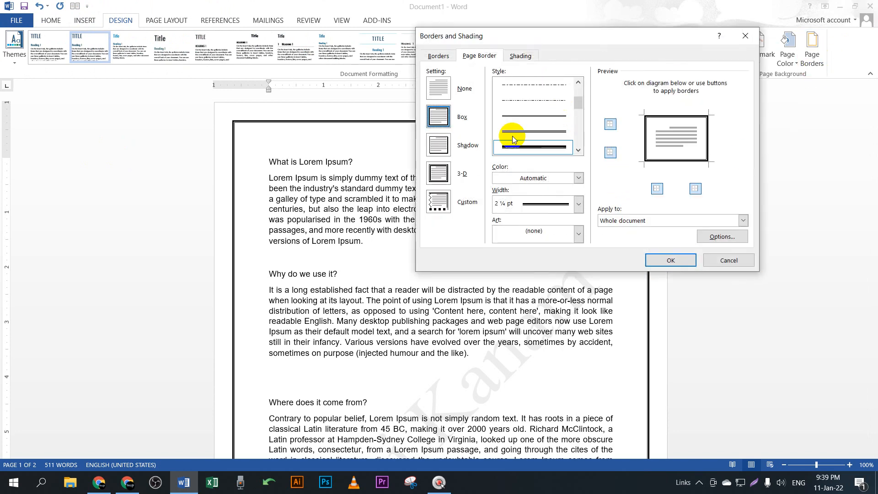
{"action": "left_click", "coordinate": [442, 154]}
{"action": "left_click", "coordinate": [440, 176]}
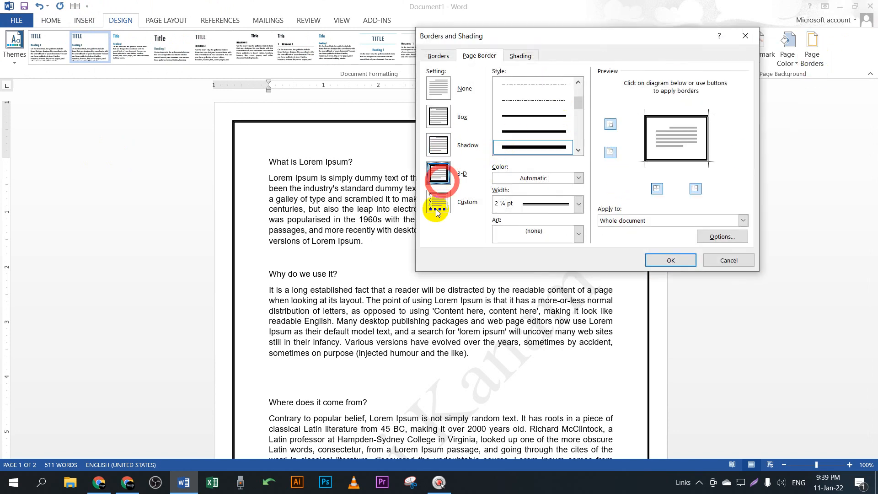
{"action": "left_click", "coordinate": [450, 206]}
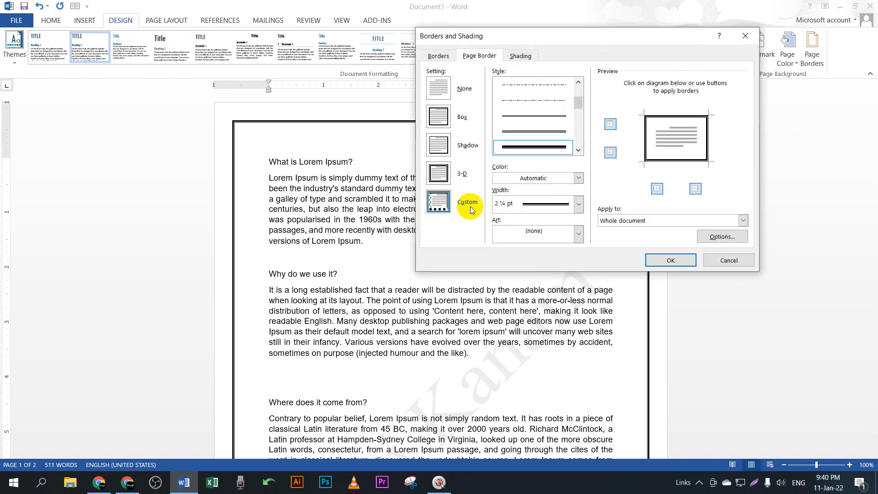
{"action": "left_click", "coordinate": [577, 205]}
{"action": "left_click", "coordinate": [577, 204]}
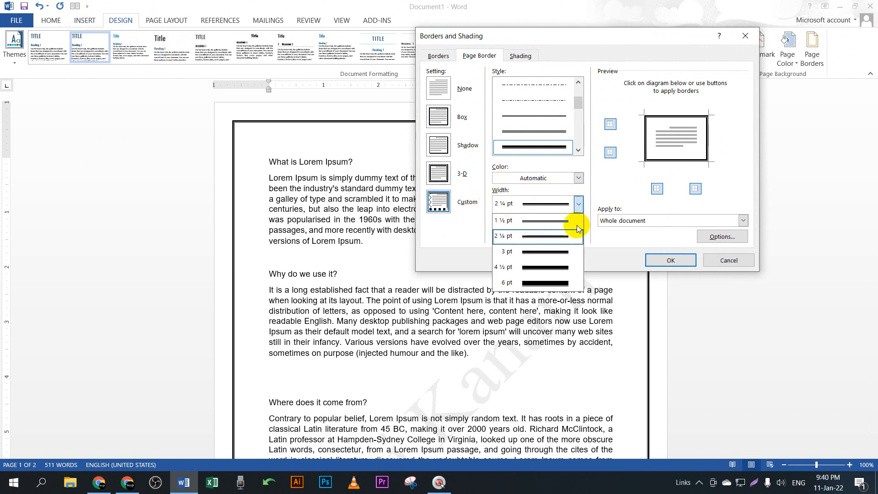
{"action": "left_click", "coordinate": [630, 237]}
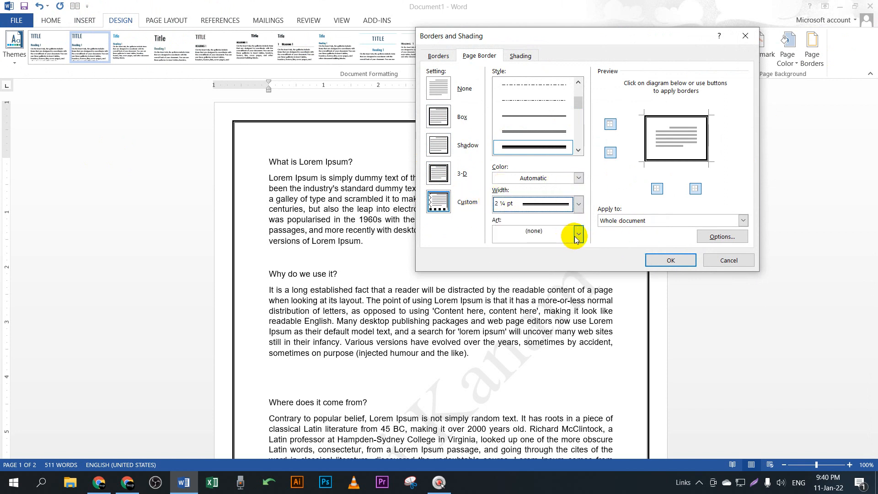
Step: Choose the red-flower Art pattern as the page border and apply it to the whole document
{"action": "left_click", "coordinate": [578, 234]}
{"action": "scroll", "coordinate": [539, 280], "scroll_direction": "down", "scroll_amount": 3}
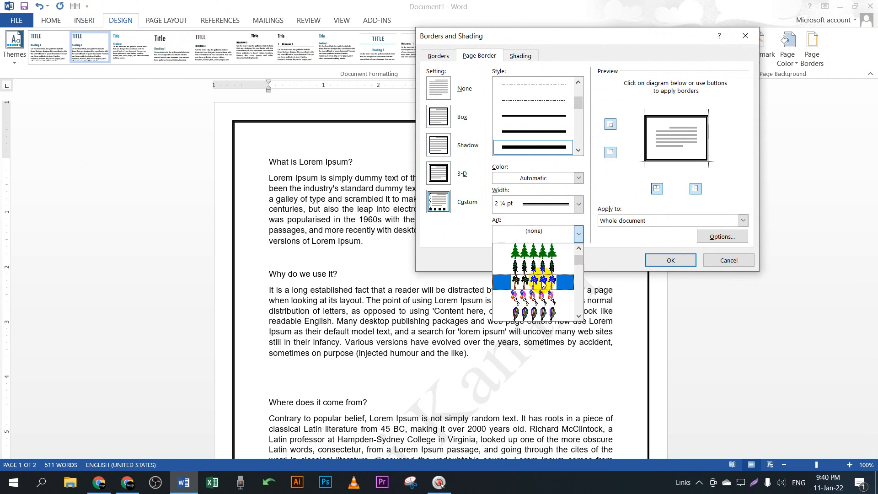
{"action": "left_click", "coordinate": [613, 239]}
{"action": "left_click", "coordinate": [579, 234]}
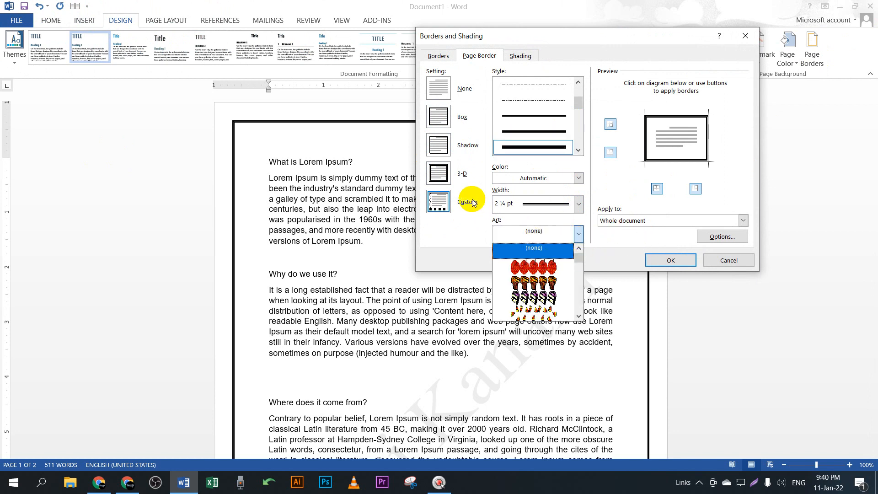
{"action": "scroll", "coordinate": [544, 275], "scroll_direction": "down", "scroll_amount": 5}
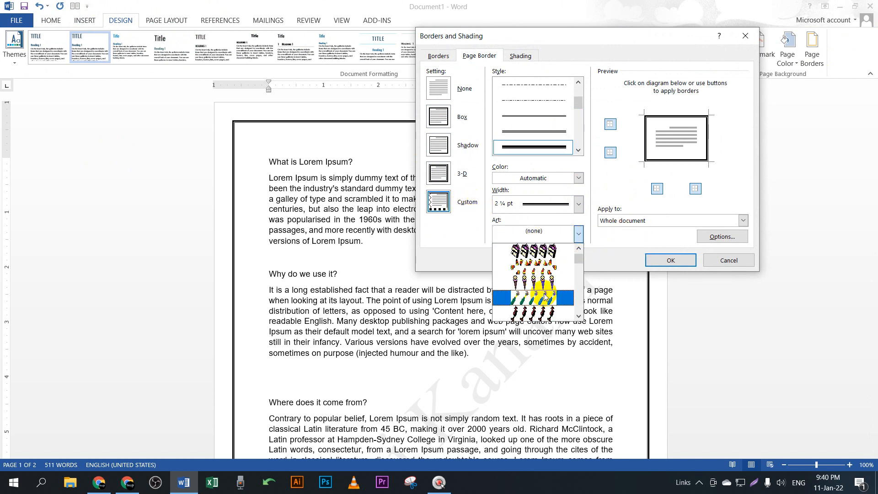
{"action": "scroll", "coordinate": [542, 298], "scroll_direction": "down", "scroll_amount": 8}
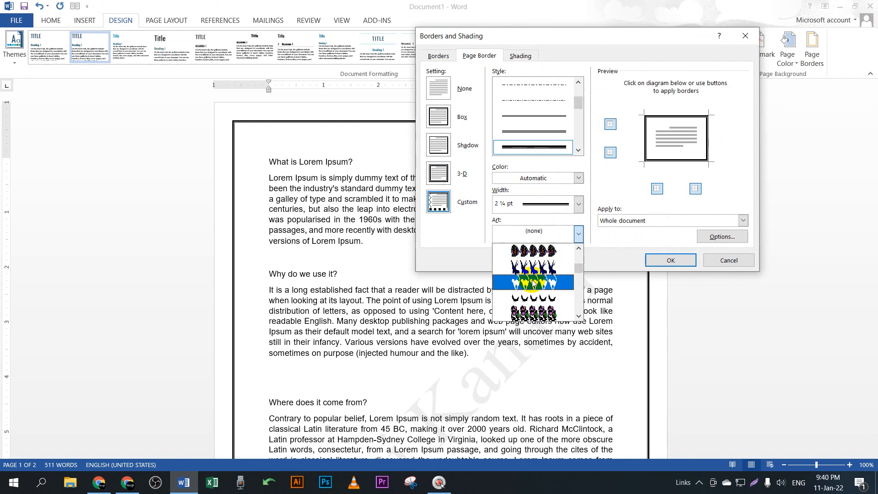
{"action": "scroll", "coordinate": [540, 299], "scroll_direction": "down", "scroll_amount": 6}
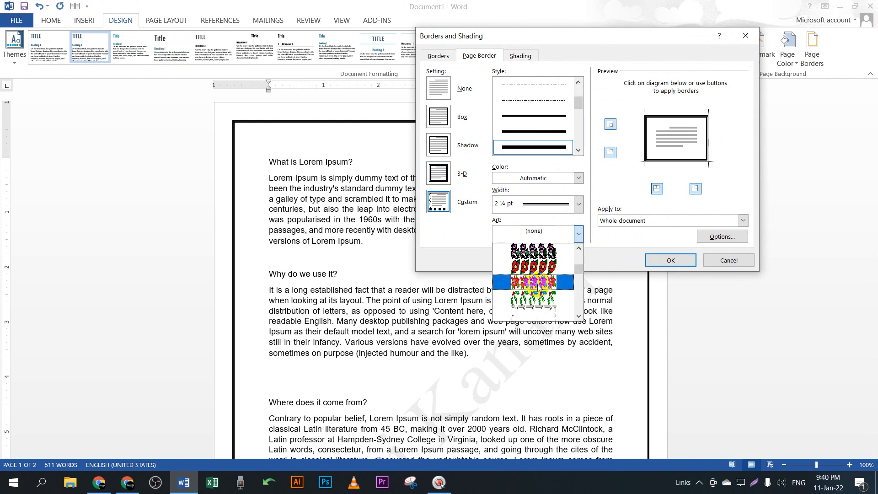
{"action": "left_click", "coordinate": [534, 267]}
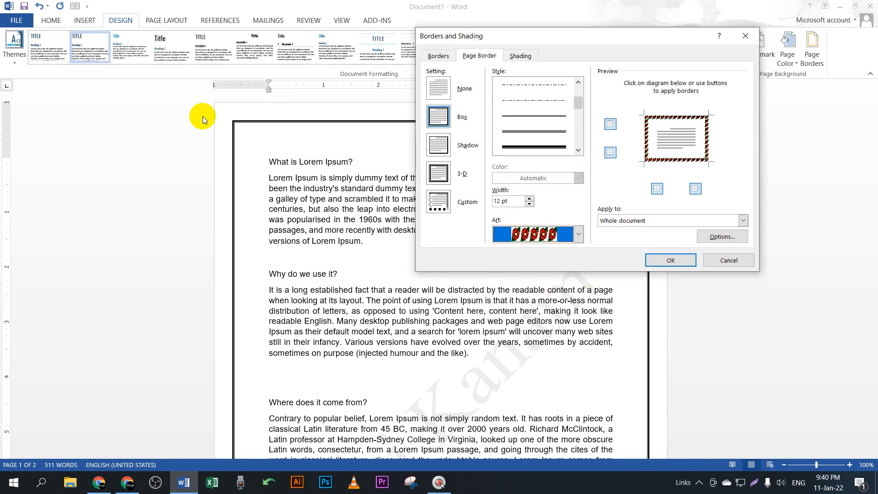
{"action": "left_click", "coordinate": [673, 260]}
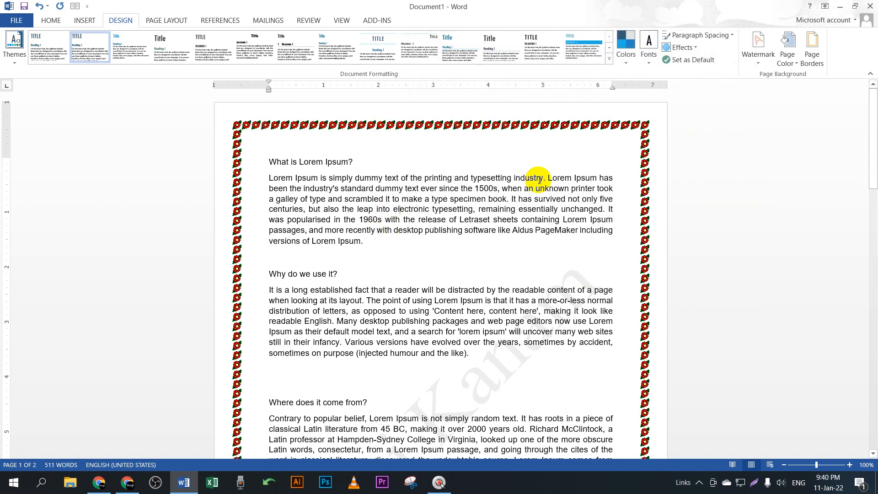
Step: Check the flower border on both pages, then start saving with Ctrl+S
{"action": "scroll", "coordinate": [572, 270], "scroll_direction": "down", "scroll_amount": 10}
{"action": "scroll", "coordinate": [593, 332], "scroll_direction": "down", "scroll_amount": 8}
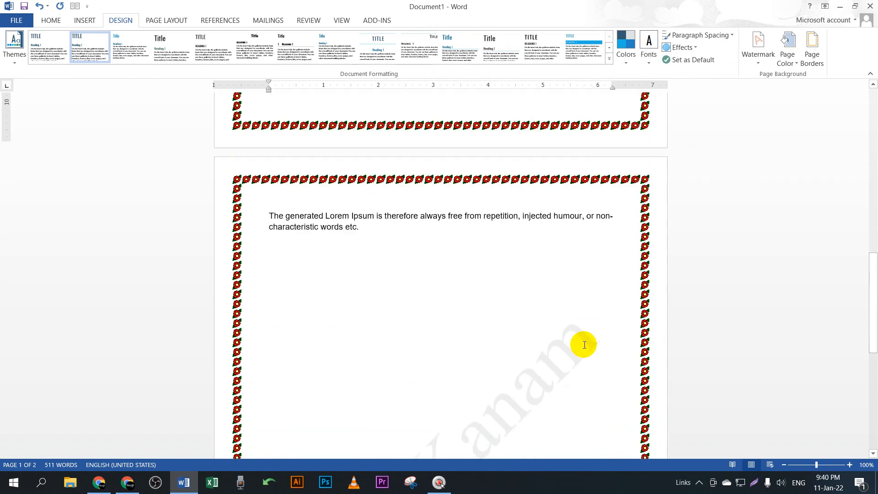
{"action": "scroll", "coordinate": [576, 353], "scroll_direction": "up", "scroll_amount": 8}
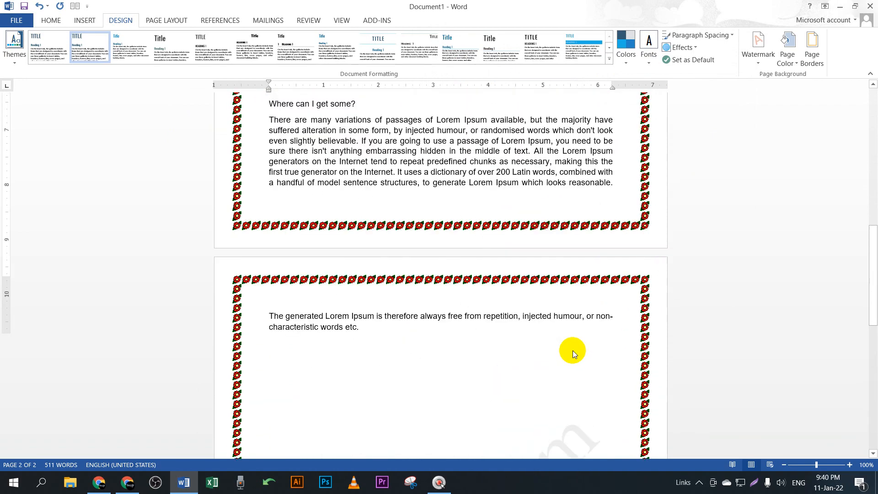
{"action": "scroll", "coordinate": [522, 151], "scroll_direction": "up", "scroll_amount": 6}
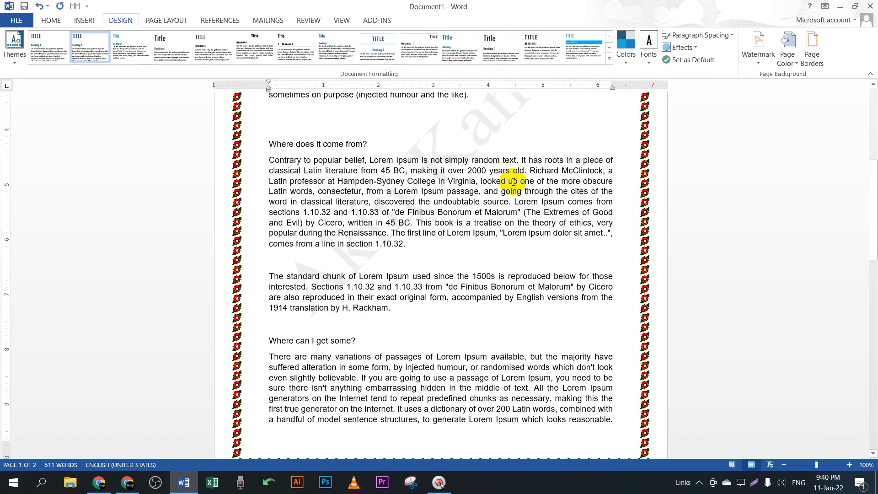
{"action": "key", "text": "ctrl+s"}
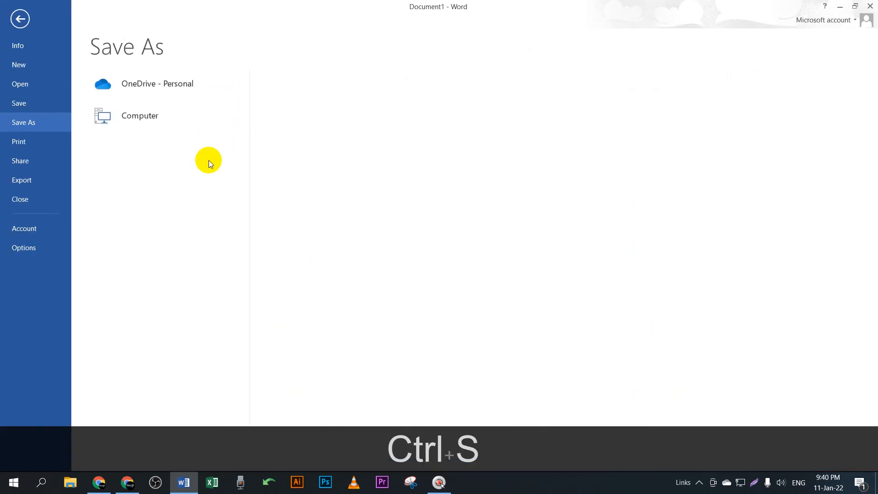
Step: In the Save As dialog, navigate to D:\BC-EV-02 ; Kivabe Shikhbo
{"action": "left_click", "coordinate": [30, 122]}
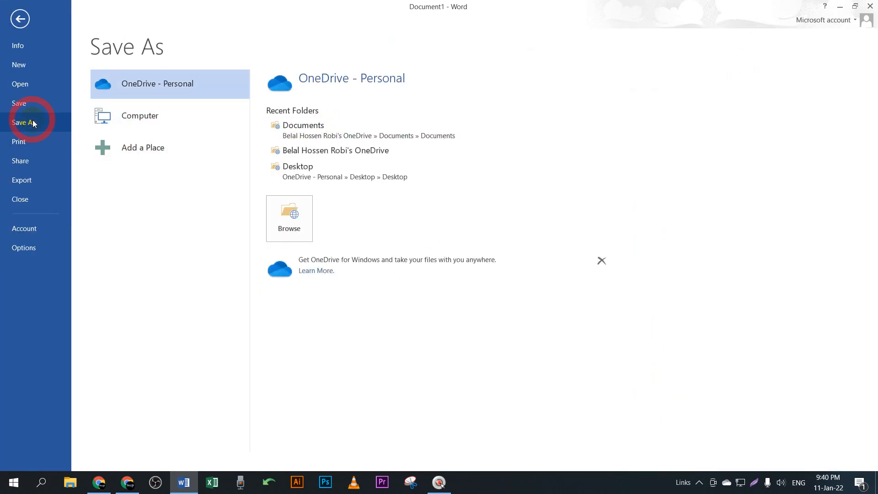
{"action": "left_click", "coordinate": [158, 119]}
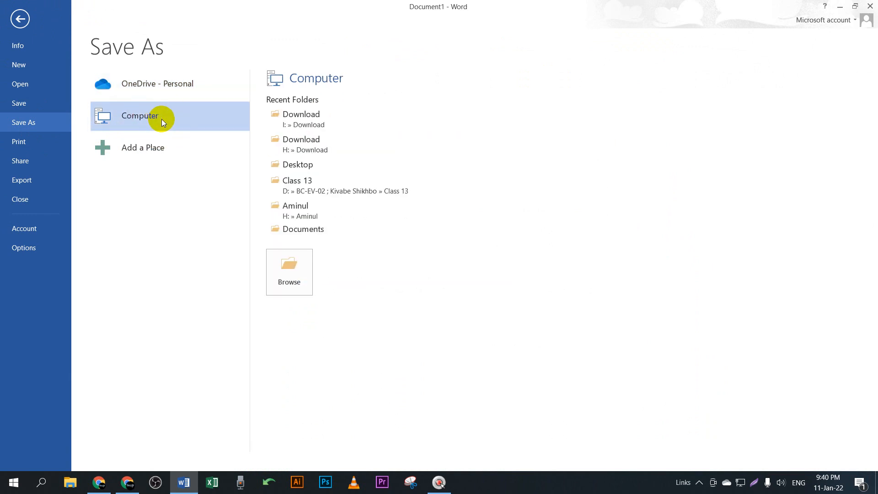
{"action": "left_click", "coordinate": [313, 184]}
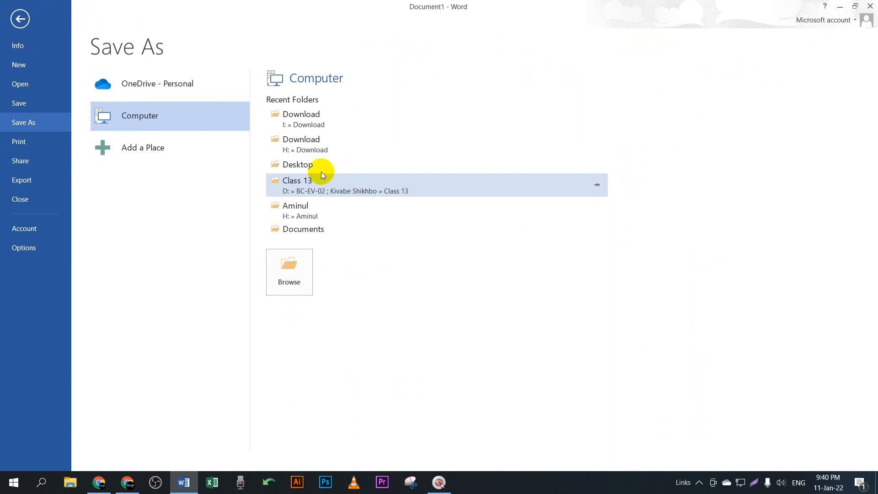
{"action": "left_click", "coordinate": [353, 194]}
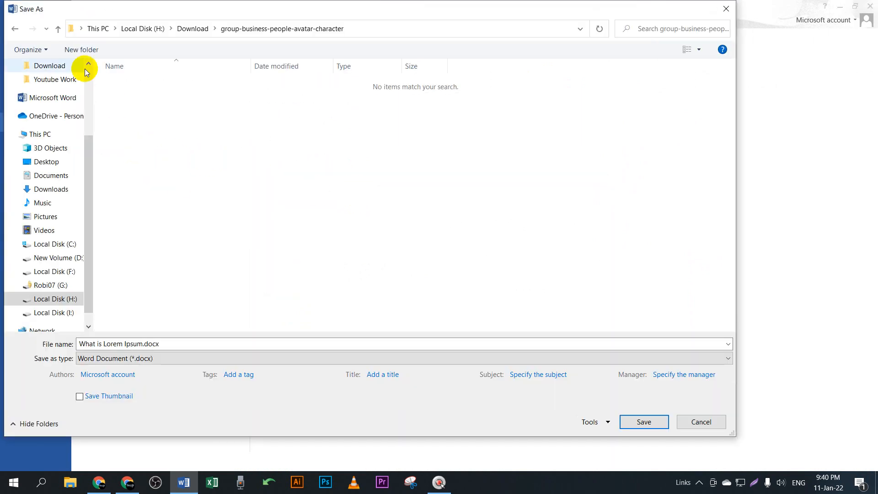
{"action": "left_click", "coordinate": [58, 30]}
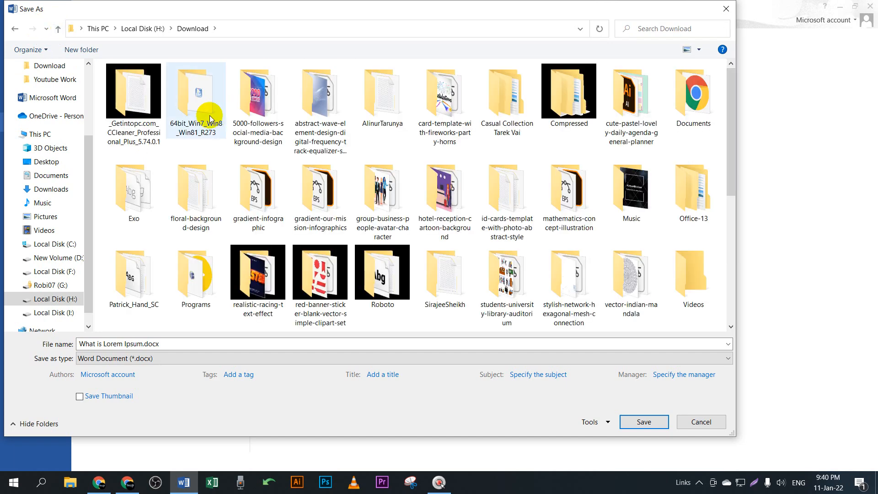
{"action": "left_click", "coordinate": [64, 257]}
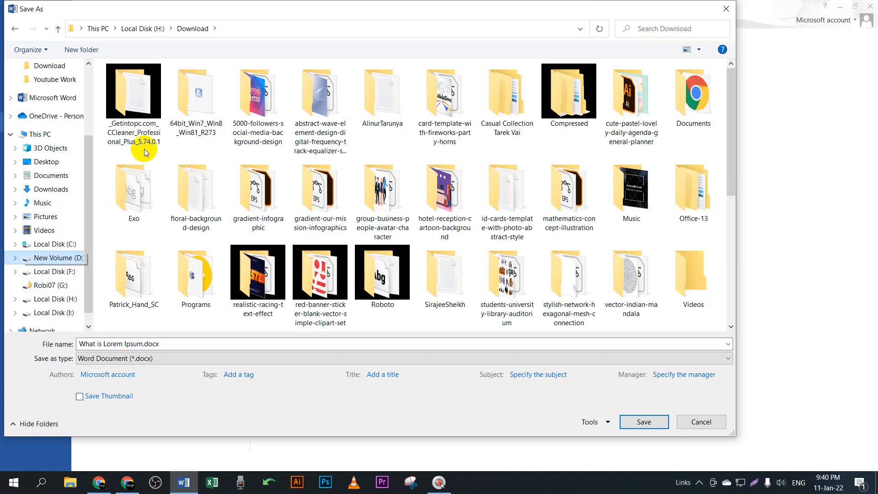
{"action": "double_click", "coordinate": [147, 109]}
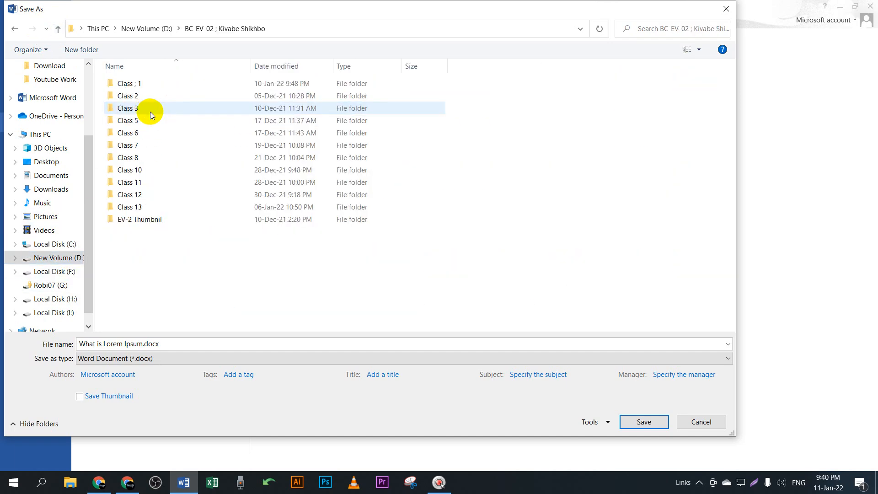
Step: Create a new folder named 'Class 14', open it, and save the document there
{"action": "right_click", "coordinate": [191, 306]}
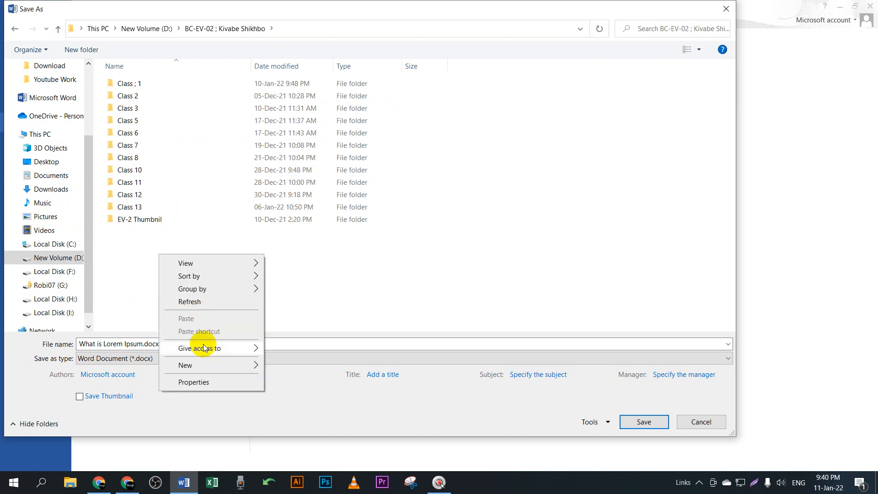
{"action": "mouse_move", "coordinate": [304, 338]}
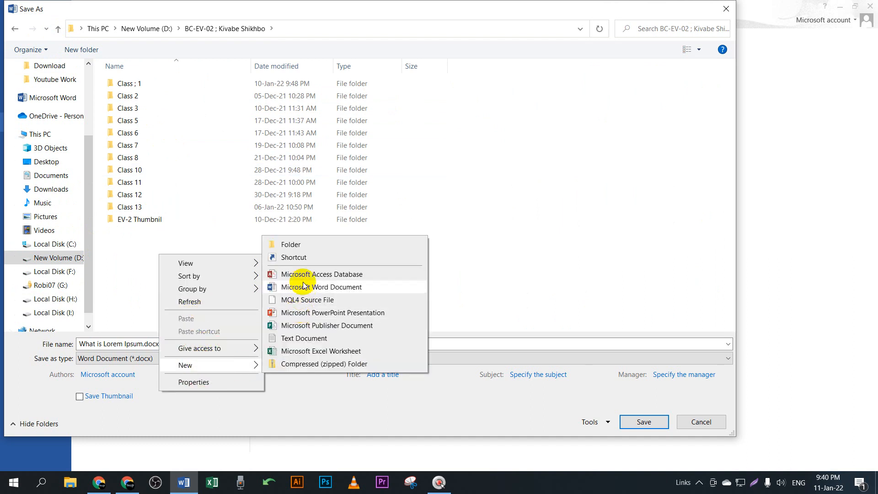
{"action": "left_click", "coordinate": [305, 246]}
{"action": "type", "text": "Cl"}
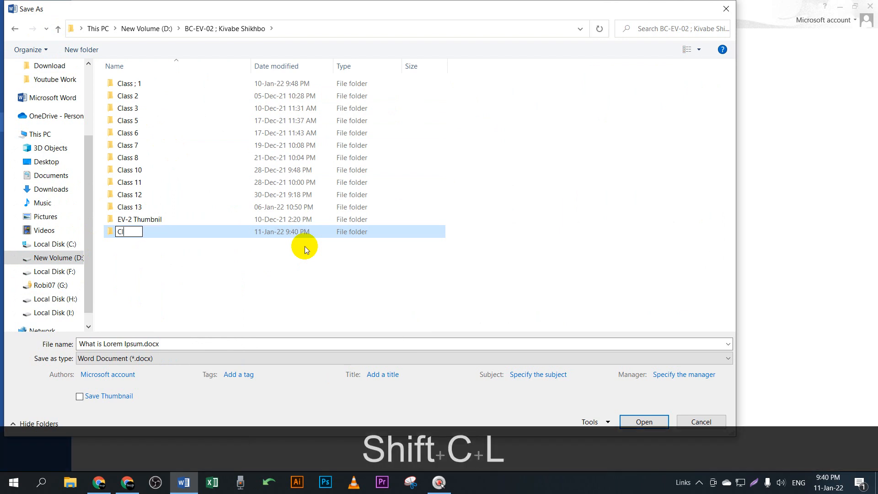
{"action": "type", "text": "ass 14"}
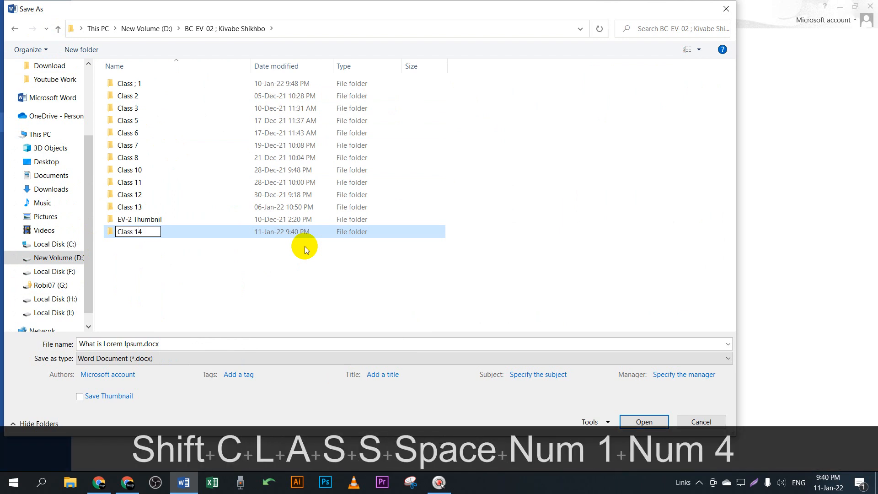
{"action": "key", "text": "Return"}
{"action": "key", "text": "Return"}
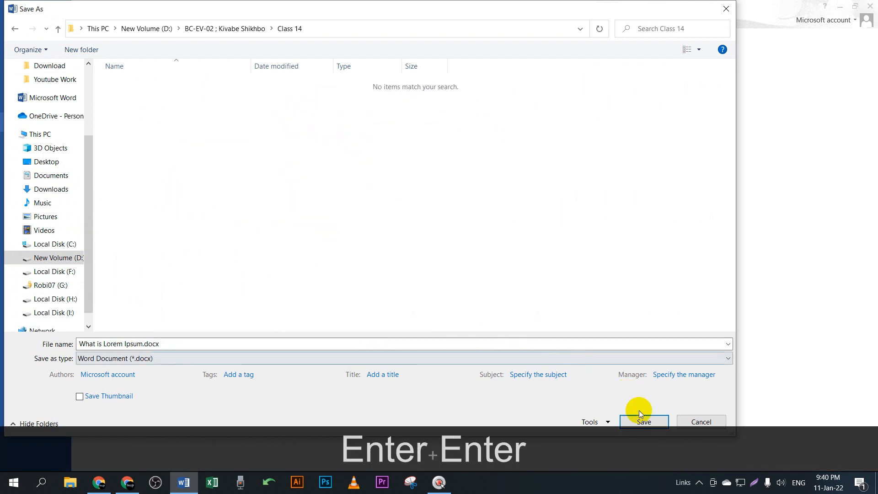
{"action": "left_click", "coordinate": [648, 422]}
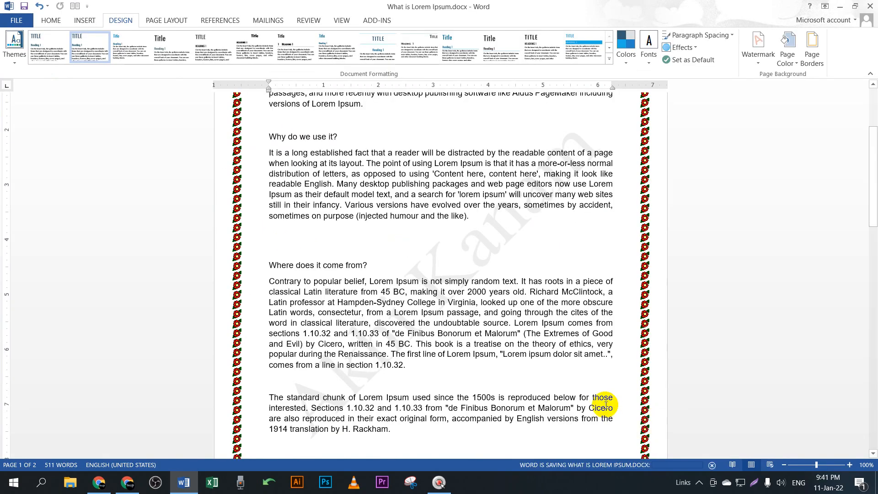
{"action": "left_click", "coordinate": [137, 483]}
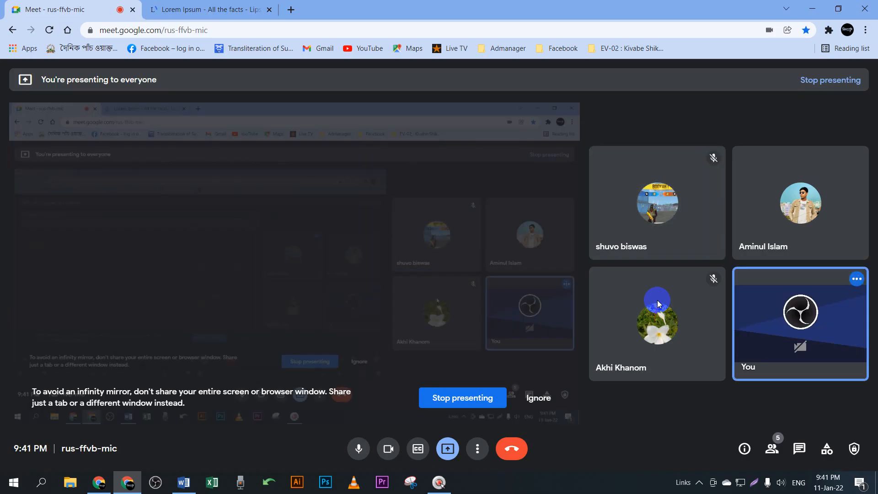
{"action": "left_click", "coordinate": [655, 298]}
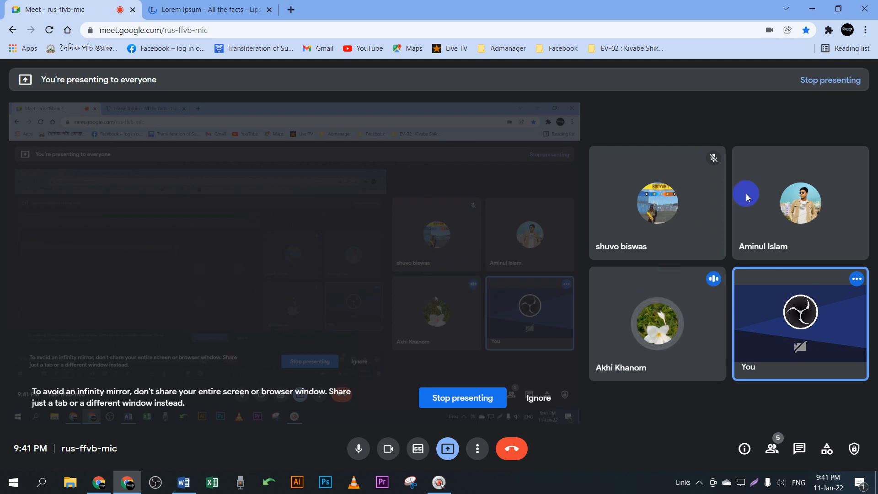
{"action": "left_click", "coordinate": [814, 10]}
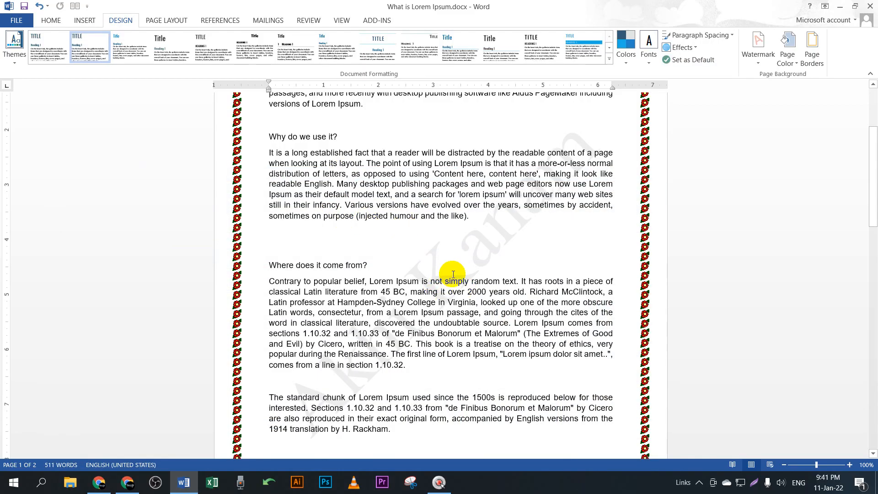
Step: Save the document again and switch between Page Layout and Design, ending on Page Layout
{"action": "key", "text": "ctrl+s"}
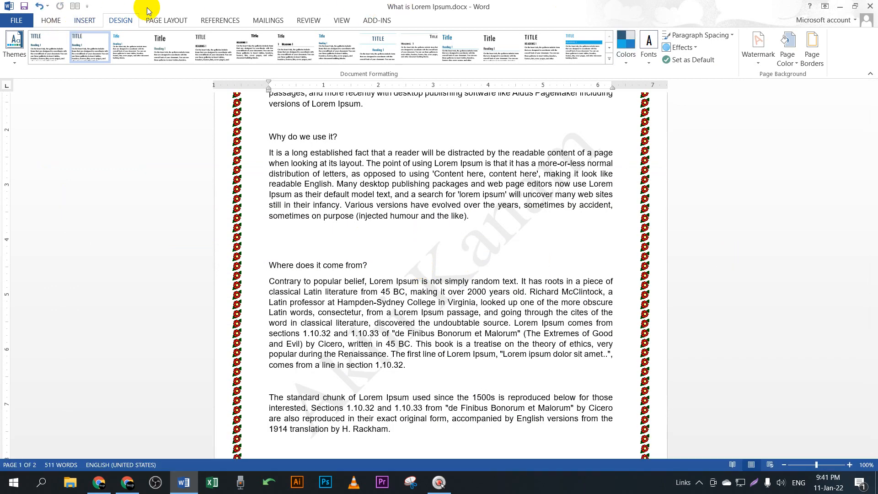
{"action": "left_click", "coordinate": [153, 21]}
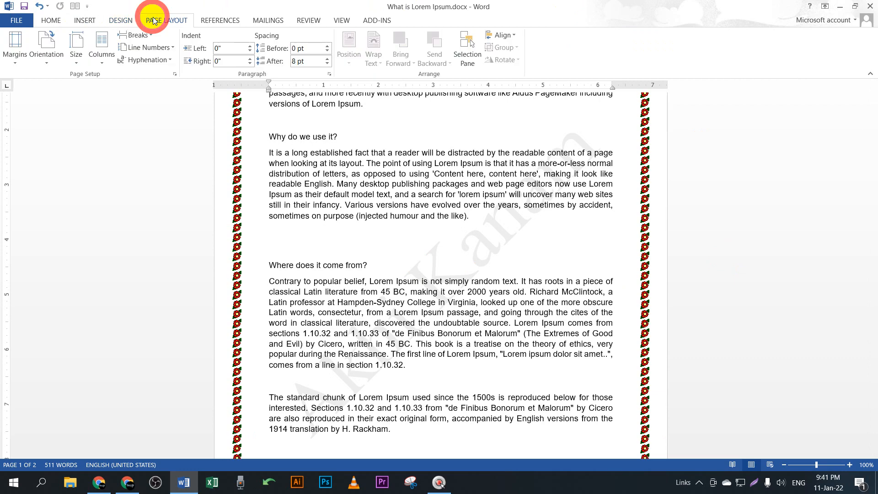
{"action": "left_click", "coordinate": [120, 20]}
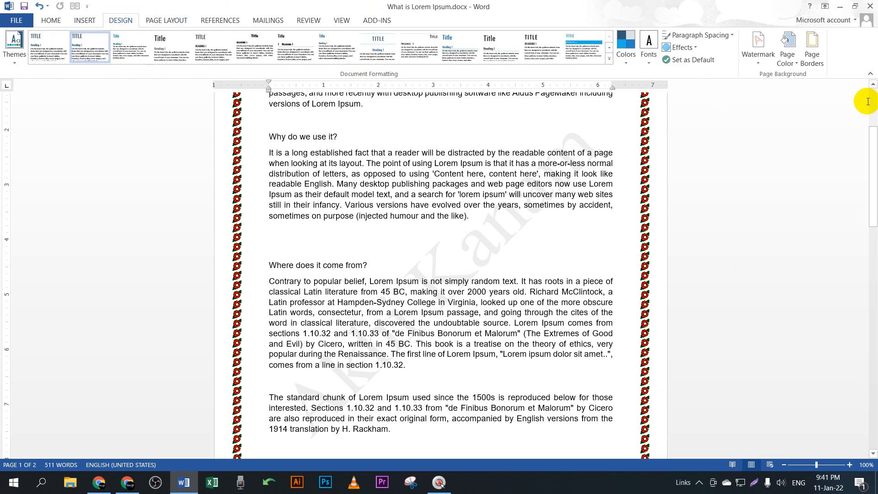
{"action": "left_click", "coordinate": [169, 21]}
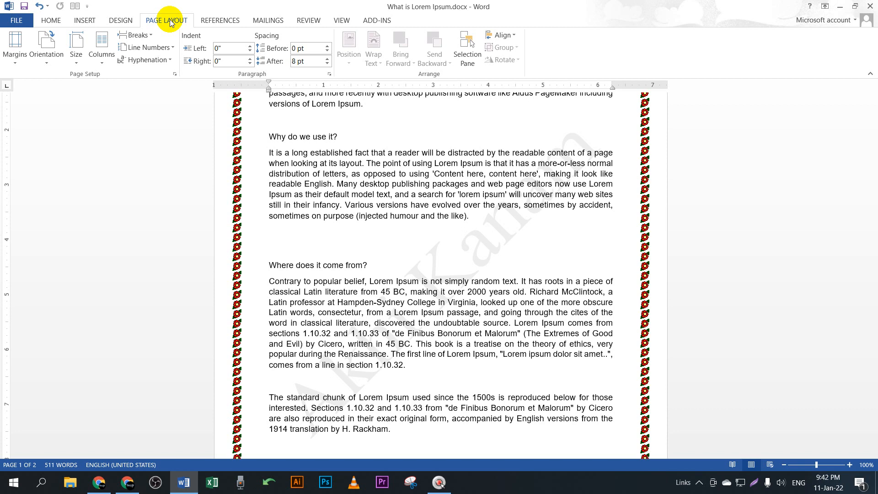
Step: Zoom the pages out and back in, then bring the Google Meet call to the front
{"action": "scroll", "coordinate": [352, 180], "scroll_direction": "up", "scroll_amount": 5}
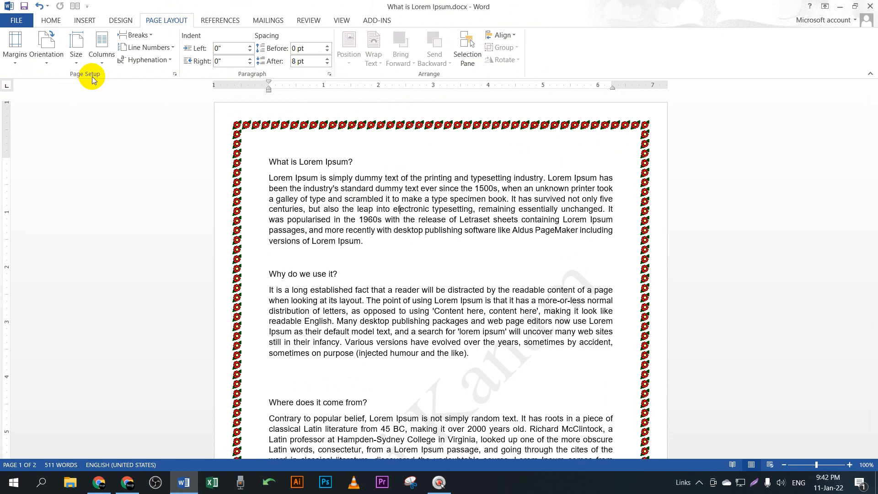
{"action": "scroll", "coordinate": [575, 288], "scroll_direction": "down", "scroll_amount": 4}
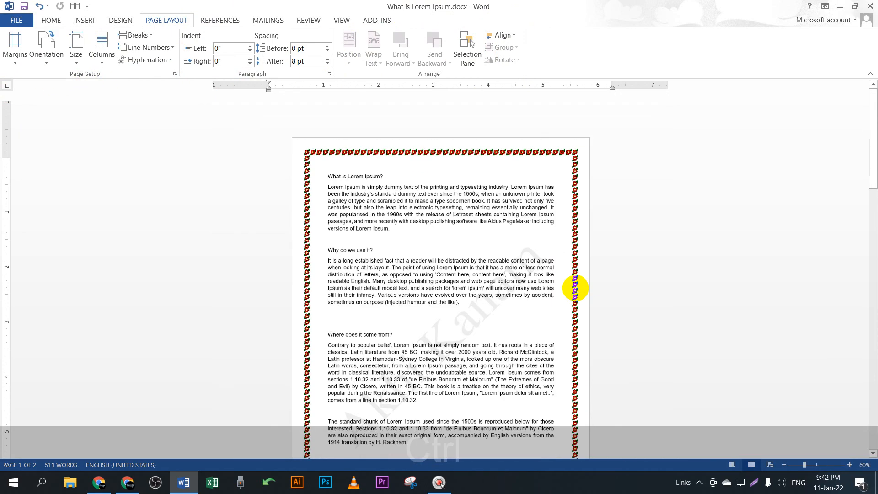
{"action": "scroll", "coordinate": [575, 288], "scroll_direction": "down", "scroll_amount": 3}
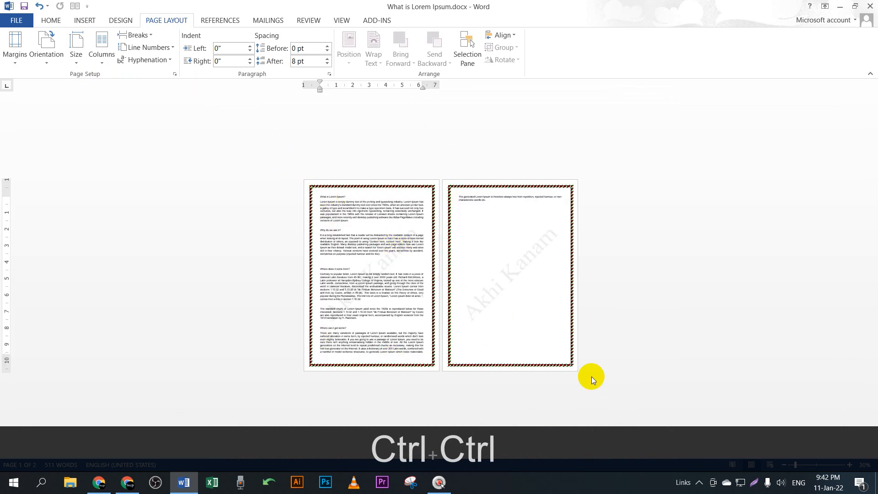
{"action": "key", "text": "ctrl"}
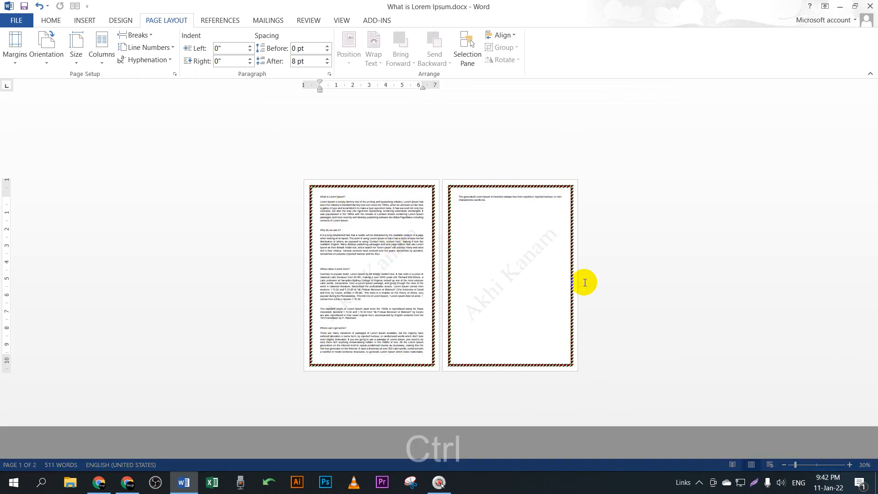
{"action": "scroll", "coordinate": [411, 276], "scroll_direction": "up", "scroll_amount": 3}
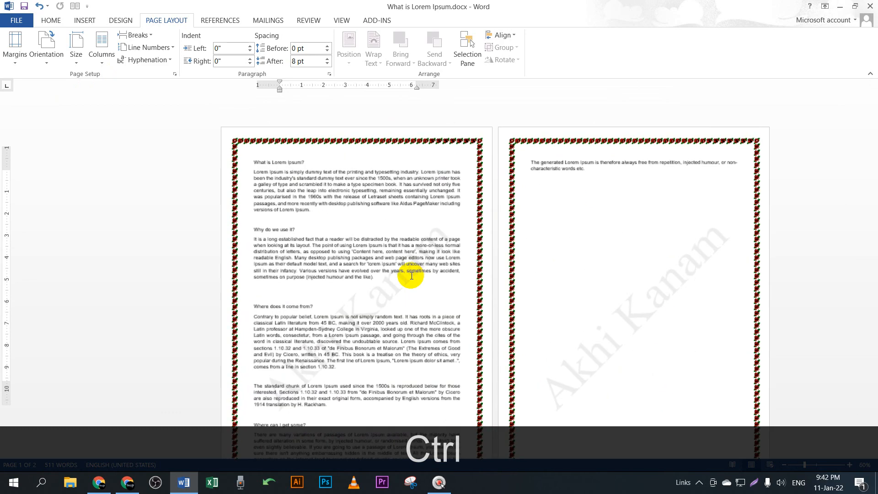
{"action": "scroll", "coordinate": [411, 276], "scroll_direction": "up", "scroll_amount": 3}
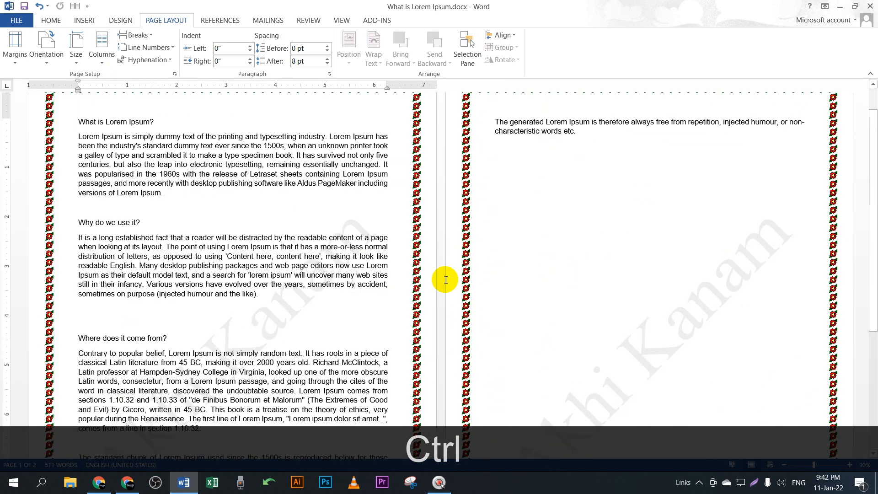
{"action": "scroll", "coordinate": [407, 274], "scroll_direction": "up", "scroll_amount": 3}
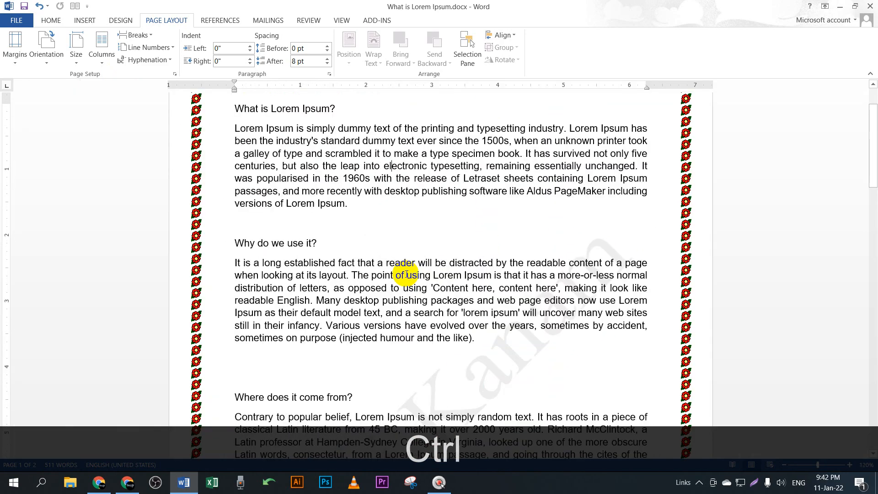
{"action": "scroll", "coordinate": [407, 275], "scroll_direction": "up", "scroll_amount": 2}
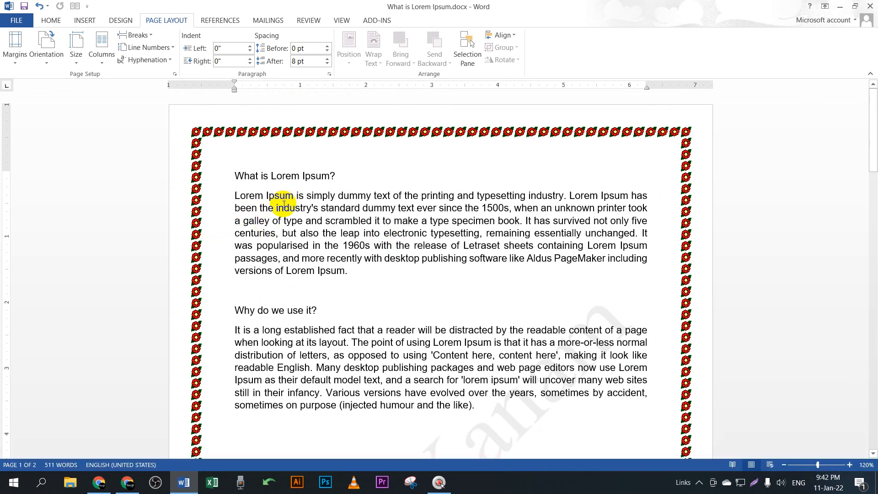
{"action": "left_click", "coordinate": [127, 482]}
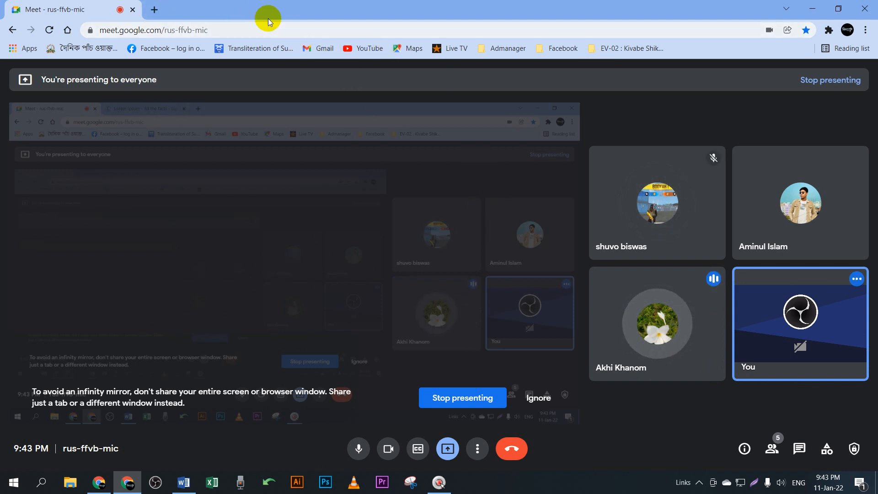
Step: Close the Lorem Ipsum browser tab and minimize Chrome to get back to Word
{"action": "left_click", "coordinate": [269, 10]}
{"action": "left_click", "coordinate": [813, 8]}
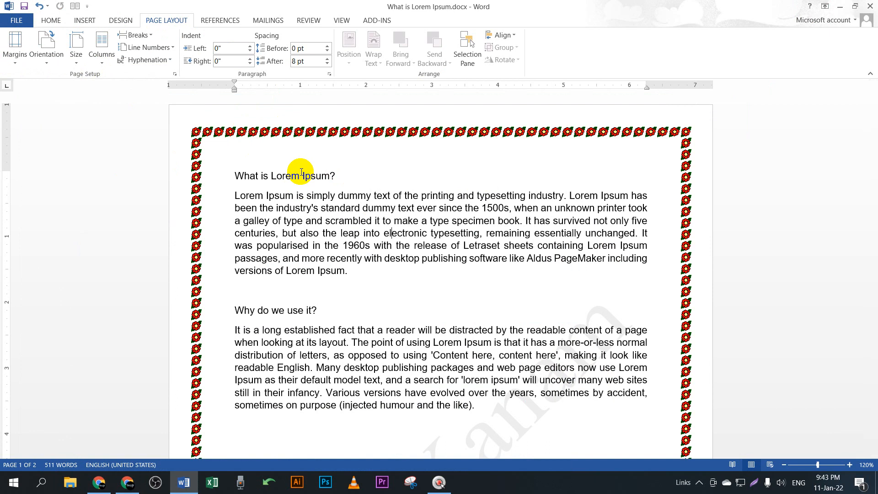
Step: Try the Normal preset, apply Narrow 0.5" margins, then open Custom Margins
{"action": "left_click", "coordinate": [16, 66]}
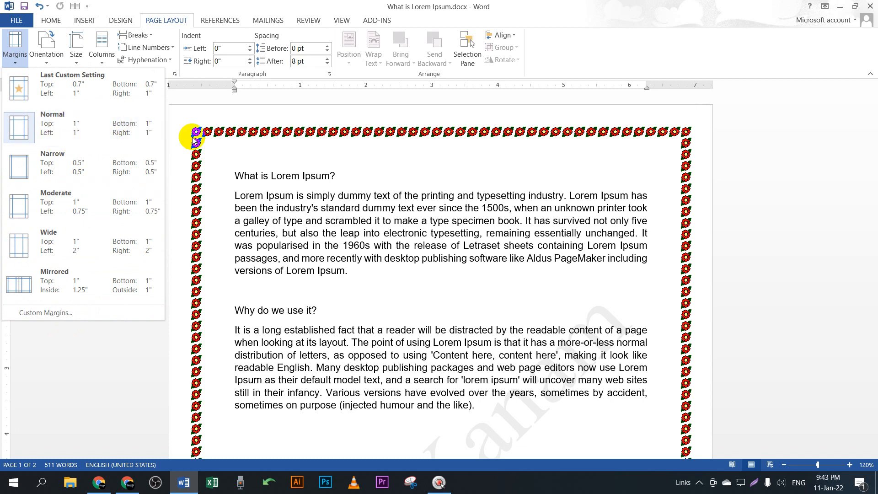
{"action": "left_click", "coordinate": [146, 133]}
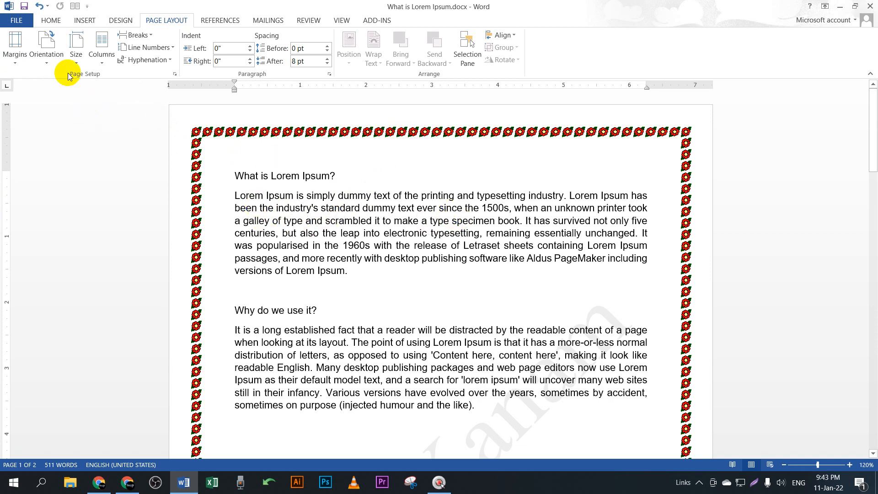
{"action": "left_click", "coordinate": [15, 46]}
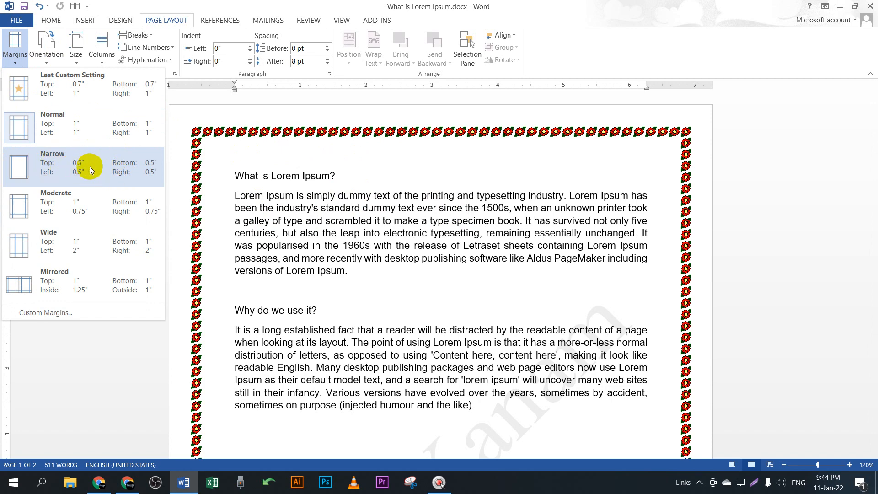
{"action": "left_click", "coordinate": [126, 174]}
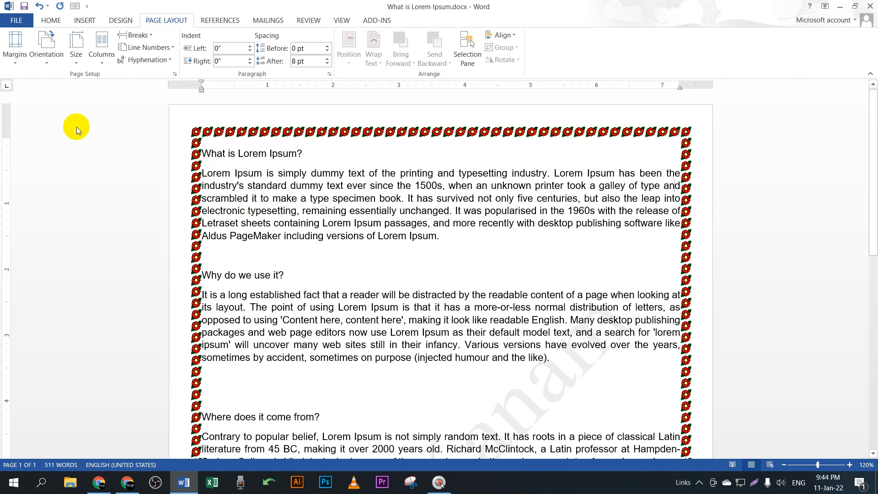
{"action": "left_click", "coordinate": [17, 54]}
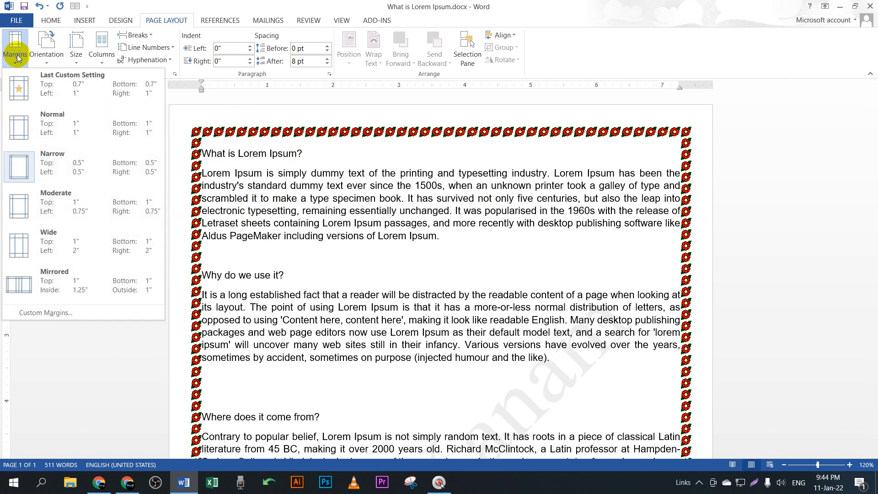
{"action": "left_click", "coordinate": [63, 313]}
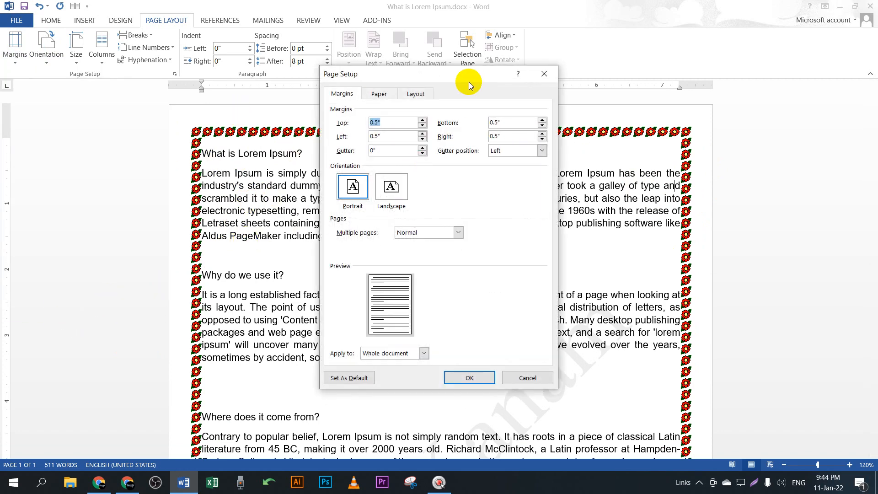
Step: Enter 1" for the Top, Bottom, Left and Right margins in Page Setup and confirm
{"action": "left_click_drag", "start_coordinate": [470, 85], "coordinate": [255, 83]}
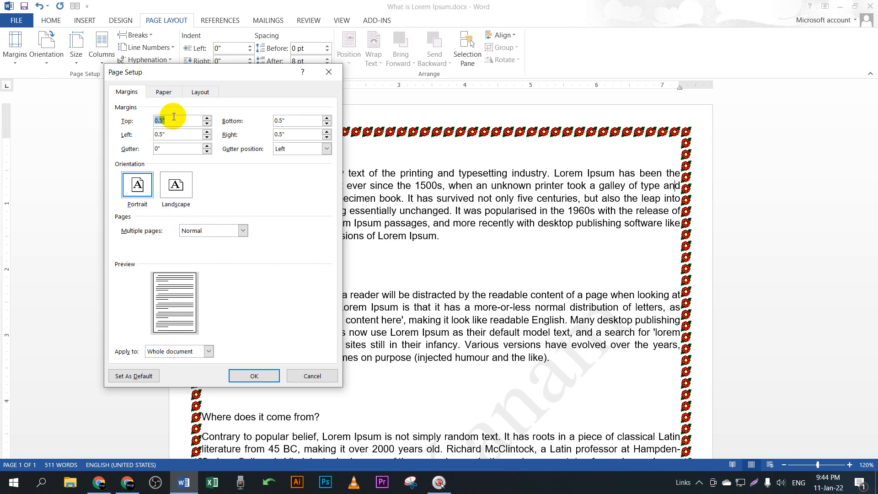
{"action": "left_click", "coordinate": [127, 123]}
{"action": "type", "text": "1"}
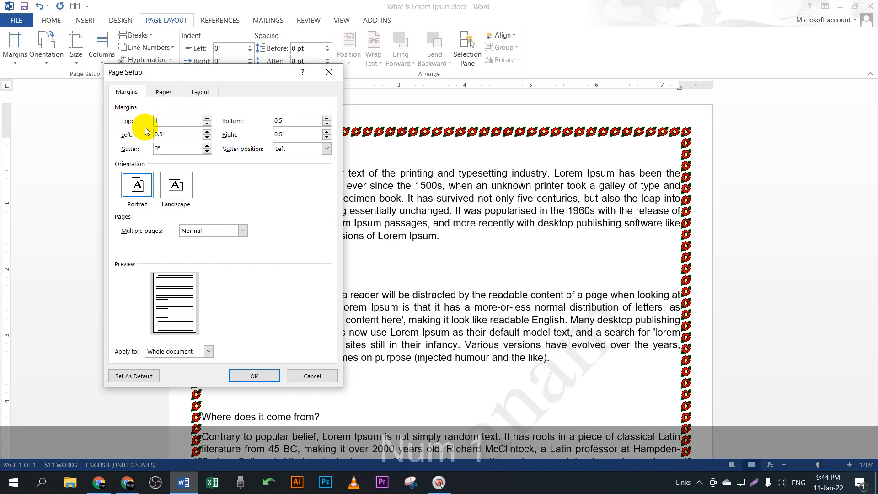
{"action": "left_click", "coordinate": [256, 119]}
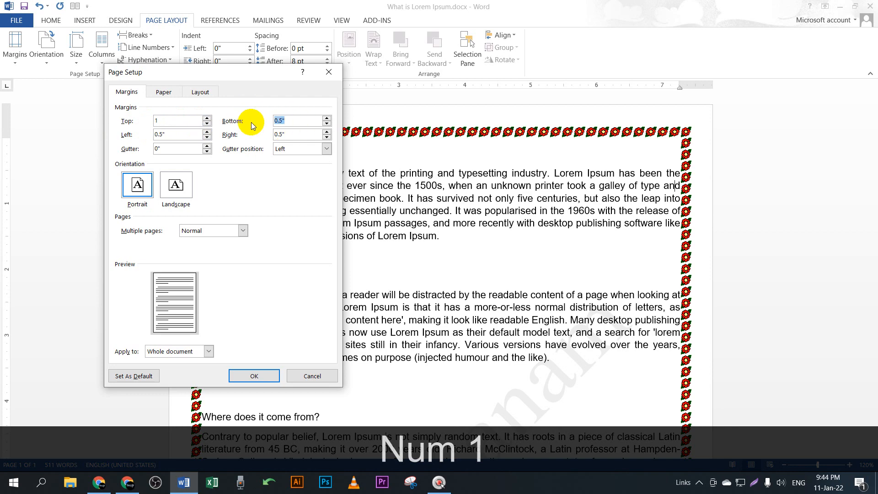
{"action": "type", "text": "1"}
{"action": "left_click", "coordinate": [126, 134]}
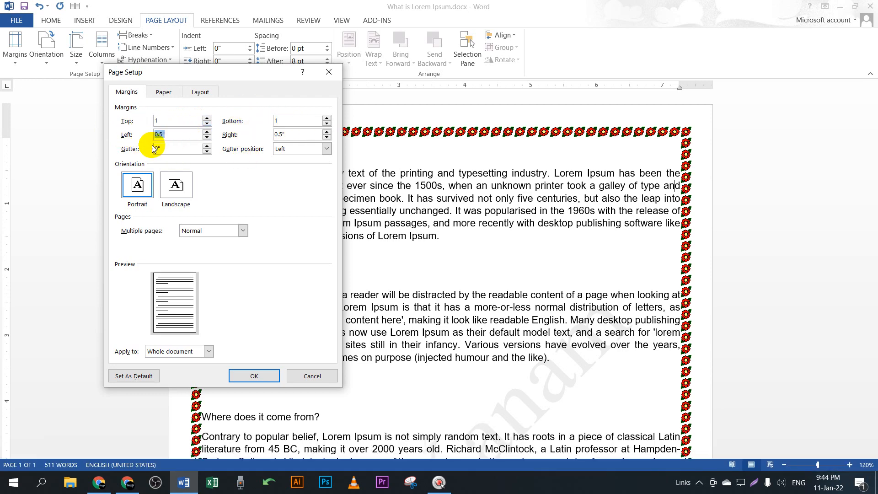
{"action": "type", "text": "1"}
{"action": "left_click", "coordinate": [229, 132]}
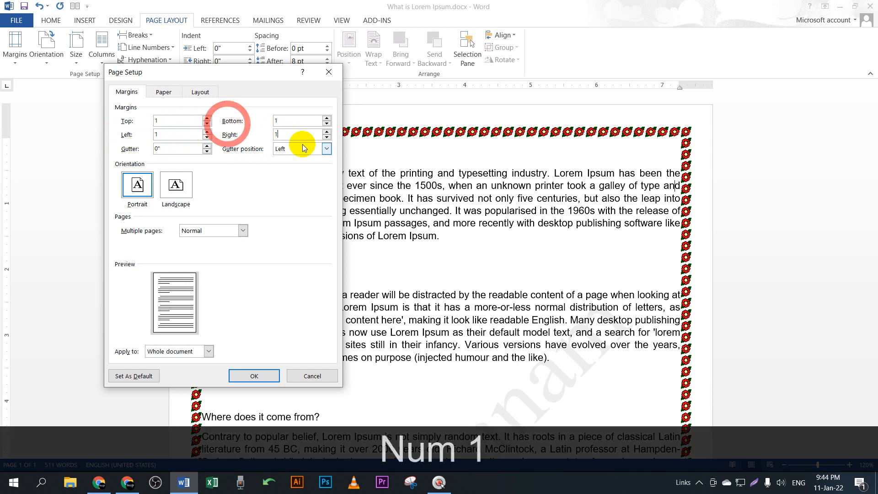
{"action": "type", "text": "1"}
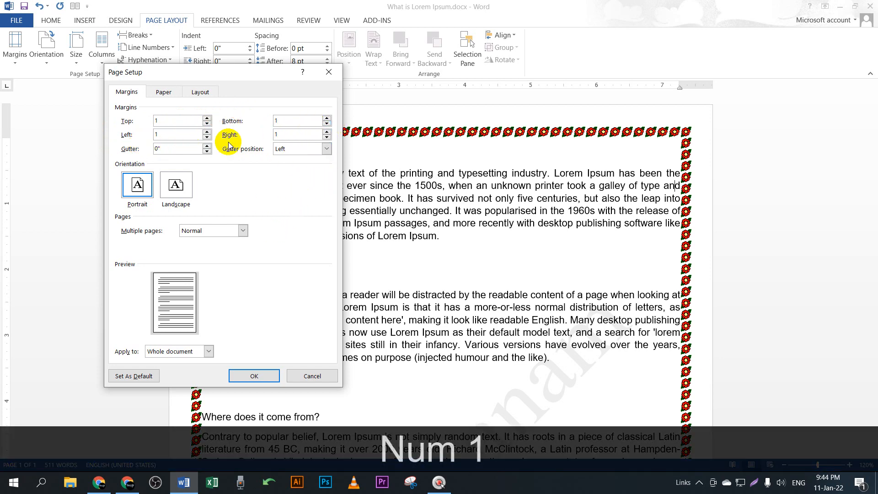
{"action": "left_click", "coordinate": [261, 378]}
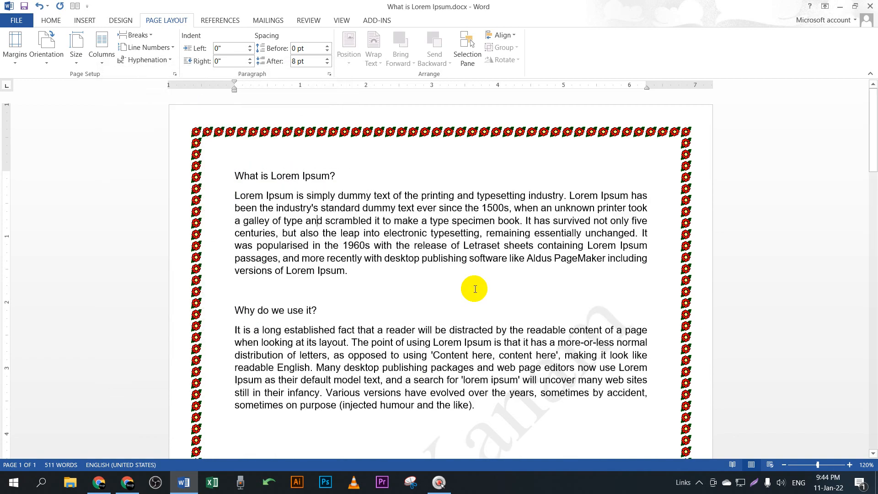
{"action": "scroll", "coordinate": [475, 263], "scroll_direction": "down", "scroll_amount": 2}
{"action": "scroll", "coordinate": [480, 237], "scroll_direction": "down", "scroll_amount": 3}
{"action": "scroll", "coordinate": [314, 192], "scroll_direction": "up", "scroll_amount": 4}
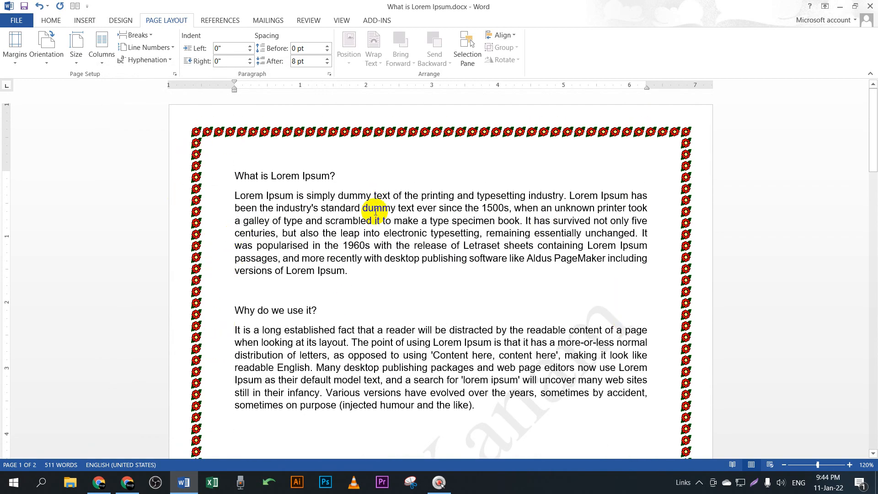
{"action": "scroll", "coordinate": [476, 334], "scroll_direction": "down", "scroll_amount": 10}
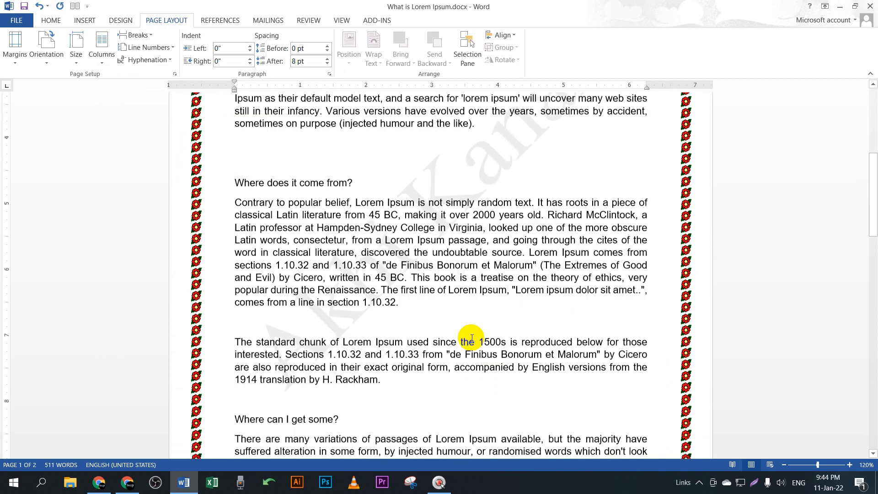
{"action": "scroll", "coordinate": [471, 338], "scroll_direction": "down", "scroll_amount": 3}
{"action": "scroll", "coordinate": [461, 337], "scroll_direction": "up", "scroll_amount": 8}
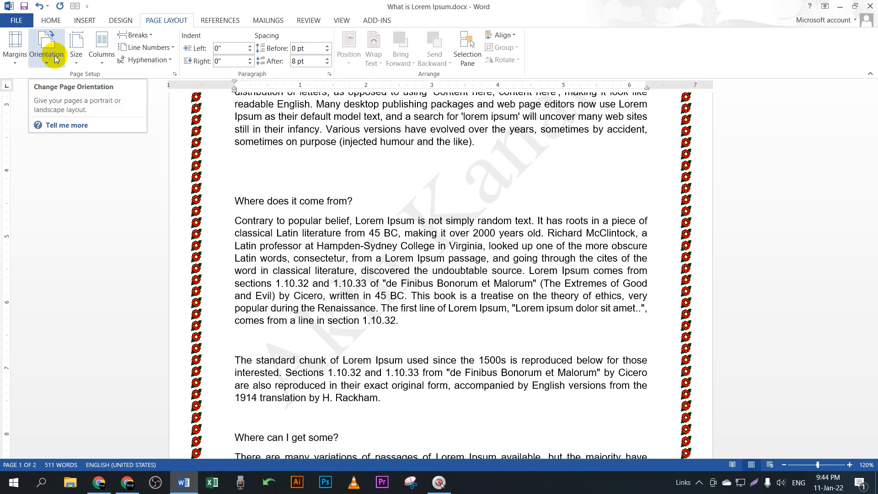
{"action": "left_click", "coordinate": [15, 51]}
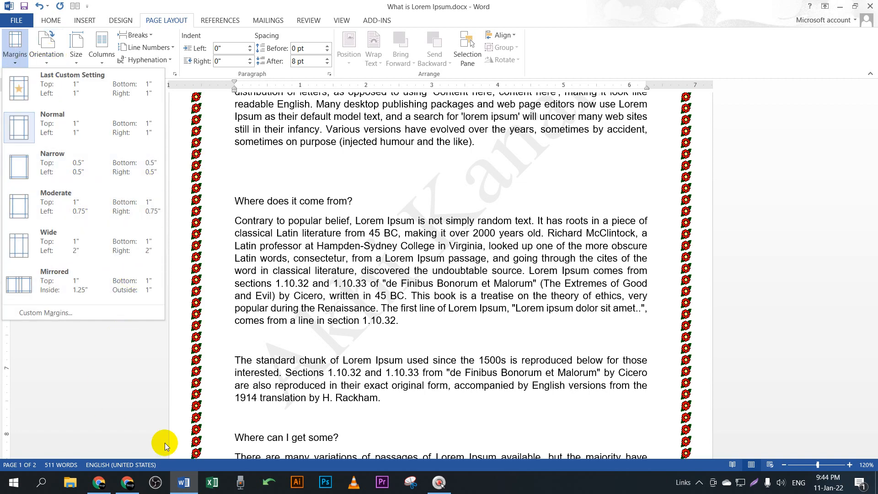
{"action": "left_click", "coordinate": [127, 482]}
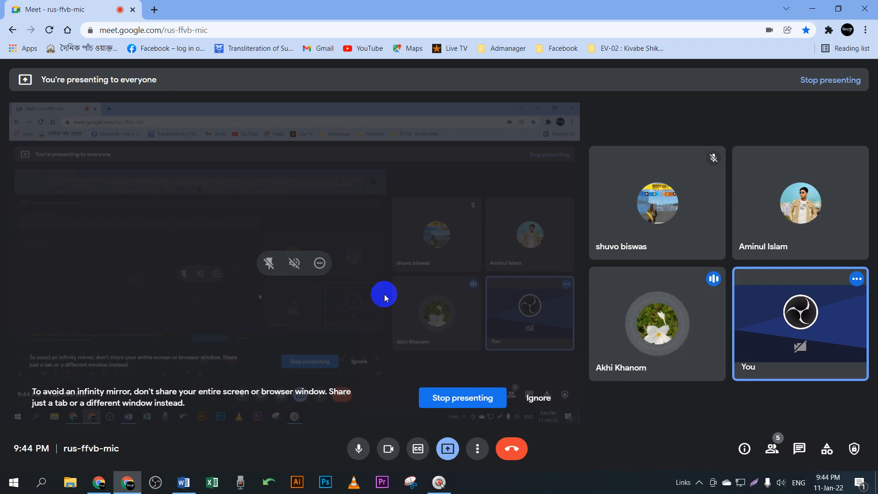
{"action": "left_click", "coordinate": [812, 8]}
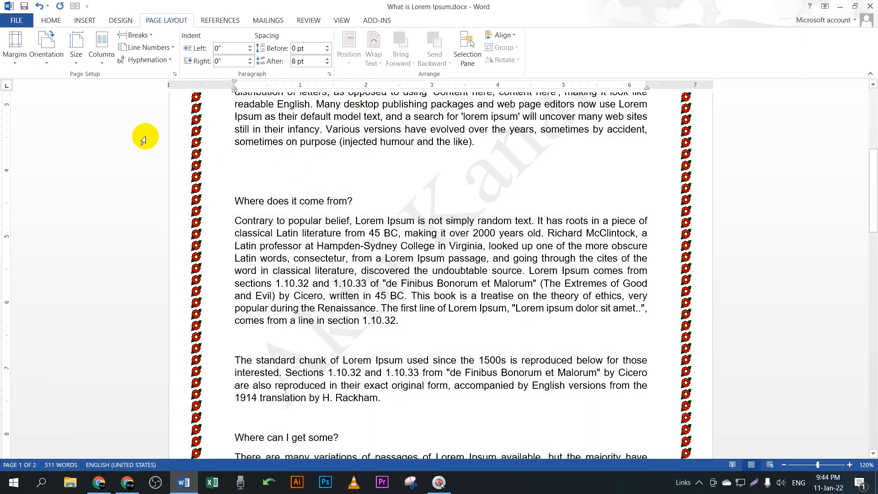
{"action": "scroll", "coordinate": [514, 251], "scroll_direction": "down", "scroll_amount": 15}
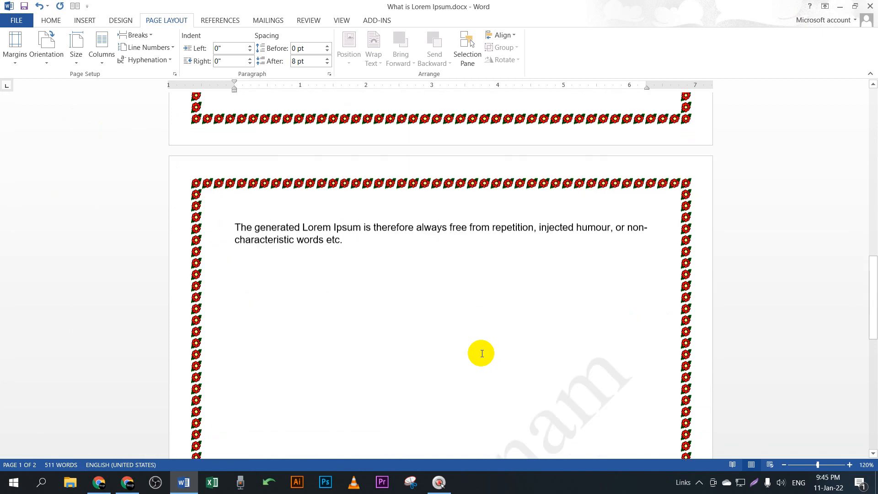
Step: Insert a page break after 'etc.' and draw a wide rectangle at the top of page 3
{"action": "left_click", "coordinate": [373, 121]}
{"action": "key", "text": "ctrl+shift+Return"}
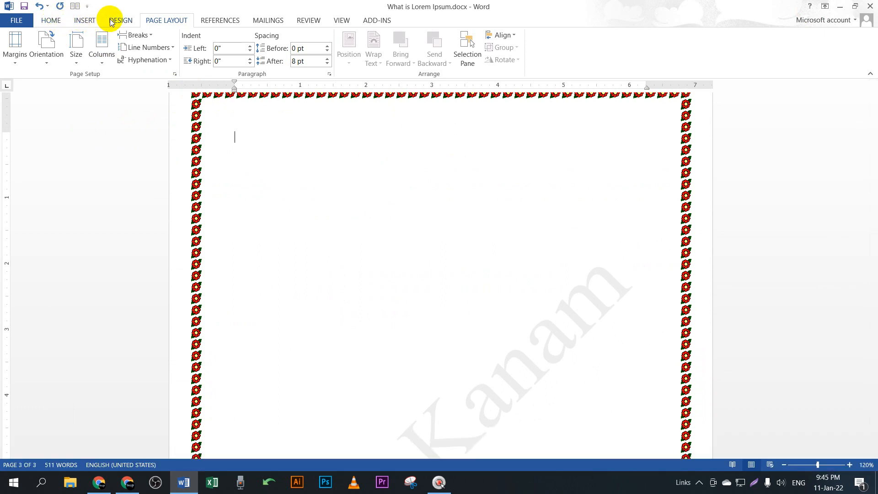
{"action": "left_click", "coordinate": [87, 22]}
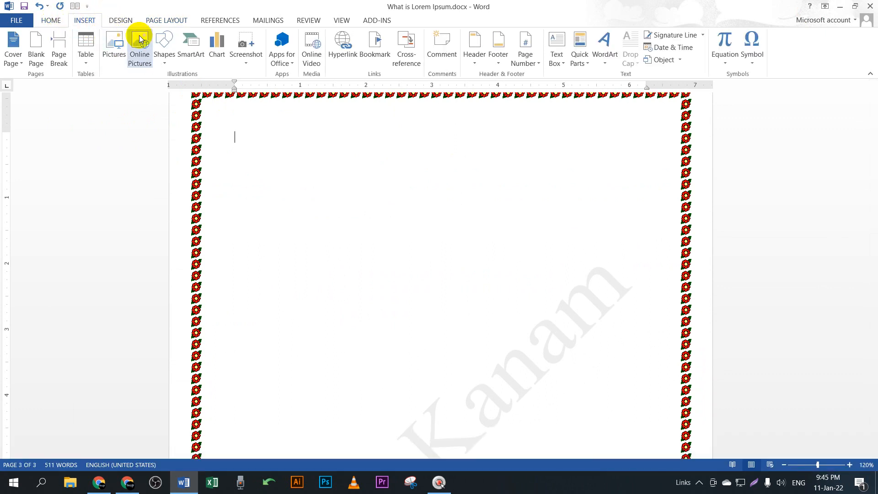
{"action": "left_click", "coordinate": [163, 44]}
{"action": "left_click", "coordinate": [192, 87]}
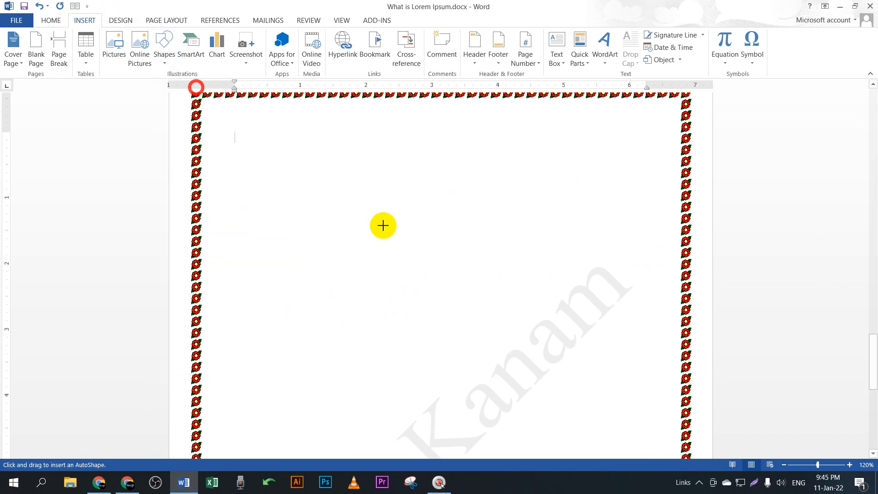
{"action": "mouse_move", "coordinate": [311, 184]}
{"action": "left_mouse_down"}
{"action": "mouse_move", "coordinate": [627, 310]}
{"action": "mouse_move", "coordinate": [626, 331]}
{"action": "left_mouse_up"}
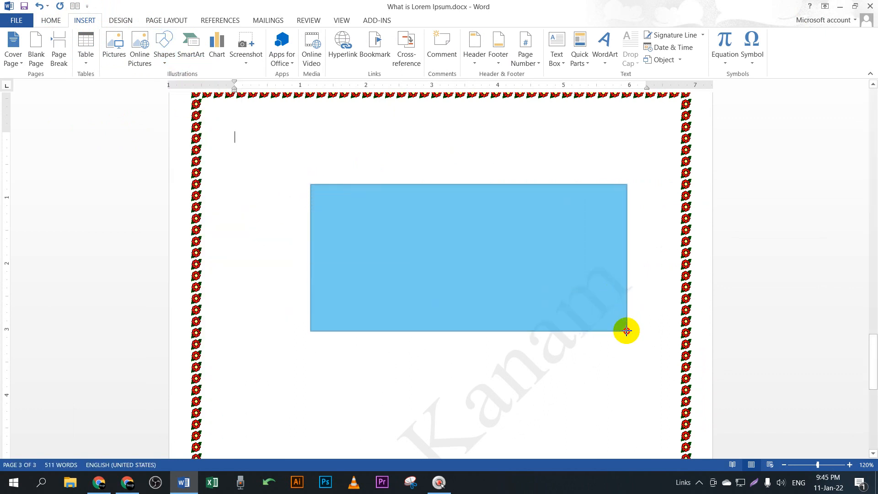
Step: Draw a second rectangle below the first and enlarge it wider and taller
{"action": "scroll", "coordinate": [624, 302], "scroll_direction": "down", "scroll_amount": 3}
{"action": "scroll", "coordinate": [283, 192], "scroll_direction": "up", "scroll_amount": 3}
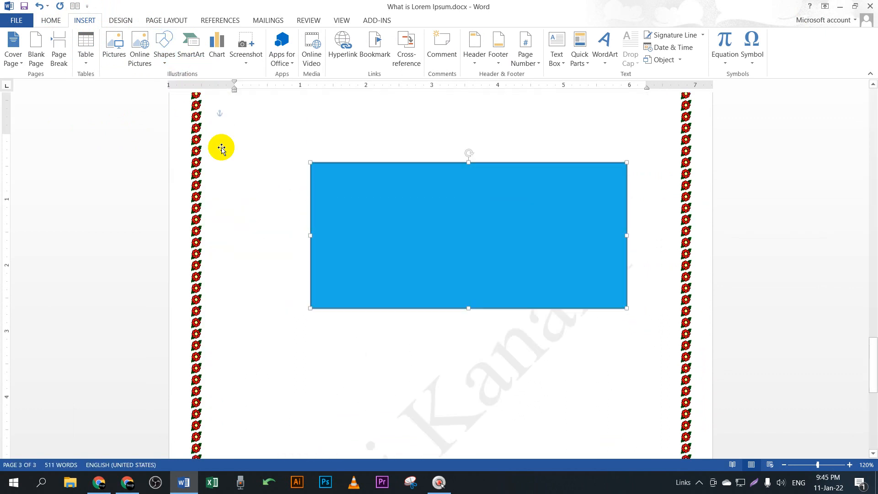
{"action": "left_click", "coordinate": [41, 36]}
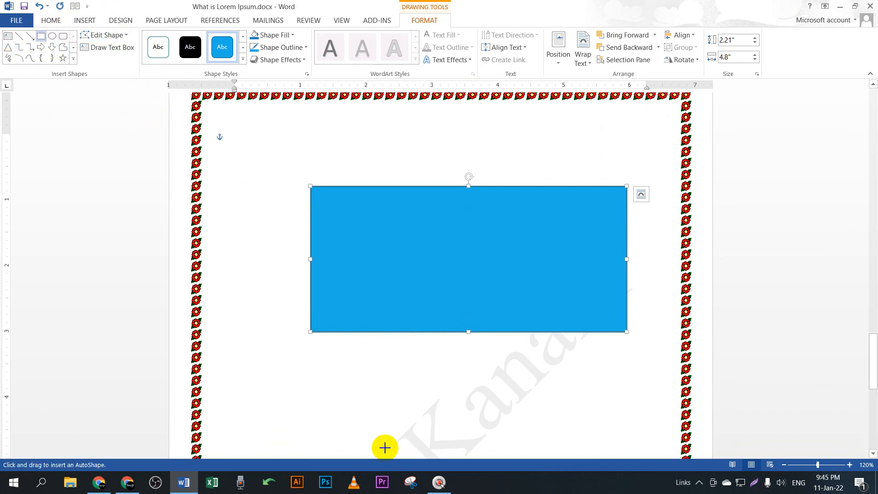
{"action": "scroll", "coordinate": [362, 315], "scroll_direction": "down", "scroll_amount": 3}
{"action": "left_click_drag", "start_coordinate": [321, 249], "coordinate": [481, 411]}
{"action": "scroll", "coordinate": [513, 384], "scroll_direction": "up", "scroll_amount": 3}
{"action": "scroll", "coordinate": [535, 349], "scroll_direction": "down", "scroll_amount": 3}
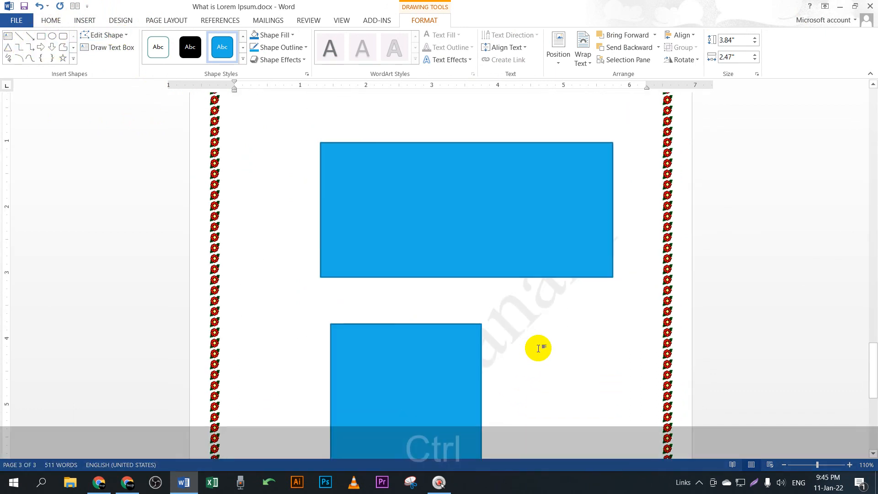
{"action": "scroll", "coordinate": [540, 350], "scroll_direction": "down", "scroll_amount": 2}
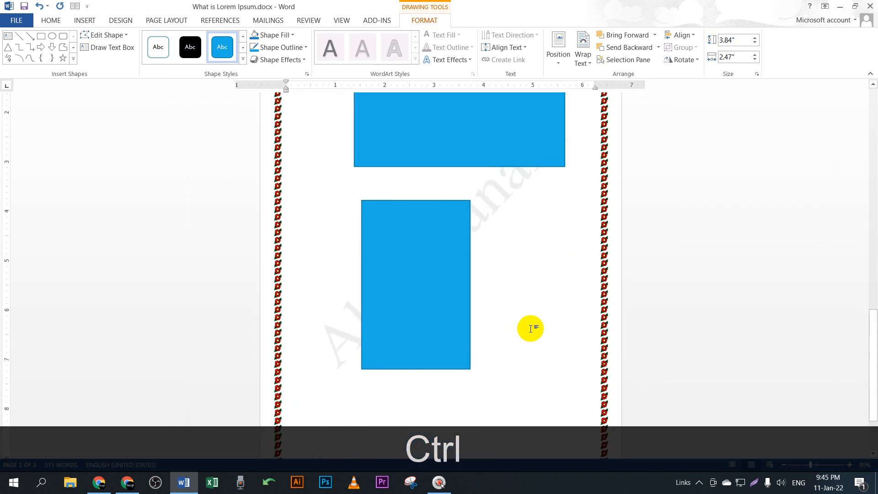
{"action": "left_click", "coordinate": [451, 337]}
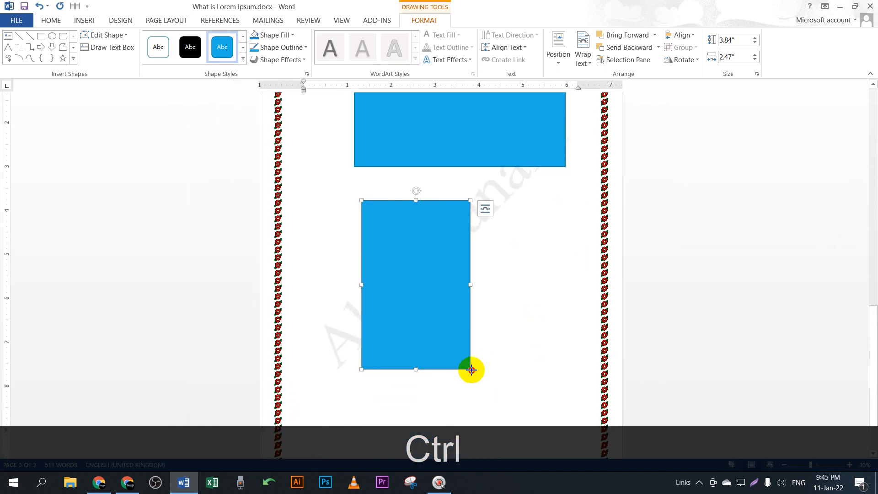
{"action": "left_click_drag", "start_coordinate": [471, 370], "coordinate": [494, 396]}
Step: Move the tall rectangle just under the wide one, stretch it taller and wider, then start a screen capture
{"action": "scroll", "coordinate": [500, 389], "scroll_direction": "up", "scroll_amount": 3}
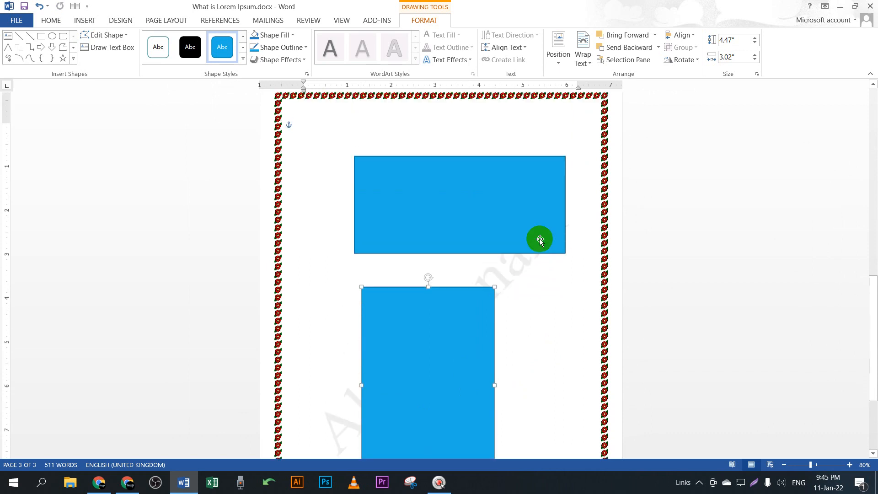
{"action": "left_click_drag", "start_coordinate": [466, 336], "coordinate": [457, 312]}
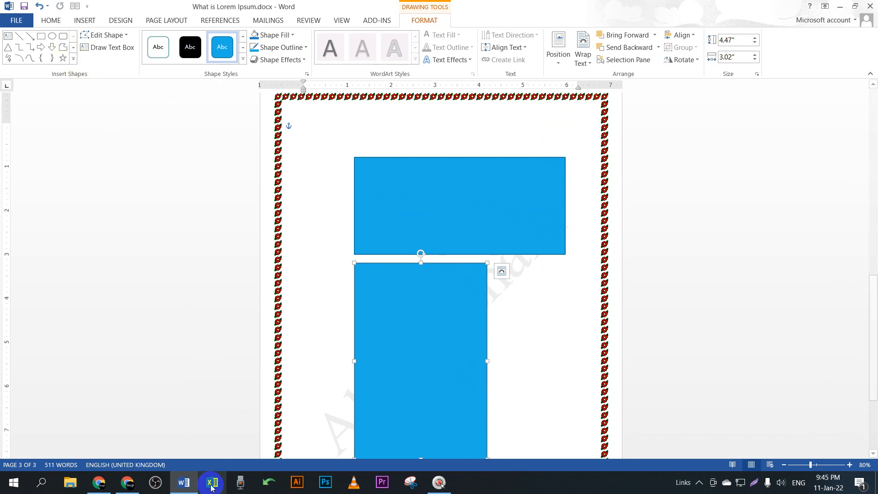
{"action": "left_click", "coordinate": [554, 329]}
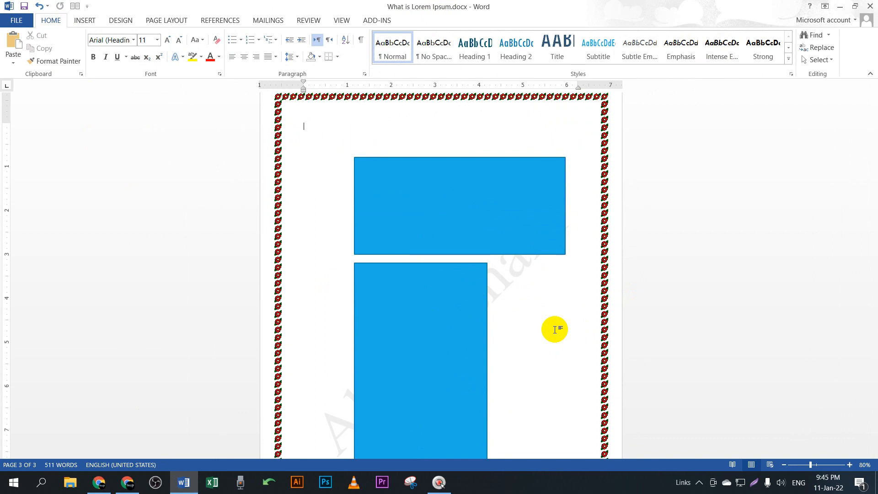
{"action": "scroll", "coordinate": [555, 329], "scroll_direction": "down", "scroll_amount": 3}
{"action": "mouse_move", "coordinate": [390, 226]}
{"action": "left_mouse_down"}
{"action": "mouse_move", "coordinate": [415, 238]}
{"action": "mouse_move", "coordinate": [397, 271]}
{"action": "mouse_move", "coordinate": [407, 257]}
{"action": "left_mouse_up"}
{"action": "left_click_drag", "start_coordinate": [406, 396], "coordinate": [408, 425]}
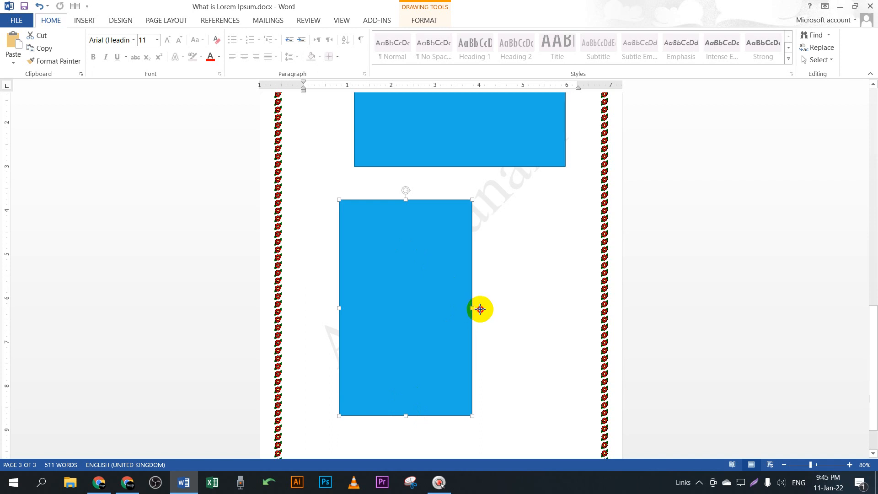
{"action": "left_click_drag", "start_coordinate": [480, 309], "coordinate": [485, 308]}
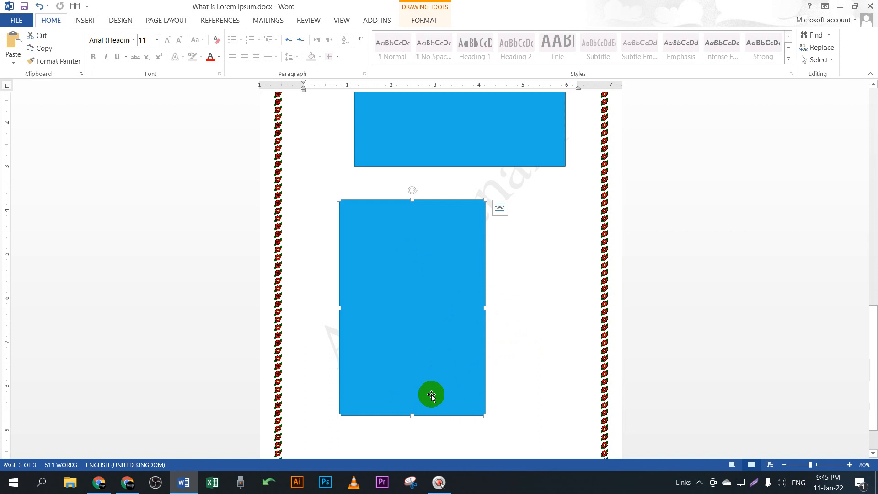
{"action": "scroll", "coordinate": [431, 396], "scroll_direction": "up", "scroll_amount": 1}
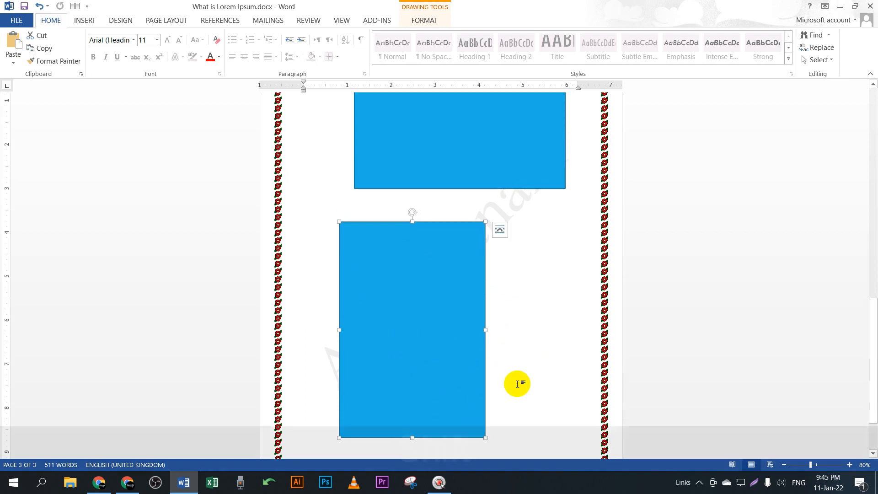
{"action": "key", "text": "shift"}
{"action": "key", "text": "shift+Print"}
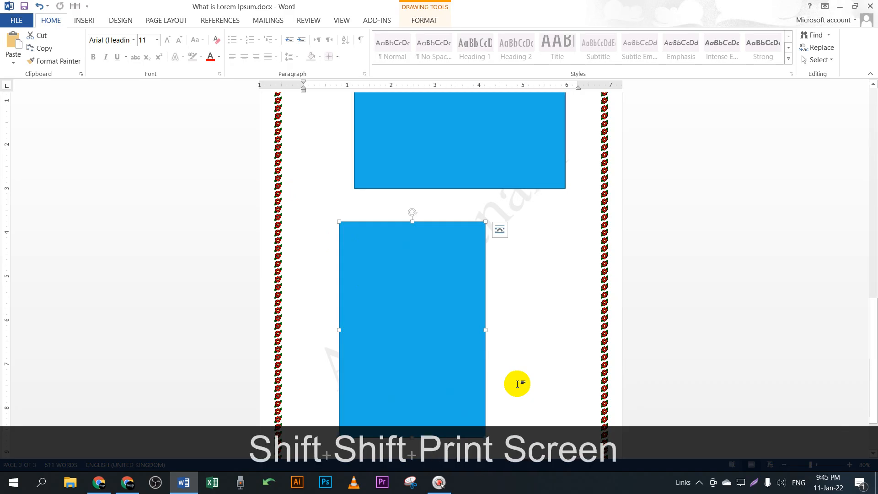
{"action": "left_click_drag", "start_coordinate": [287, 189], "coordinate": [561, 446]}
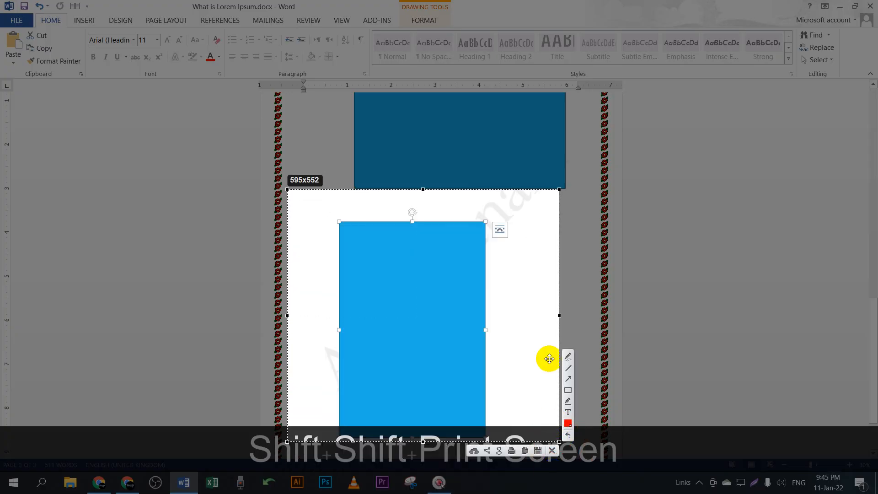
{"action": "left_click_drag", "start_coordinate": [361, 243], "coordinate": [453, 243]}
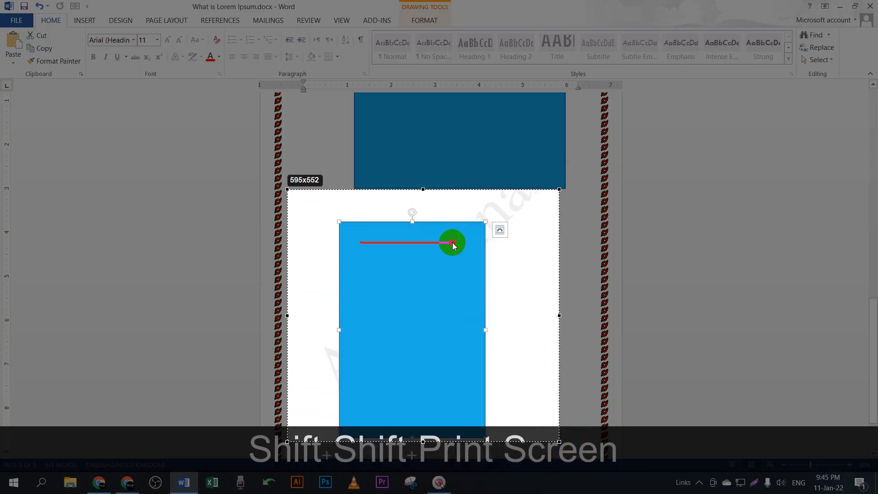
{"action": "left_click_drag", "start_coordinate": [375, 265], "coordinate": [461, 266]}
{"action": "left_click_drag", "start_coordinate": [374, 298], "coordinate": [480, 298]}
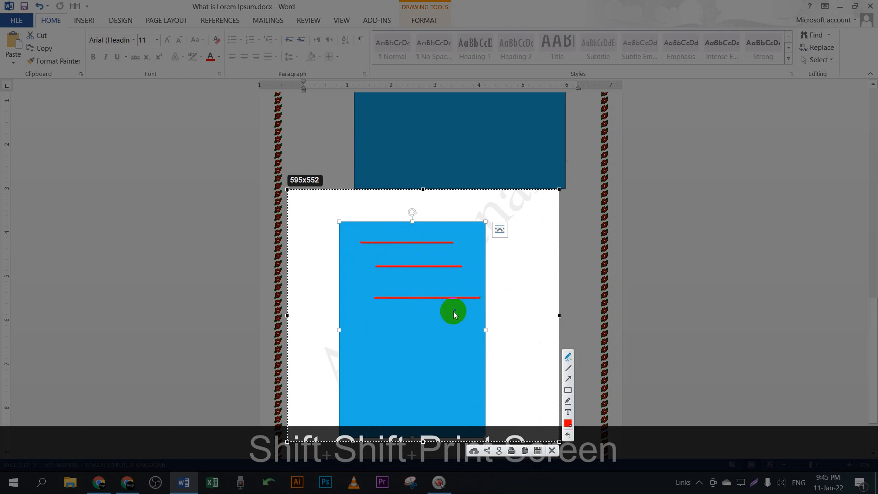
{"action": "key", "text": "ctrl+z"}
{"action": "key", "text": "ctrl+z"}
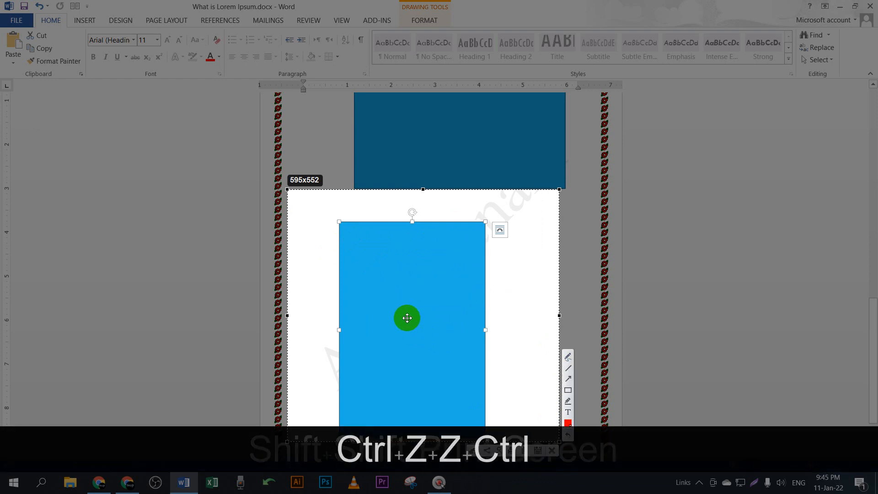
{"action": "key", "text": "ctrl+z"}
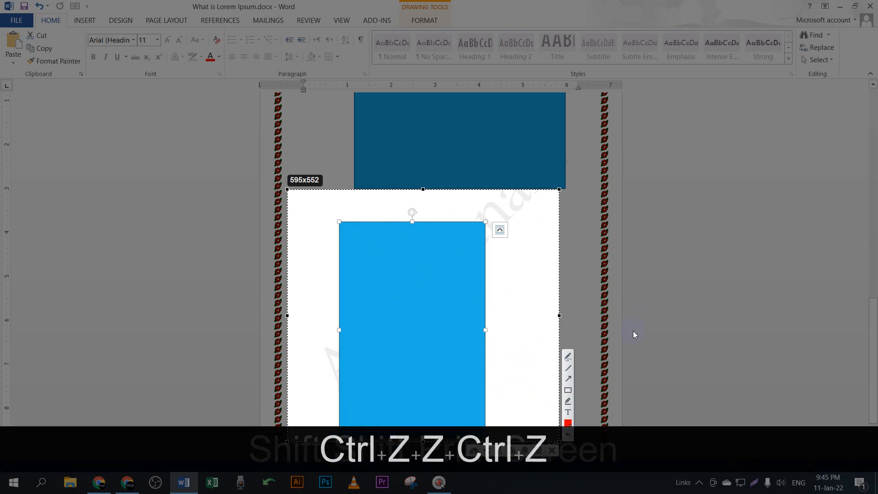
{"action": "key", "text": "Escape"}
{"action": "scroll", "coordinate": [553, 283], "scroll_direction": "up", "scroll_amount": 3}
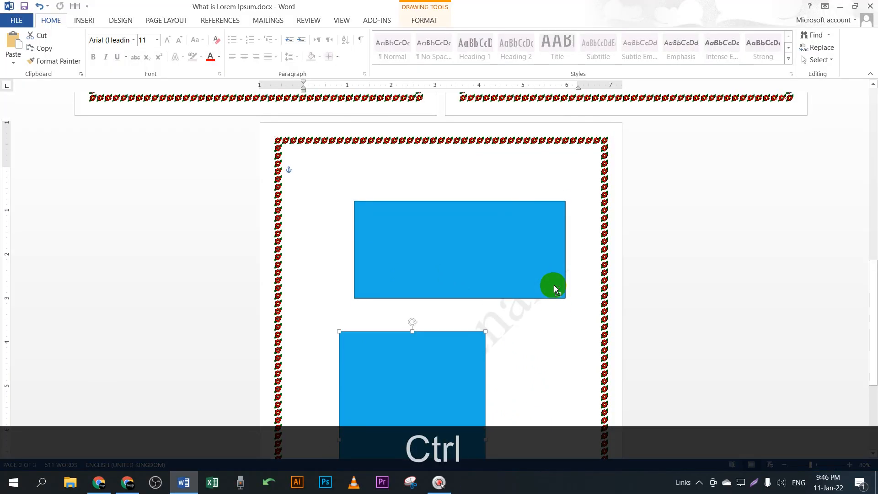
{"action": "key", "text": "ctrl+Print"}
{"action": "left_click", "coordinate": [626, 251]}
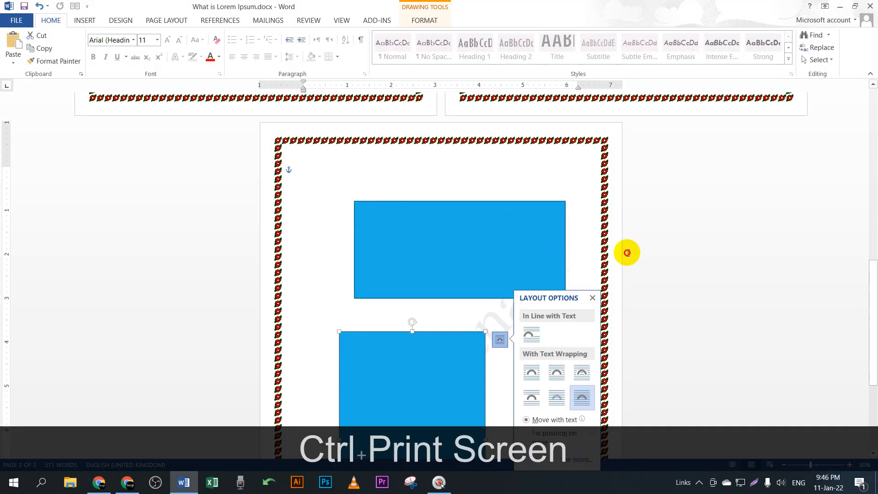
{"action": "key", "text": "ctrl+Print"}
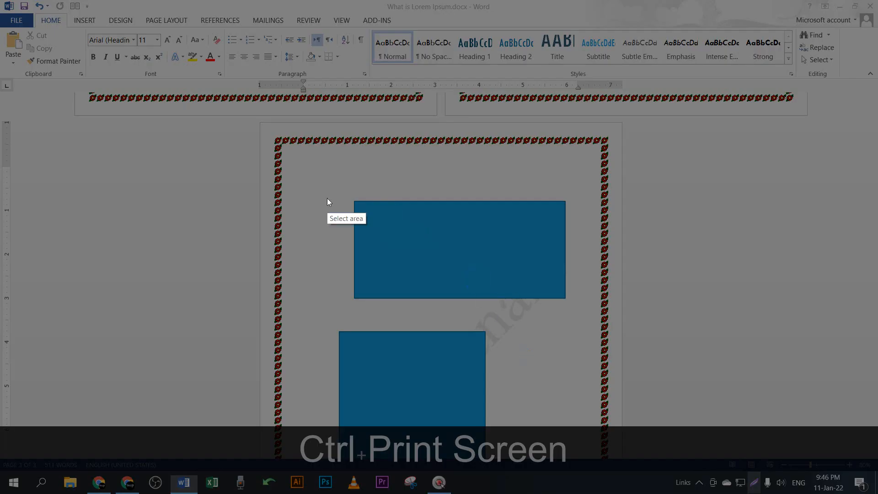
{"action": "left_click_drag", "start_coordinate": [289, 156], "coordinate": [641, 345]}
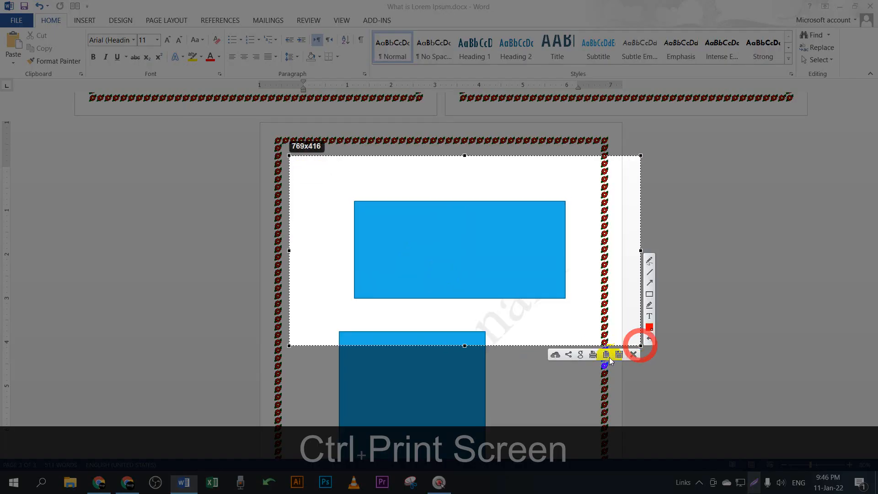
{"action": "left_click", "coordinate": [650, 259]}
{"action": "left_click_drag", "start_coordinate": [399, 215], "coordinate": [544, 214]}
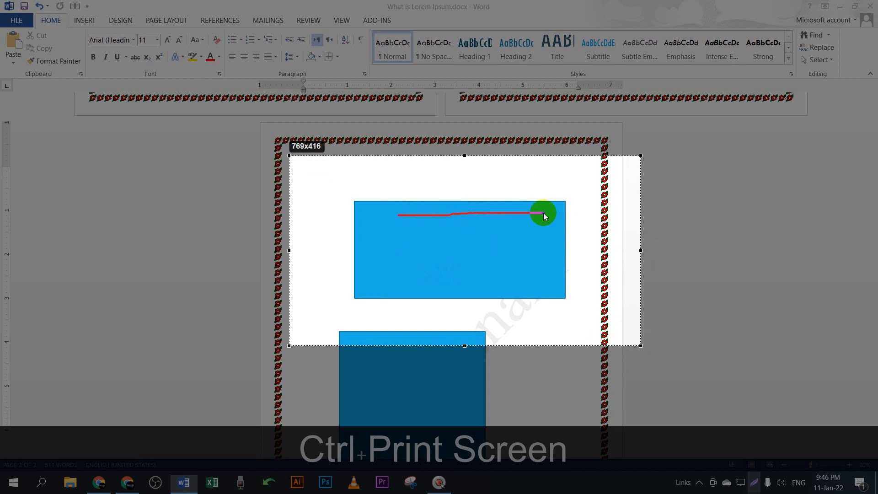
{"action": "left_click_drag", "start_coordinate": [370, 240], "coordinate": [539, 240]}
{"action": "left_click_drag", "start_coordinate": [375, 266], "coordinate": [537, 270]}
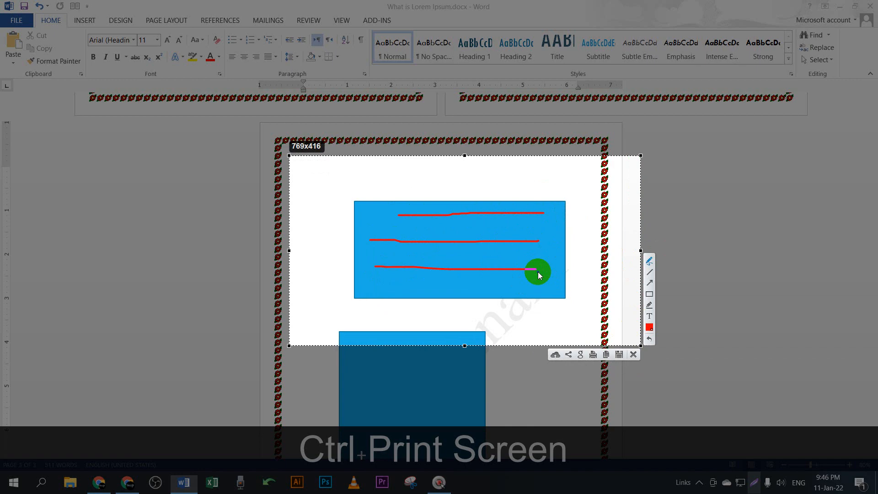
{"action": "key", "text": "ctrl+z"}
{"action": "key", "text": "ctrl+z"}
{"action": "key", "text": "ctrl+z"}
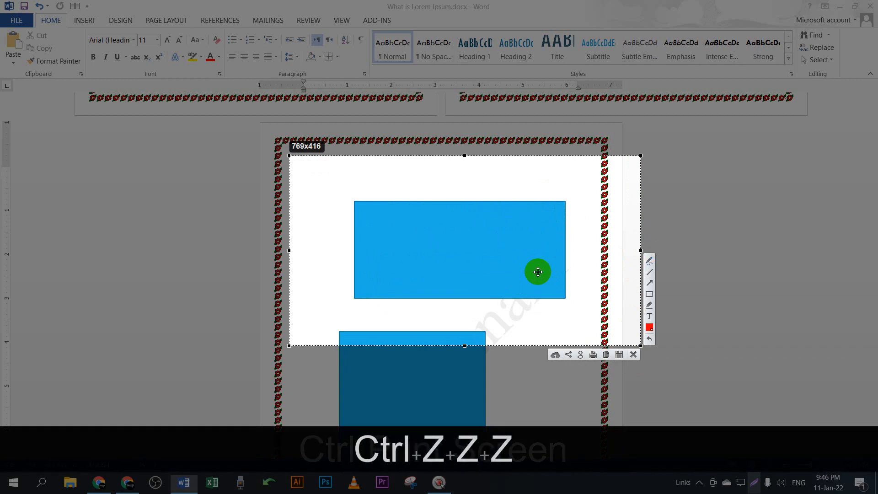
{"action": "left_click", "coordinate": [634, 356]}
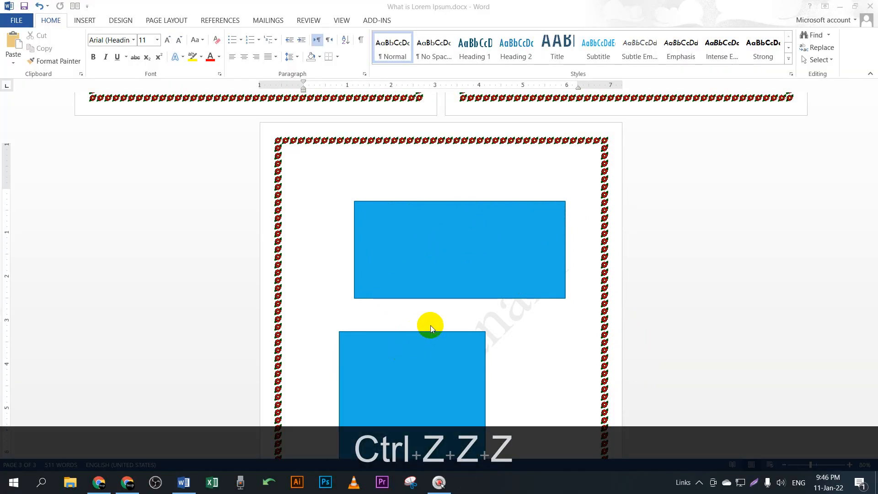
Step: Remove page 3 and delete both blue rectangles, then show the Page Layout options
{"action": "scroll", "coordinate": [430, 325], "scroll_direction": "up", "scroll_amount": 2}
{"action": "key", "text": "BackSpace"}
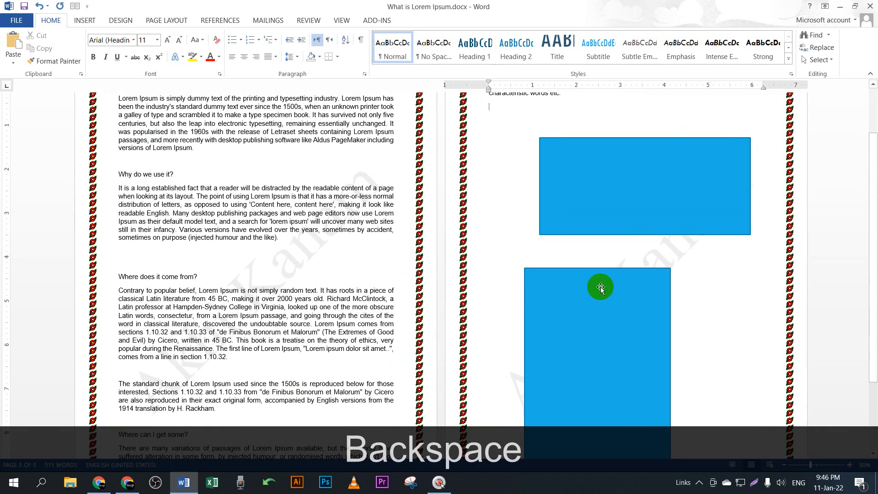
{"action": "left_click", "coordinate": [672, 197]}
{"action": "key", "text": "BackSpace"}
{"action": "left_click", "coordinate": [621, 337]}
{"action": "key", "text": "BackSpace"}
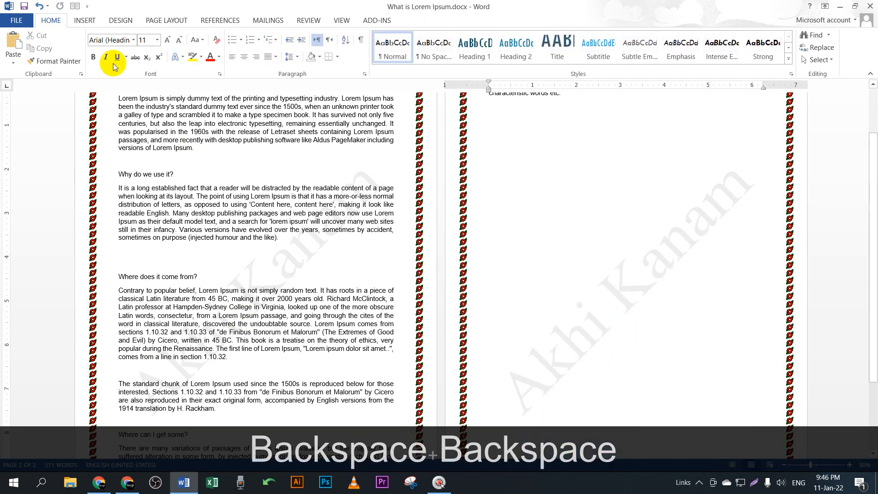
{"action": "left_click", "coordinate": [165, 22]}
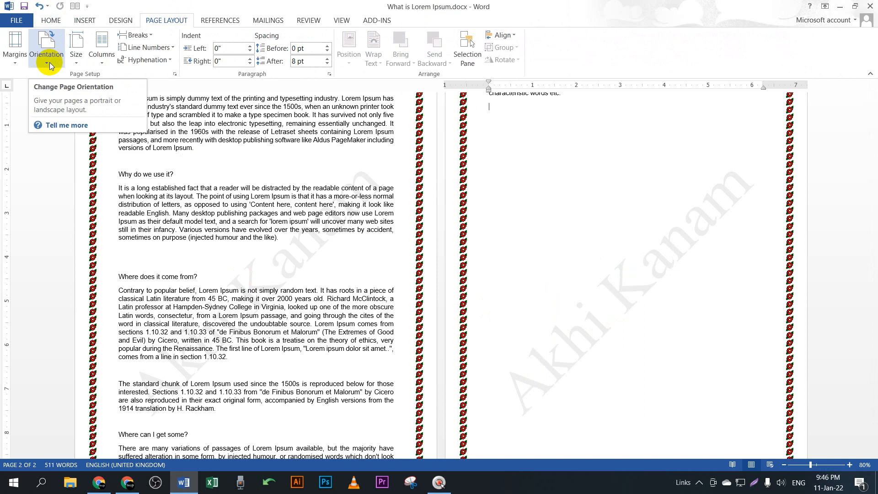
{"action": "left_click", "coordinate": [49, 63]}
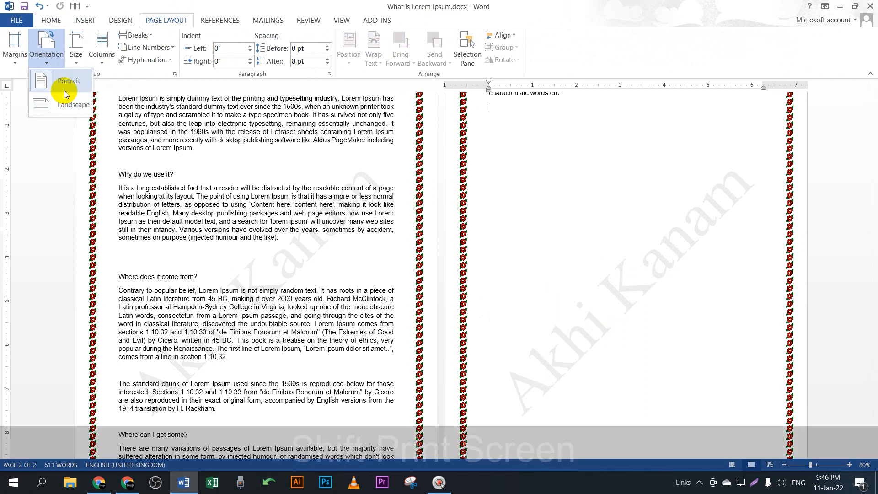
{"action": "key", "text": "Print"}
{"action": "mouse_move", "coordinate": [0, 0]}
{"action": "left_mouse_down"}
{"action": "mouse_move", "coordinate": [418, 236]}
{"action": "mouse_move", "coordinate": [419, 247]}
{"action": "left_mouse_up"}
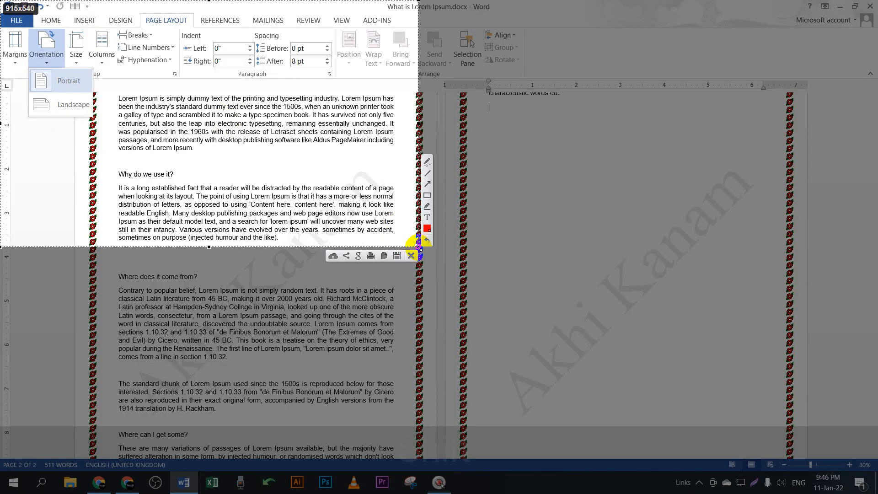
{"action": "left_click", "coordinate": [426, 163]}
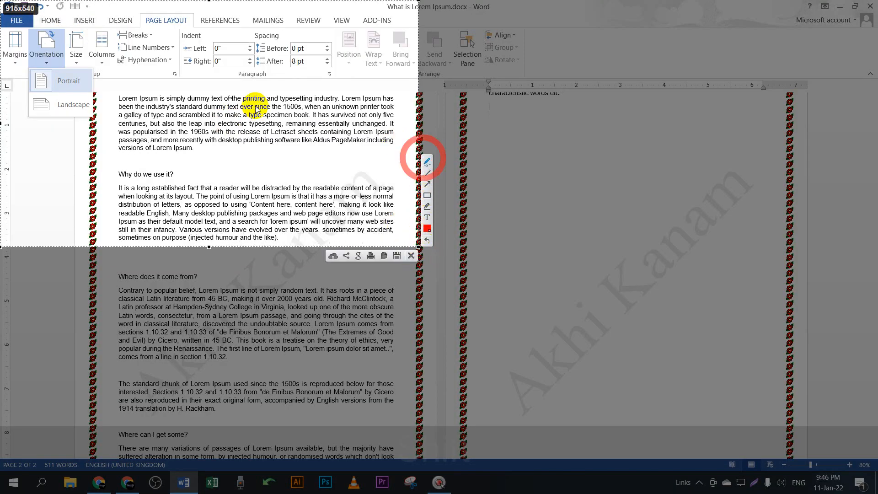
{"action": "mouse_move", "coordinate": [35, 73]}
{"action": "left_mouse_down"}
{"action": "mouse_move", "coordinate": [42, 90]}
{"action": "mouse_move", "coordinate": [48, 74]}
{"action": "mouse_move", "coordinate": [36, 73]}
{"action": "left_mouse_up"}
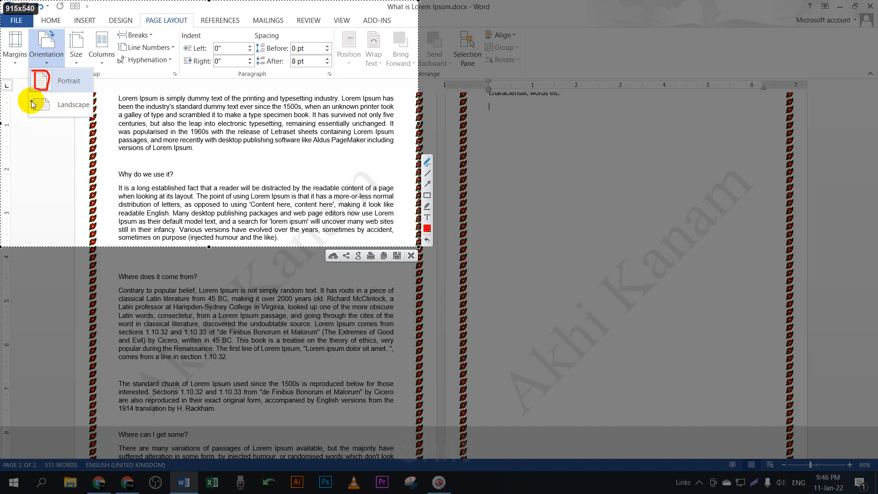
{"action": "mouse_move", "coordinate": [31, 101]}
{"action": "left_mouse_down"}
{"action": "mouse_move", "coordinate": [46, 94]}
{"action": "mouse_move", "coordinate": [54, 103]}
{"action": "mouse_move", "coordinate": [48, 114]}
{"action": "mouse_move", "coordinate": [32, 115]}
{"action": "left_mouse_up"}
{"action": "key", "text": "ctrl+z"}
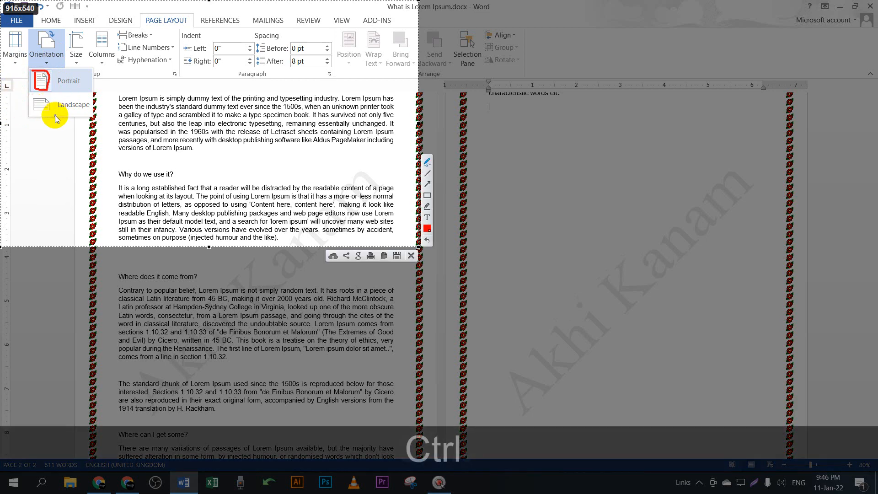
{"action": "key", "text": "ctrl+z"}
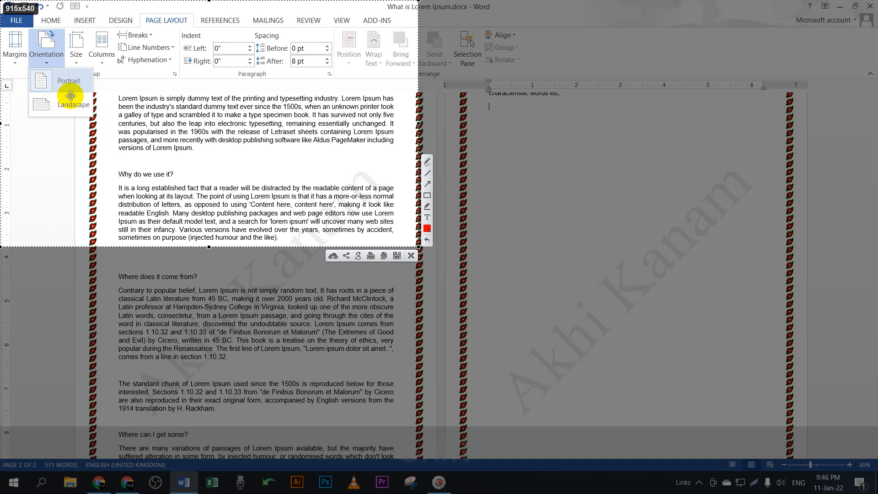
{"action": "key", "text": "Escape"}
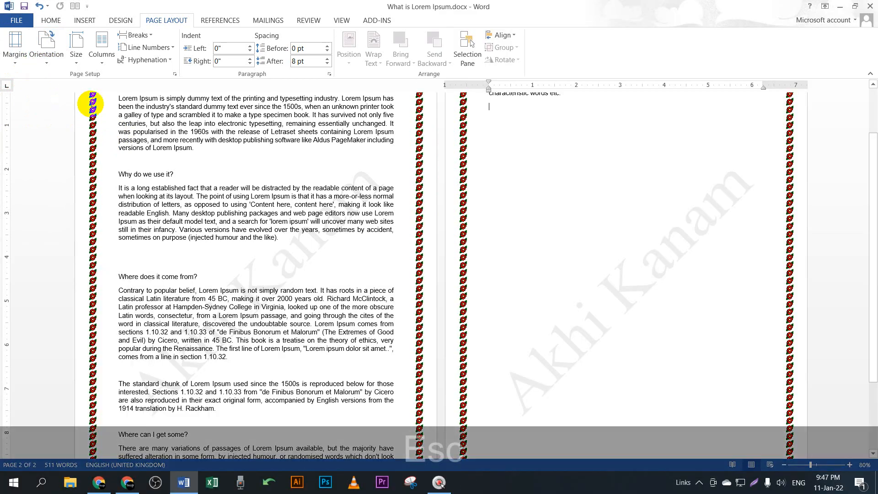
{"action": "left_click", "coordinate": [249, 439]}
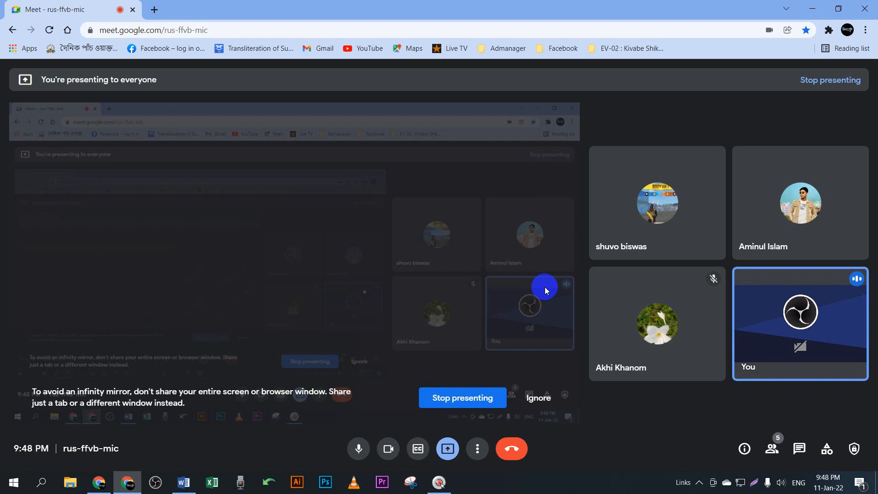
{"action": "left_click", "coordinate": [813, 8]}
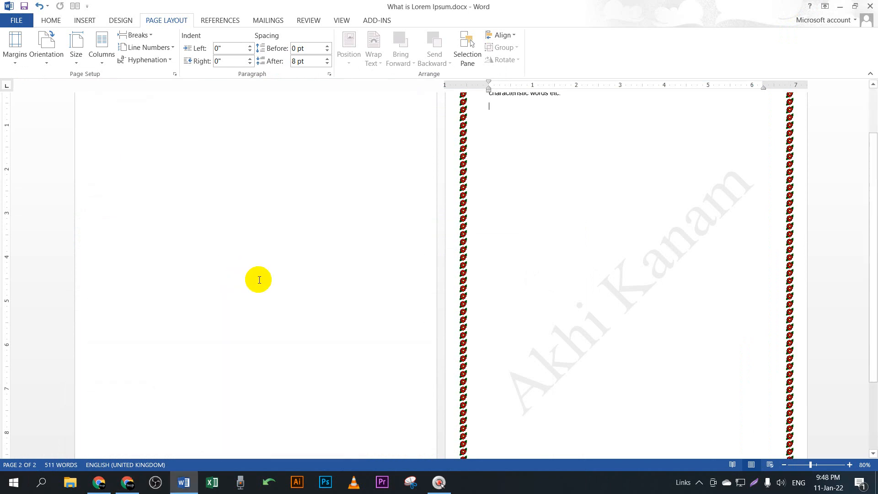
{"action": "scroll", "coordinate": [259, 280], "scroll_direction": "up", "scroll_amount": 3}
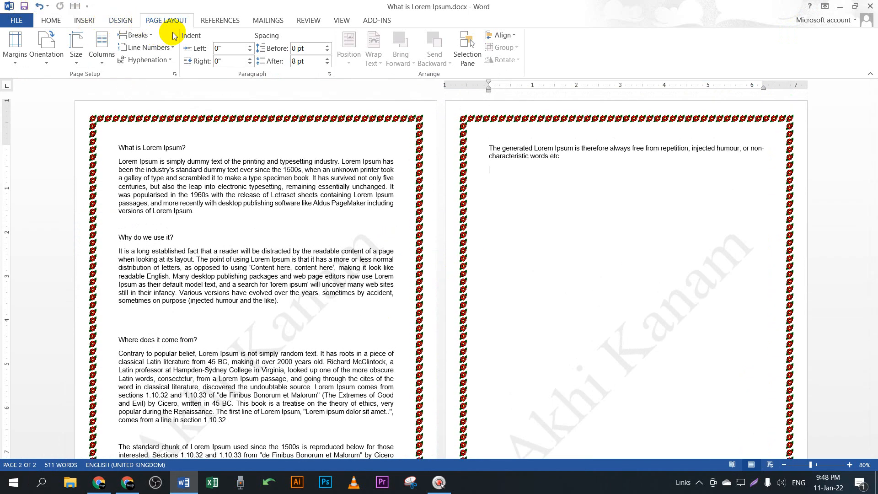
{"action": "left_click", "coordinate": [74, 52]}
{"action": "left_click", "coordinate": [44, 66]}
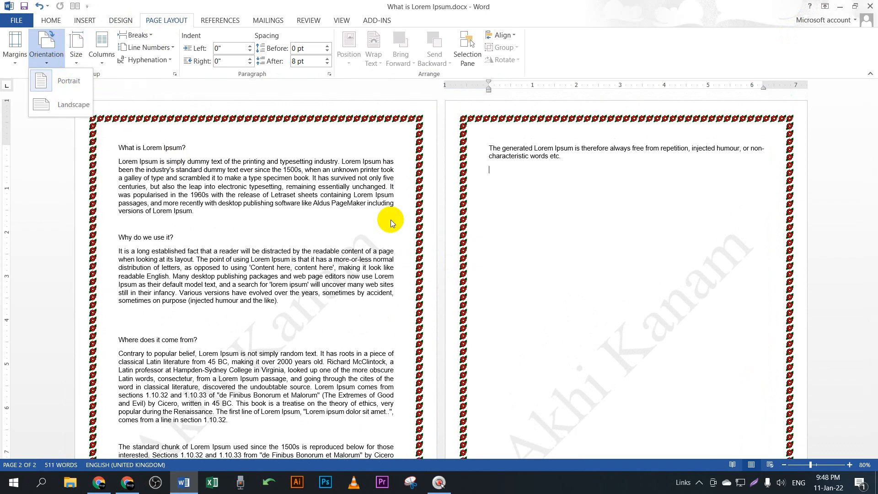
{"action": "scroll", "coordinate": [458, 234], "scroll_direction": "down", "scroll_amount": 5}
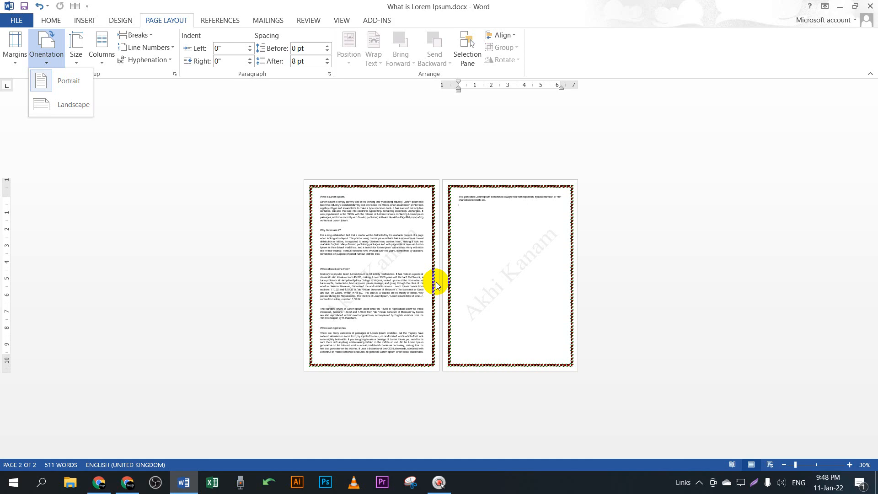
{"action": "scroll", "coordinate": [364, 279], "scroll_direction": "up", "scroll_amount": 3, "text": "ctrl"}
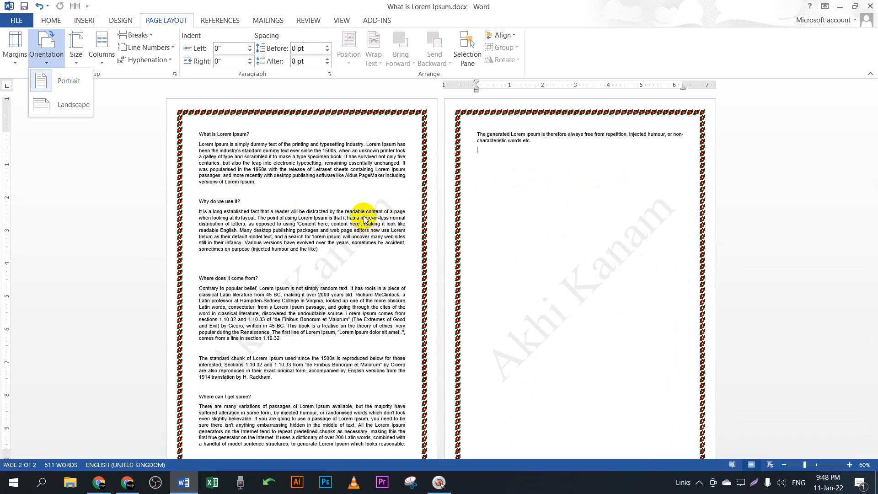
{"action": "key", "text": "Escape"}
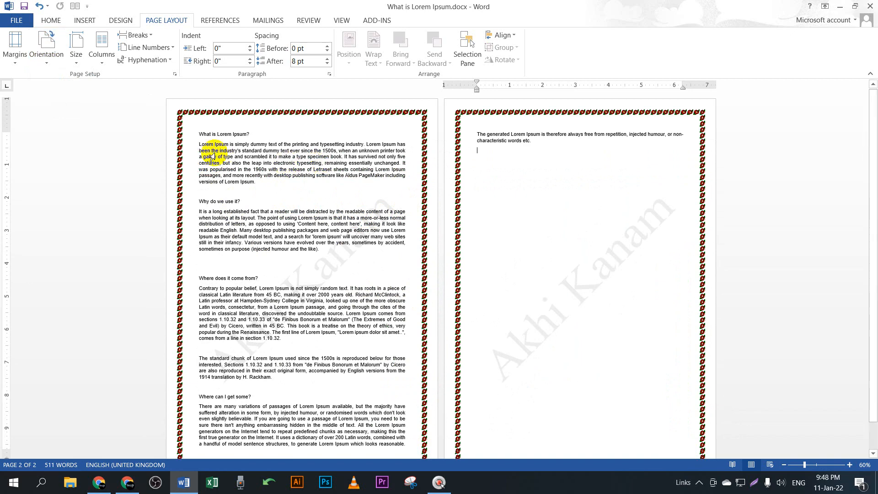
Step: Display the paper-size list from Letter to B5 (JIS) and start a Lightshot region capture
{"action": "left_click", "coordinate": [76, 65]}
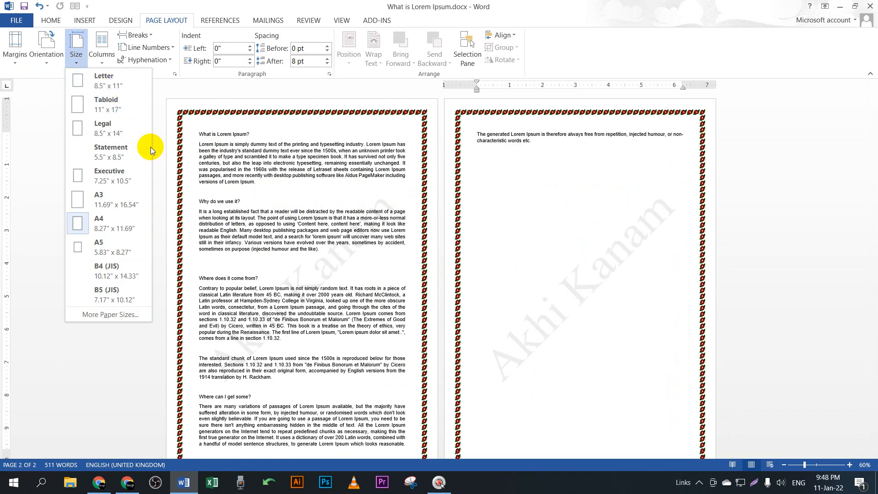
{"action": "left_click", "coordinate": [129, 484]}
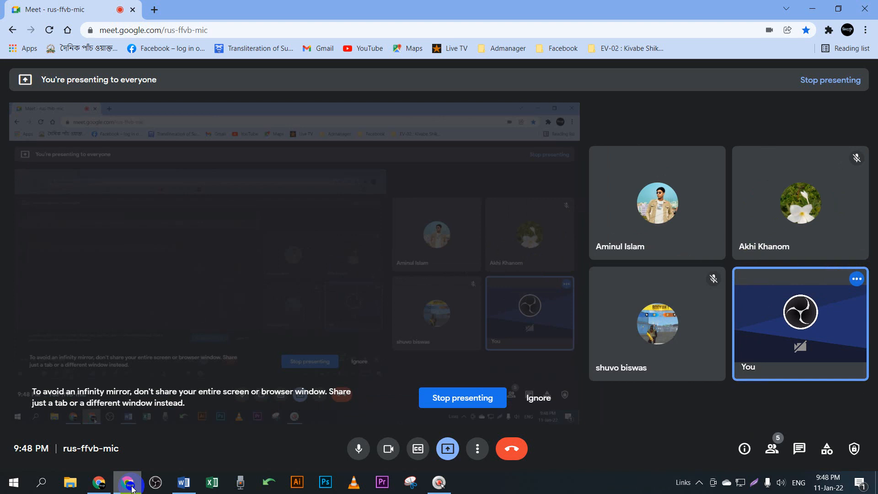
{"action": "left_click", "coordinate": [815, 5]}
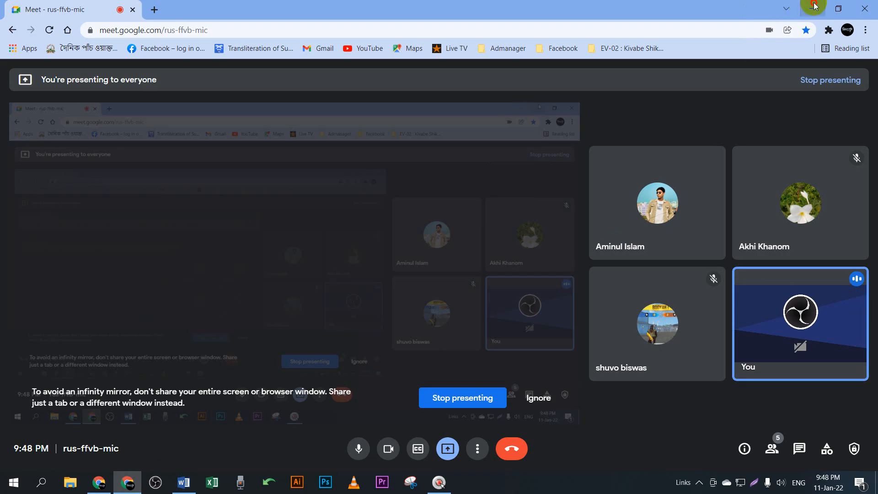
{"action": "left_click", "coordinate": [73, 61]}
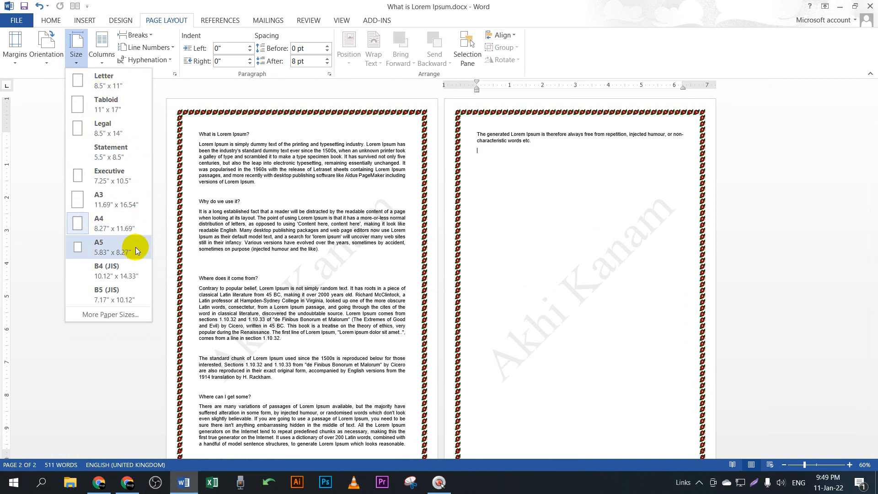
{"action": "key", "text": "Print"}
{"action": "key", "text": "shift+Print"}
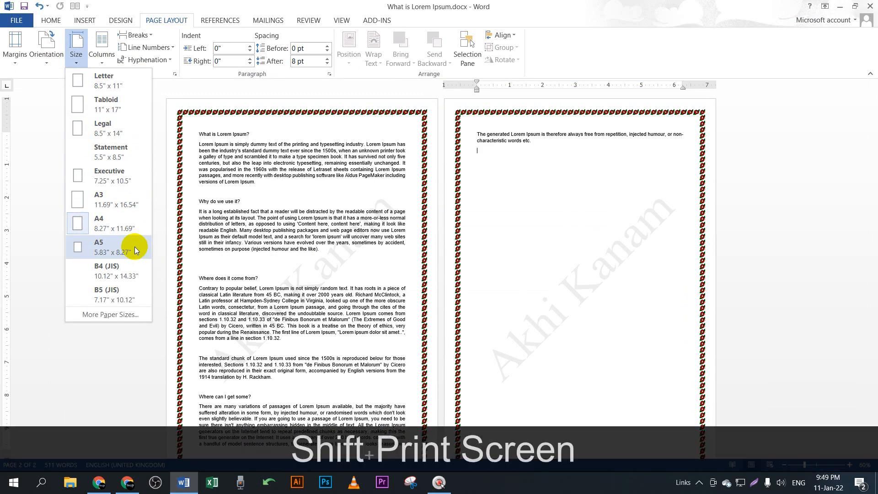
Step: Capture the Size list, circle Letter through A4 in red, undo the extra loops, and close Lightshot
{"action": "left_click_drag", "start_coordinate": [54, 58], "coordinate": [180, 348]}
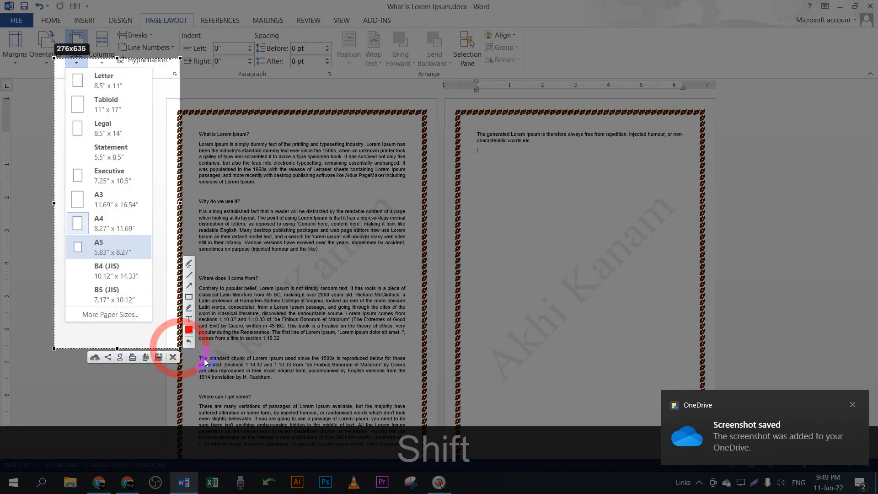
{"action": "left_click", "coordinate": [189, 269]}
{"action": "mouse_move", "coordinate": [97, 69]}
{"action": "left_mouse_down"}
{"action": "mouse_move", "coordinate": [68, 85]}
{"action": "mouse_move", "coordinate": [123, 78]}
{"action": "mouse_move", "coordinate": [78, 72]}
{"action": "mouse_move", "coordinate": [94, 70]}
{"action": "left_mouse_up"}
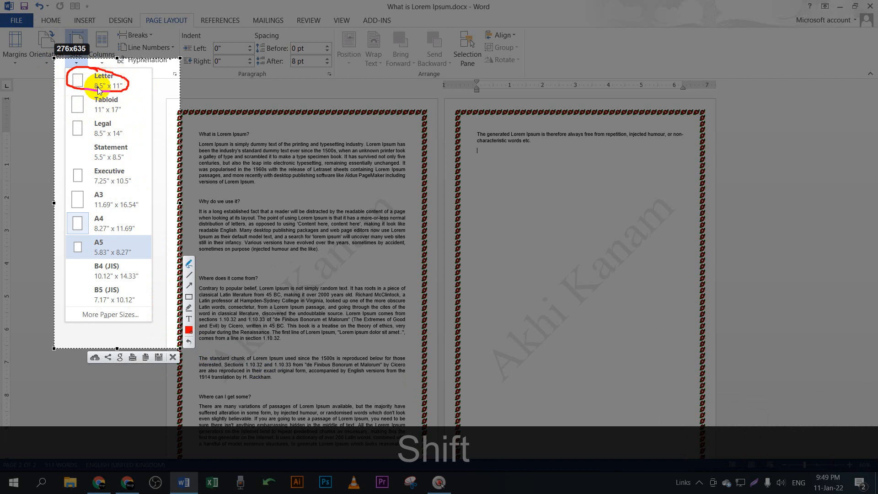
{"action": "mouse_move", "coordinate": [94, 84]}
{"action": "left_mouse_down"}
{"action": "mouse_move", "coordinate": [81, 81]}
{"action": "mouse_move", "coordinate": [111, 91]}
{"action": "mouse_move", "coordinate": [122, 80]}
{"action": "left_mouse_up"}
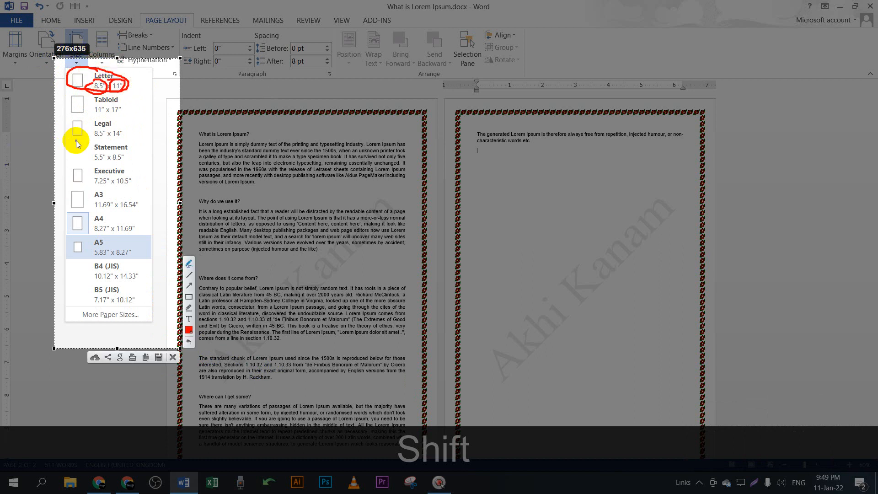
{"action": "key", "text": "ctrl+z"}
{"action": "key", "text": "ctrl+z"}
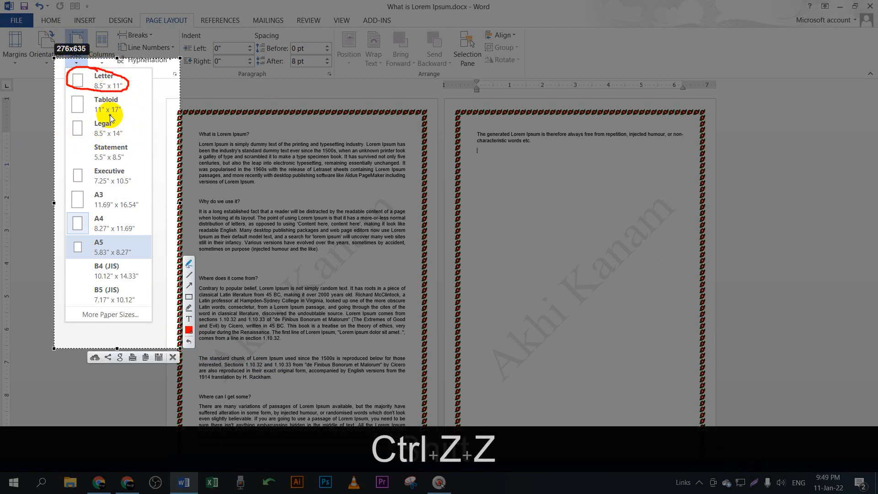
{"action": "mouse_move", "coordinate": [92, 96]}
{"action": "left_mouse_down"}
{"action": "mouse_move", "coordinate": [94, 113]}
{"action": "mouse_move", "coordinate": [123, 110]}
{"action": "mouse_move", "coordinate": [75, 88]}
{"action": "mouse_move", "coordinate": [126, 117]}
{"action": "mouse_move", "coordinate": [88, 134]}
{"action": "mouse_move", "coordinate": [124, 138]}
{"action": "mouse_move", "coordinate": [120, 121]}
{"action": "mouse_move", "coordinate": [87, 118]}
{"action": "mouse_move", "coordinate": [91, 146]}
{"action": "mouse_move", "coordinate": [108, 163]}
{"action": "mouse_move", "coordinate": [130, 148]}
{"action": "mouse_move", "coordinate": [91, 139]}
{"action": "mouse_move", "coordinate": [91, 178]}
{"action": "mouse_move", "coordinate": [121, 190]}
{"action": "mouse_move", "coordinate": [137, 158]}
{"action": "mouse_move", "coordinate": [85, 162]}
{"action": "mouse_move", "coordinate": [95, 209]}
{"action": "mouse_move", "coordinate": [138, 209]}
{"action": "mouse_move", "coordinate": [84, 177]}
{"action": "mouse_move", "coordinate": [96, 230]}
{"action": "mouse_move", "coordinate": [135, 231]}
{"action": "mouse_move", "coordinate": [119, 212]}
{"action": "mouse_move", "coordinate": [91, 215]}
{"action": "mouse_move", "coordinate": [91, 236]}
{"action": "mouse_move", "coordinate": [112, 258]}
{"action": "mouse_move", "coordinate": [132, 239]}
{"action": "mouse_move", "coordinate": [87, 239]}
{"action": "left_mouse_up"}
{"action": "mouse_move", "coordinate": [92, 248]}
{"action": "left_mouse_down"}
{"action": "mouse_move", "coordinate": [89, 261]}
{"action": "mouse_move", "coordinate": [137, 278]}
{"action": "mouse_move", "coordinate": [87, 255]}
{"action": "mouse_move", "coordinate": [83, 300]}
{"action": "mouse_move", "coordinate": [155, 295]}
{"action": "left_mouse_up"}
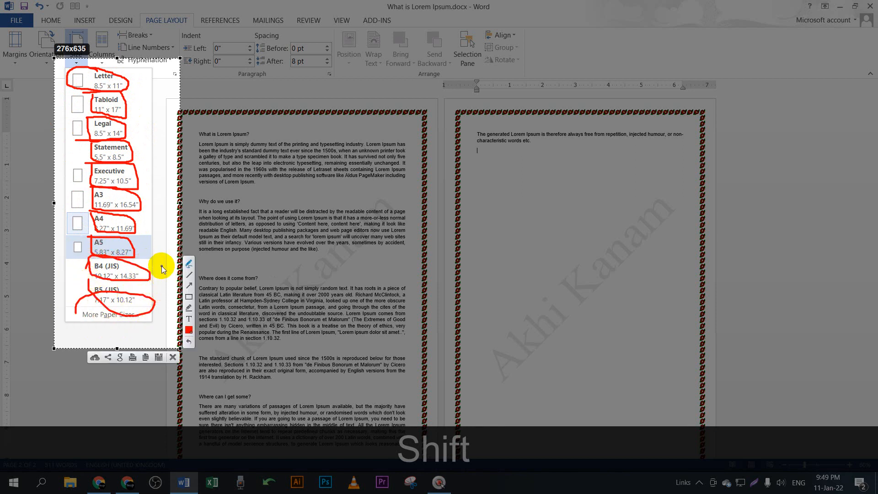
{"action": "key", "text": "ctrl+z"}
{"action": "key", "text": "ctrl+z"}
{"action": "key", "text": "ctrl+z"}
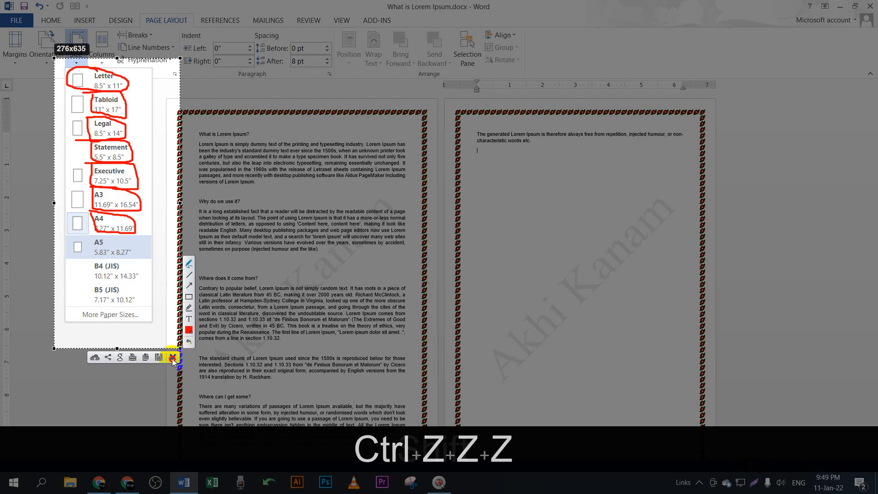
{"action": "left_click", "coordinate": [173, 358]}
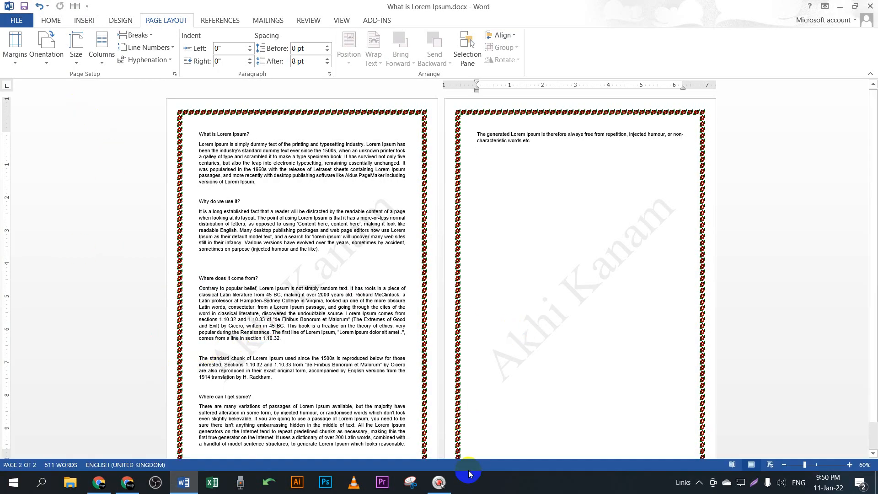
{"action": "left_click", "coordinate": [129, 483]}
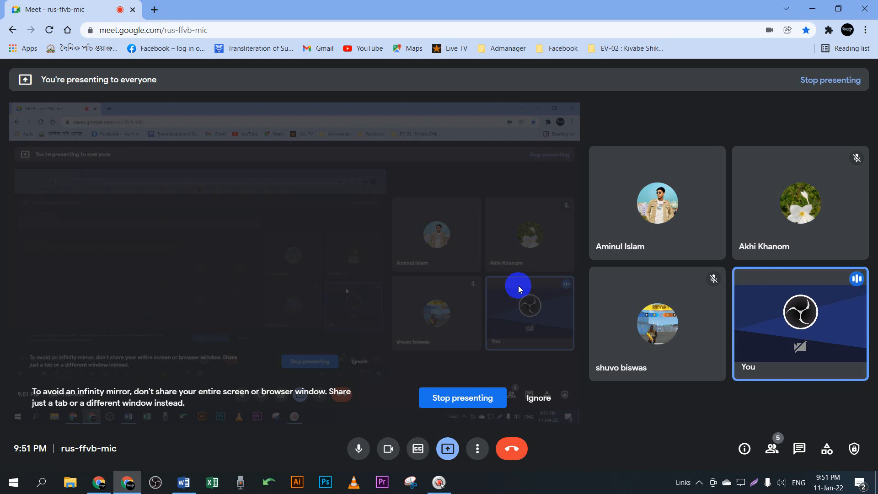
{"action": "left_click", "coordinate": [183, 482]}
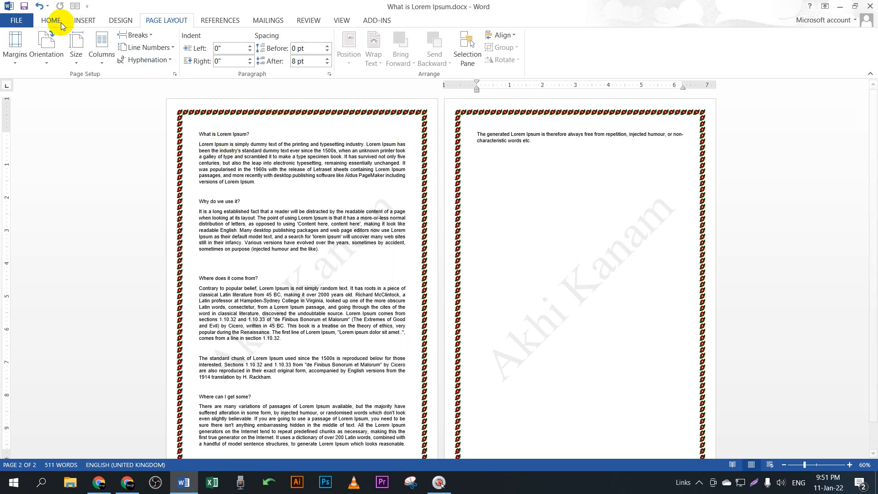
Step: Look over the Insert and Design tabs, then bring the Google Meet call to the front
{"action": "left_click", "coordinate": [85, 20]}
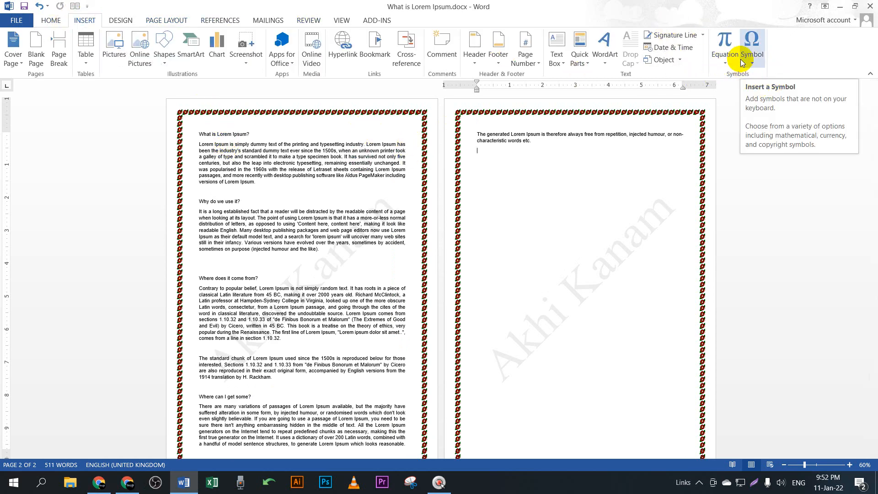
{"action": "left_click", "coordinate": [121, 20]}
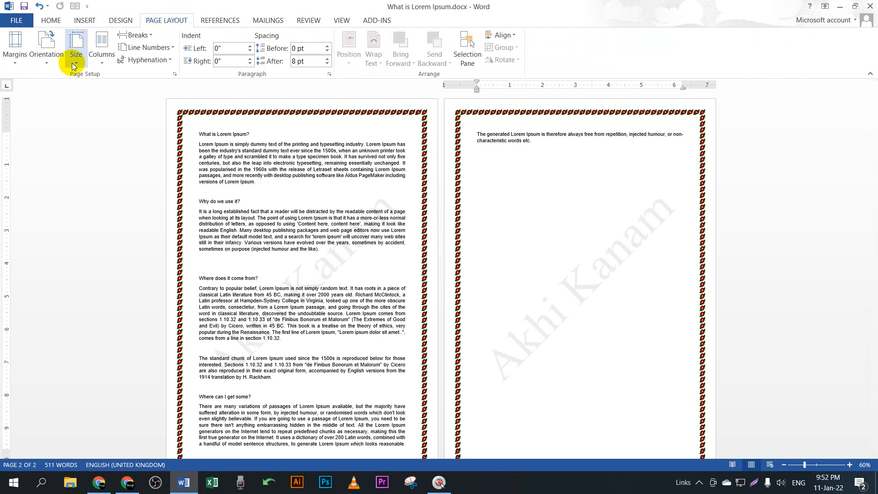
{"action": "left_click", "coordinate": [129, 488]}
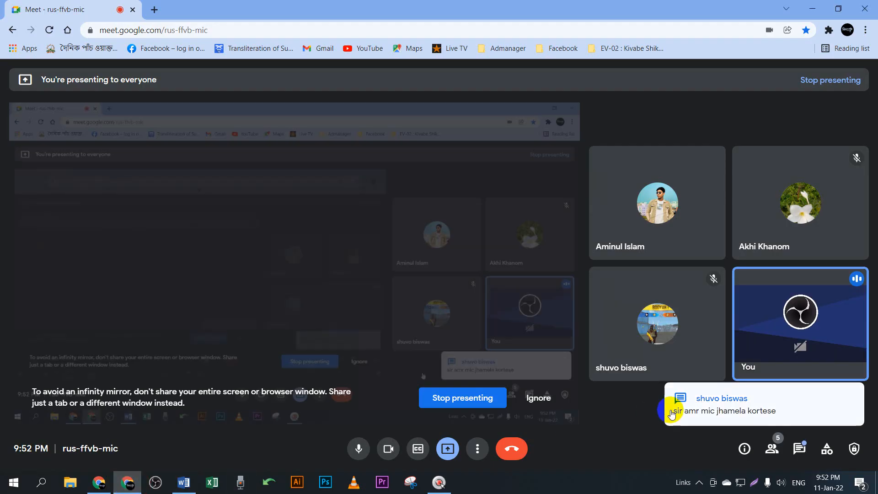
Step: Read the participant's chat message about mic trouble, close the chat, and minimize the call
{"action": "left_click", "coordinate": [797, 440]}
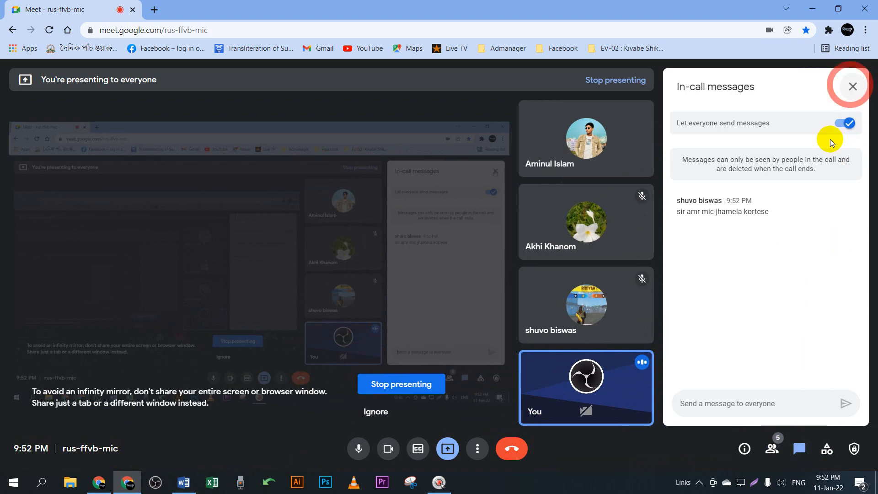
{"action": "left_click", "coordinate": [853, 86]}
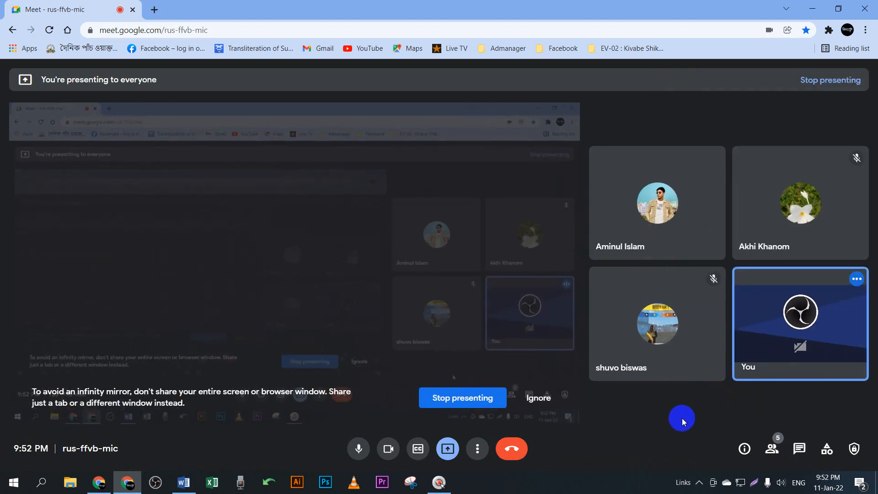
{"action": "left_click", "coordinate": [813, 8]}
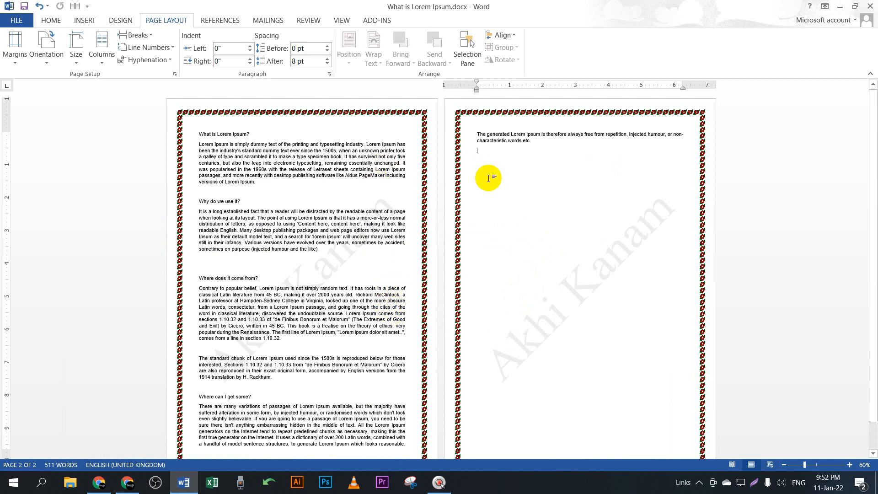
Step: Show the Home, Insert and Design ribbon tabs in turn
{"action": "left_click", "coordinate": [52, 21]}
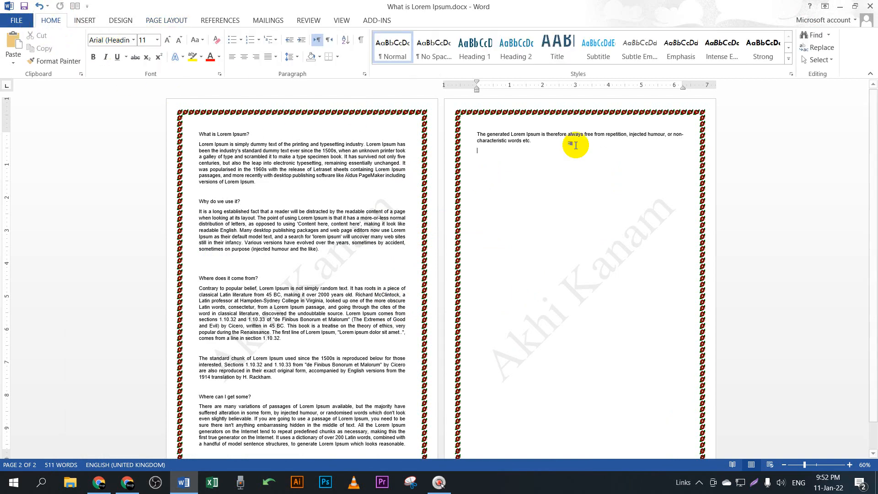
{"action": "left_click", "coordinate": [85, 20]}
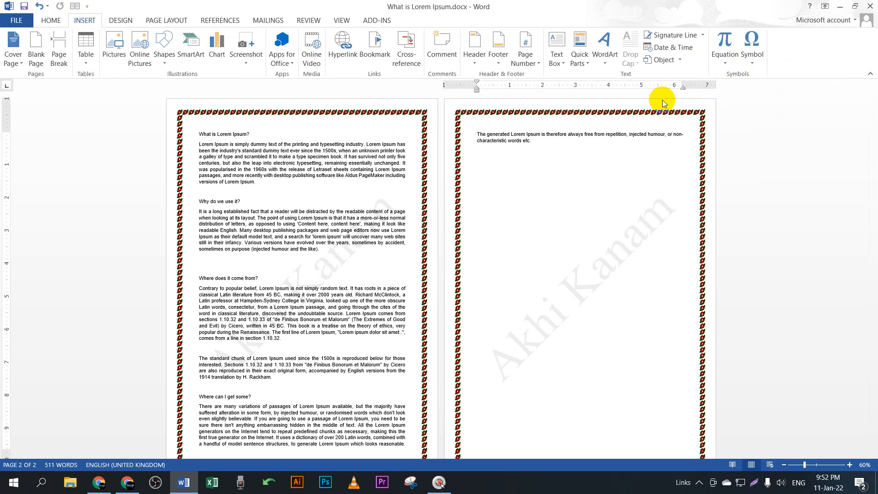
{"action": "left_click", "coordinate": [119, 21]}
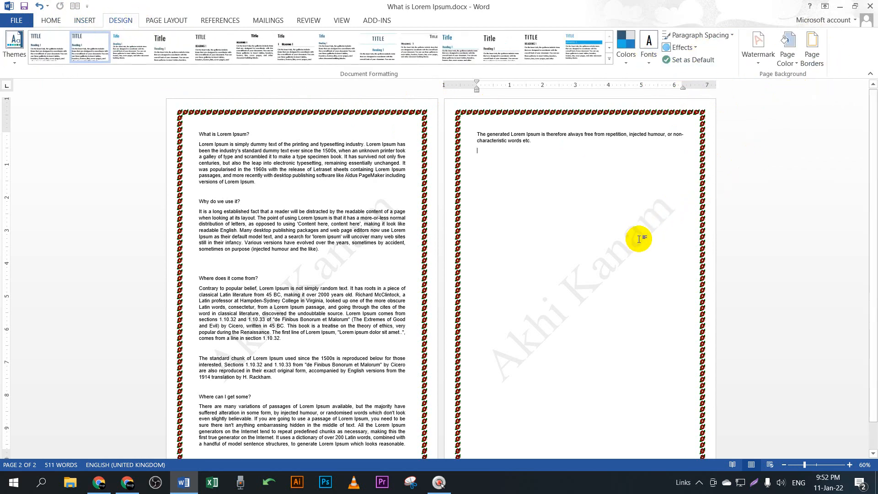
Step: Save the Lorem Ipsum document and stop presenting the screen in Google Meet
{"action": "key", "text": "ctrl+s"}
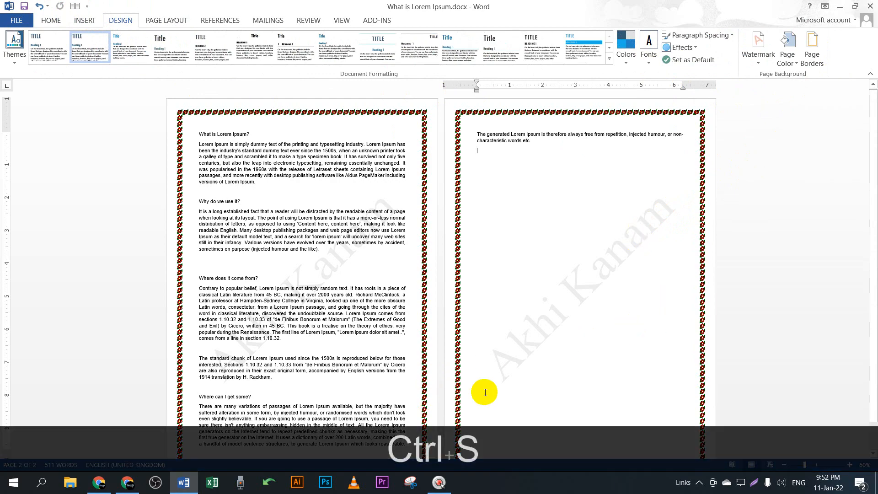
{"action": "left_click", "coordinate": [127, 482]}
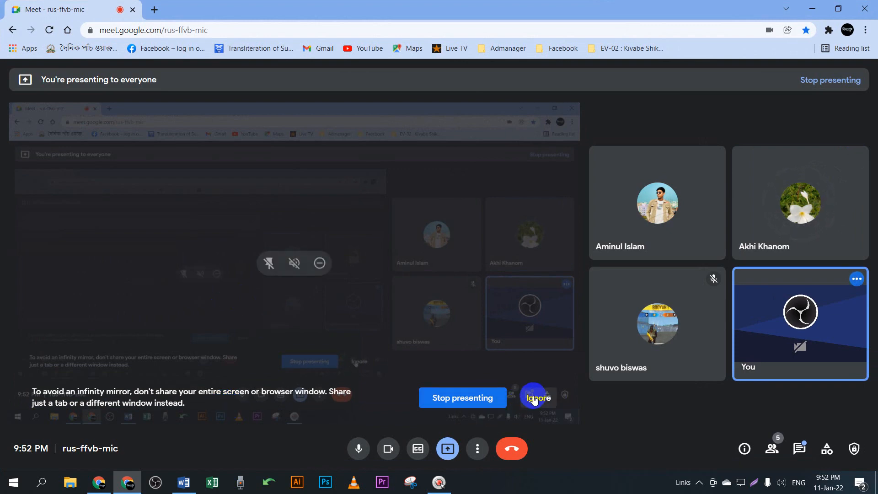
{"action": "left_click", "coordinate": [462, 399]}
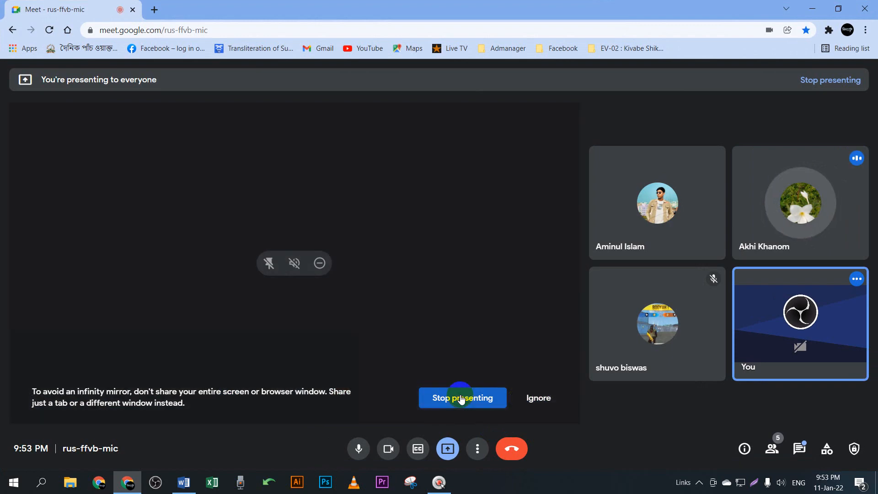